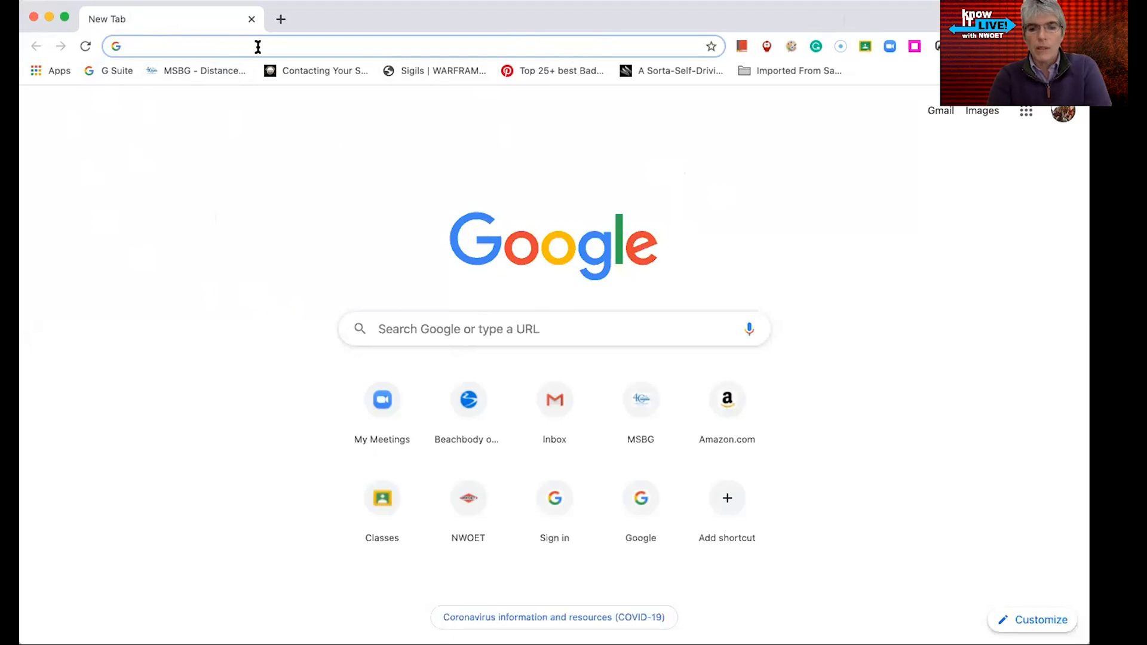
Open classroom.google.com in the browser
type("class")
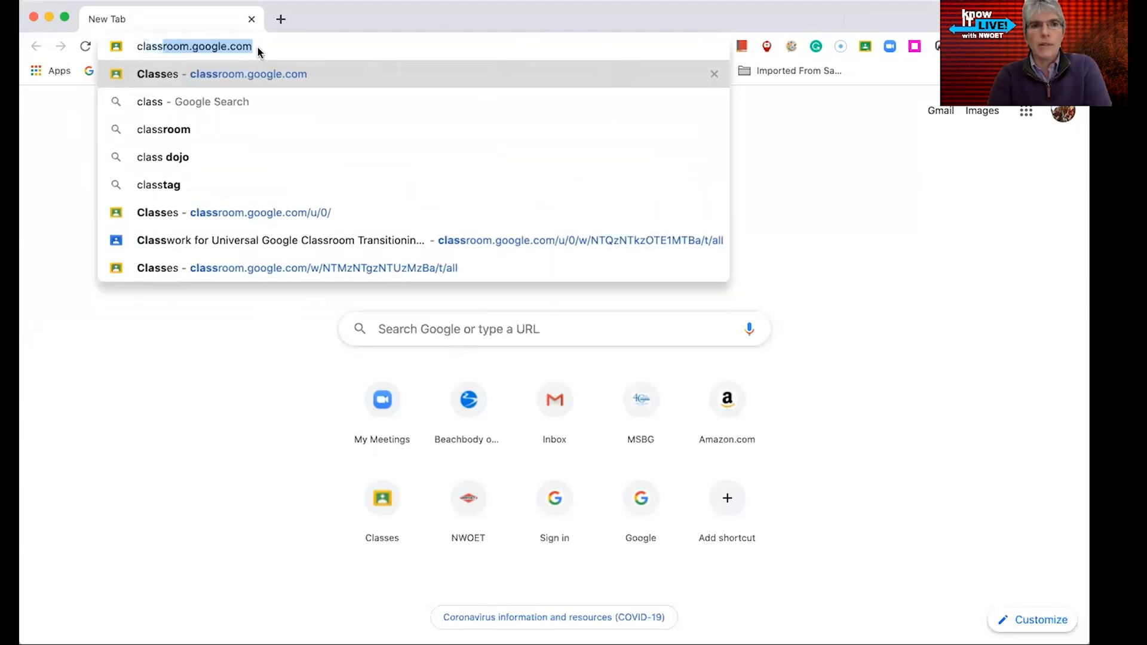
type("room")
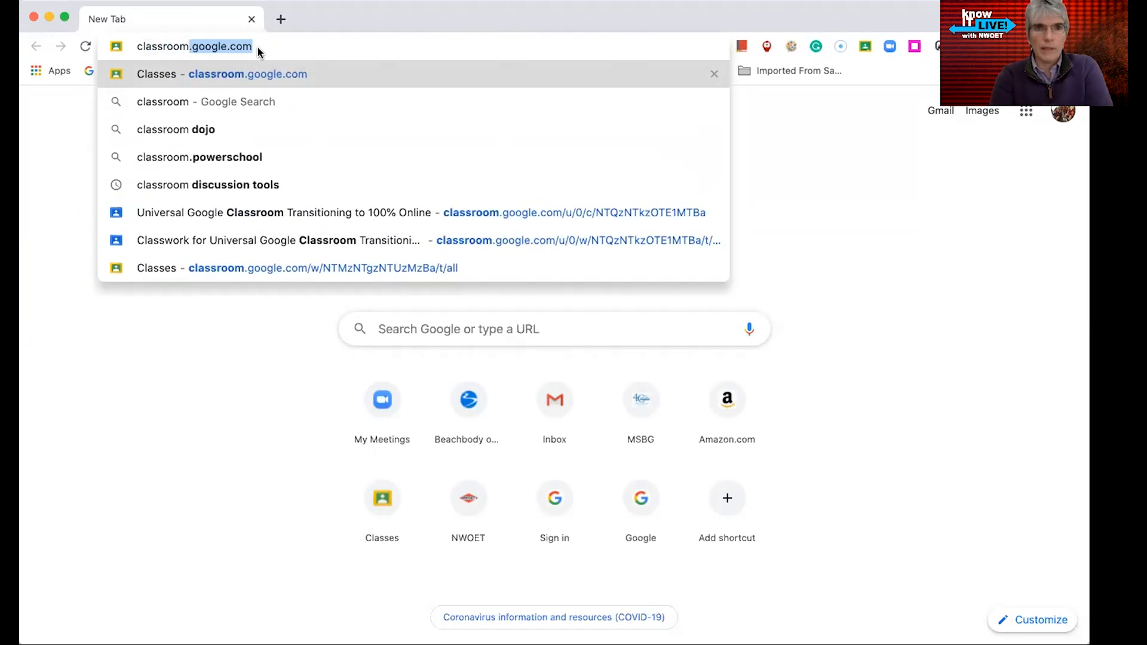
key("Return")
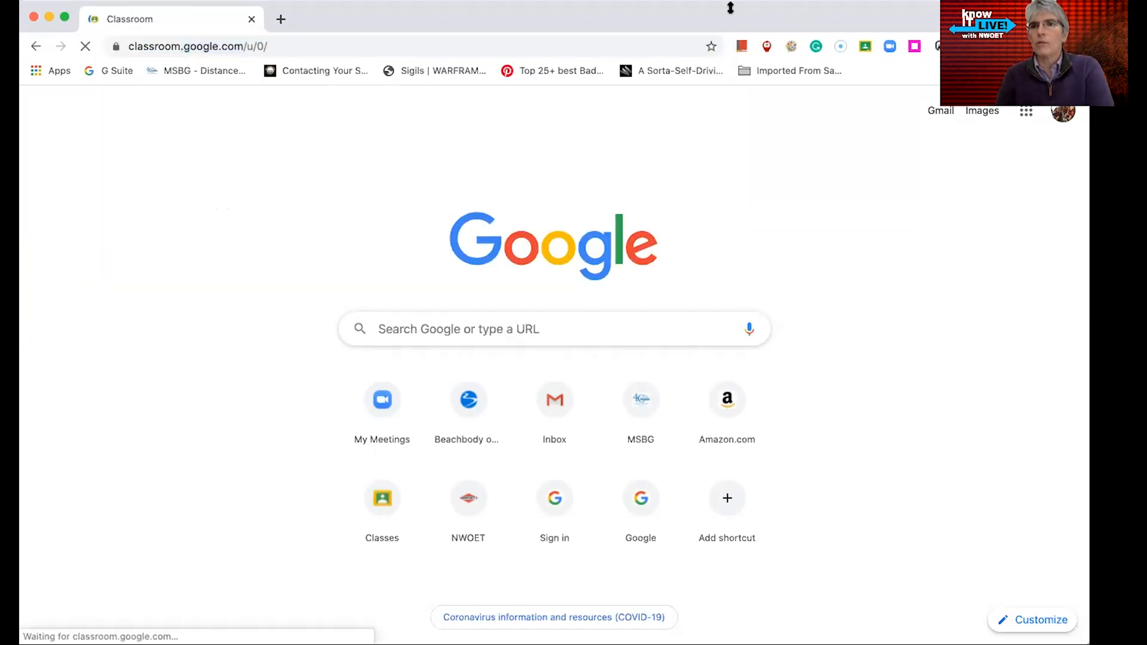
Browse the Google apps launcher to find the Classroom app, then close it
left_click(1023, 111)
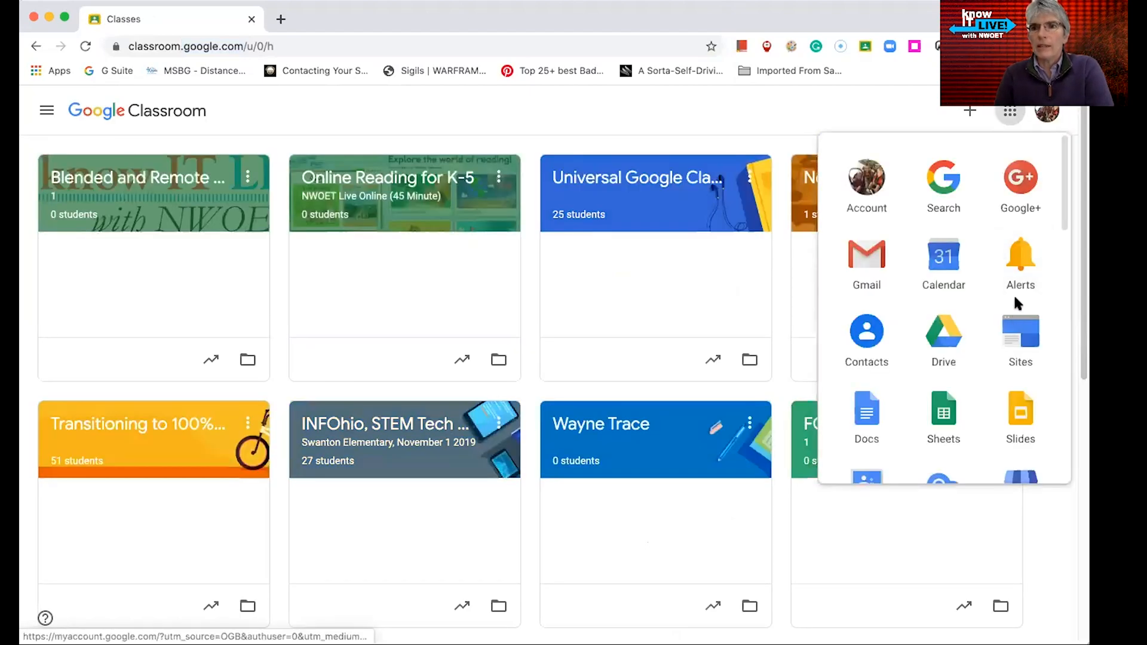
scroll(947, 377, "down", 5)
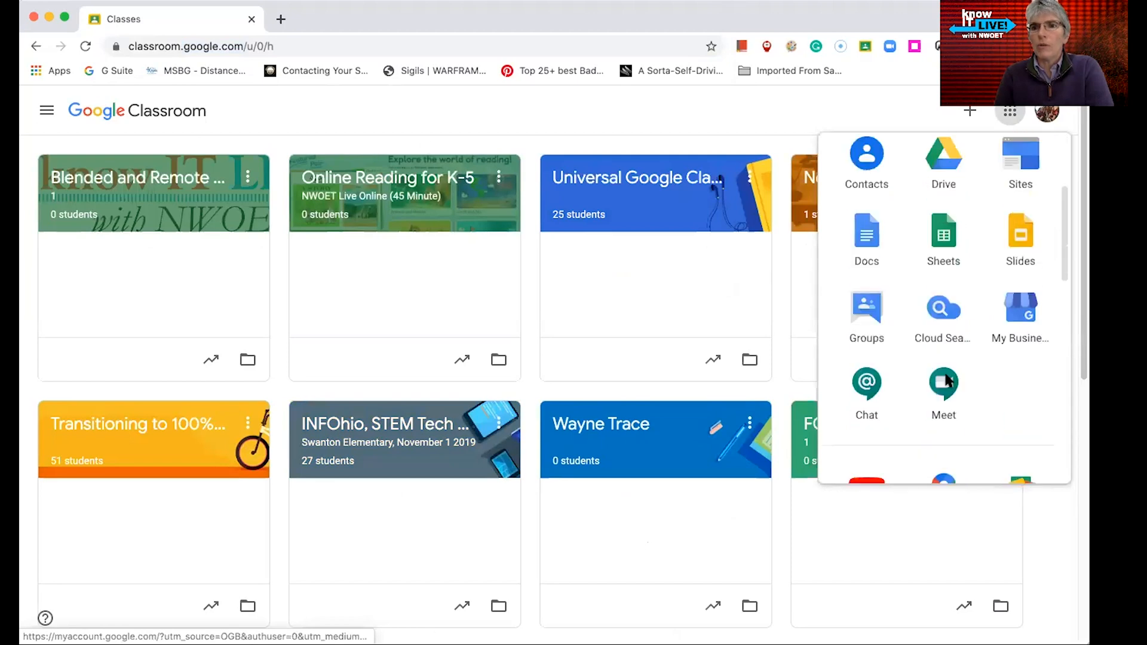
scroll(947, 380, "down", 6)
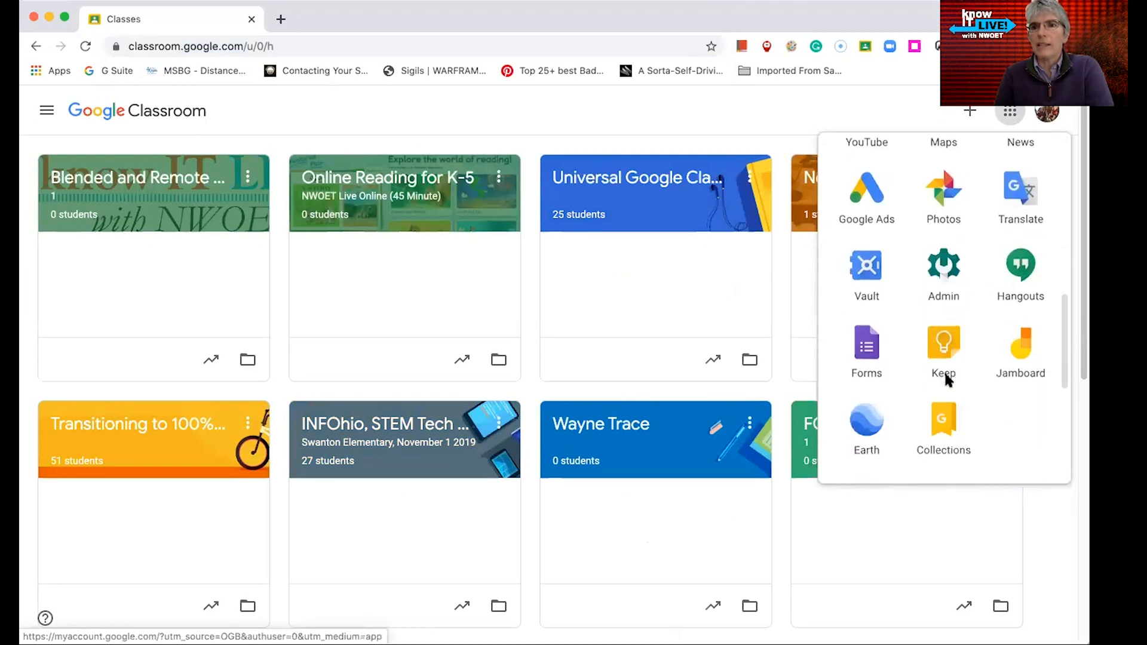
scroll(932, 381, "down", 2)
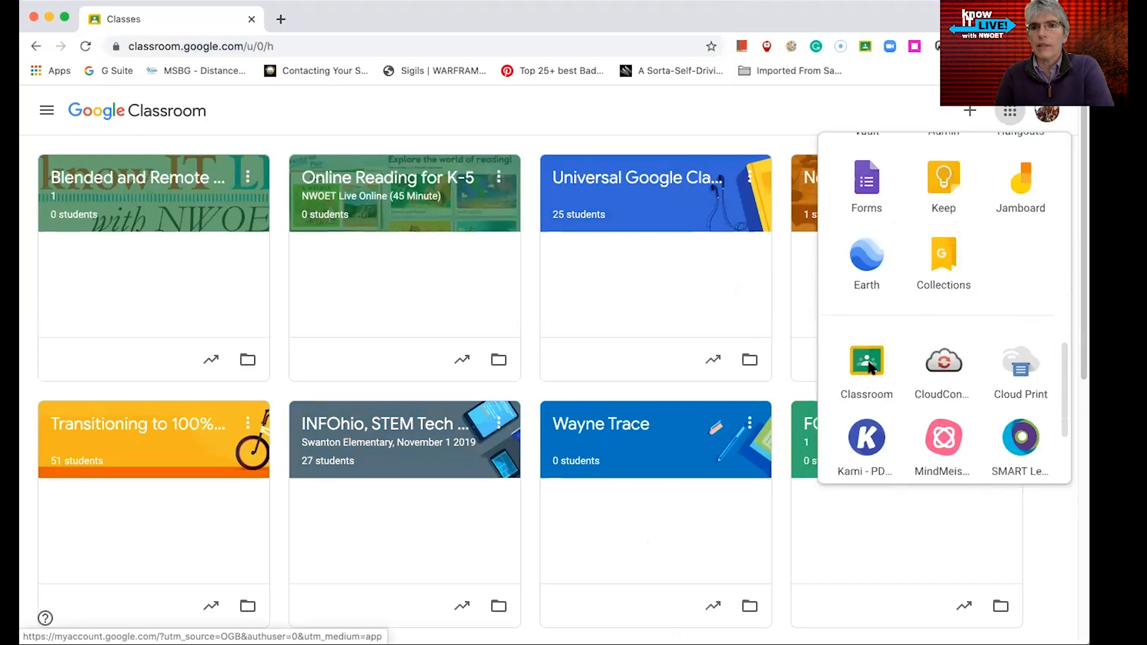
left_click(734, 99)
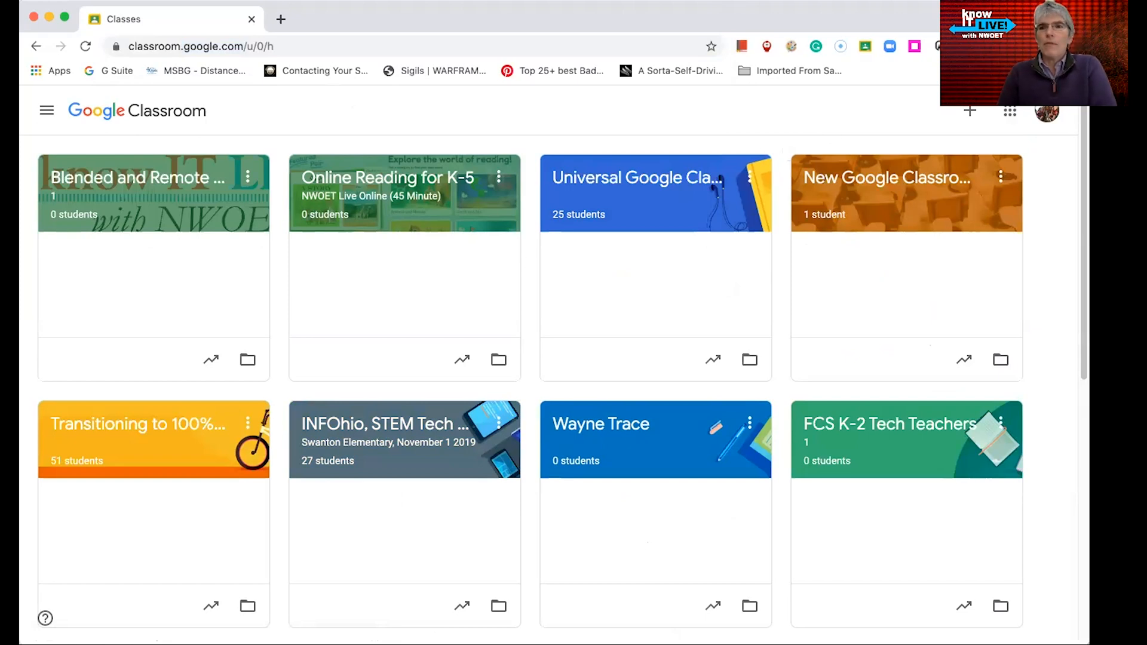
Open the Universal Google Classroom Transitioning to 100% Online class
left_click(971, 113)
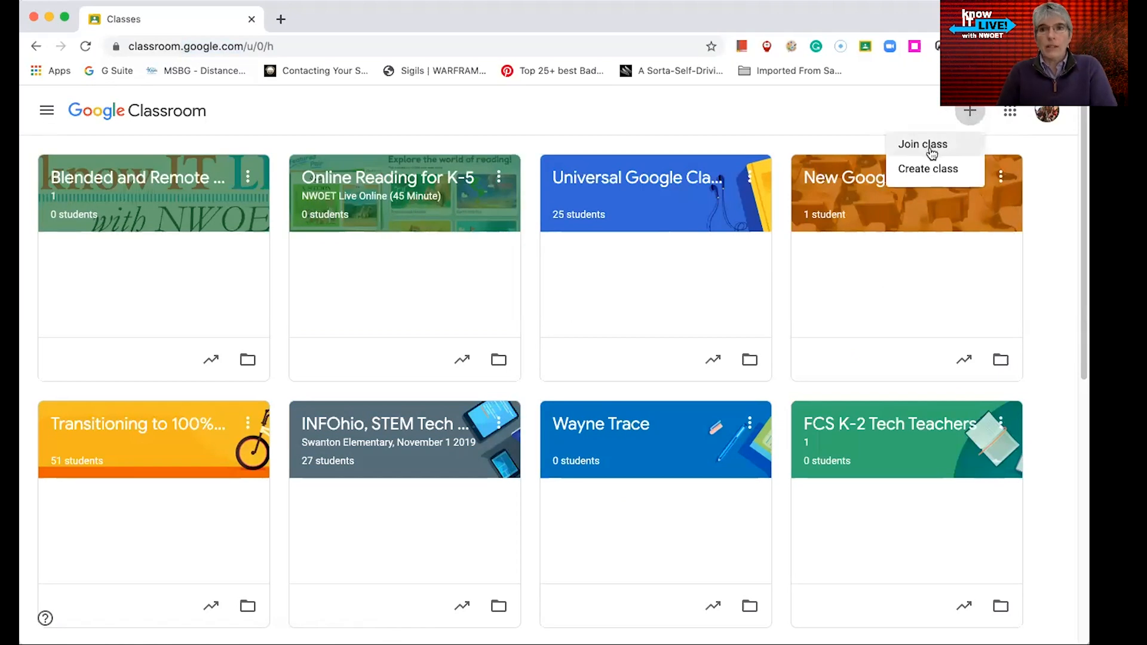
left_click(751, 115)
left_click(650, 176)
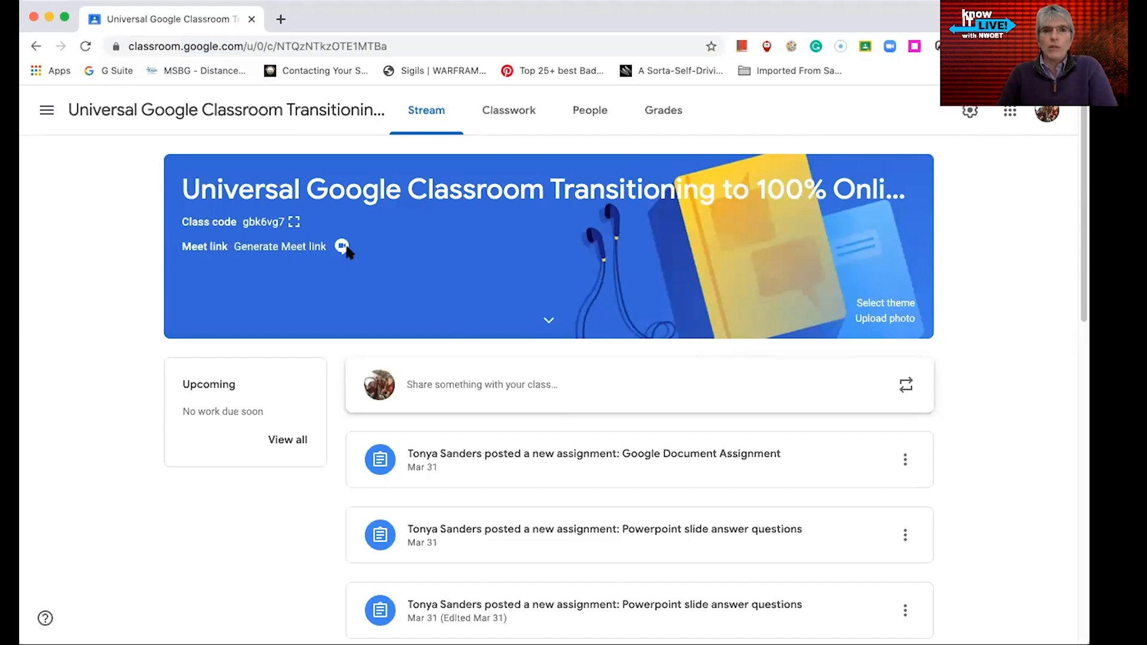
Display the class code enlarged, select it, and close the display
left_click(296, 222)
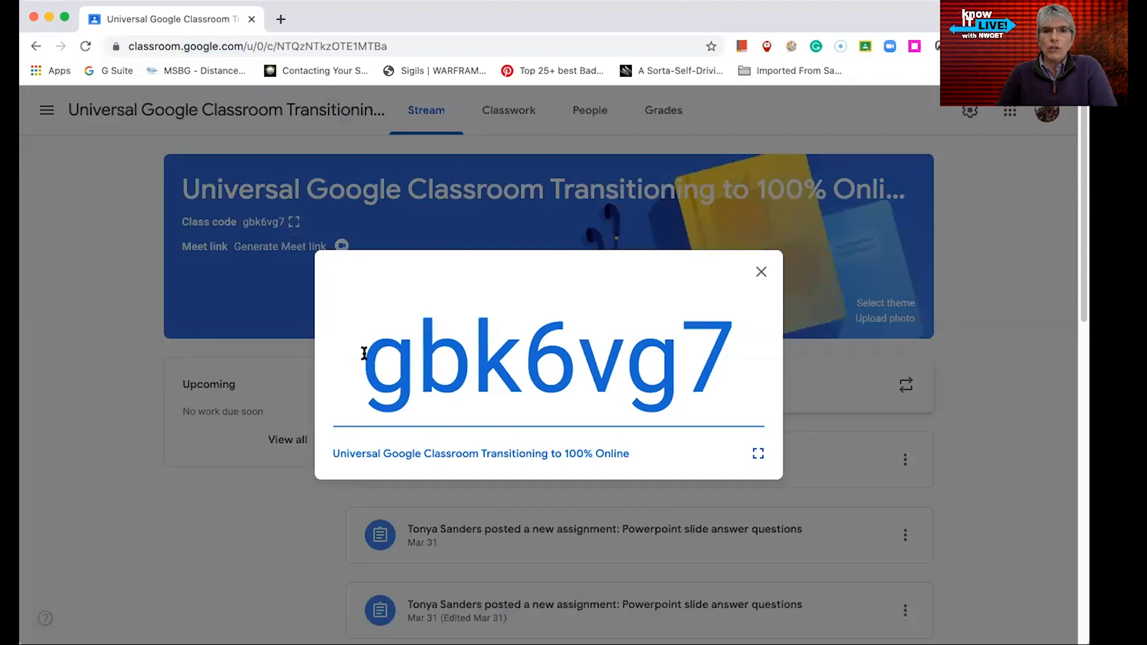
left_click_drag(364, 353, 738, 358)
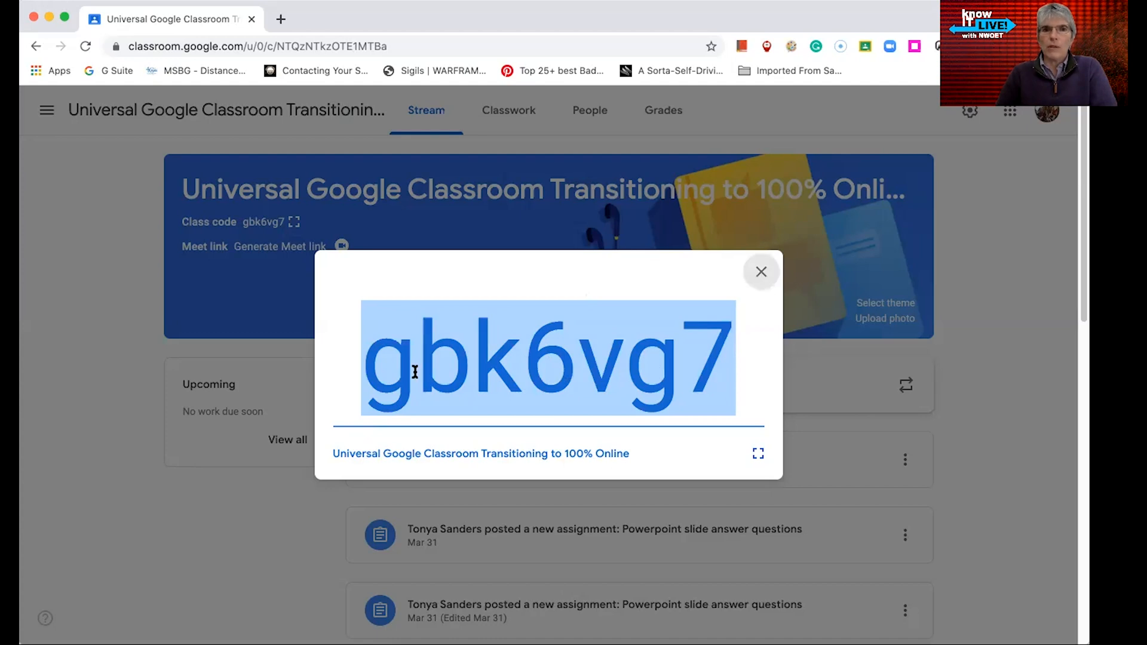
key("Escape")
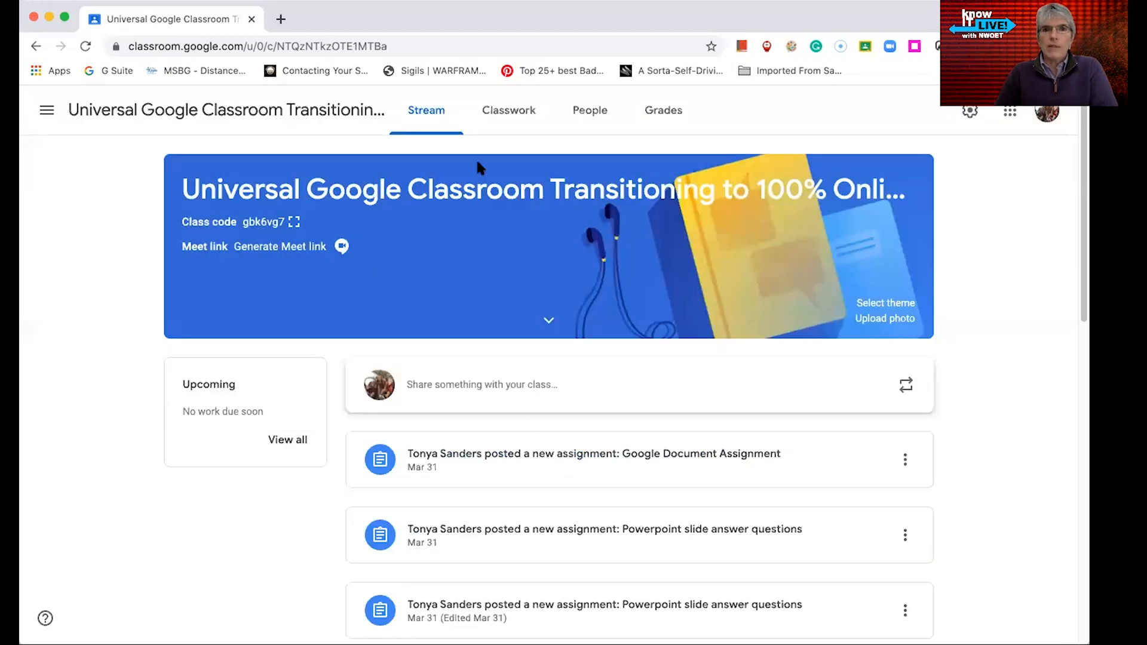
Open the class's Classwork page and review its topics and posted materials
left_click(526, 116)
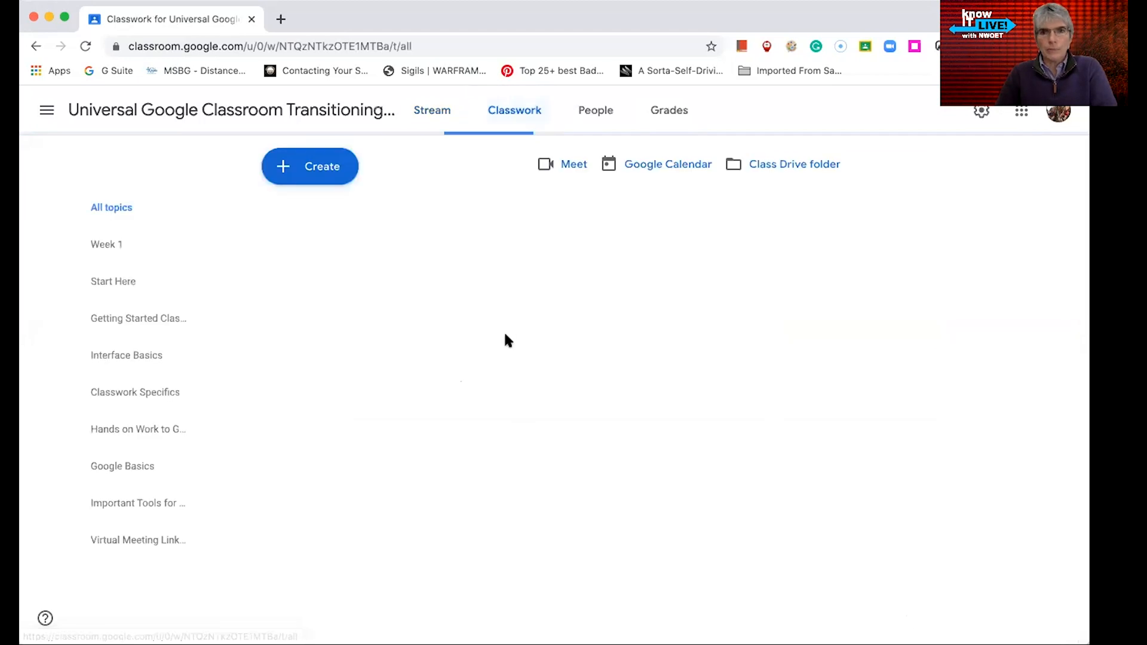
scroll(503, 380, "down", 1)
scroll(503, 380, "down", 10)
scroll(504, 381, "down", 5)
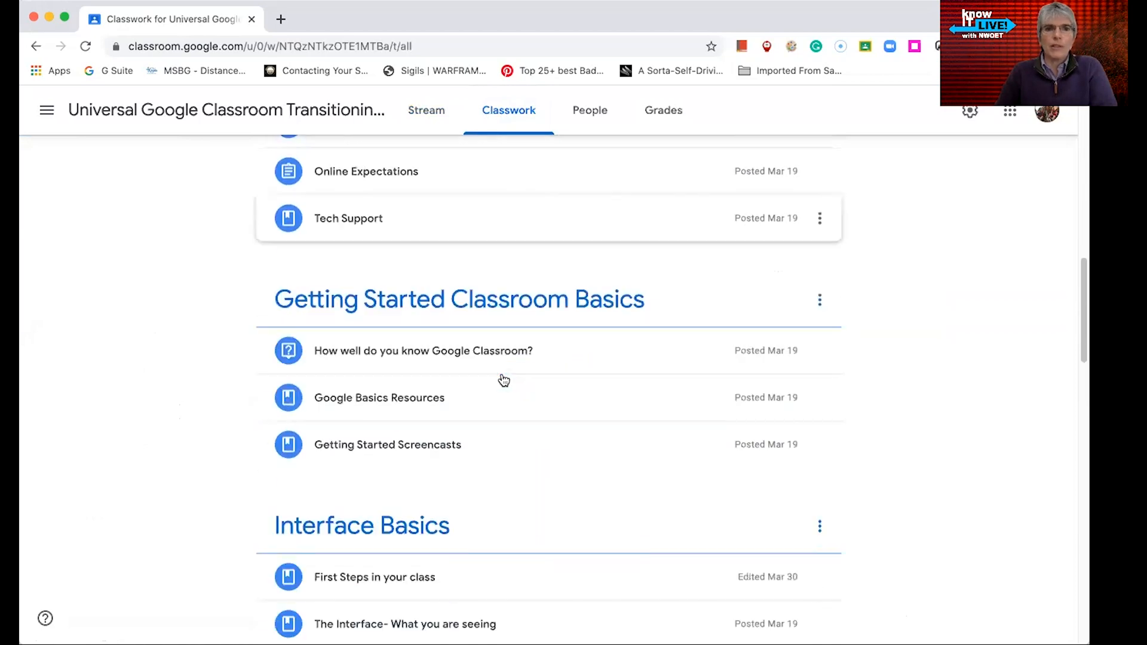
scroll(503, 380, "down", 2)
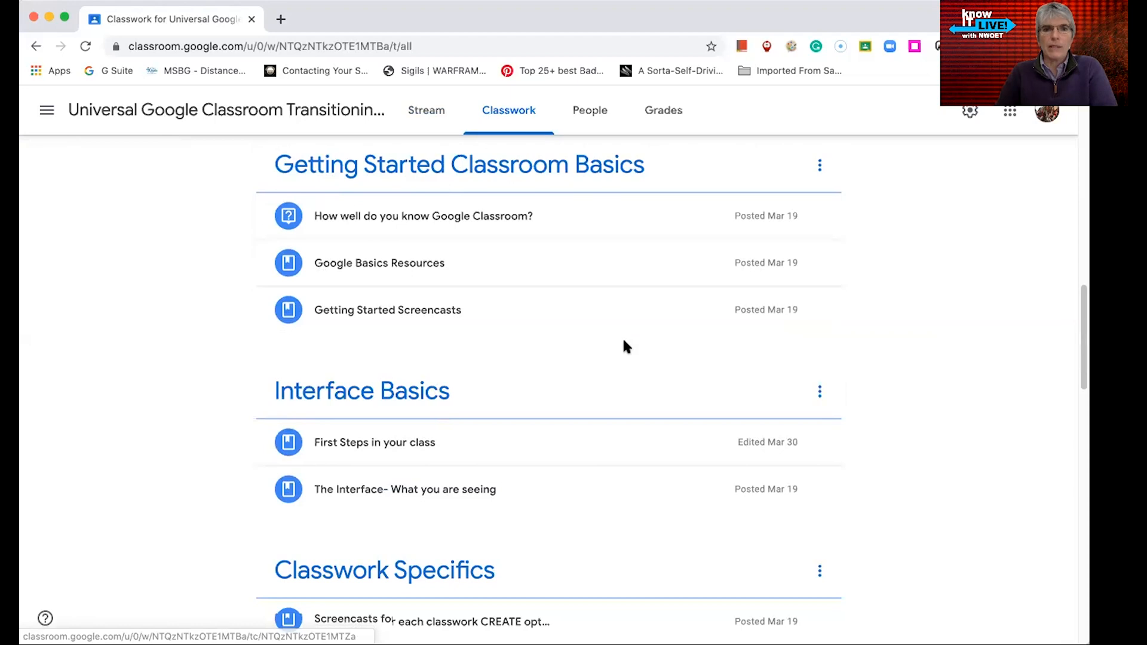
scroll(625, 346, "down", 1)
scroll(504, 353, "down", 2)
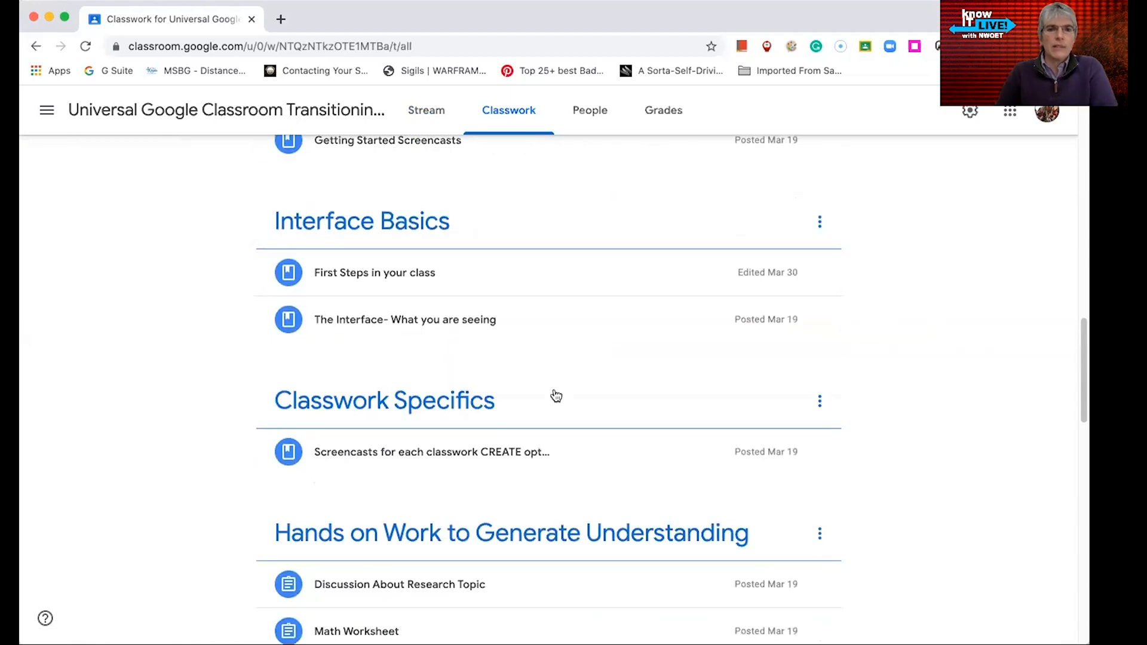
scroll(443, 422, "down", 2)
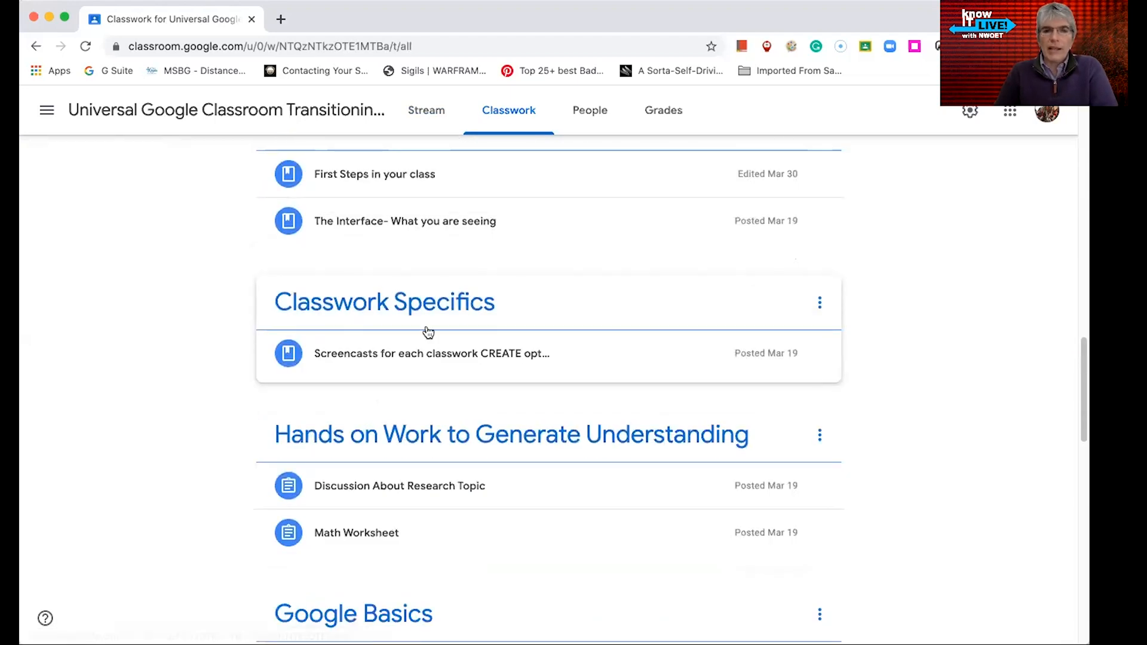
scroll(442, 327, "down", 1)
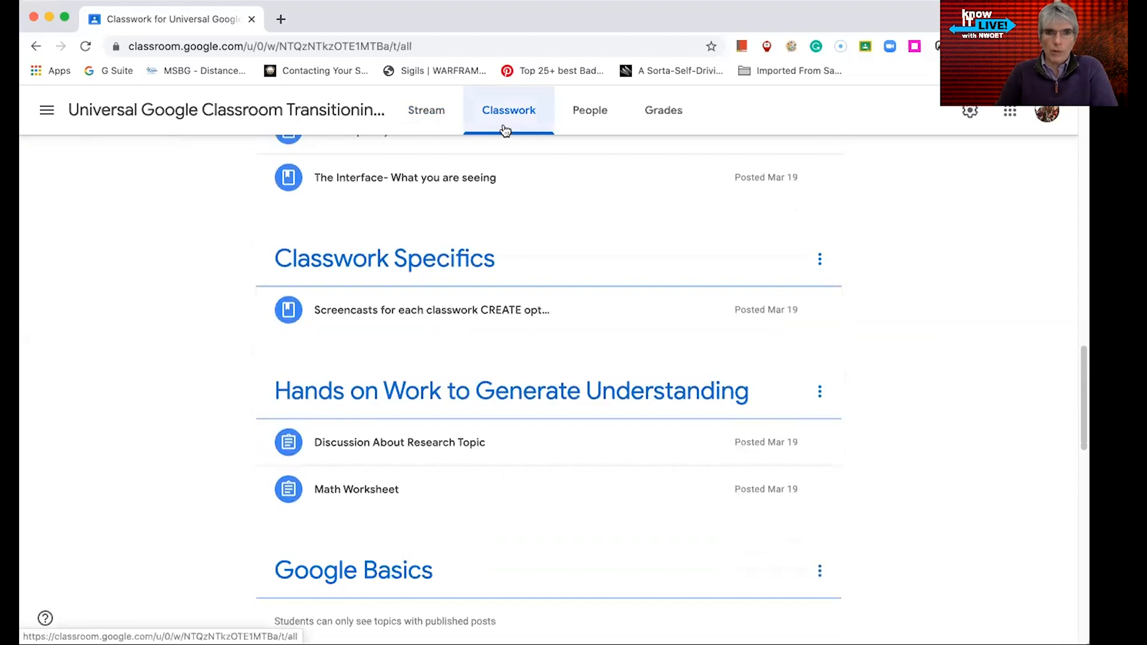
scroll(529, 509, "down", 2)
scroll(529, 509, "down", 3)
scroll(528, 506, "down", 8)
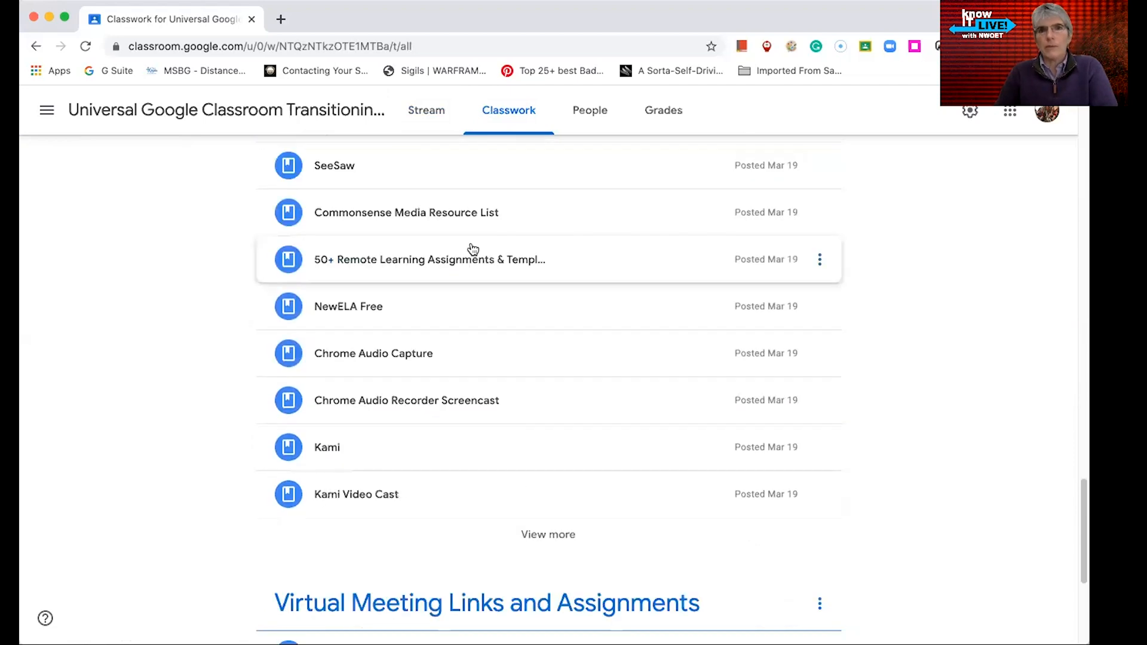
scroll(454, 372, "up", 5)
scroll(454, 372, "up", 15)
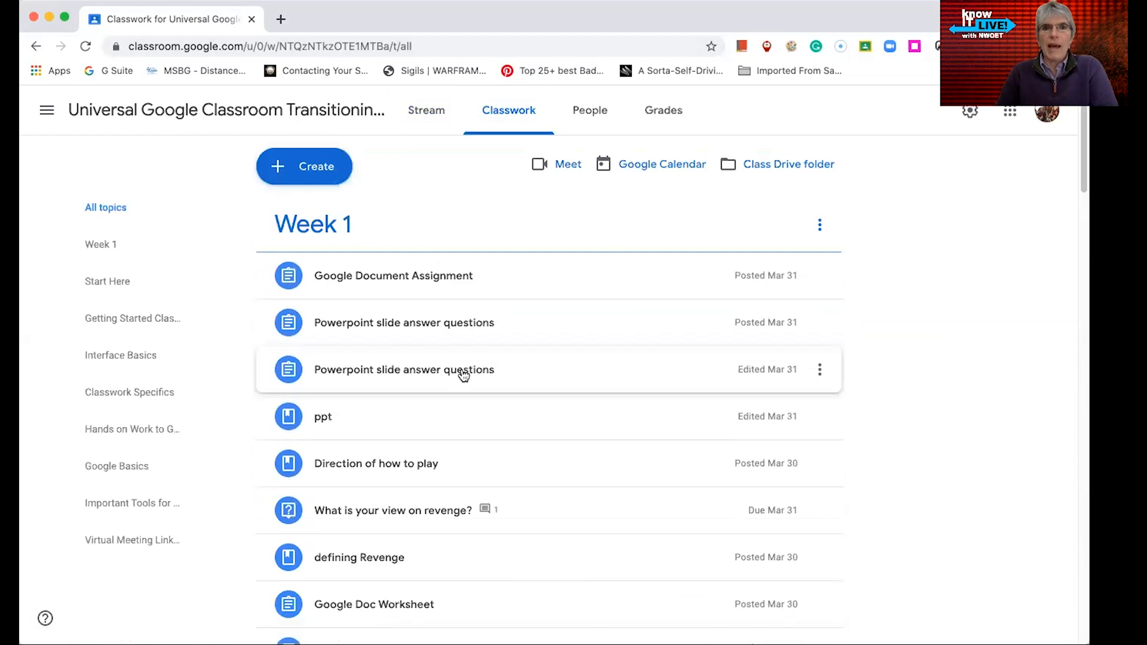
Return to the Classes home page and start a new class named Practice for youTube
left_click(46, 111)
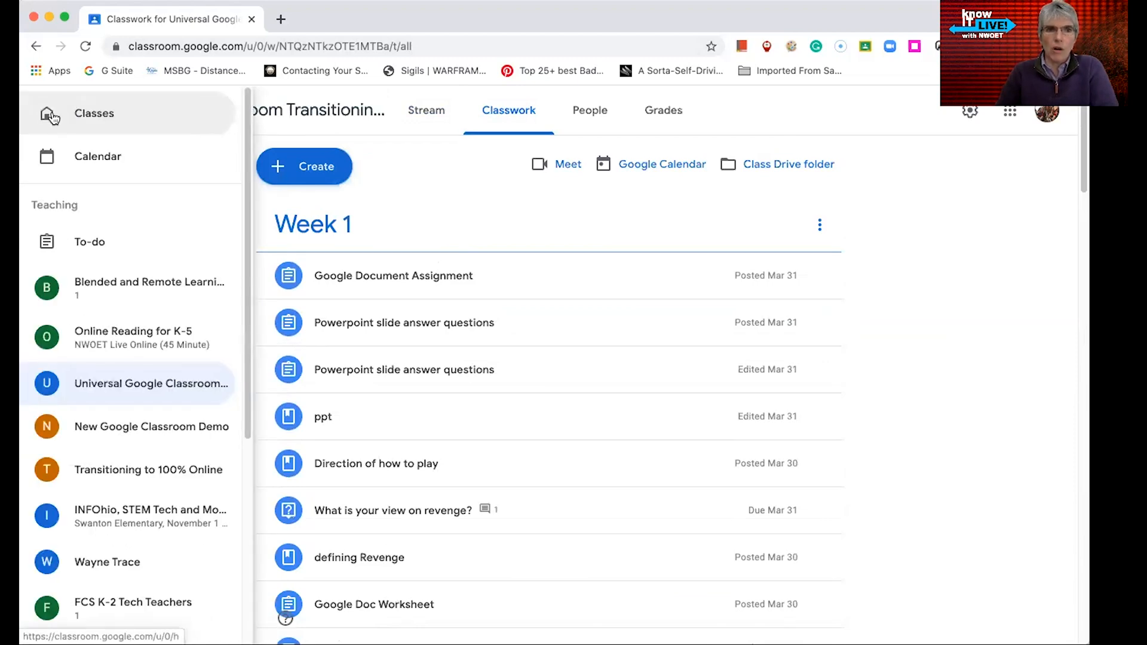
left_click(53, 117)
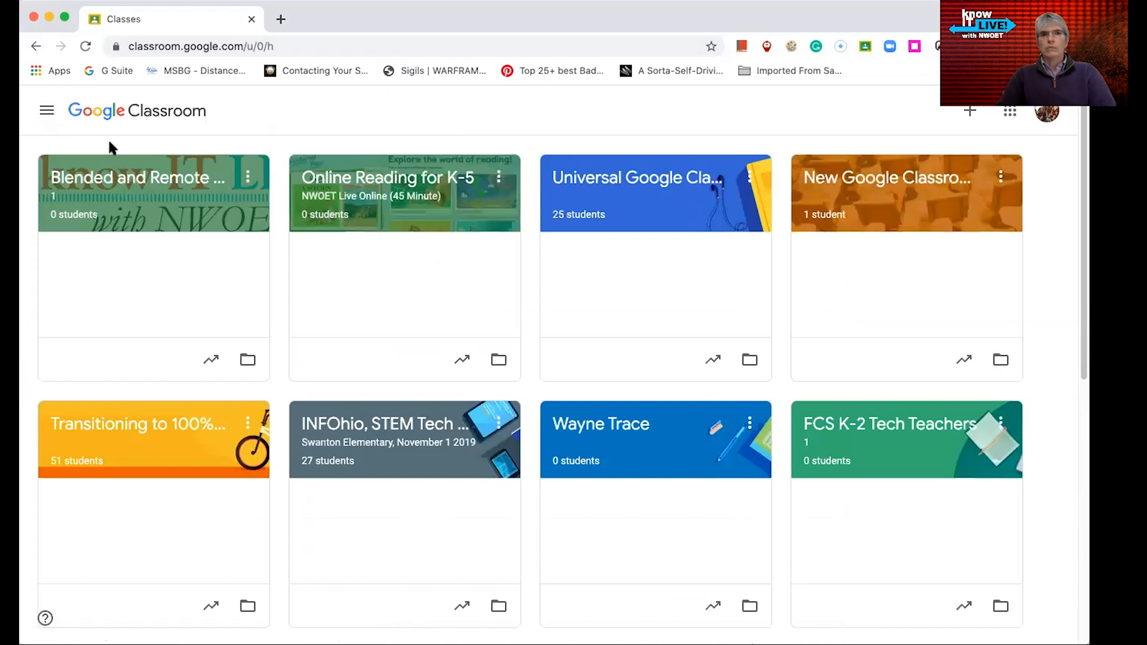
left_click(969, 115)
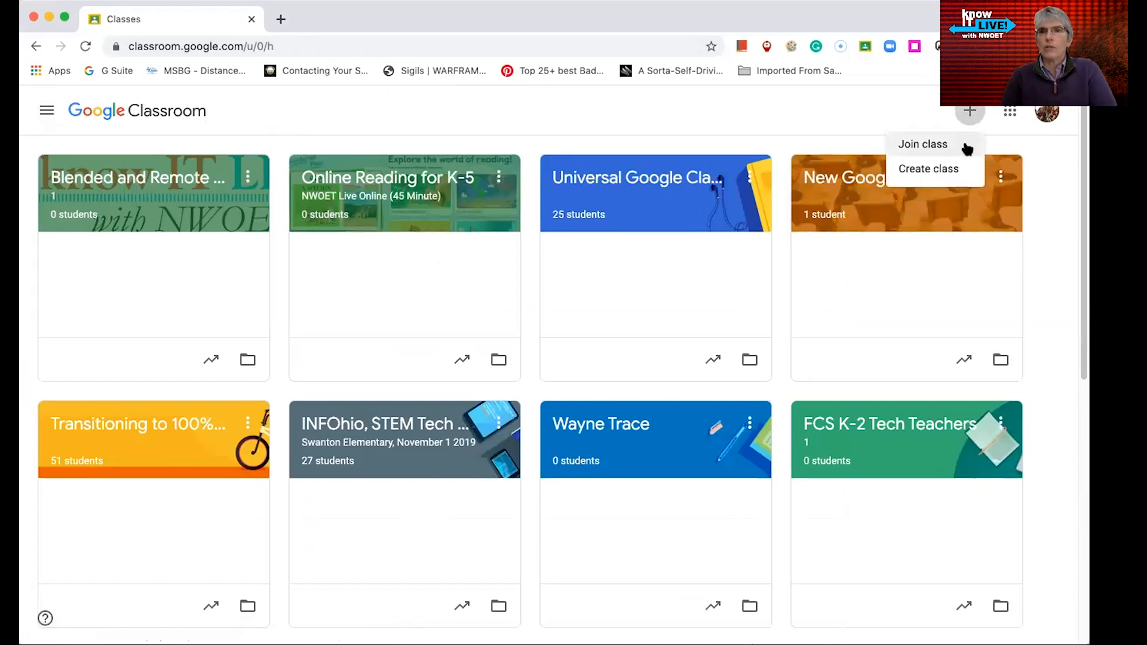
left_click(948, 170)
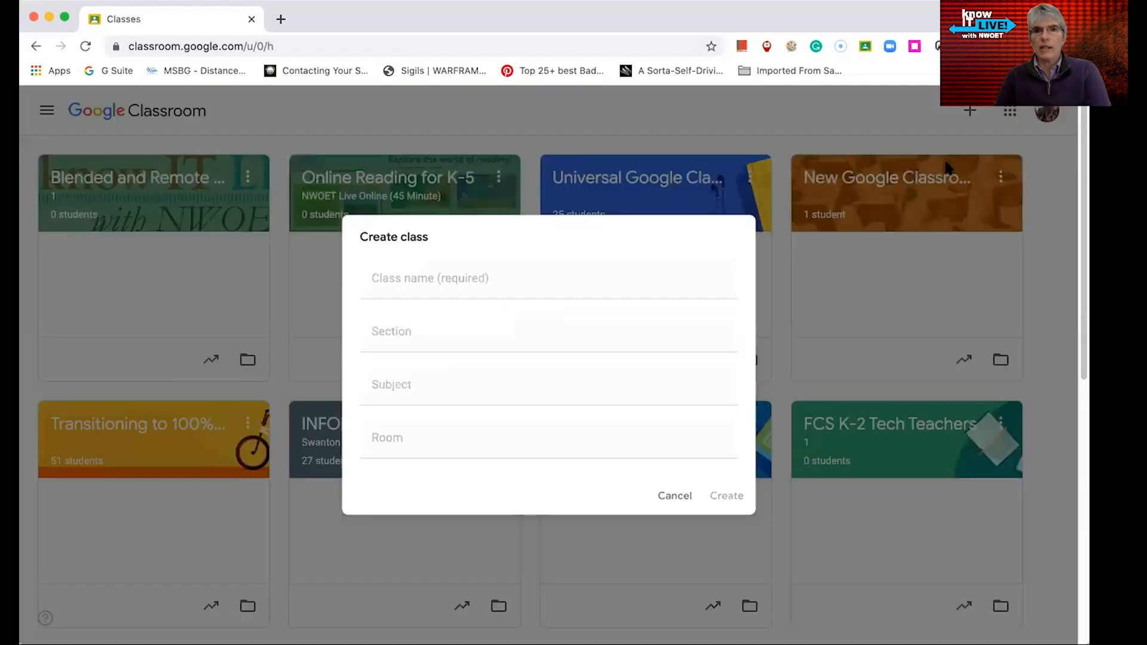
type("Practiv")
type("e for youTube")
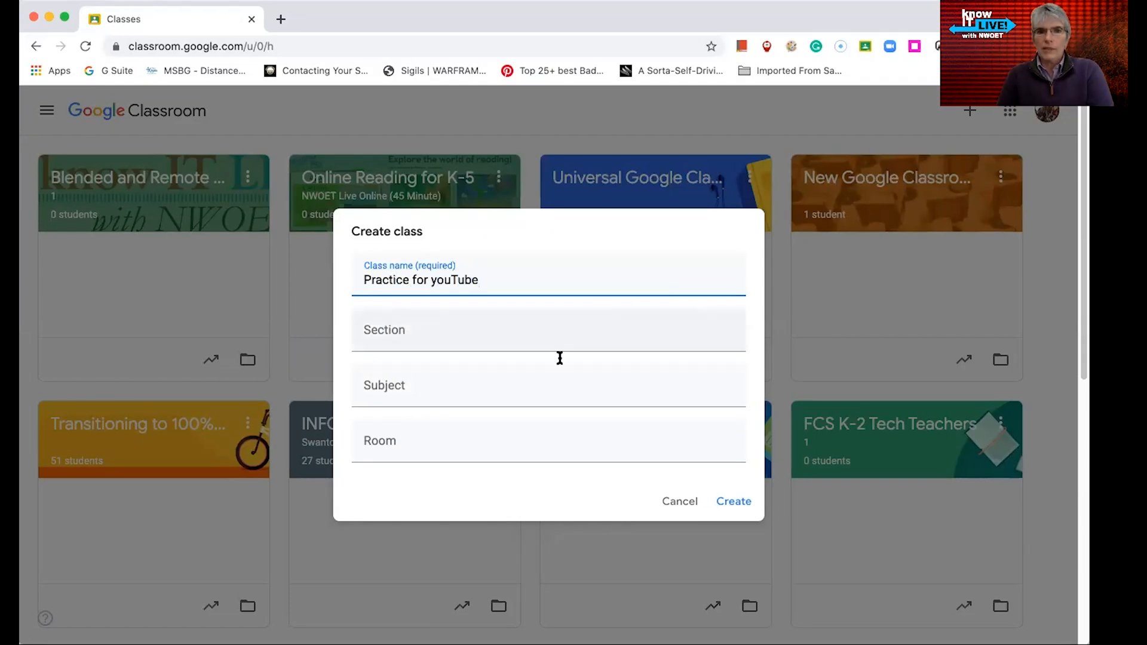
Set the section to 1 and subject to Technology Department (Professional Development), then create the class
left_click(558, 338)
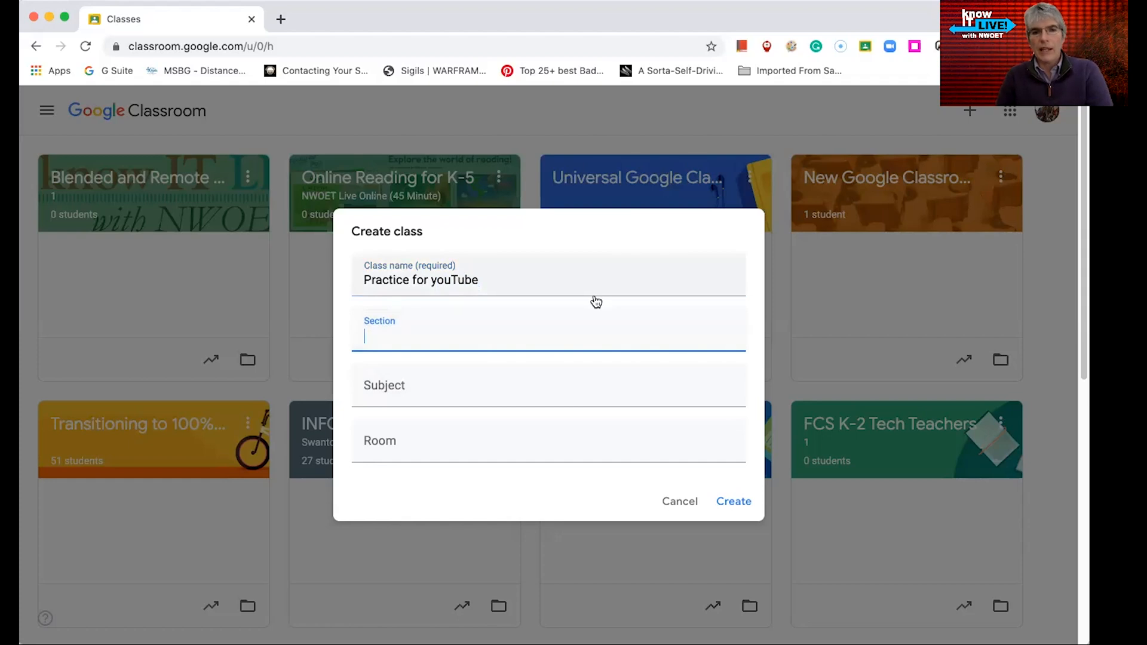
type("1")
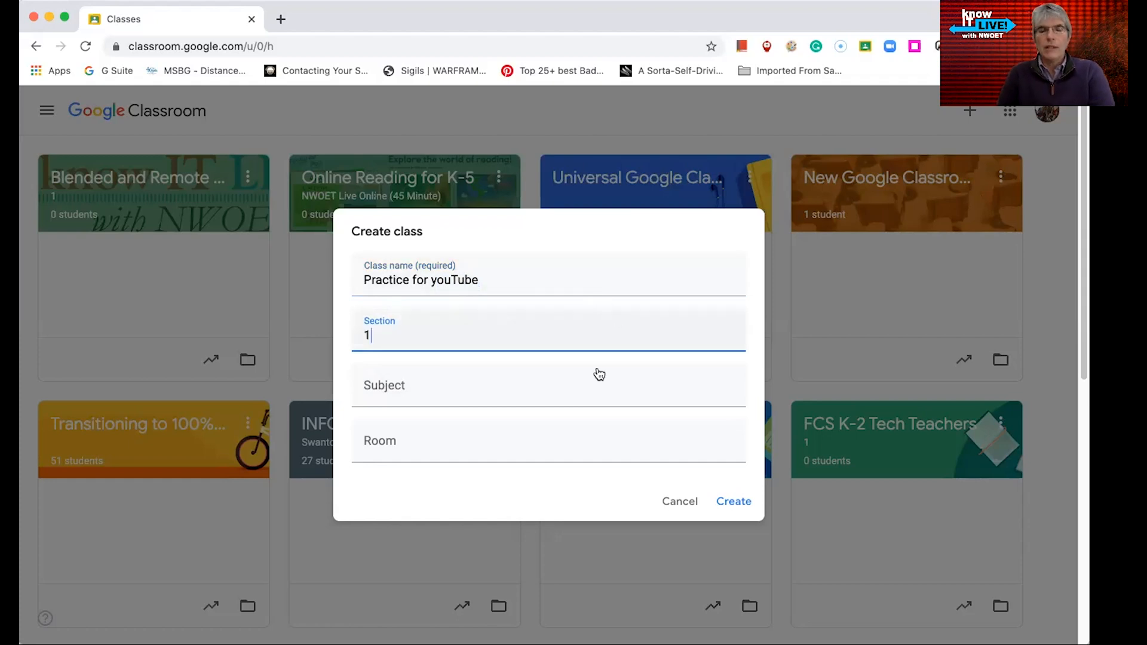
left_click(464, 395)
type("Tech")
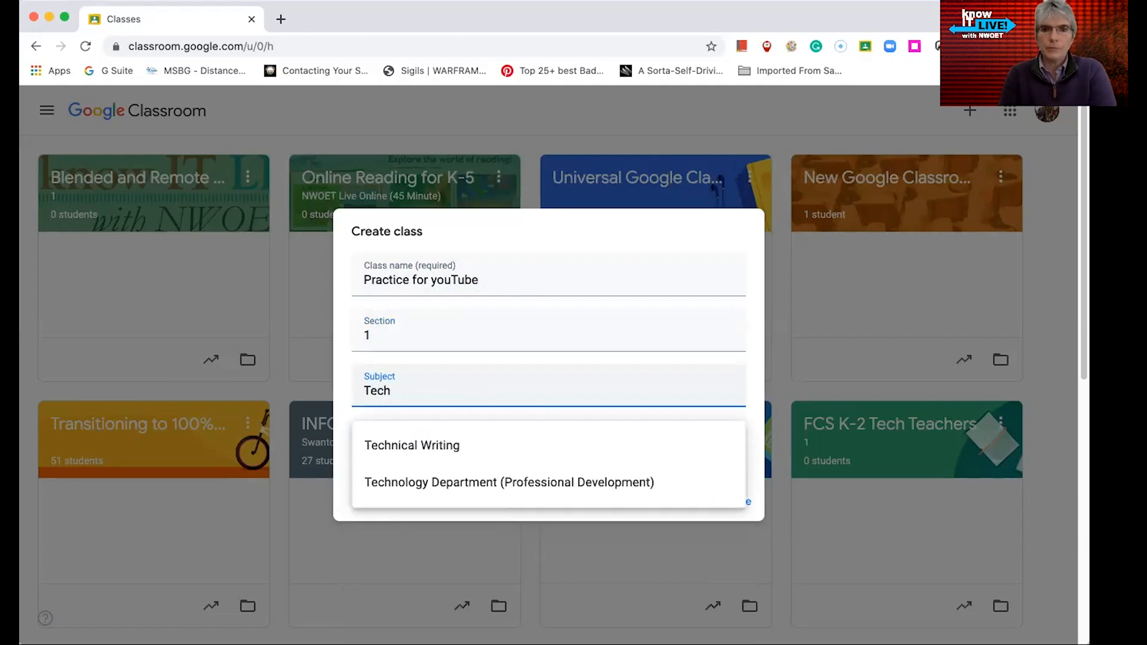
left_click(541, 484)
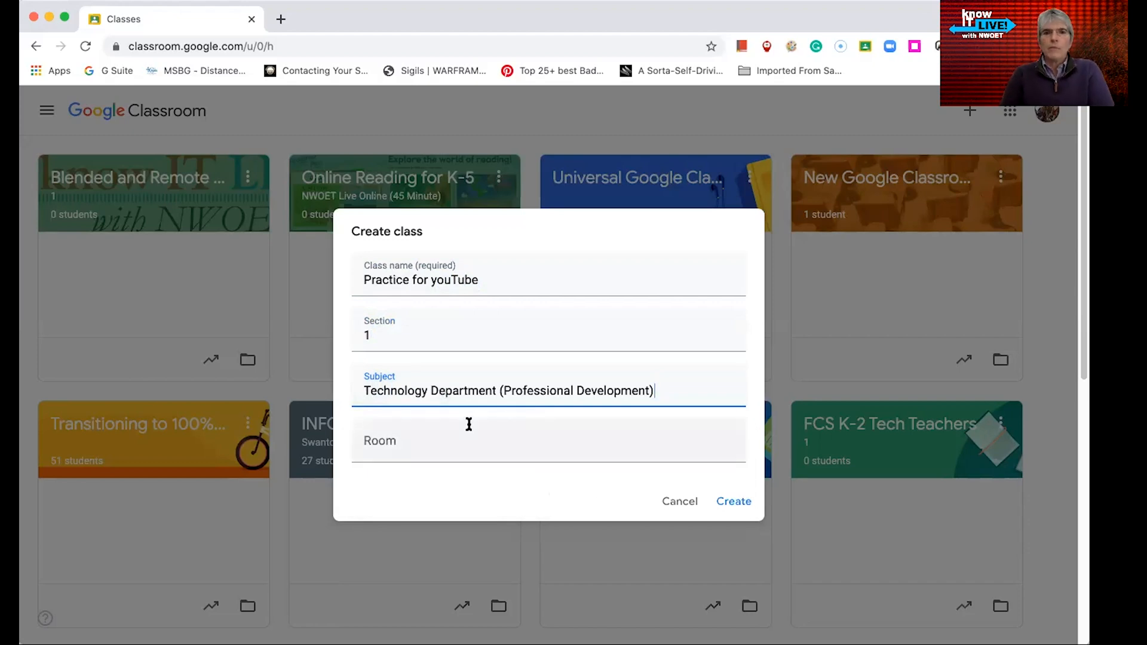
left_click(740, 501)
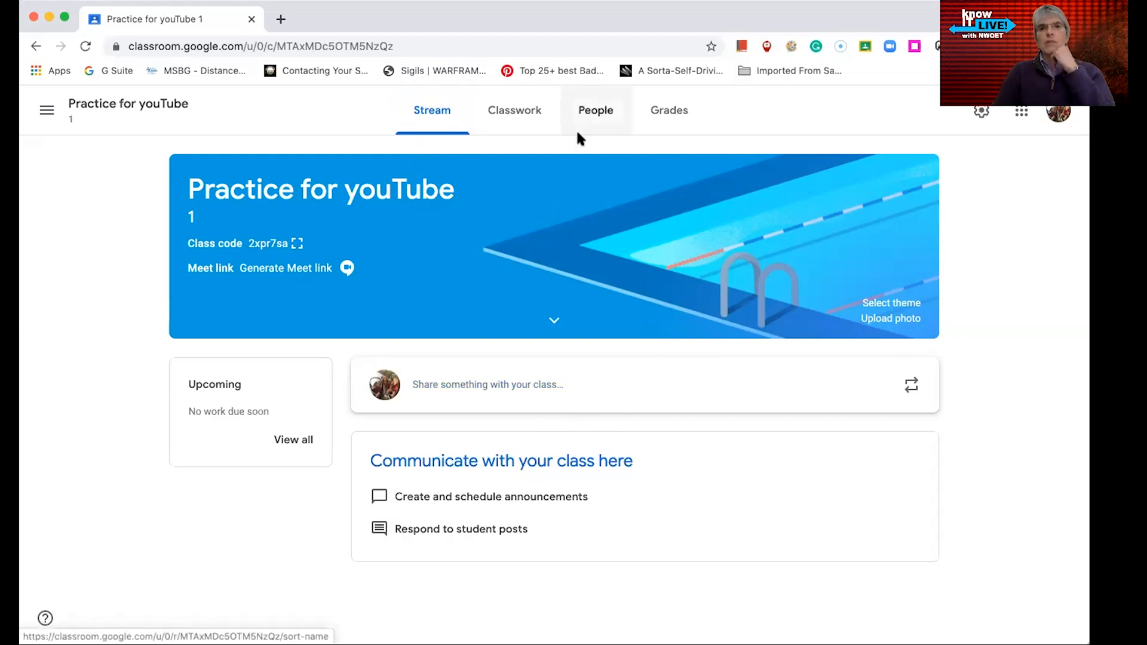
Browse the new class's Classwork and People pages
left_click(512, 114)
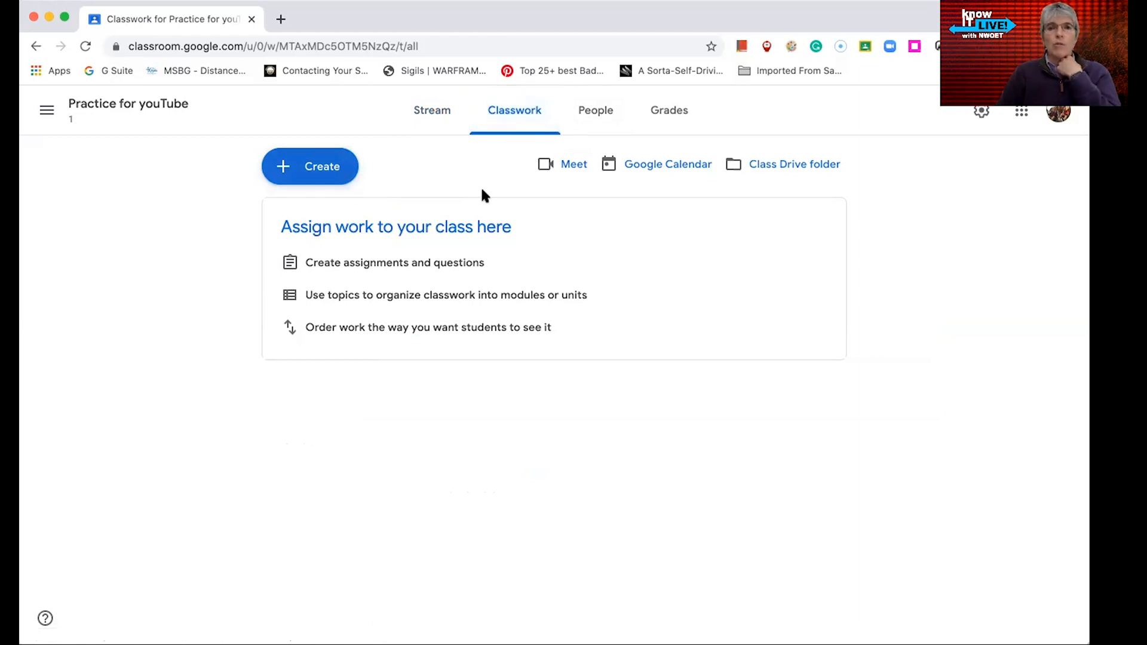
left_click(606, 119)
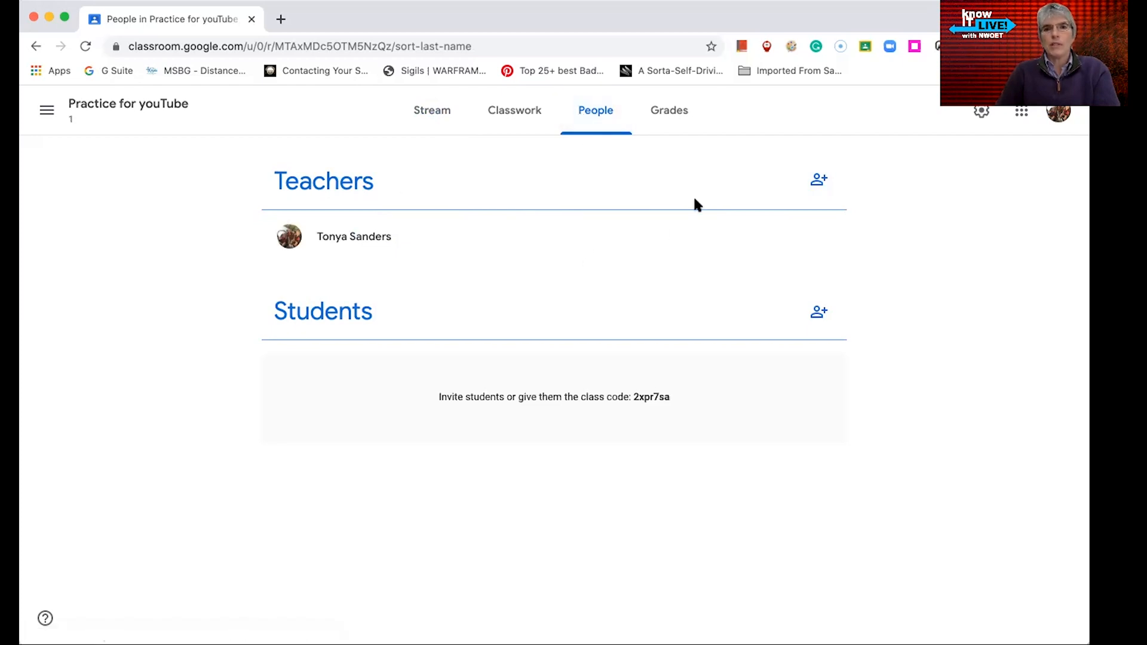
Search the directory for student and invite the Student10 test account to the class
left_click(814, 315)
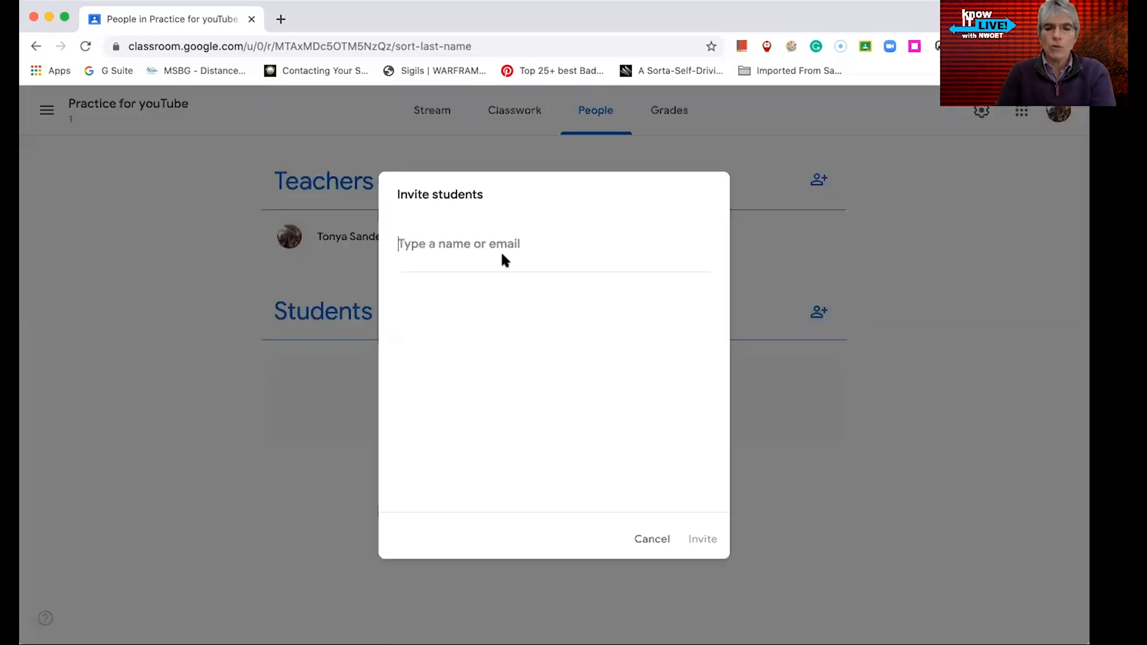
type("ada")
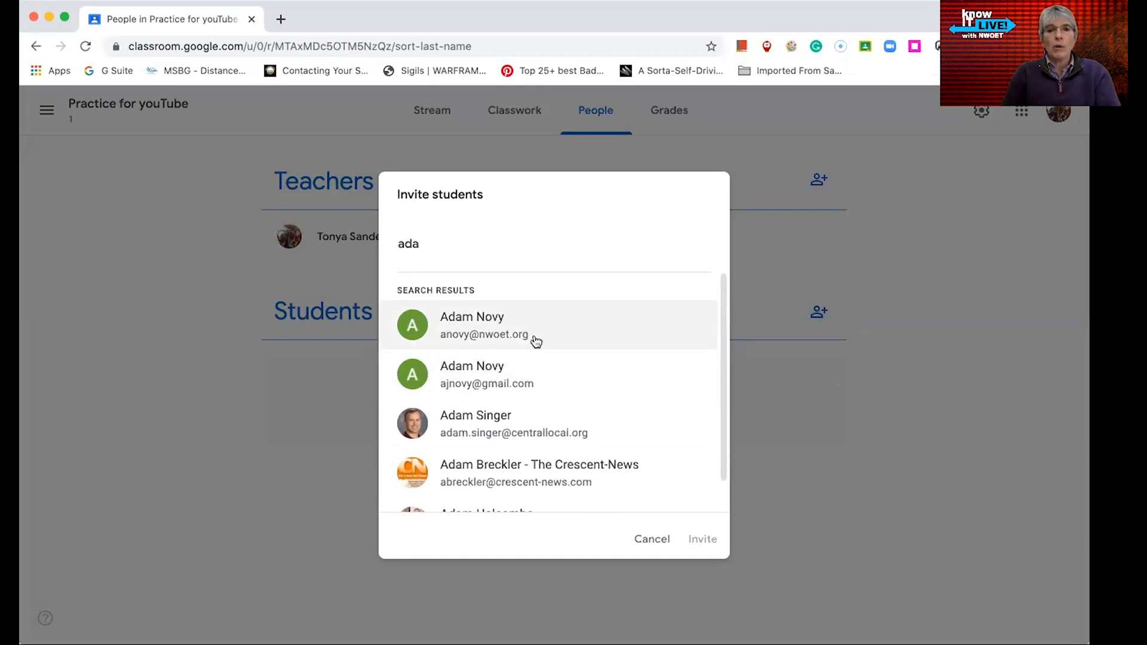
scroll(534, 339, "down", 1)
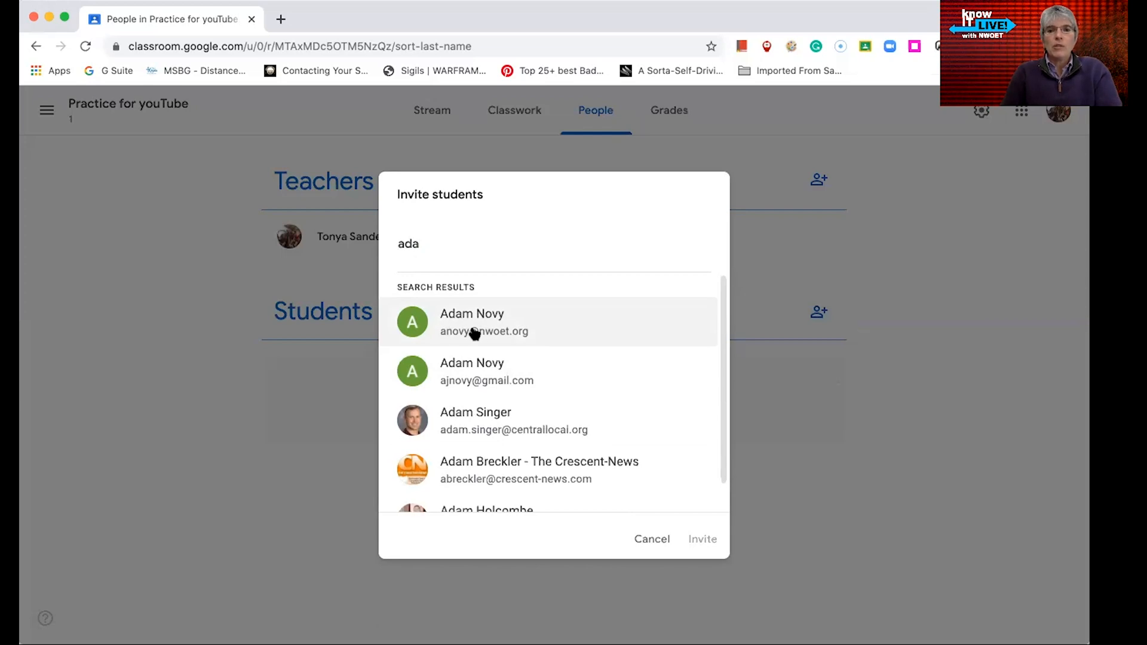
left_click_drag(444, 244, 356, 233)
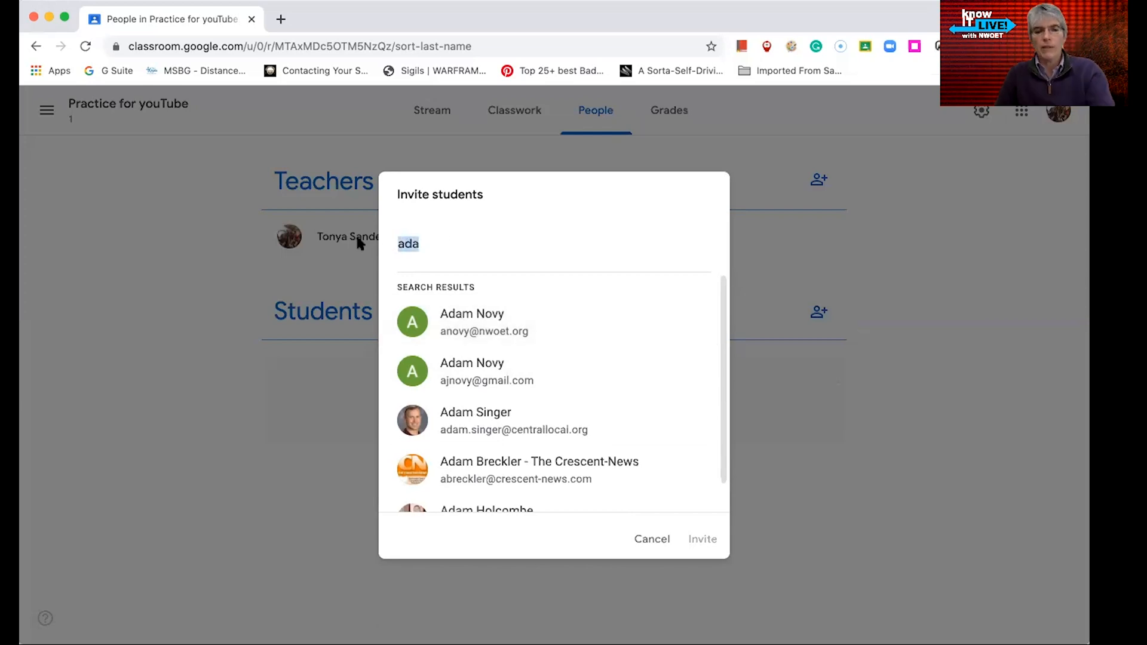
type("student")
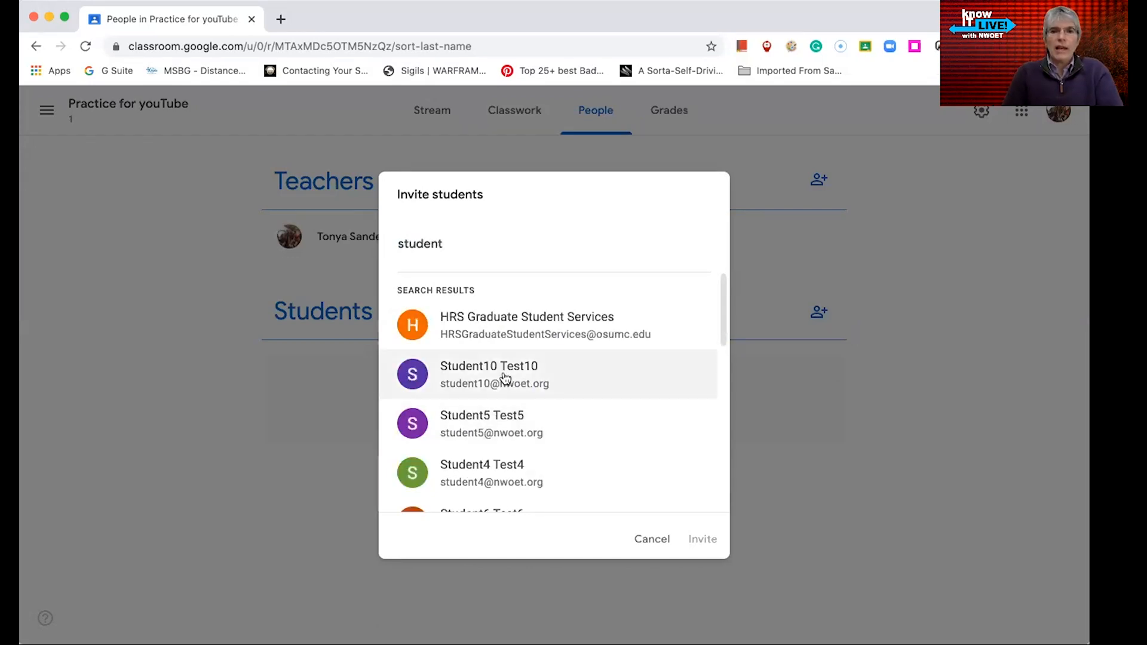
scroll(513, 397, "down", 5)
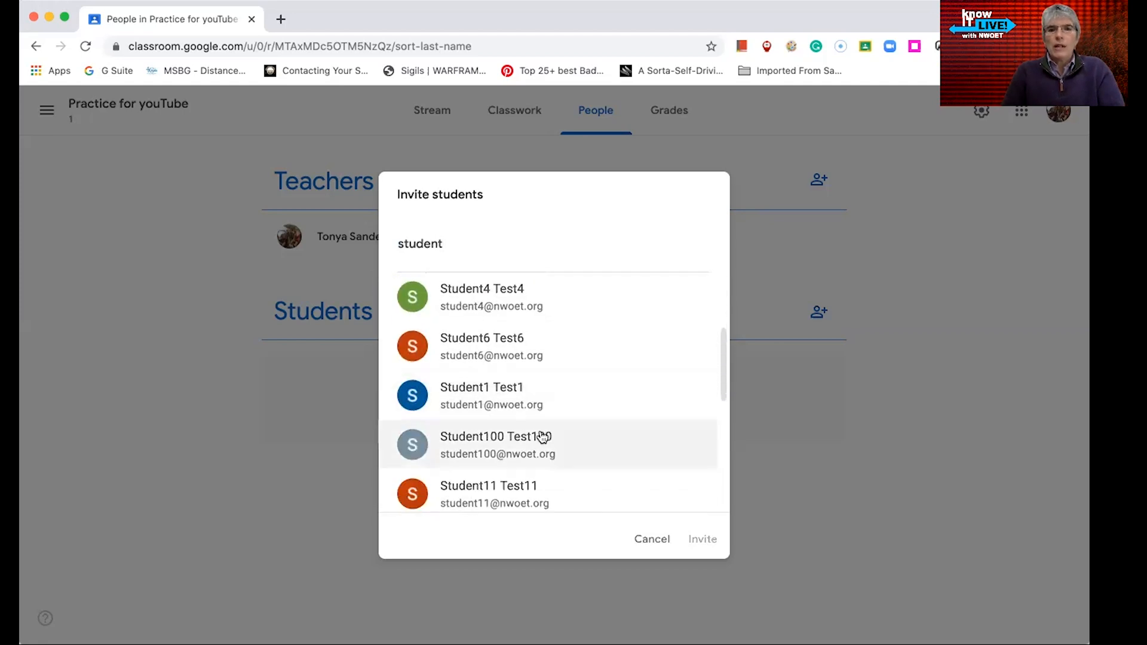
scroll(472, 394, "up", 5)
left_click(483, 389)
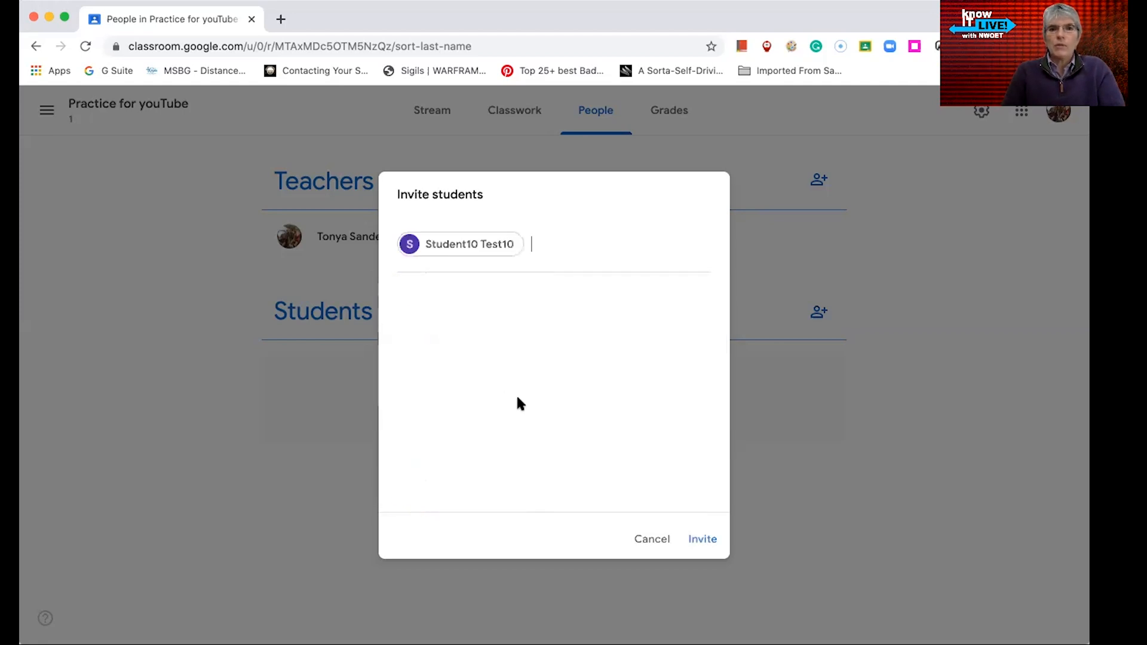
left_click(705, 540)
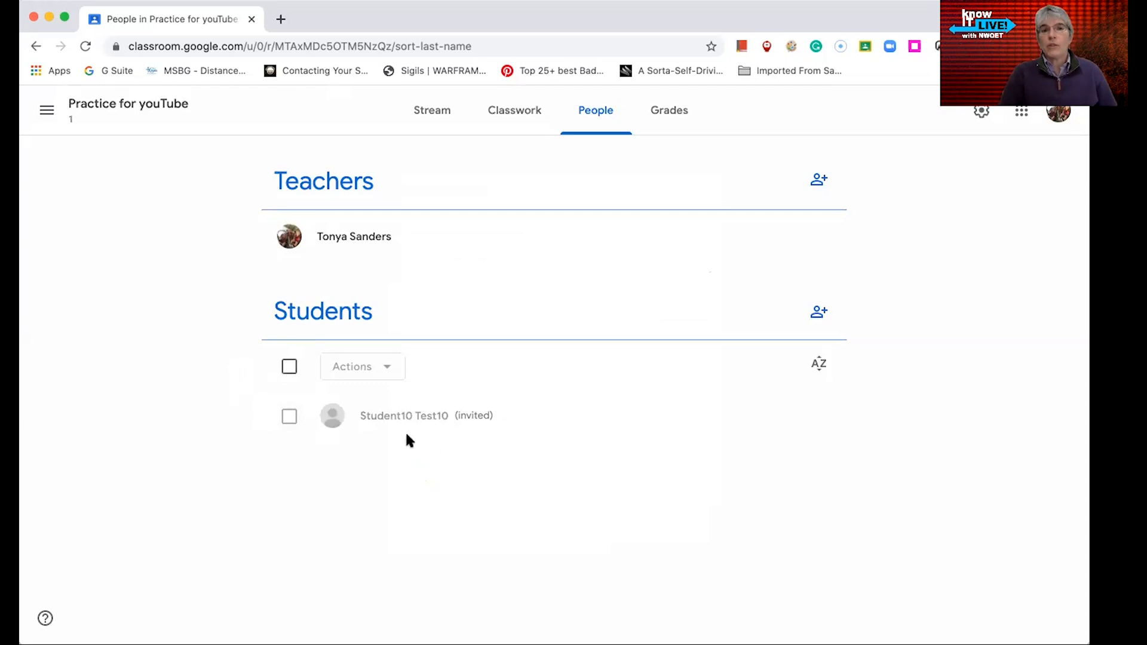
Check the class's Grades and Stream pages, then return to the Classes home page
left_click(683, 113)
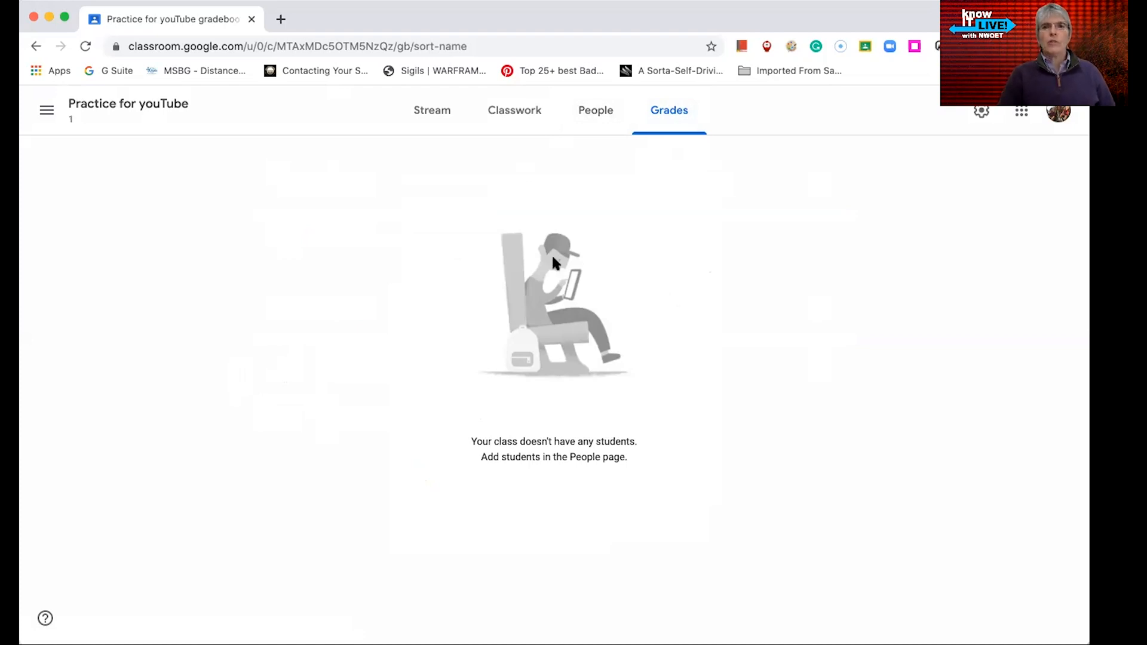
left_click(425, 127)
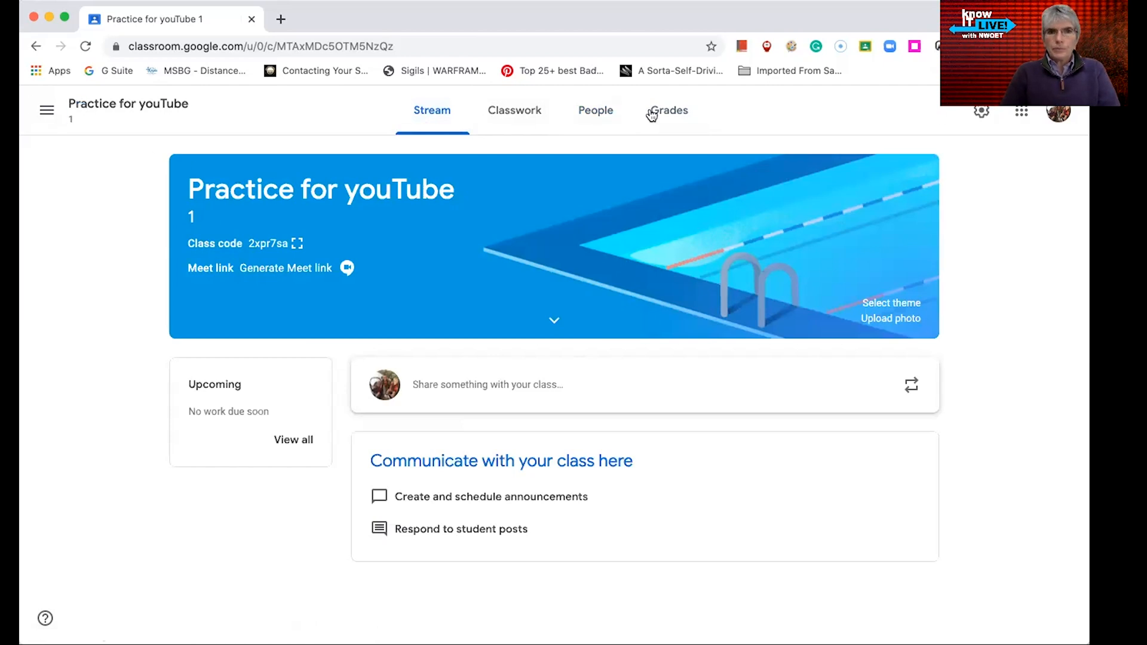
left_click(47, 113)
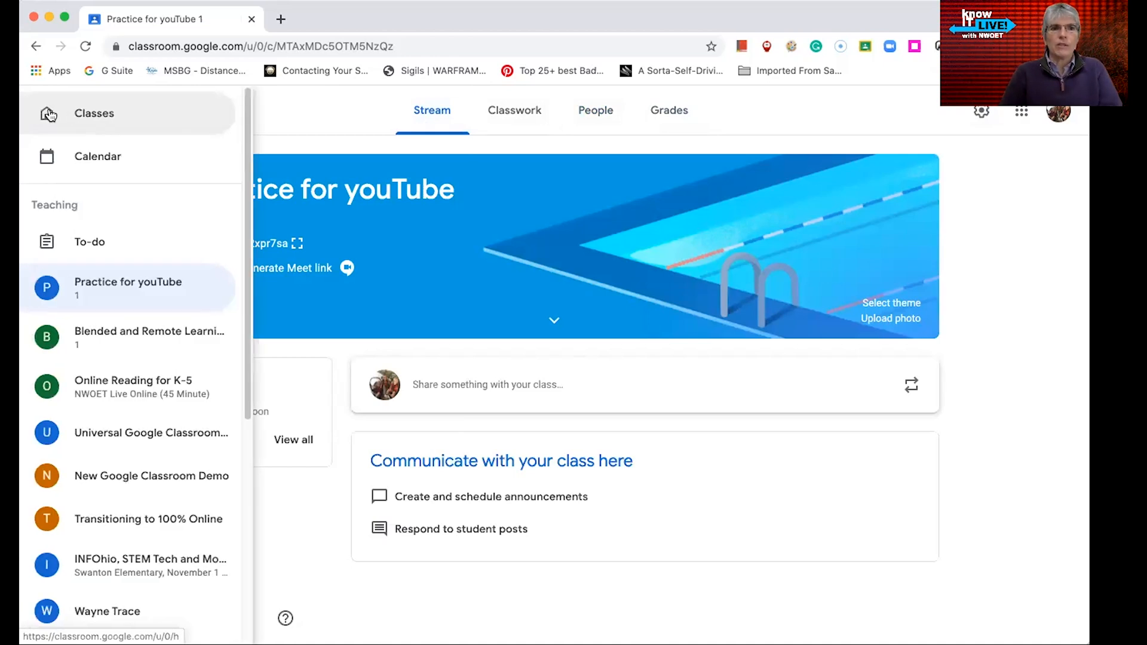
left_click(50, 116)
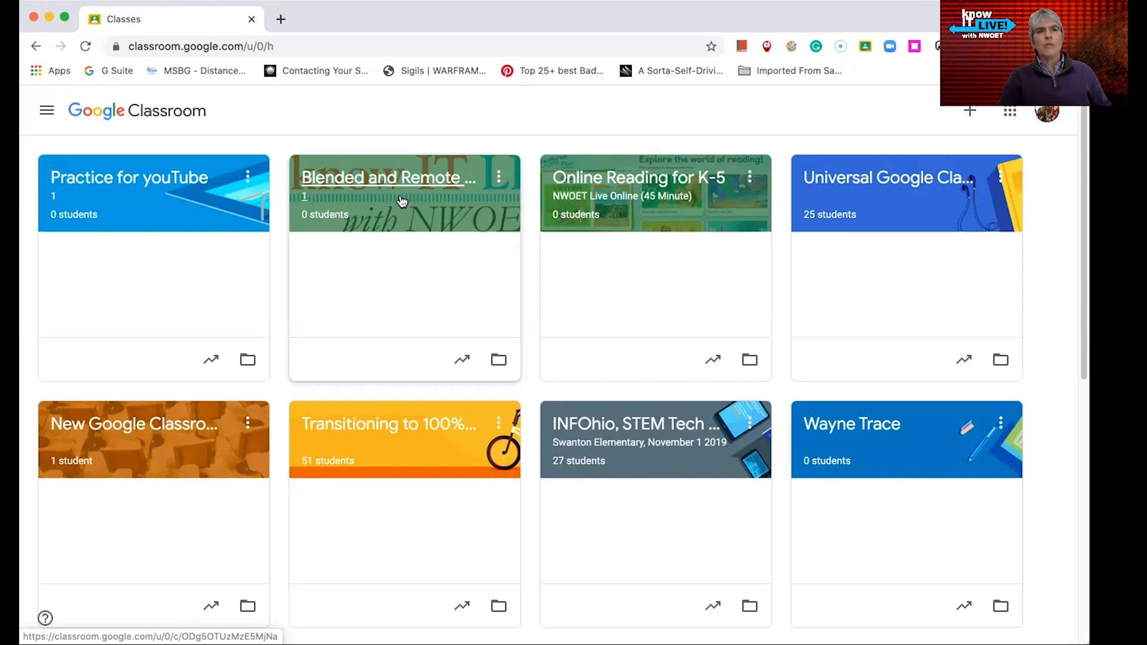
Open the Universal Google Classroom class, browse its Classwork topics, and return to the Classes home page
left_click(498, 179)
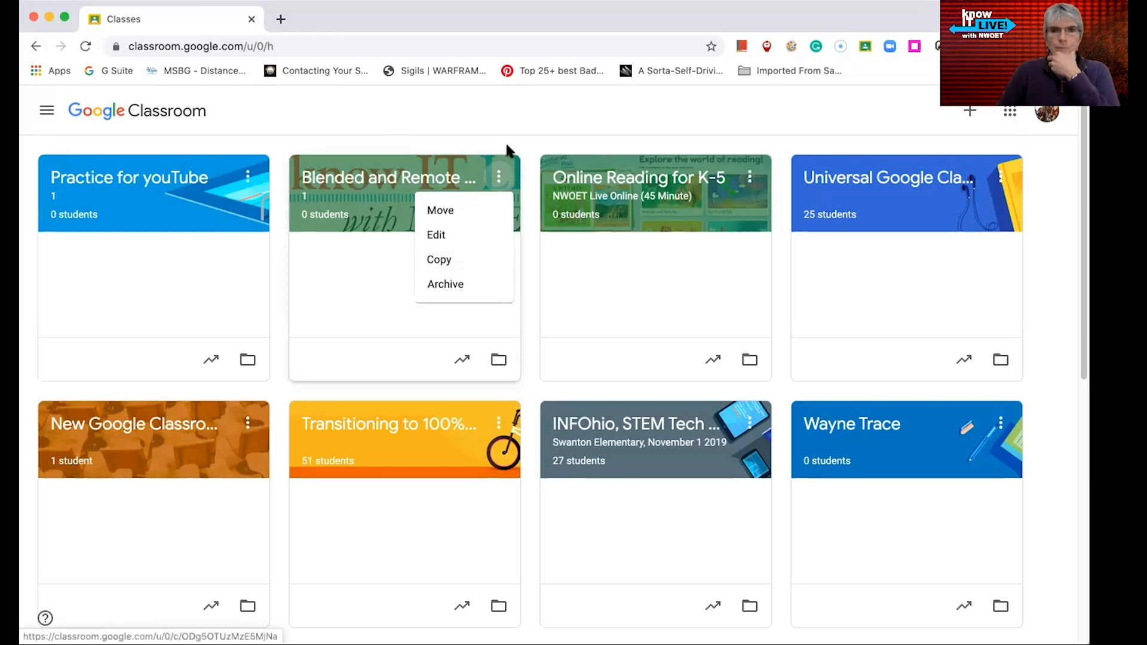
left_click(417, 150)
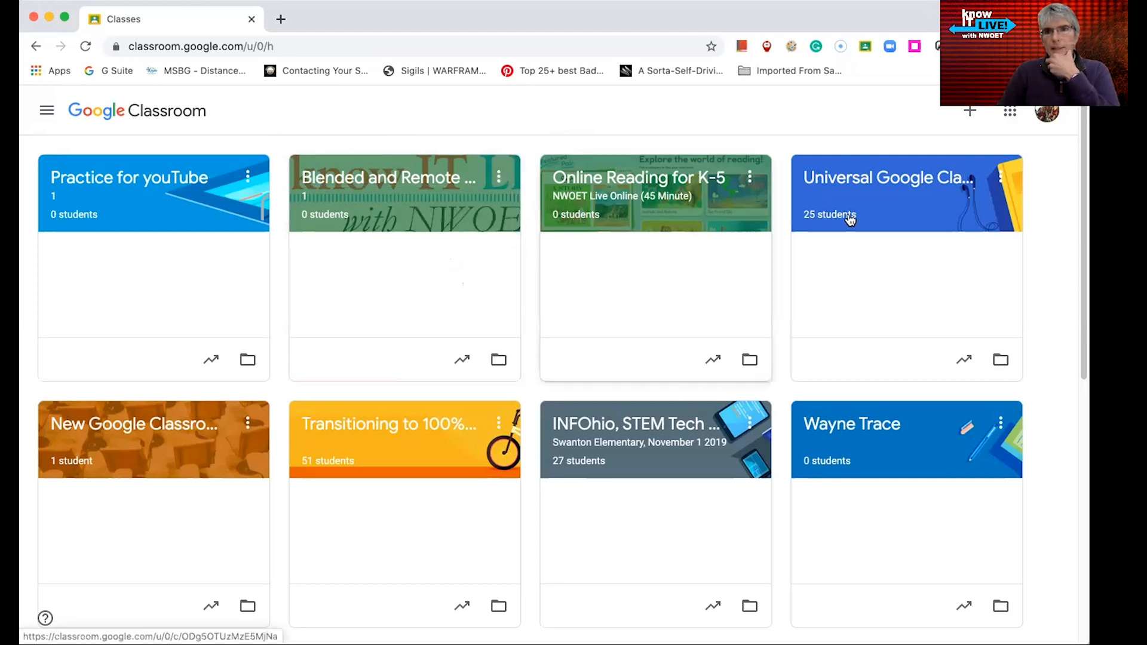
left_click(887, 180)
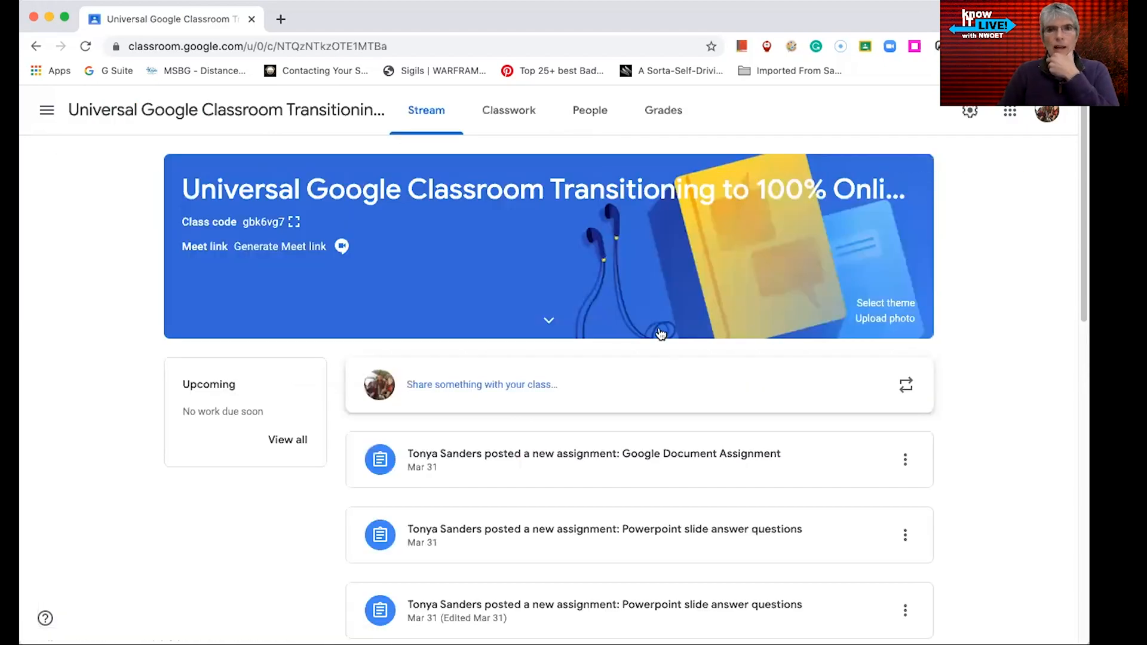
left_click(498, 115)
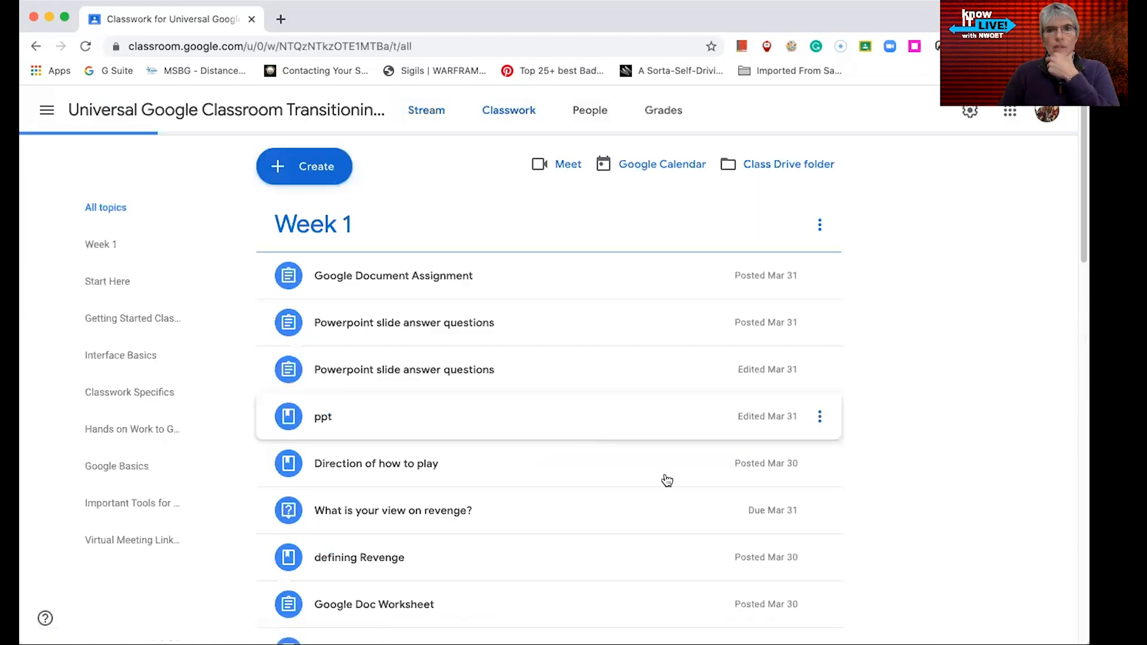
scroll(663, 478, "down", 4)
scroll(666, 481, "down", 15)
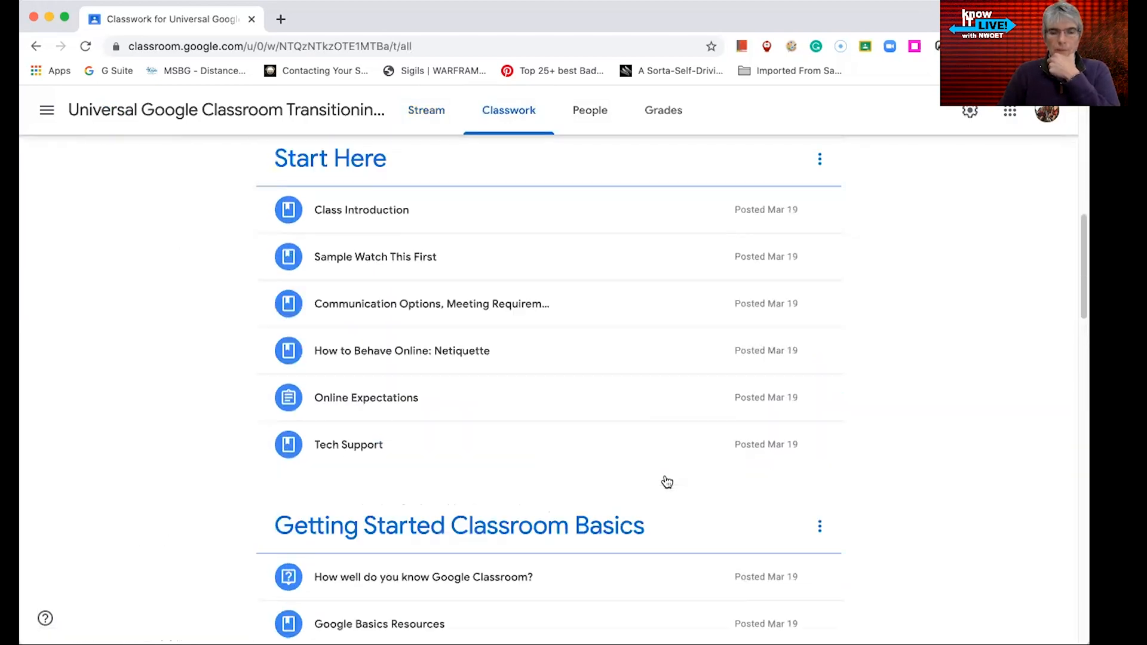
scroll(666, 481, "up", 15)
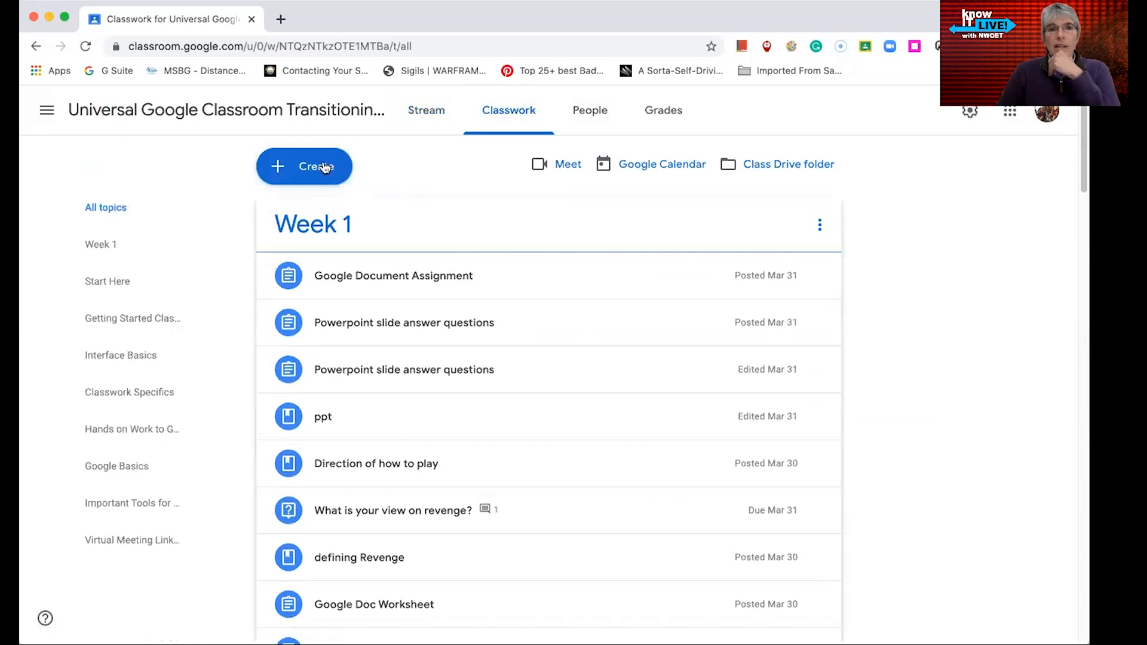
left_click(35, 113)
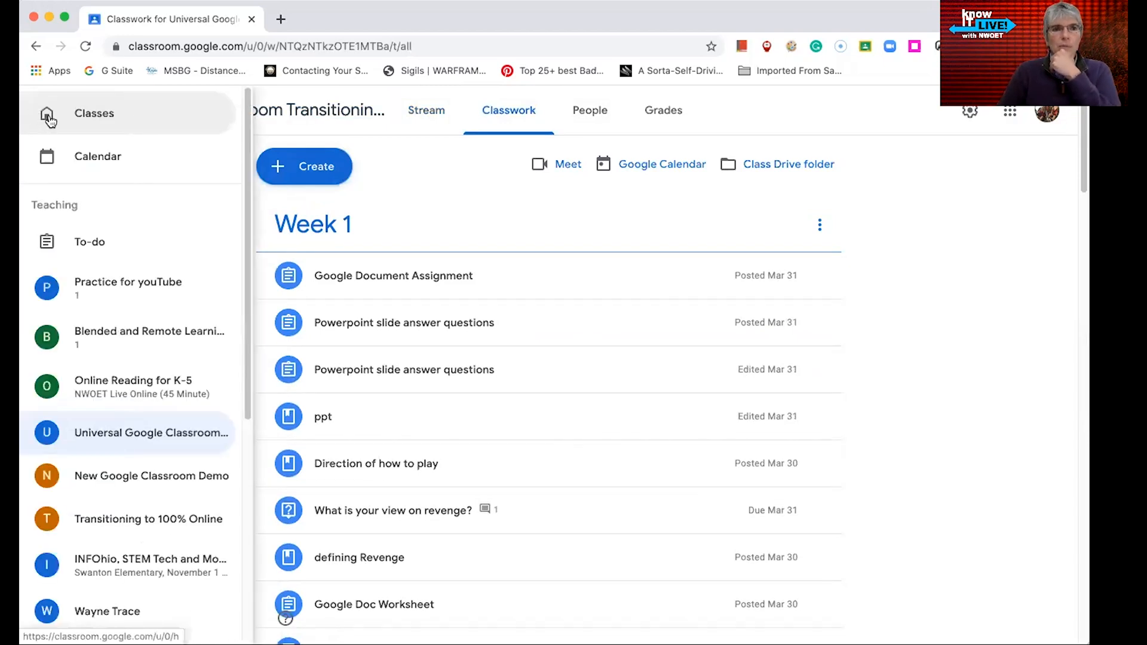
left_click(50, 119)
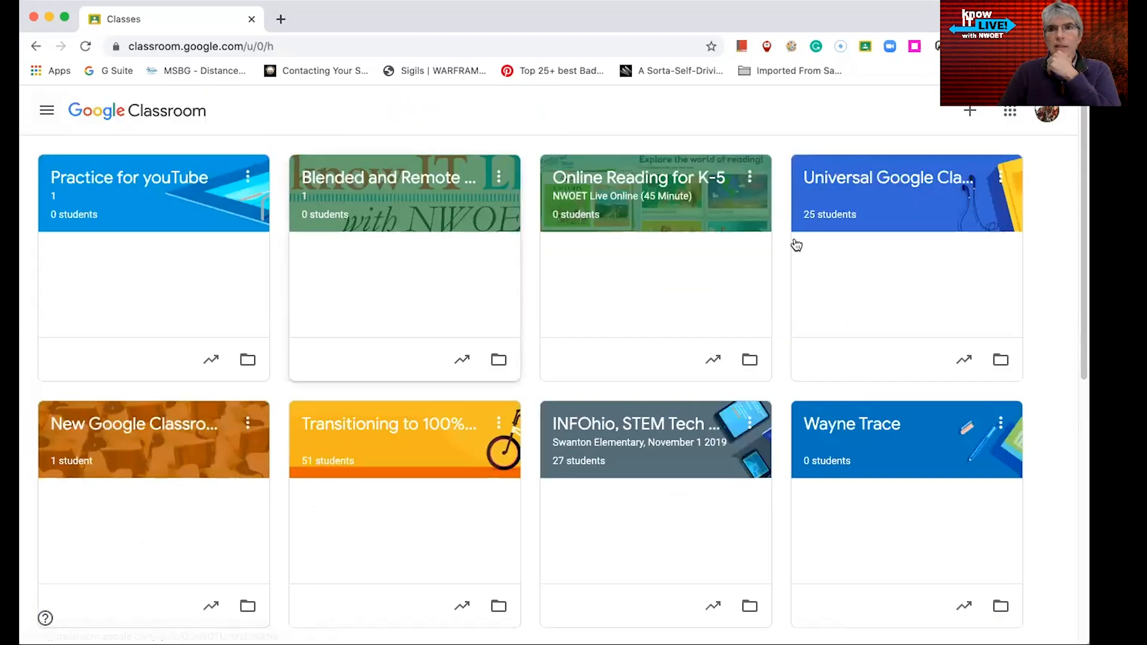
Copy the Universal Google Classroom Transitioning to 100% Online class, prefixing the new class name with Example
left_click(1002, 178)
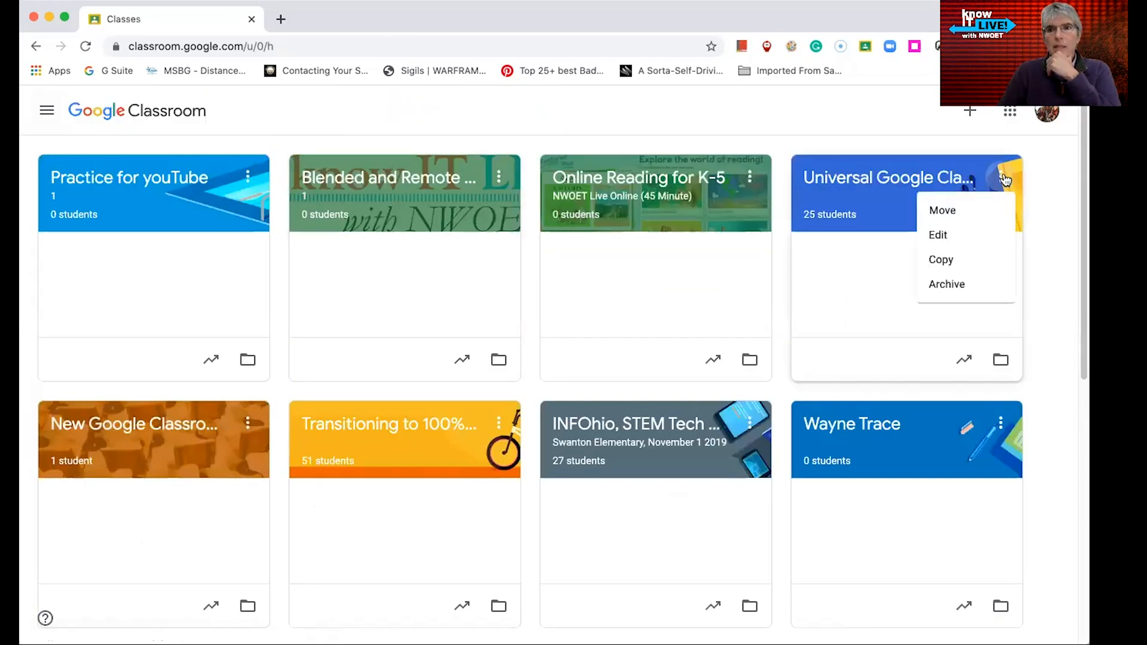
left_click(955, 260)
left_click(464, 307)
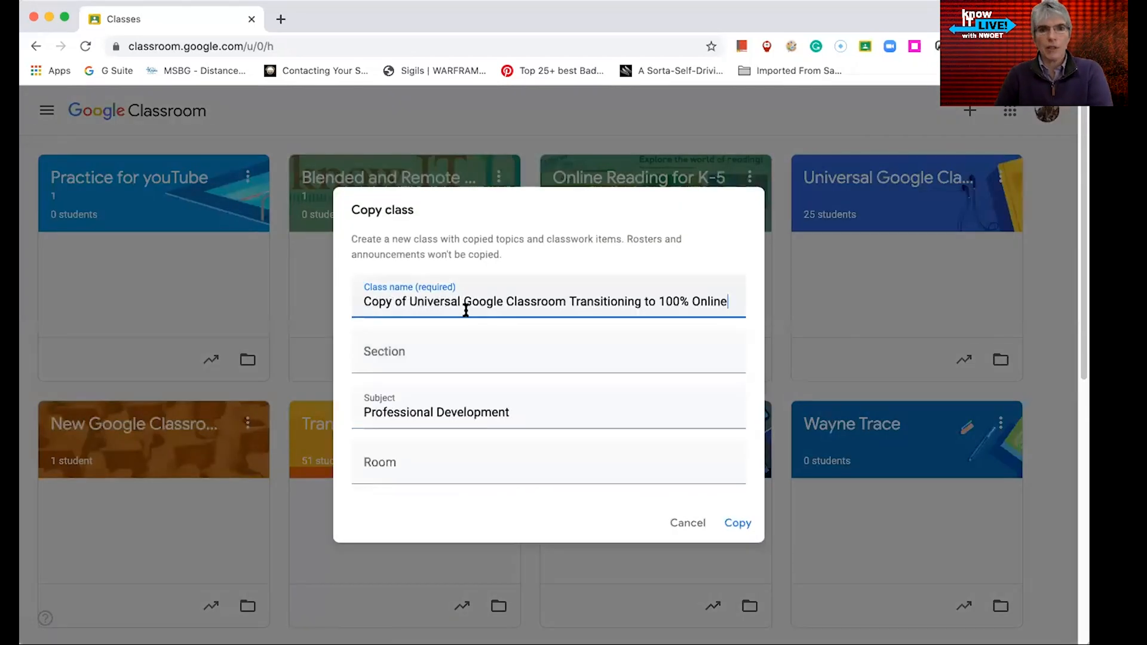
left_click(360, 302)
type("Example")
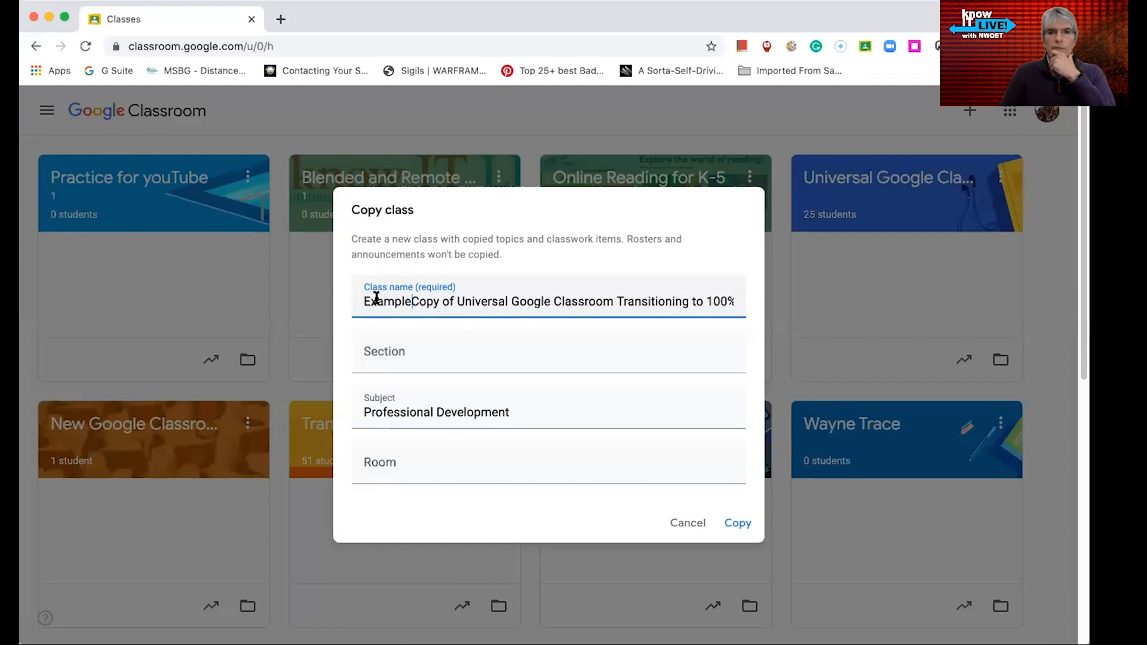
left_click(738, 526)
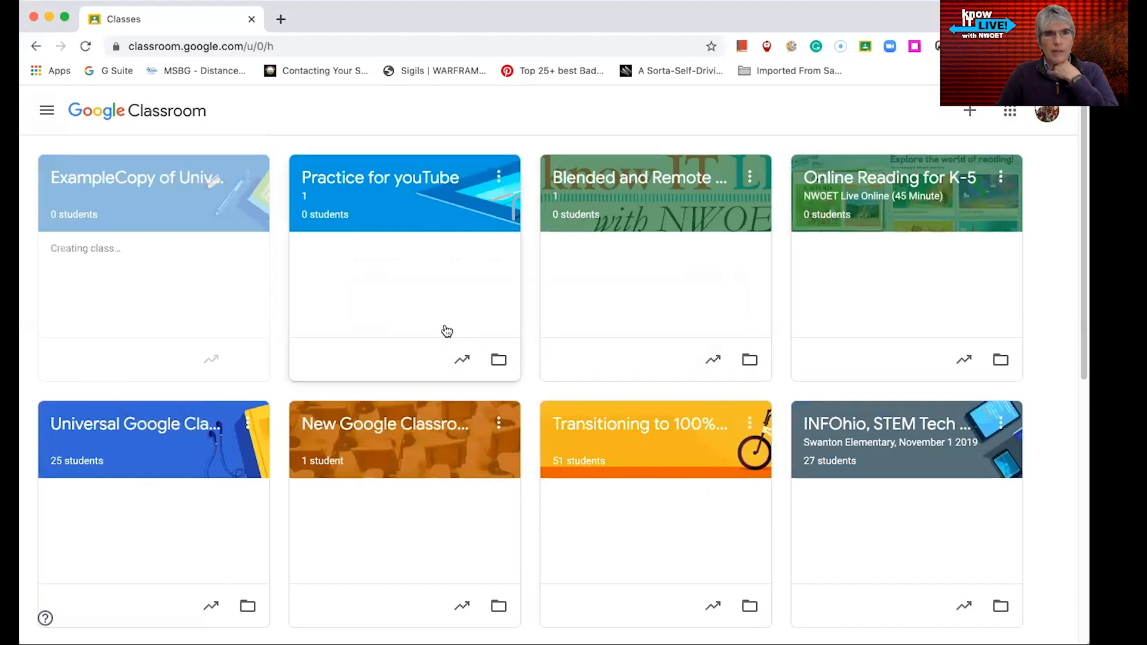
Open the original Universal Google Classroom class and scroll through its Classwork topics
scroll(442, 328, "down", 1)
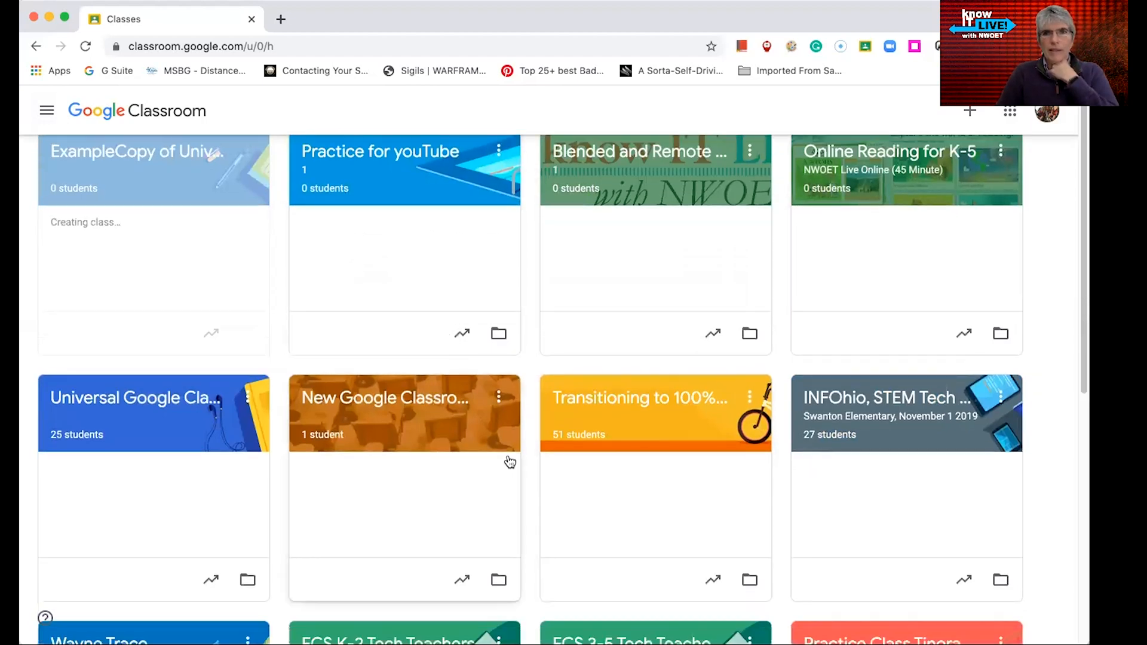
scroll(504, 461, "up", 1)
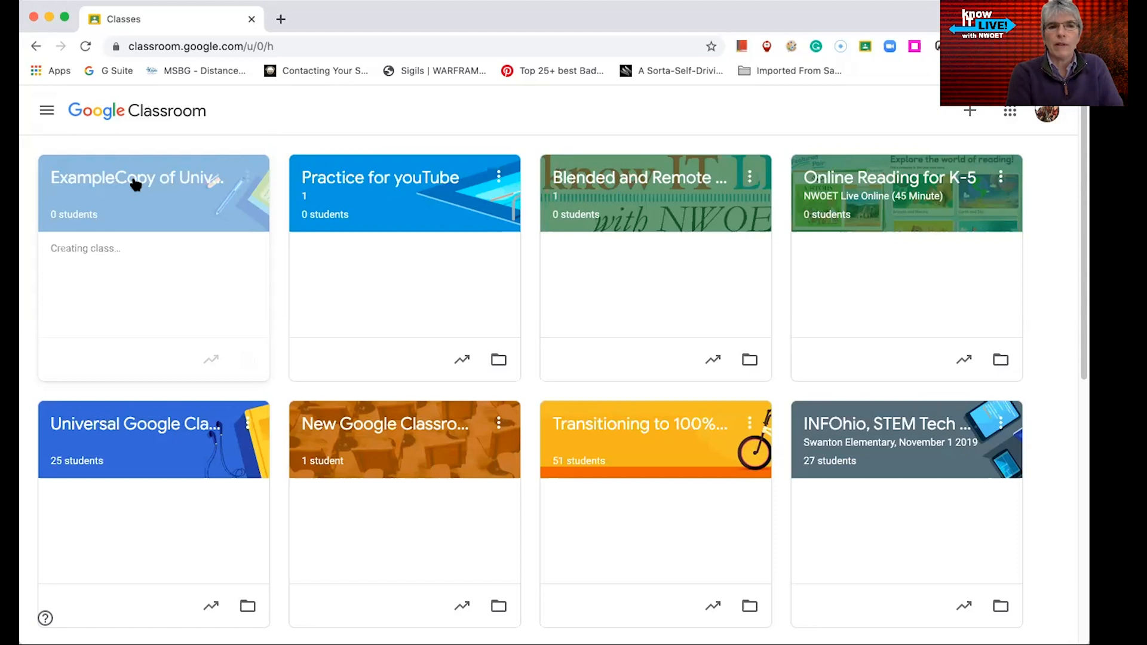
left_click(199, 431)
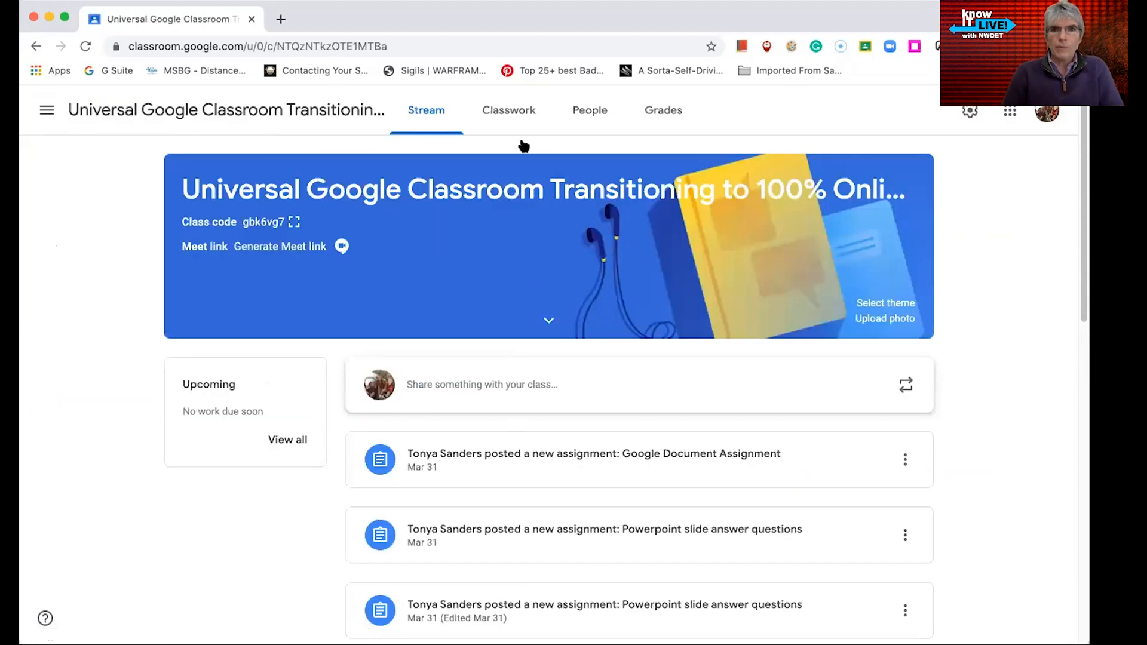
left_click(522, 115)
scroll(609, 442, "down", 7)
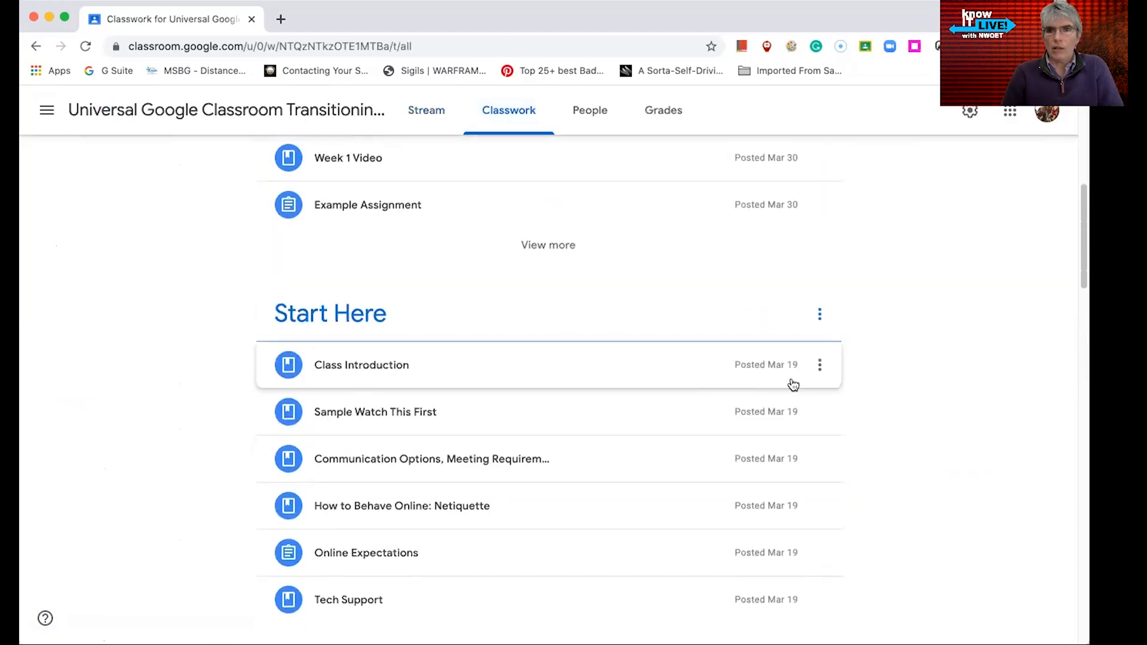
scroll(484, 367, "down", 1)
scroll(484, 366, "down", 3)
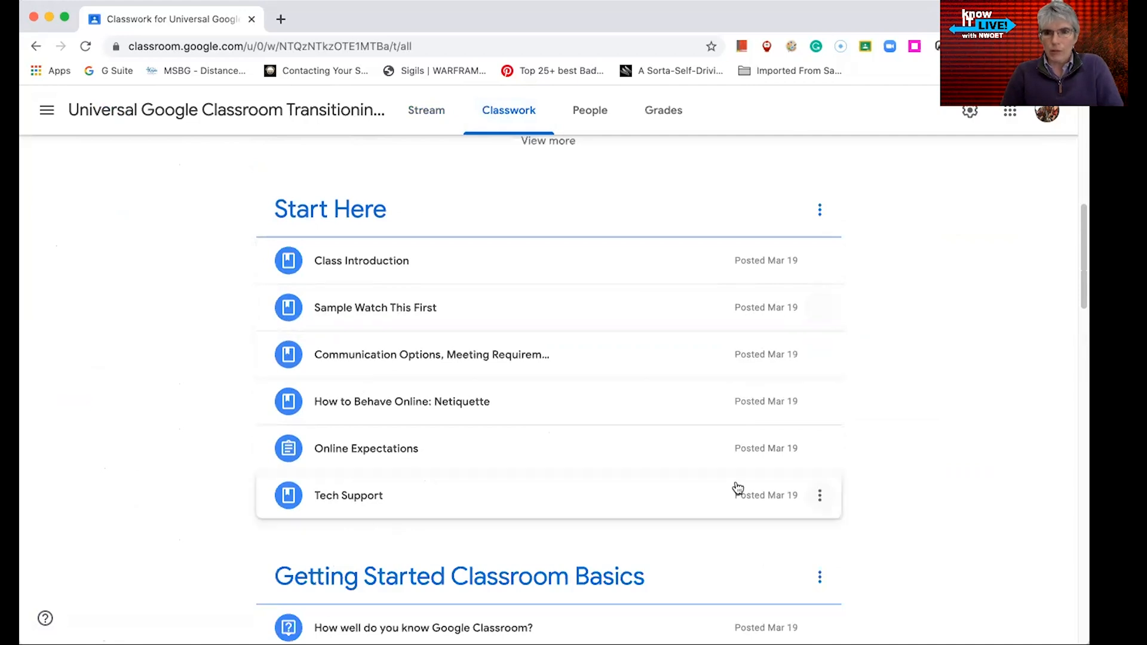
scroll(753, 549, "down", 10)
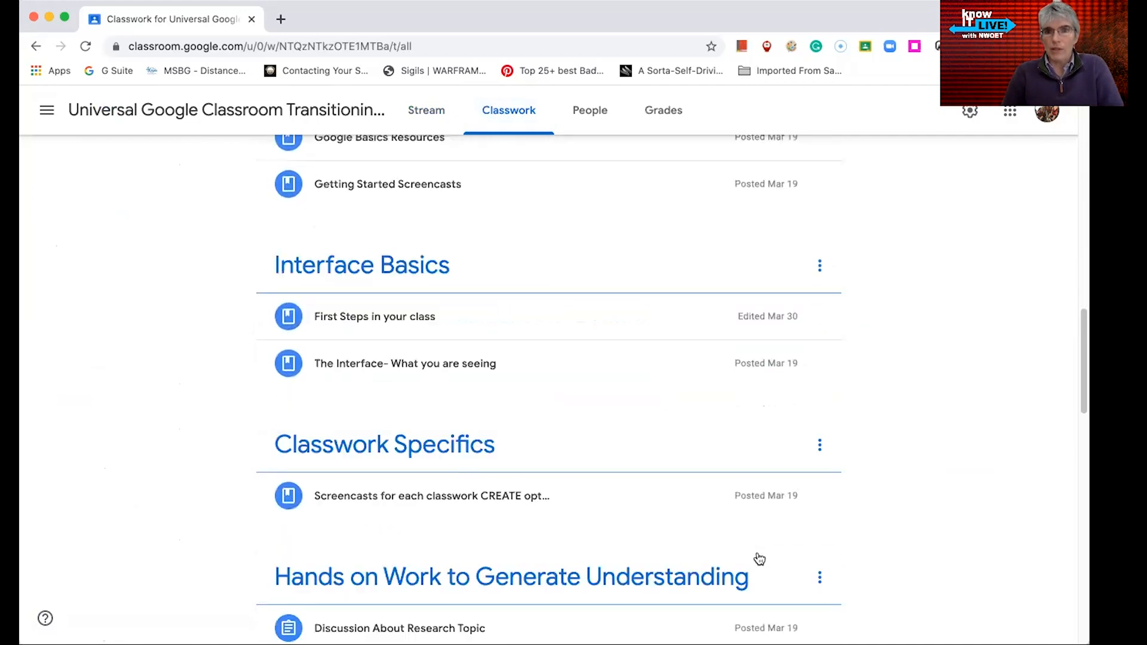
scroll(689, 496, "down", 8)
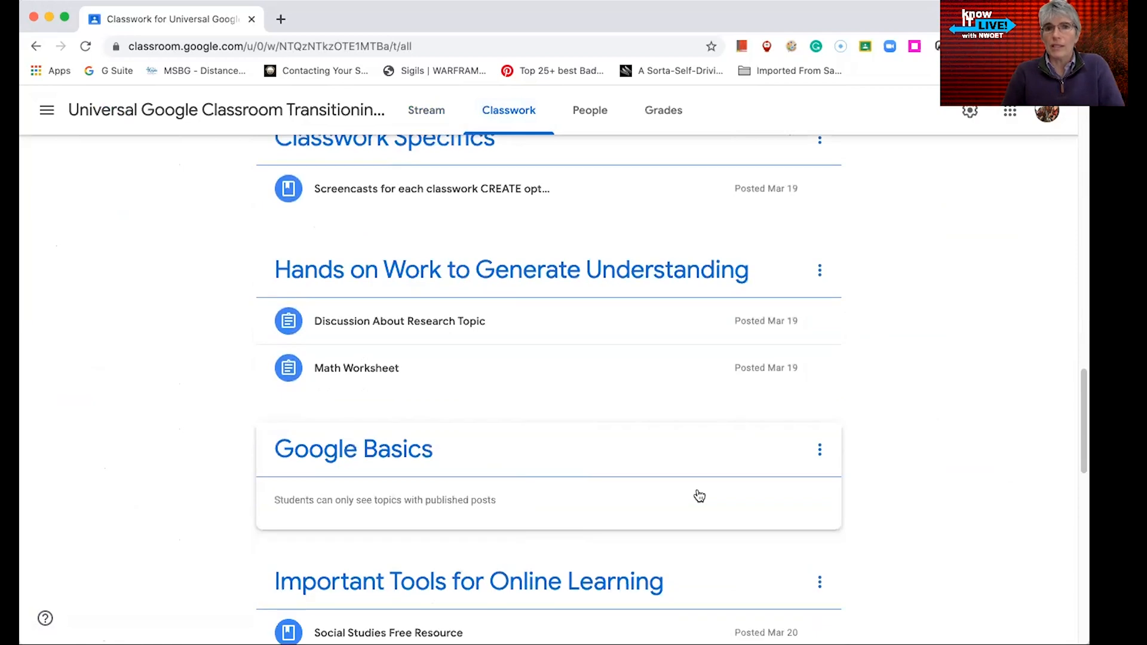
Return to the Classes home page and open the ExampleCopy class
left_click(46, 110)
left_click(54, 122)
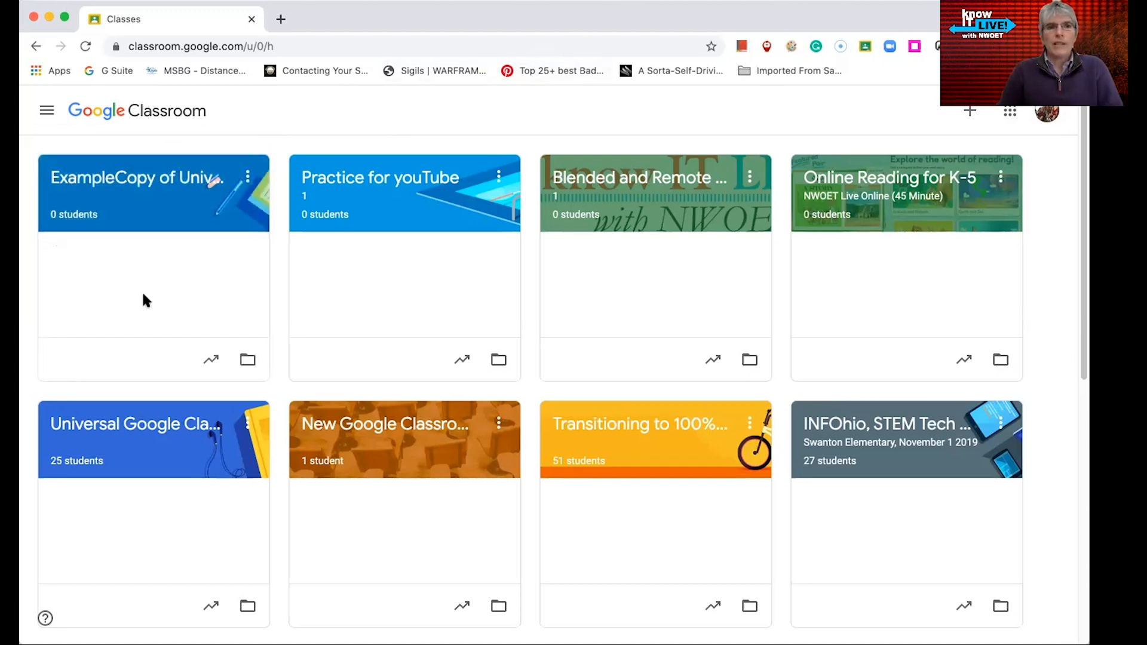
left_click(139, 183)
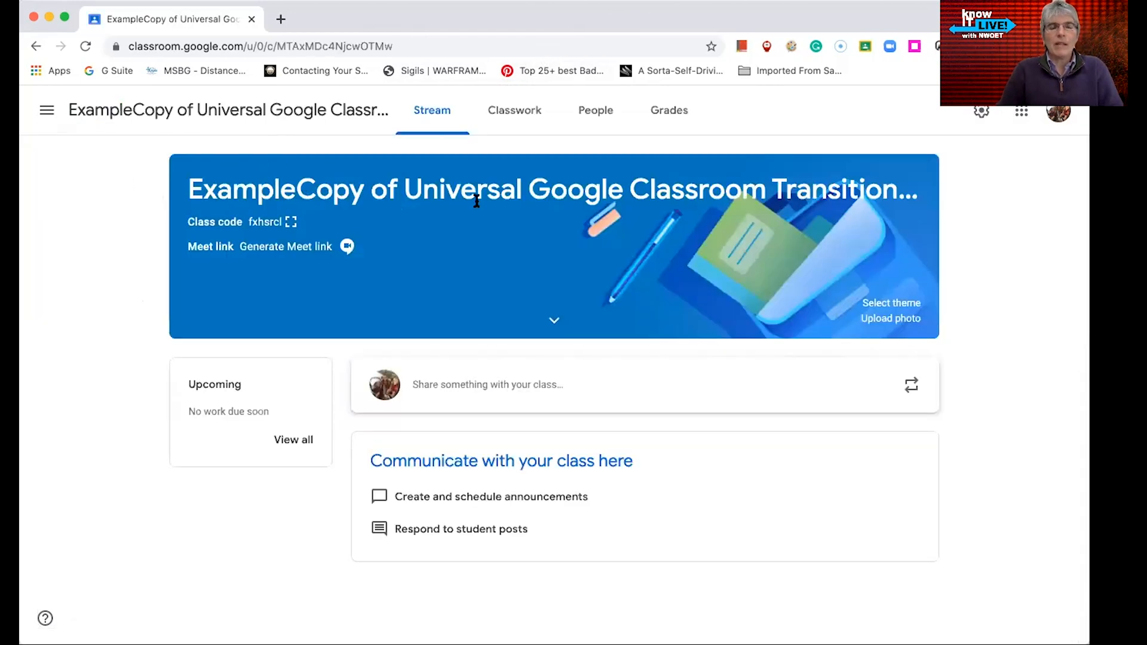
Open the ExampleCopy class's classwork and post the Class Introduction draft material under Start Here to all students
left_click(517, 121)
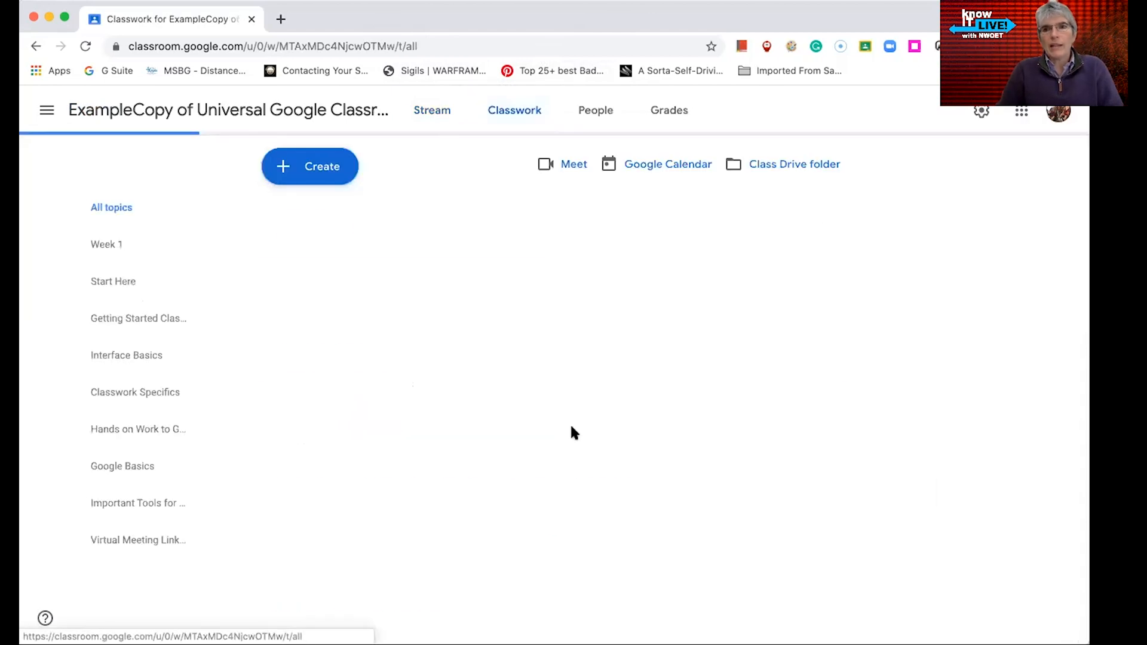
scroll(872, 313, "down", 1)
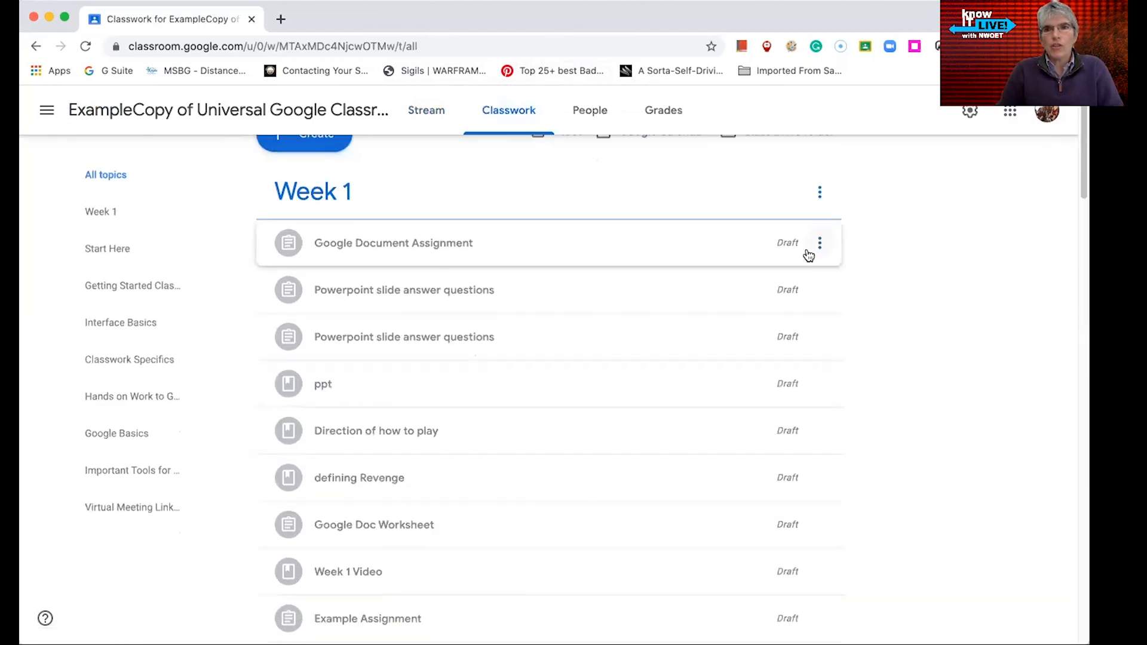
scroll(686, 449, "down", 3)
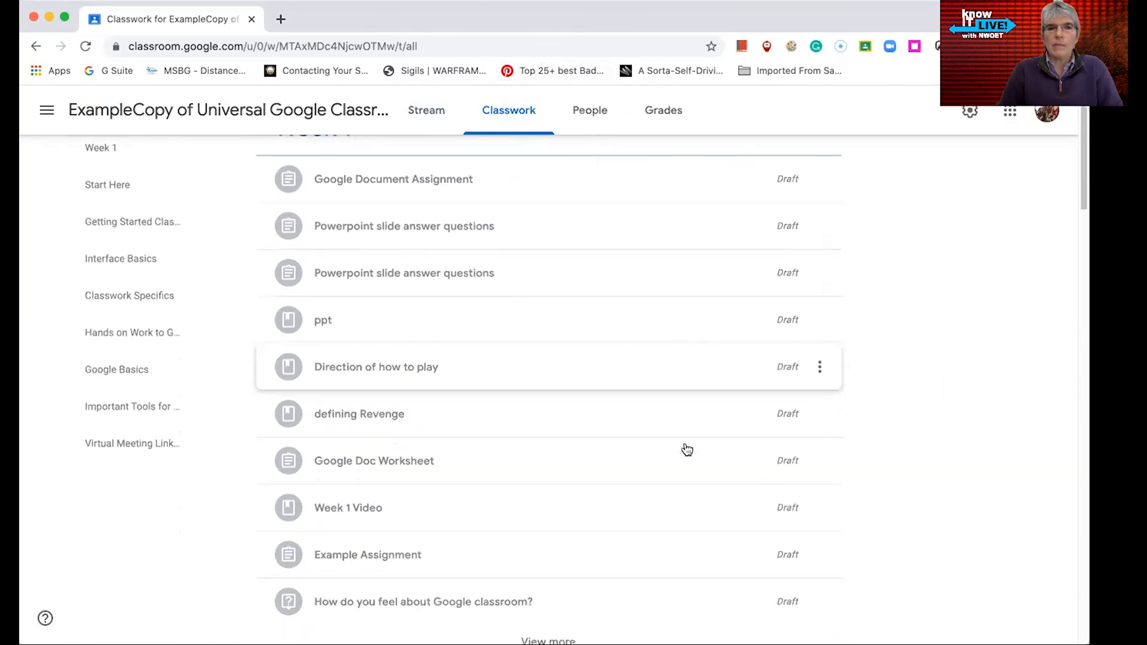
scroll(687, 449, "down", 10)
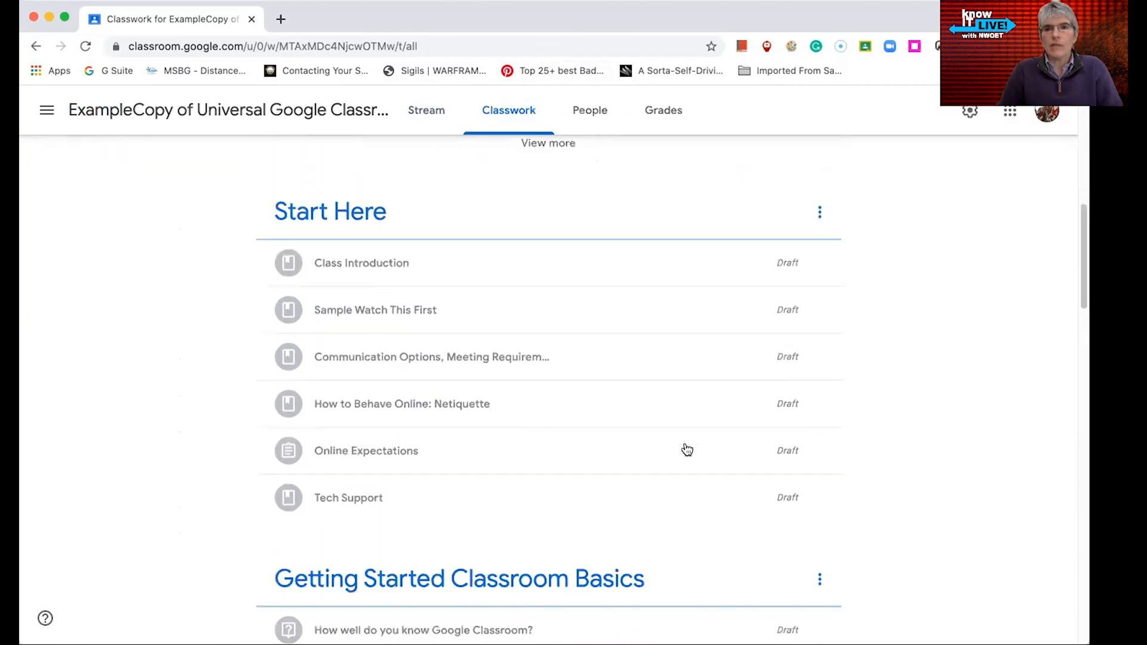
scroll(681, 450, "down", 1)
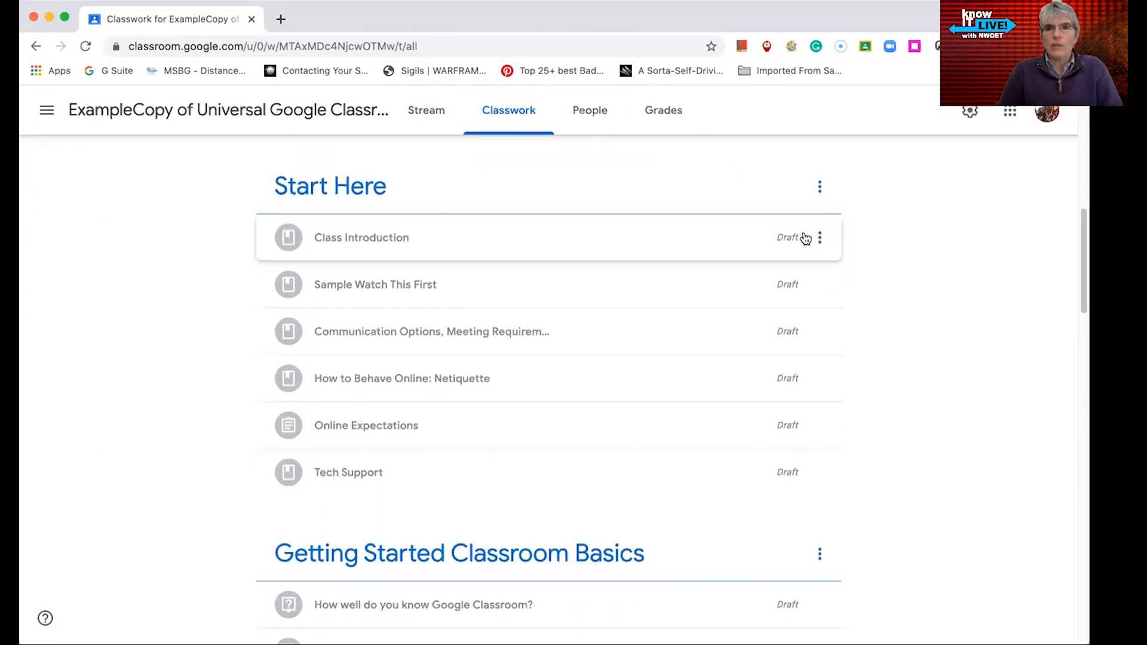
left_click(822, 238)
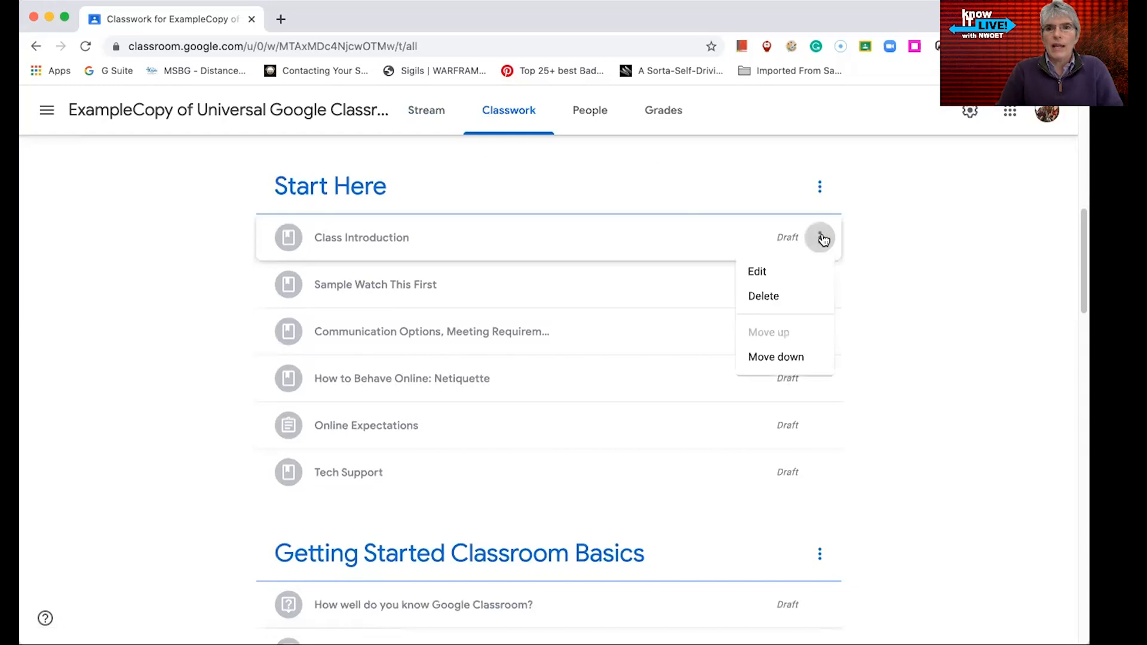
left_click(767, 274)
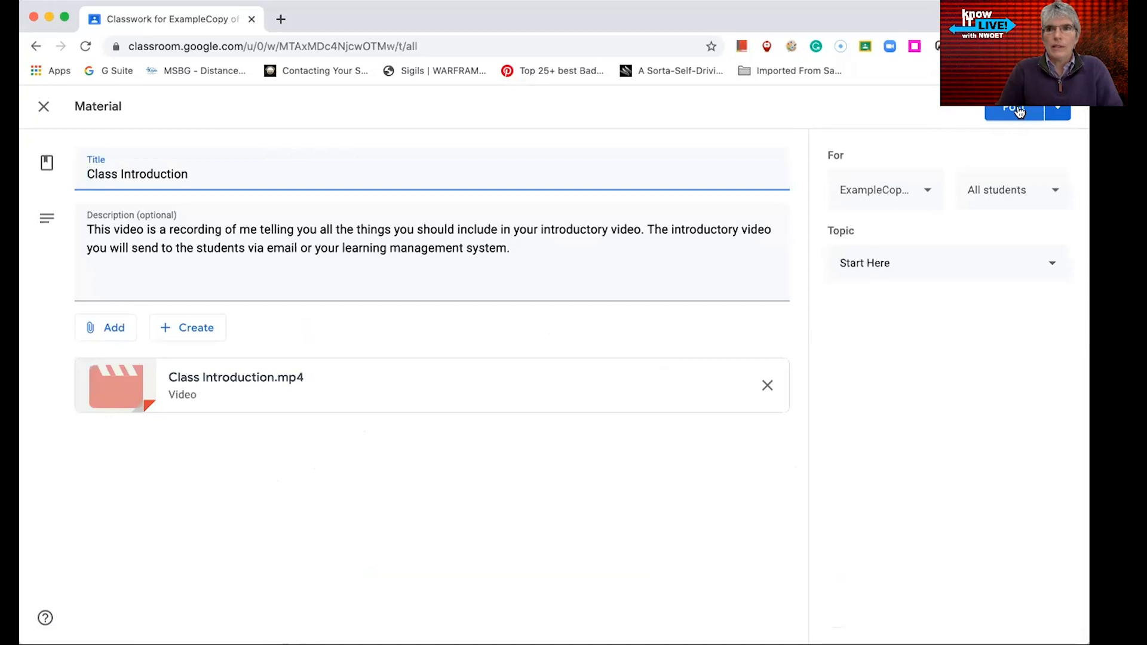
left_click(1019, 113)
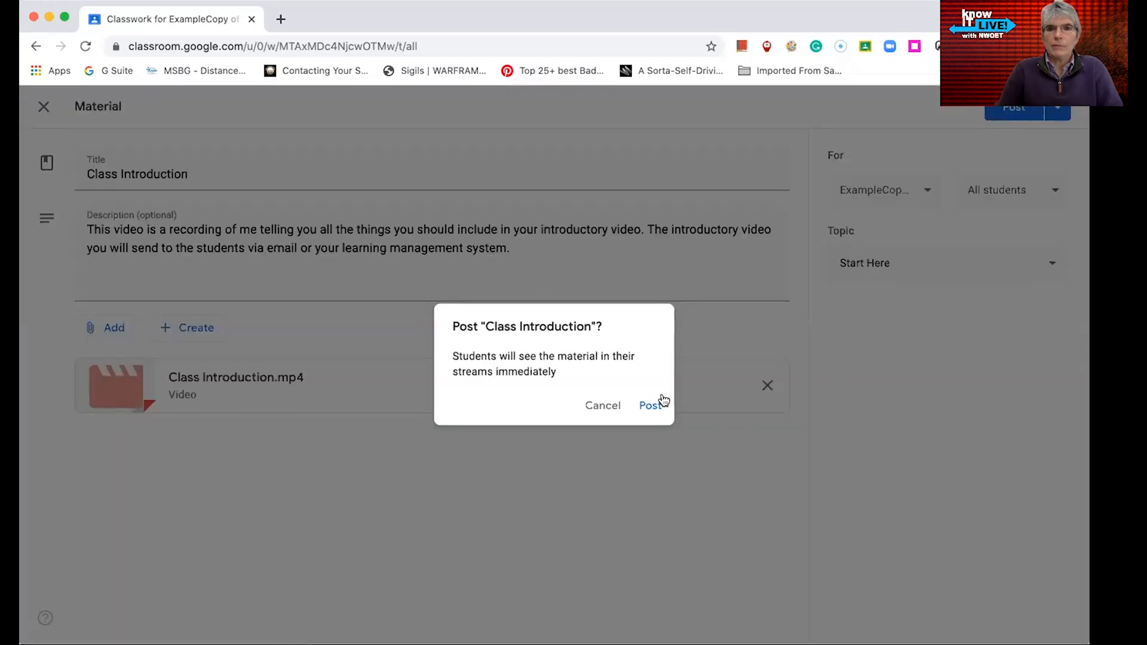
left_click(651, 408)
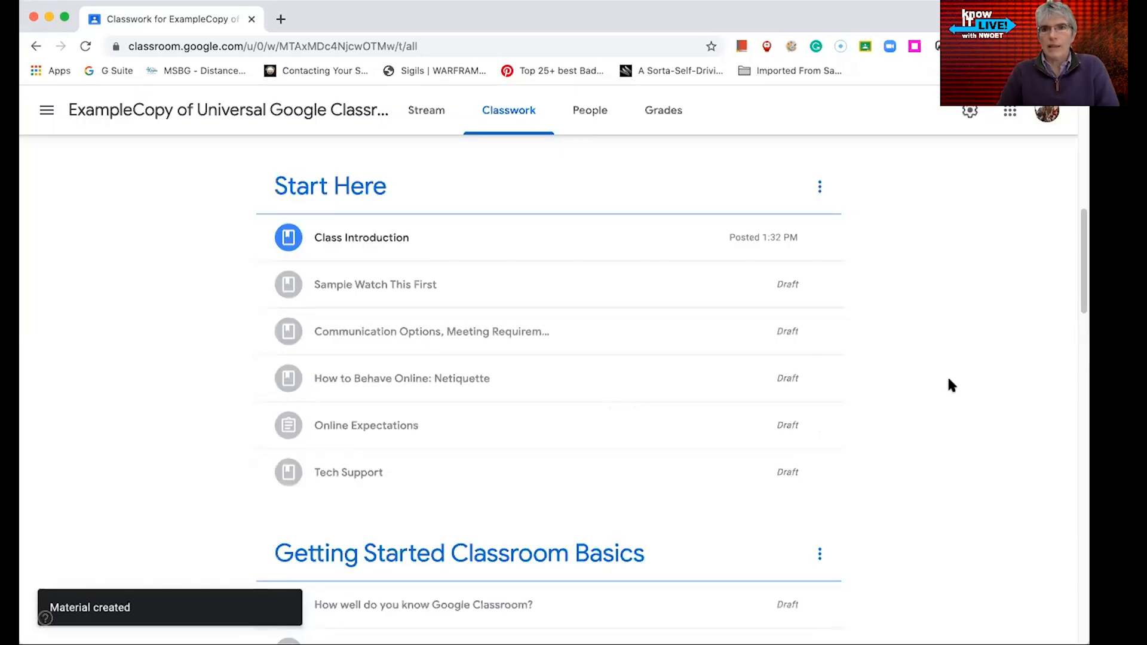
Post the Sample Watch This First draft material under Start Here to all students
scroll(943, 332, "up", 5)
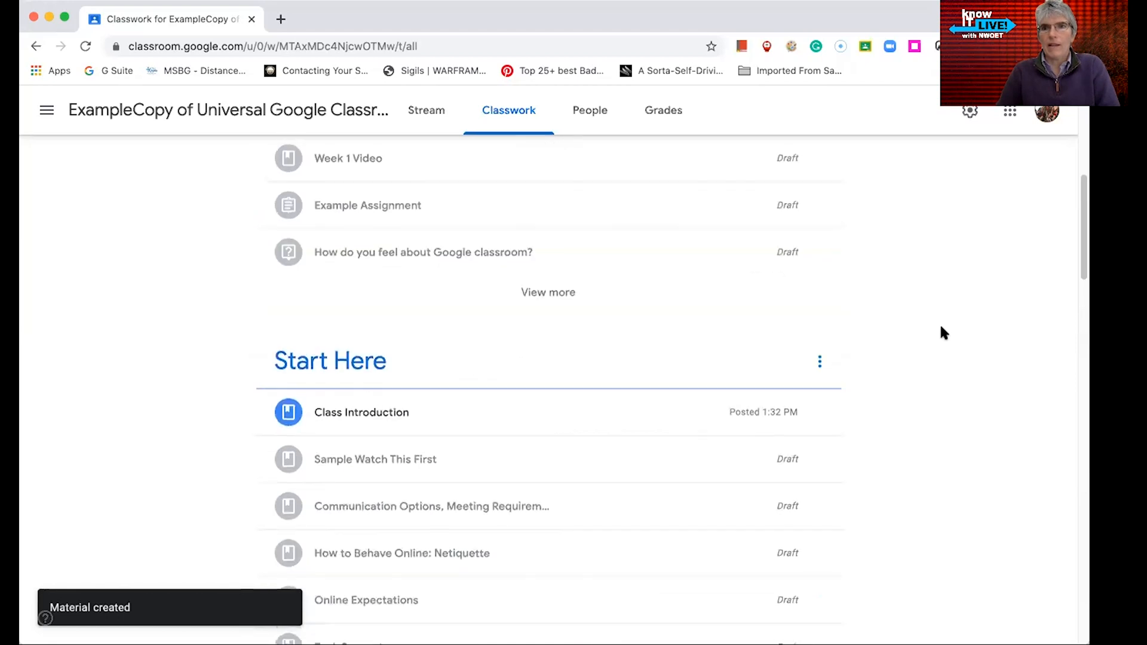
scroll(942, 332, "up", 4)
scroll(939, 330, "down", 8)
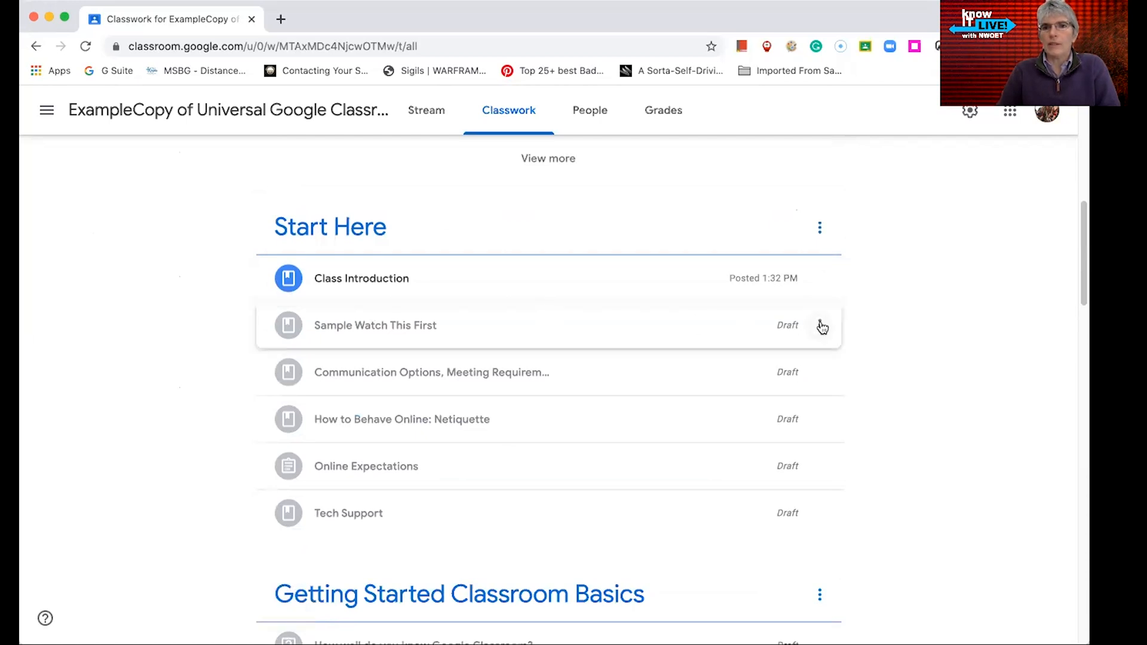
left_click(820, 325)
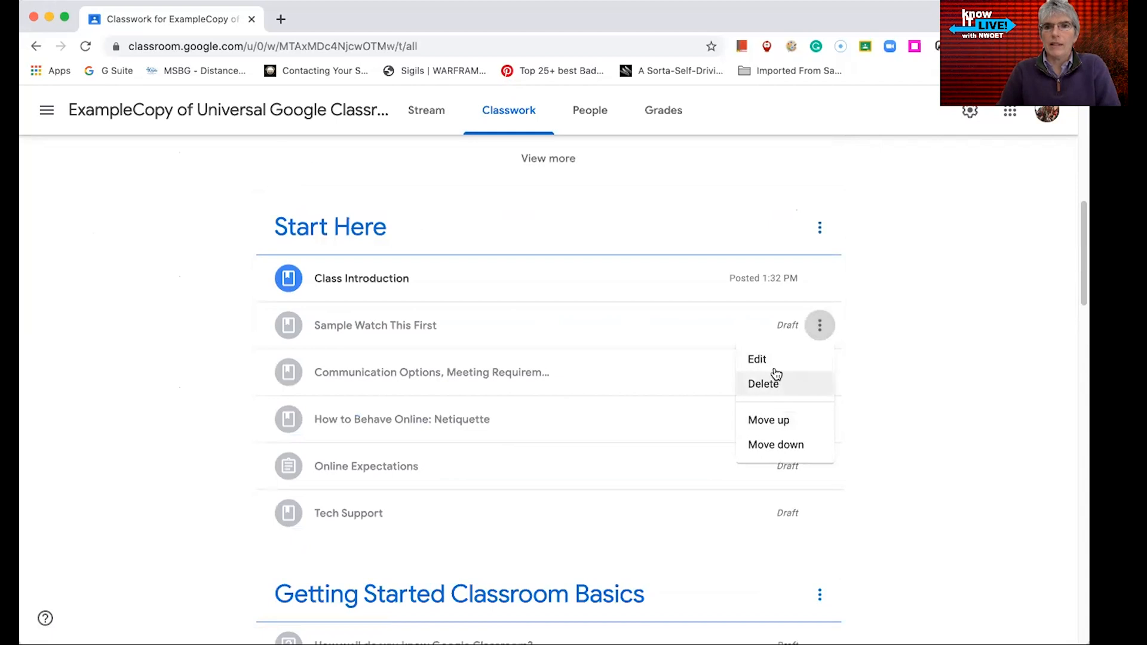
left_click(774, 359)
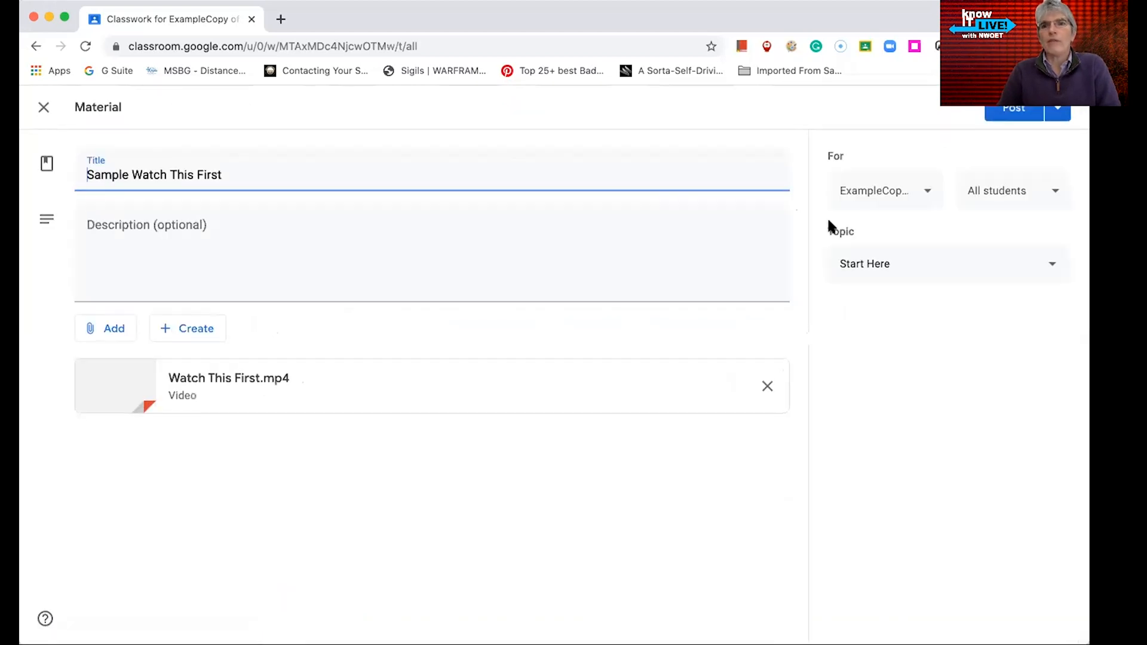
left_click(1012, 113)
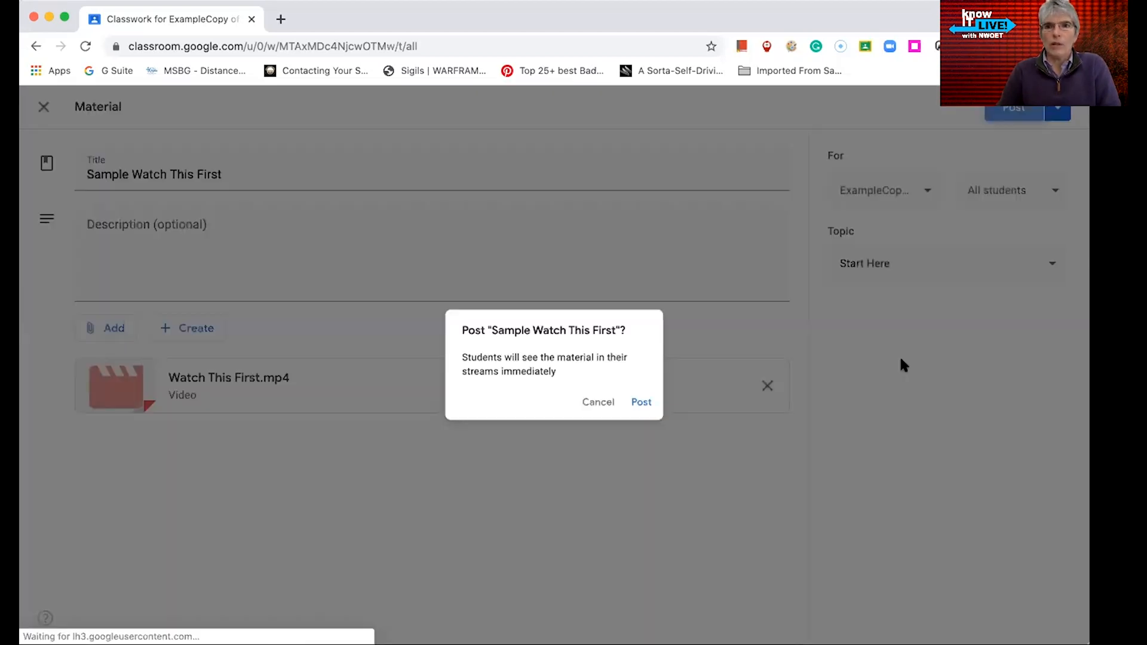
left_click(648, 406)
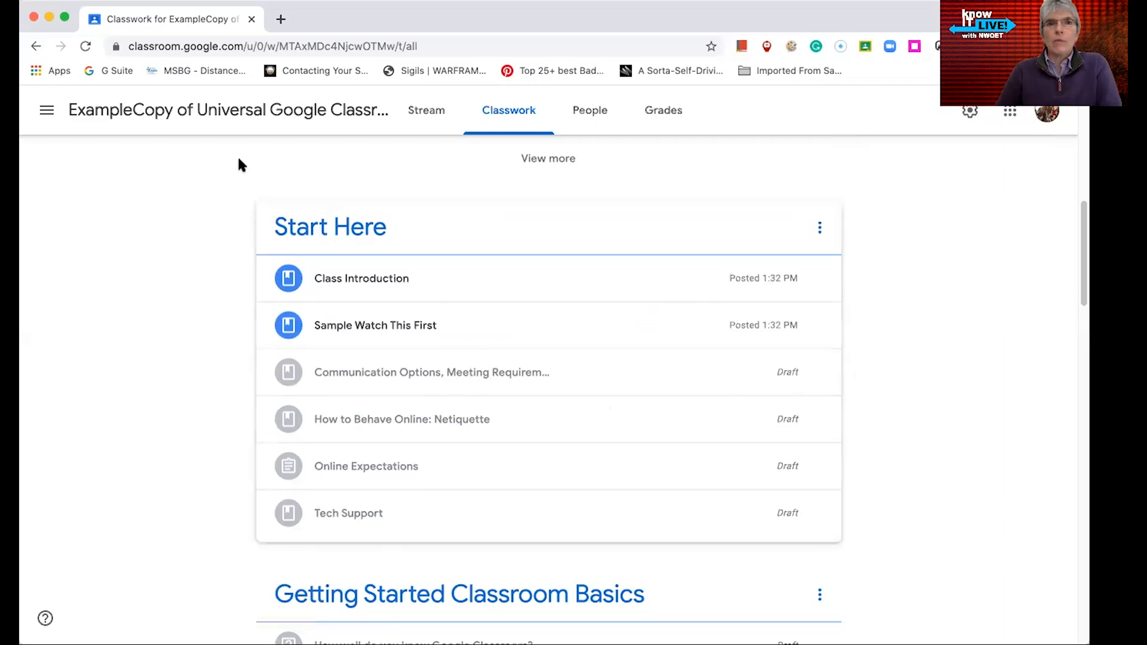
Return to the Classes home page and archive the ExampleCopy of Universal Google Classroom class
left_click(49, 115)
left_click(49, 116)
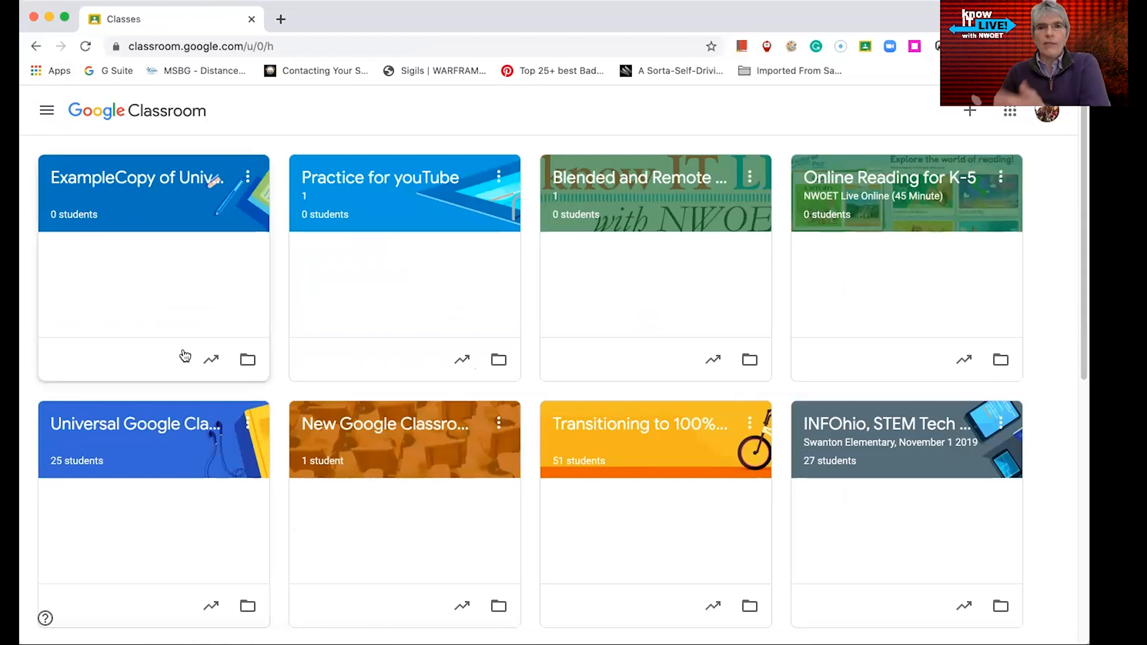
left_click(247, 179)
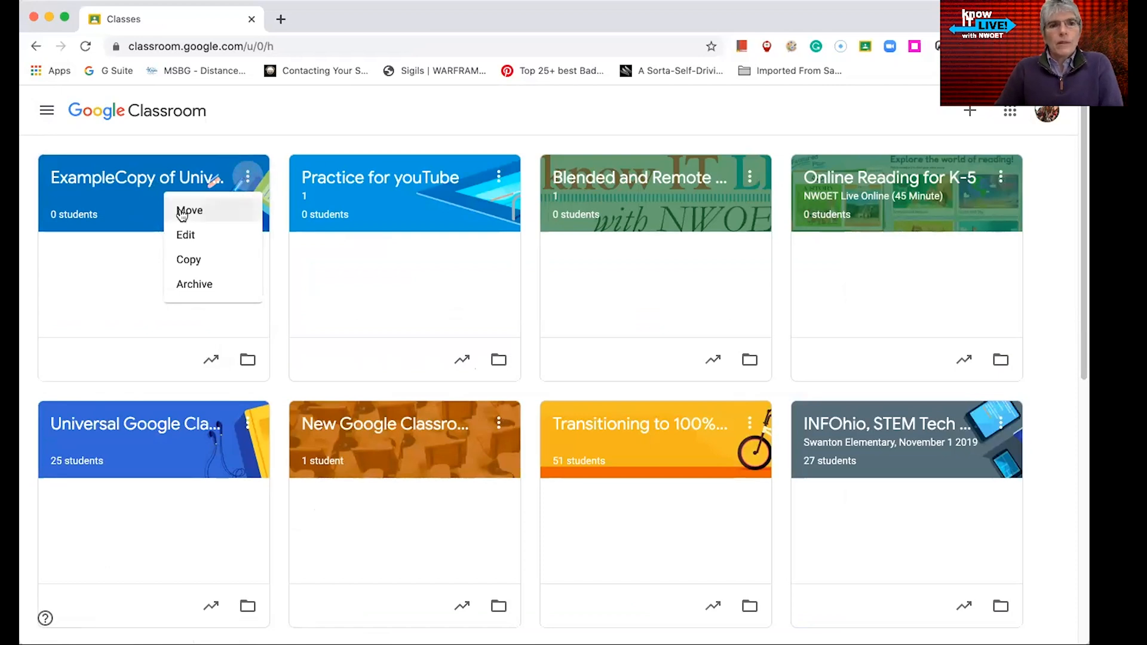
left_click(201, 286)
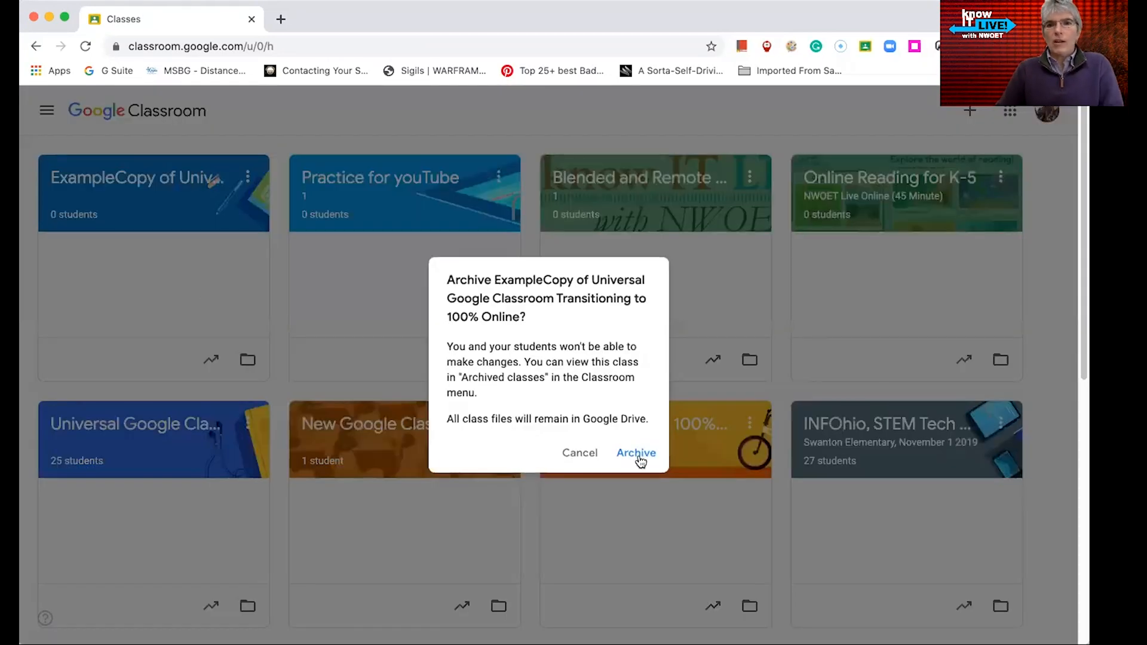
left_click(636, 453)
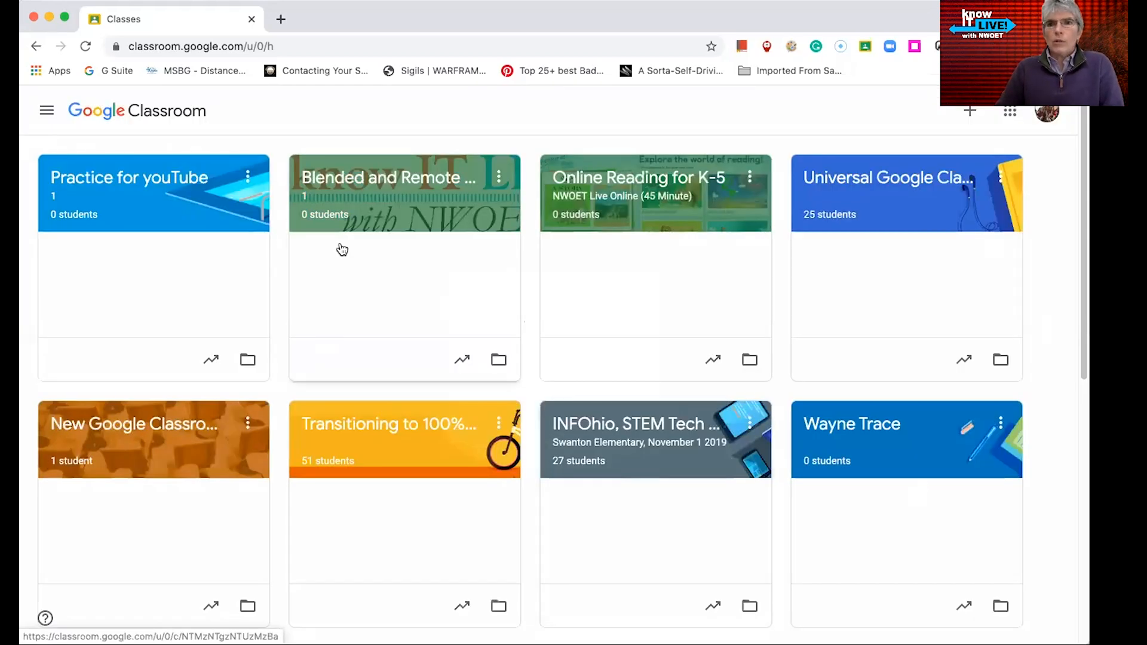
Open Archived classes and delete the archived ExampleCopy class
left_click(46, 110)
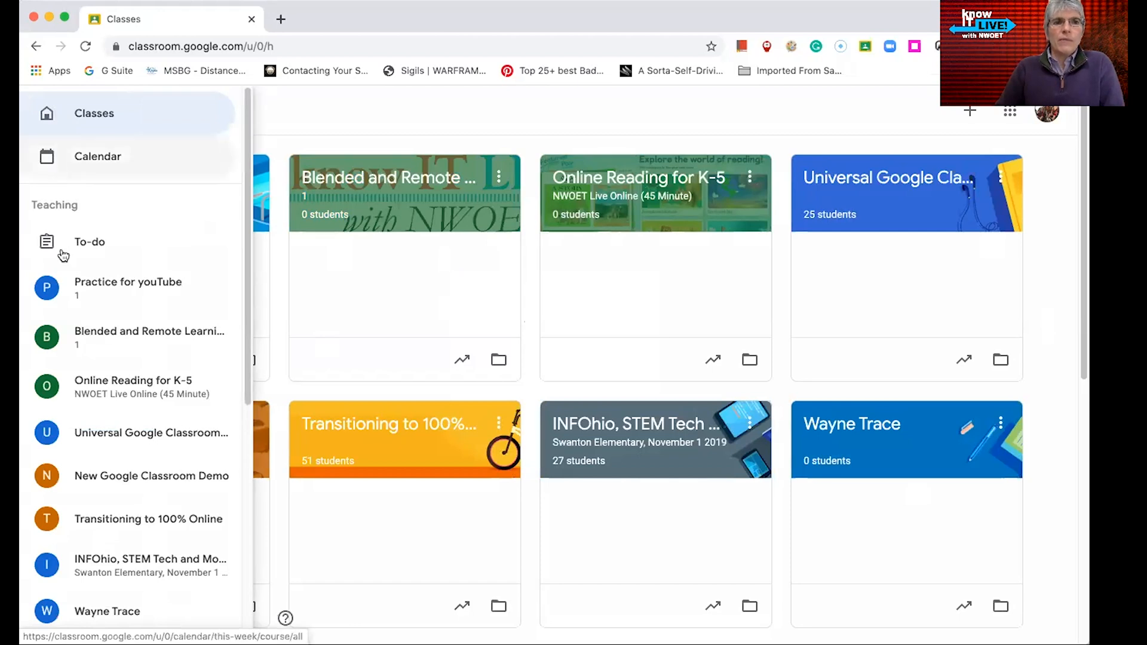
scroll(94, 358, "down", 1)
scroll(94, 364, "down", 6)
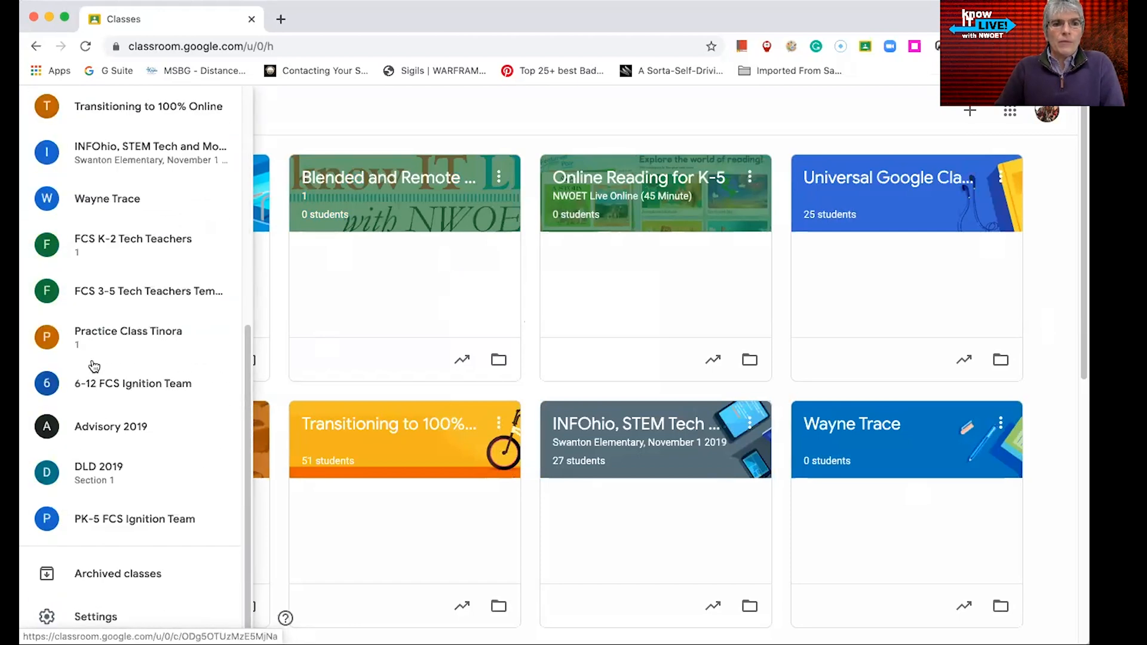
left_click(131, 582)
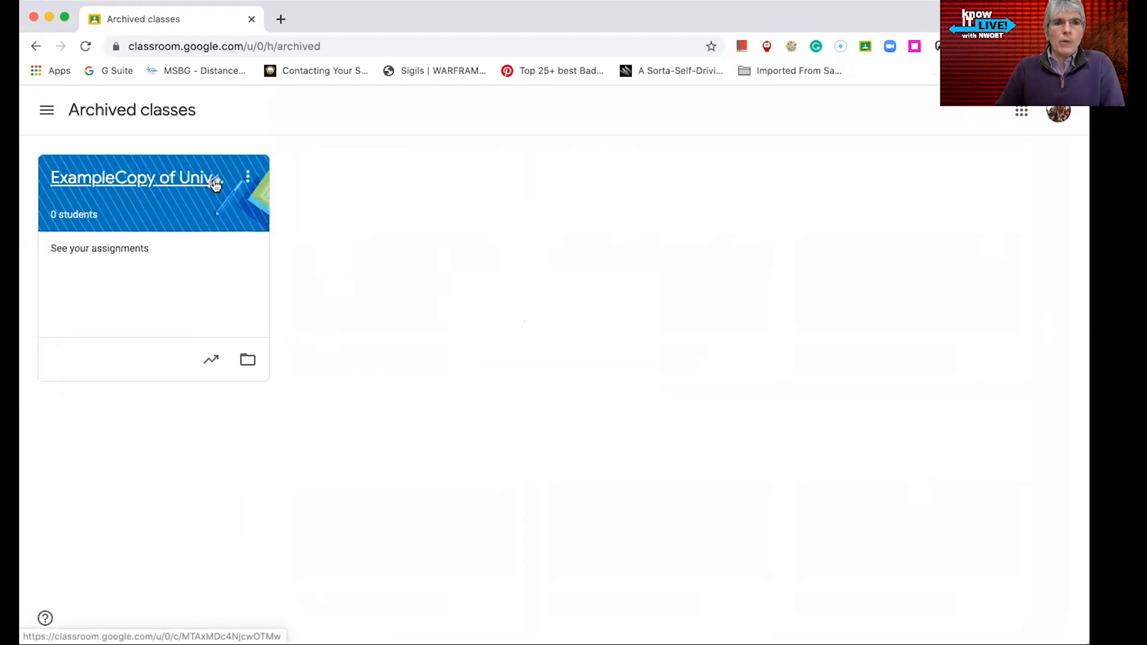
left_click(248, 179)
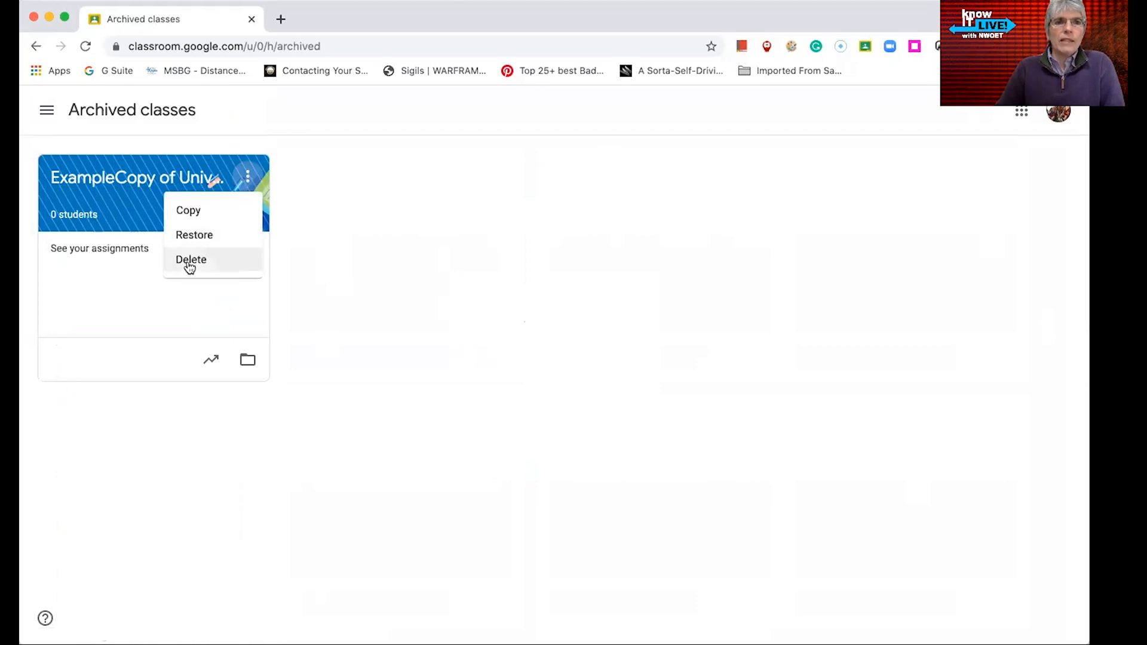
left_click(189, 261)
left_click(636, 458)
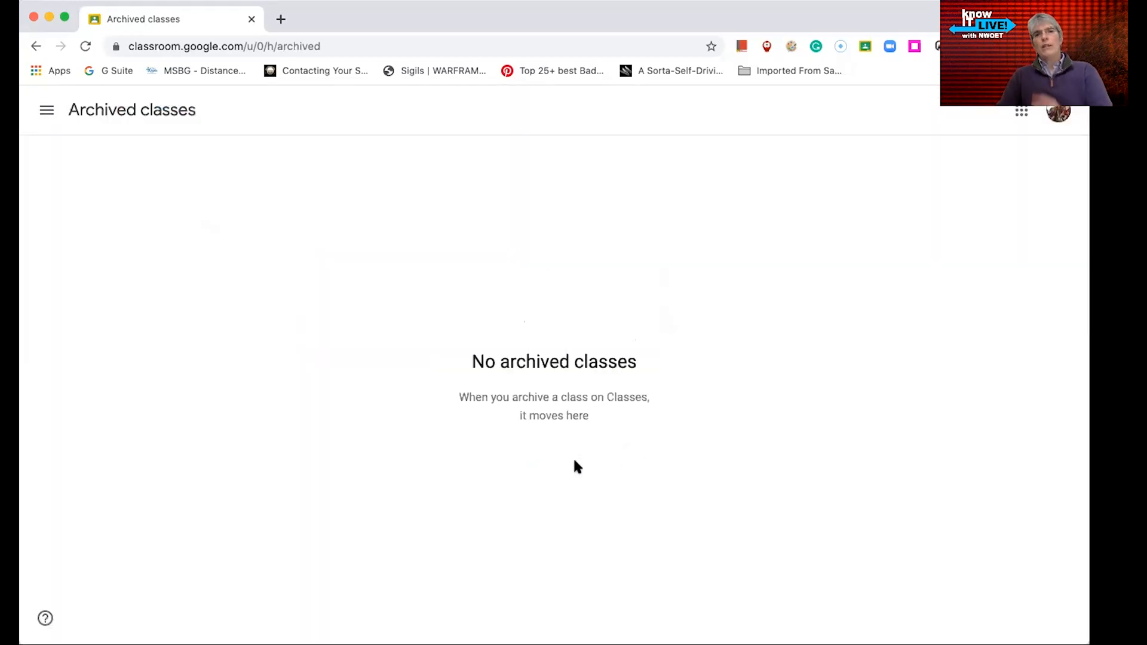
Return to the Classes home page and open the Practice for youTube class
left_click(52, 117)
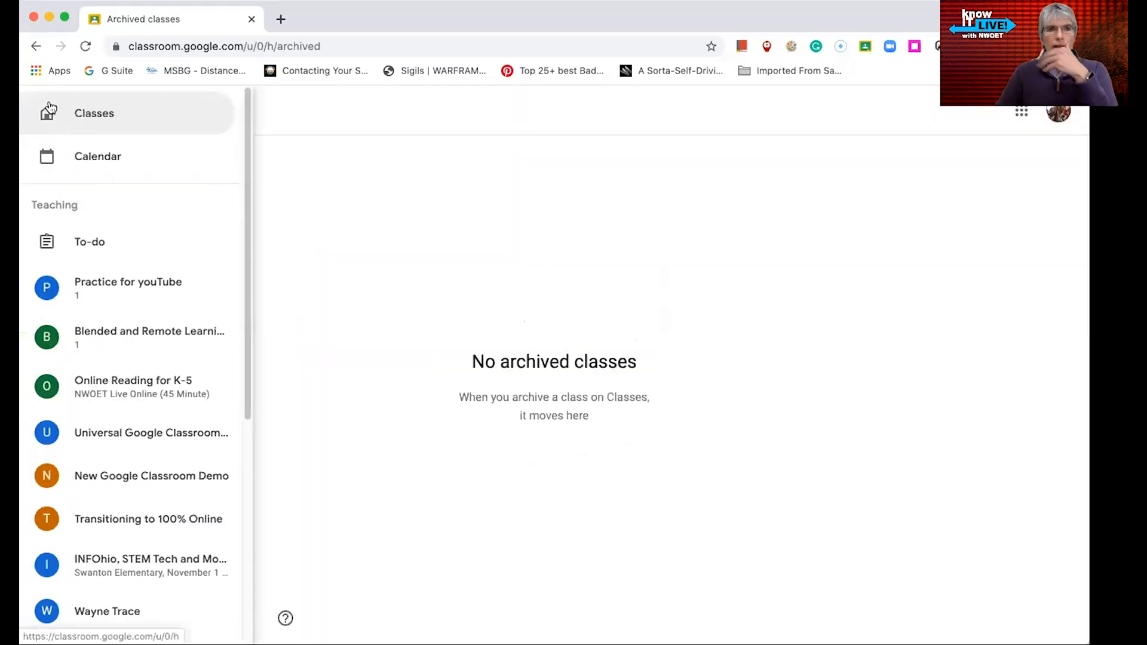
left_click(49, 111)
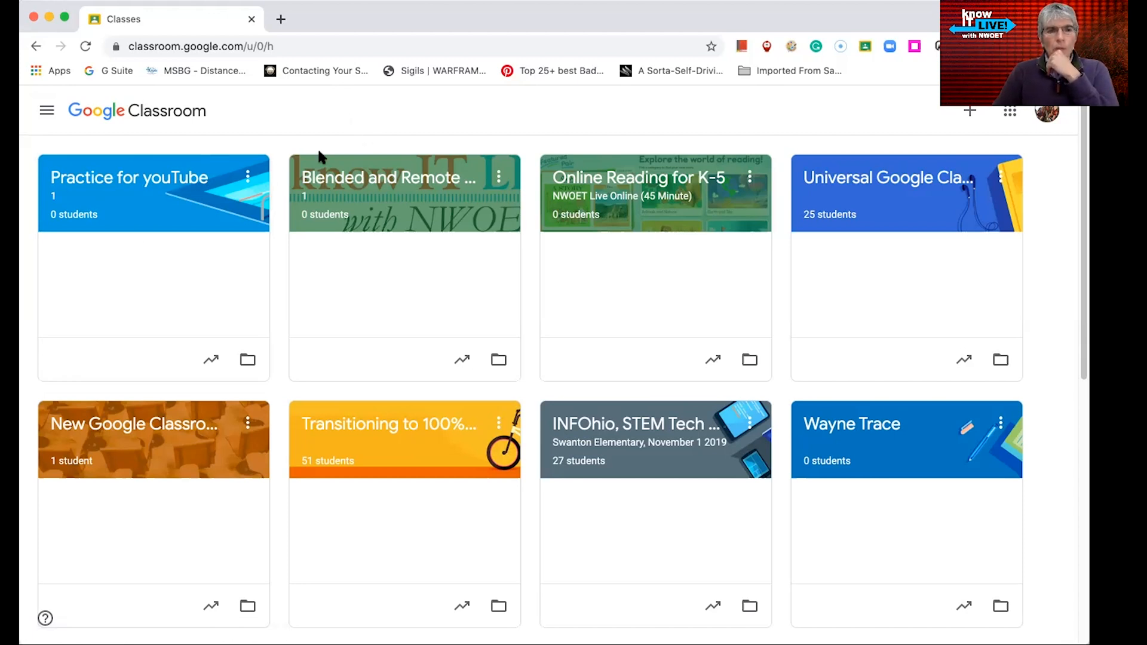
left_click(157, 179)
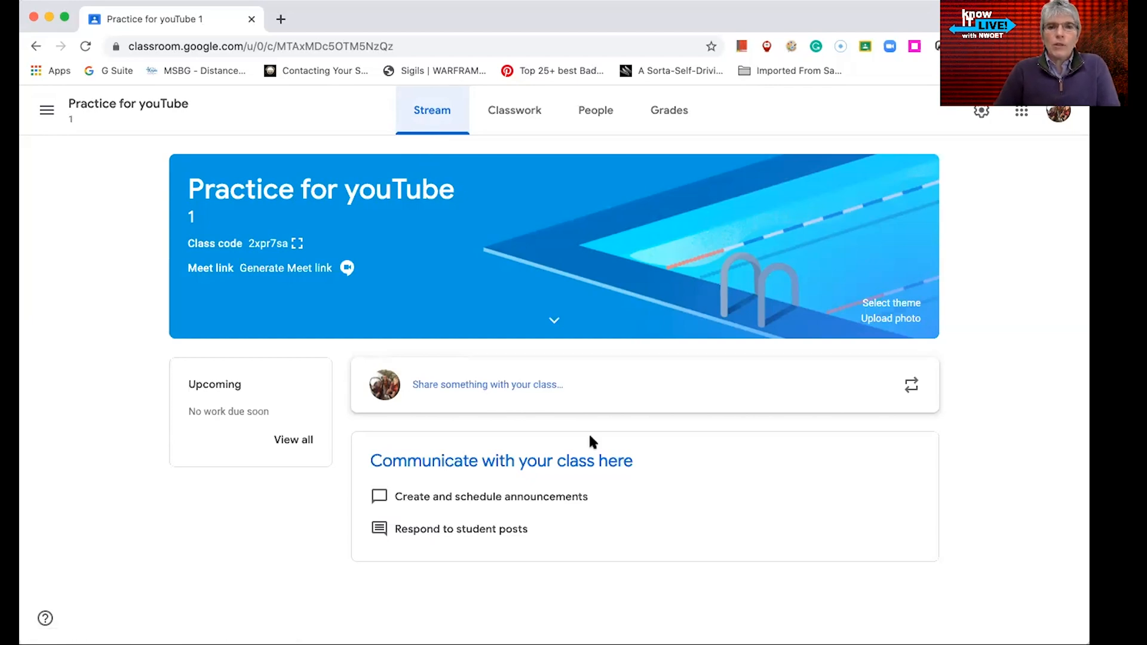
Write a class announcement reading "Don't forget about our meeting on Zoom this Friday at 10 am."
left_click(531, 389)
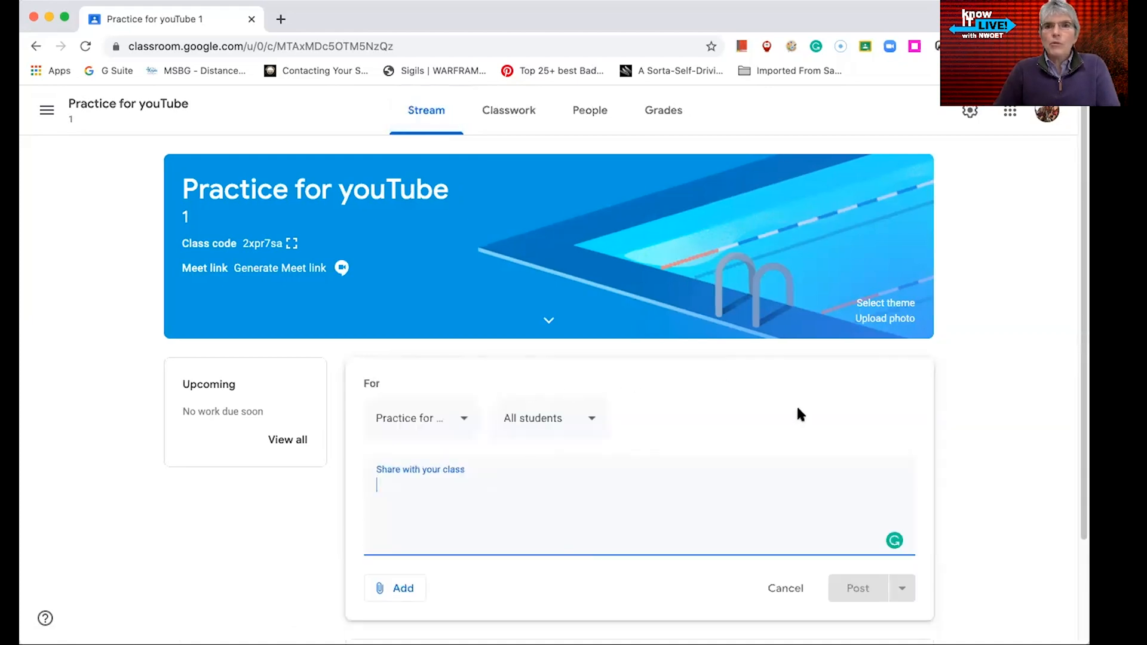
scroll(798, 409, "down", 1)
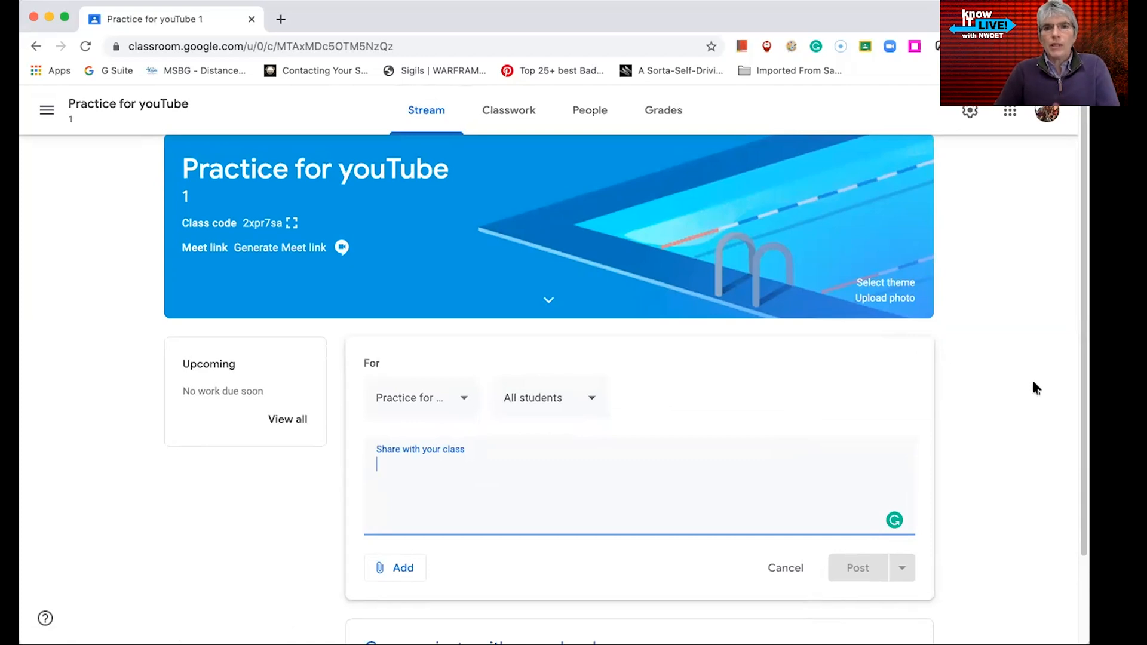
scroll(1036, 388, "down", 1)
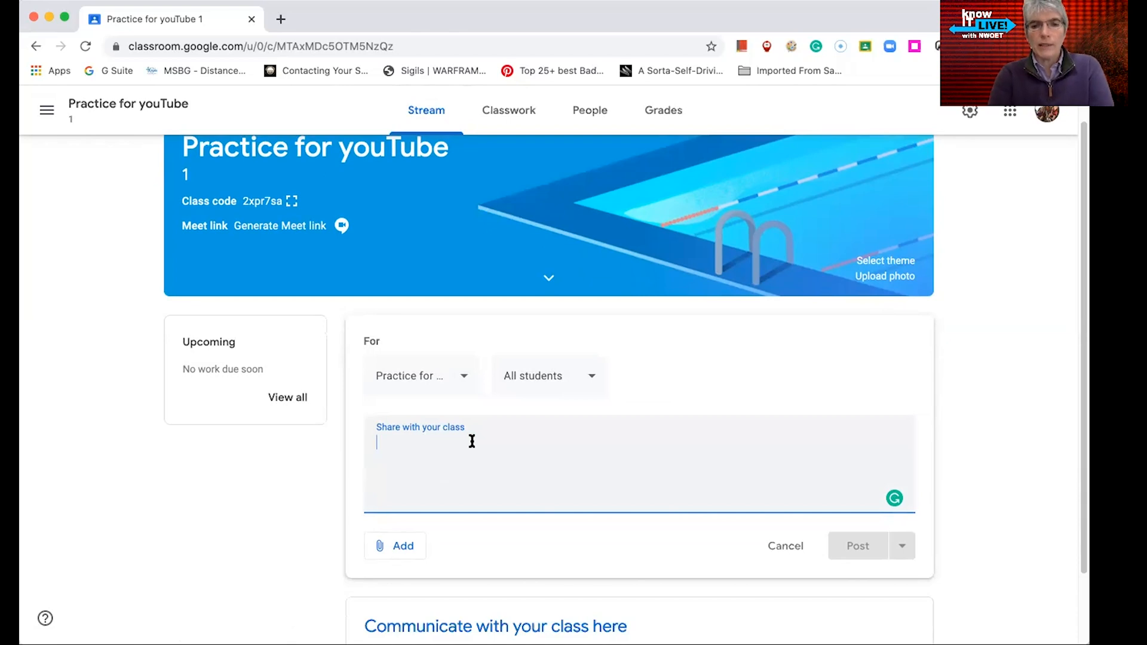
type("Don't for")
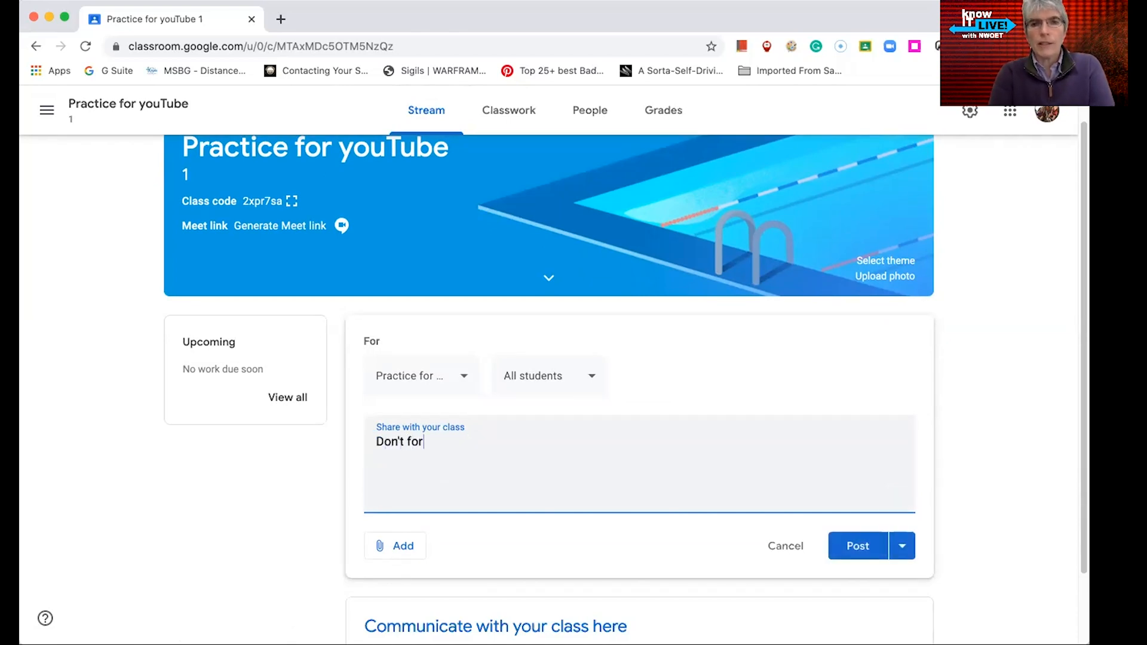
type("get about our ")
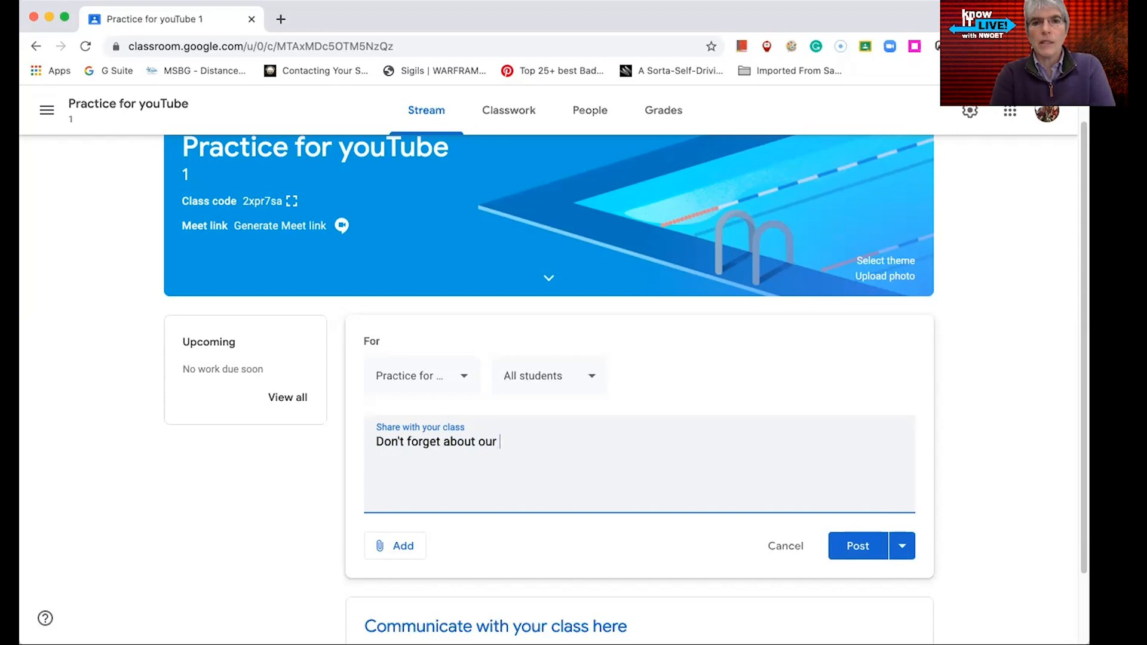
type("meeting")
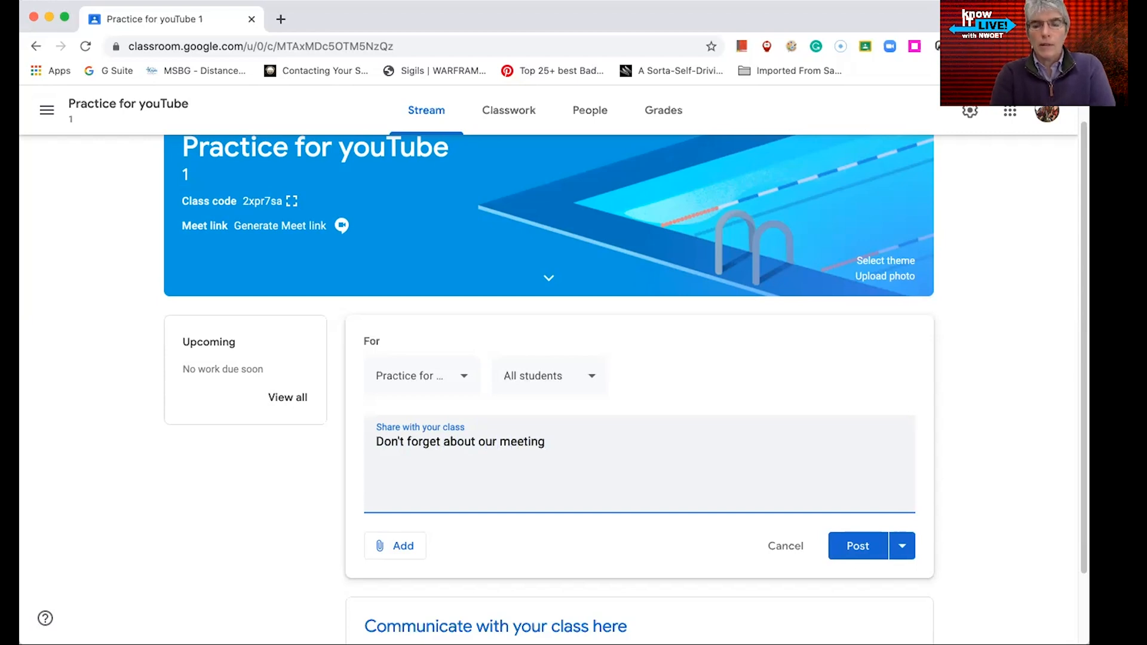
type(" on Zoom t")
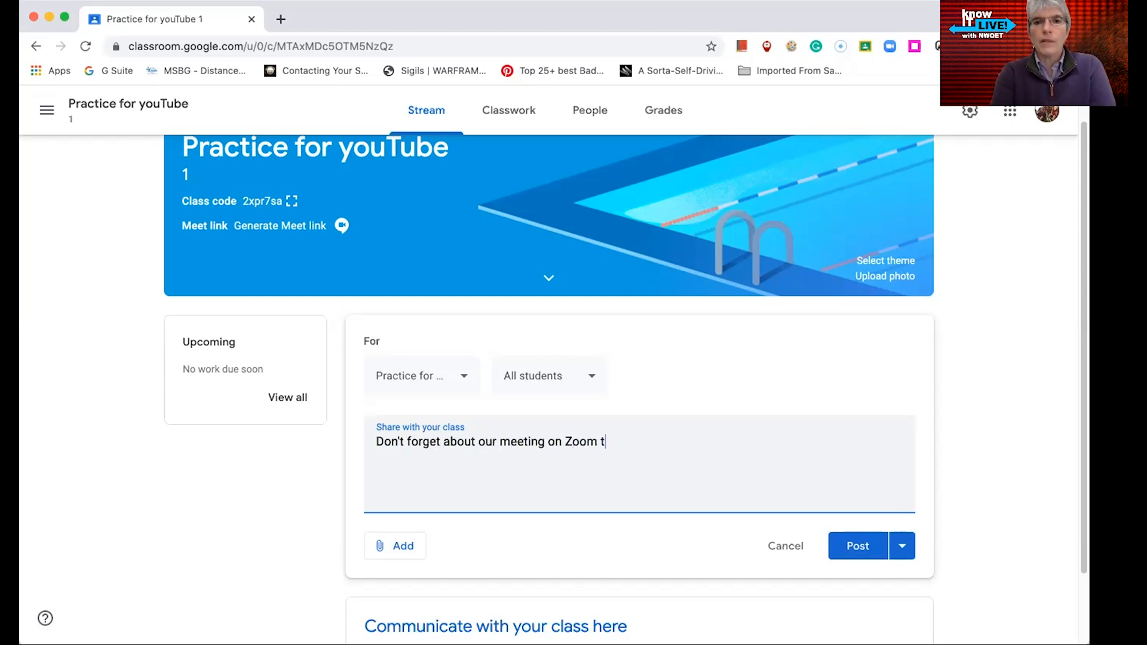
type("his f")
key("BackSpace")
type("Friday at ")
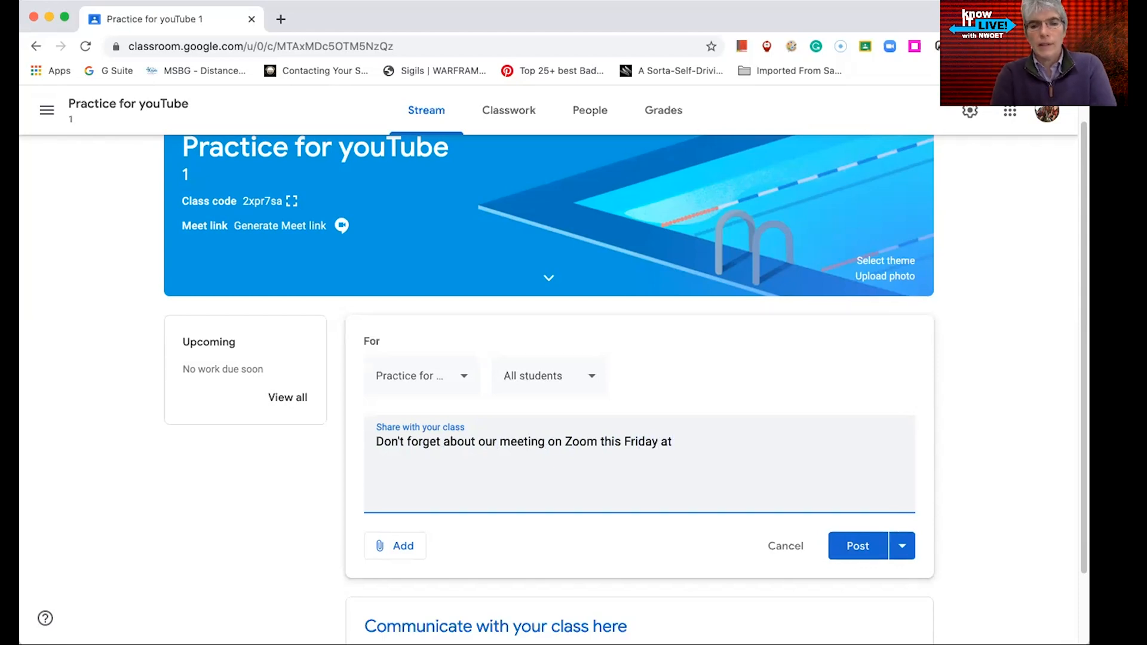
type("10 am.")
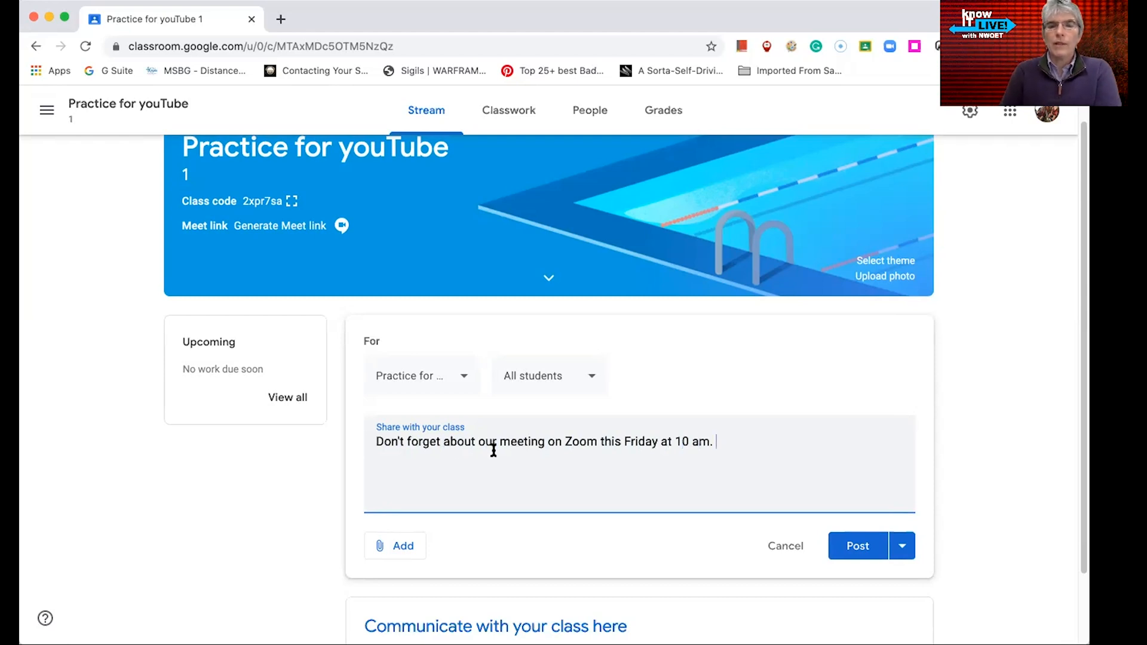
Attach the Agenda for Online Zoom Meetings document from the 100% Online Course Materials folder in My Drive
left_click(390, 545)
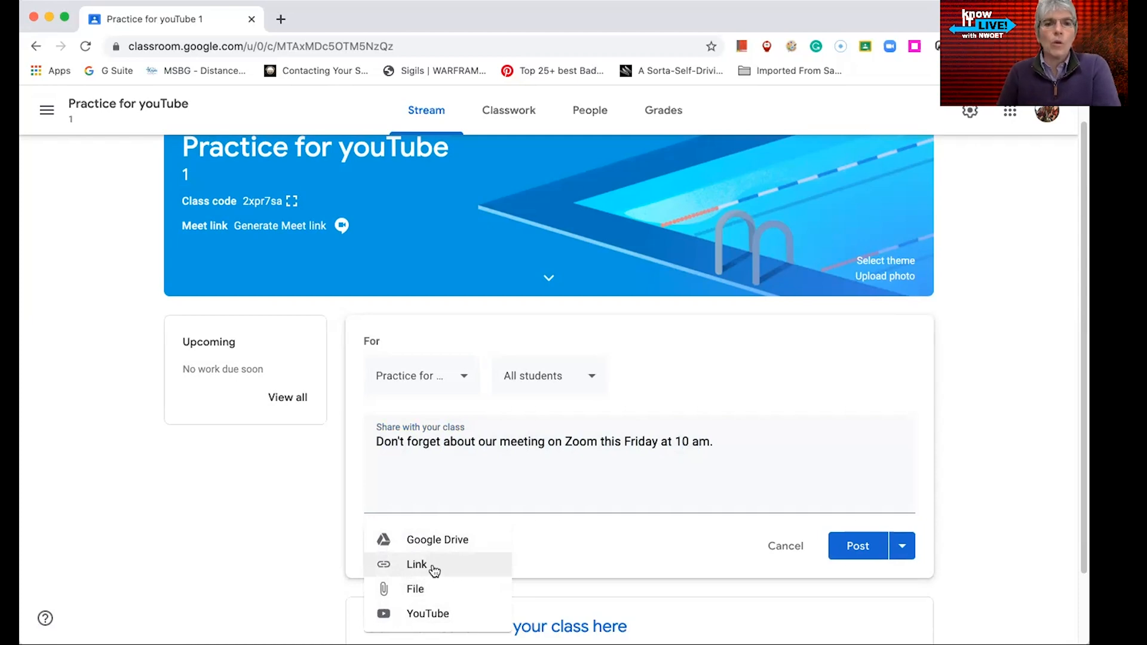
left_click(436, 543)
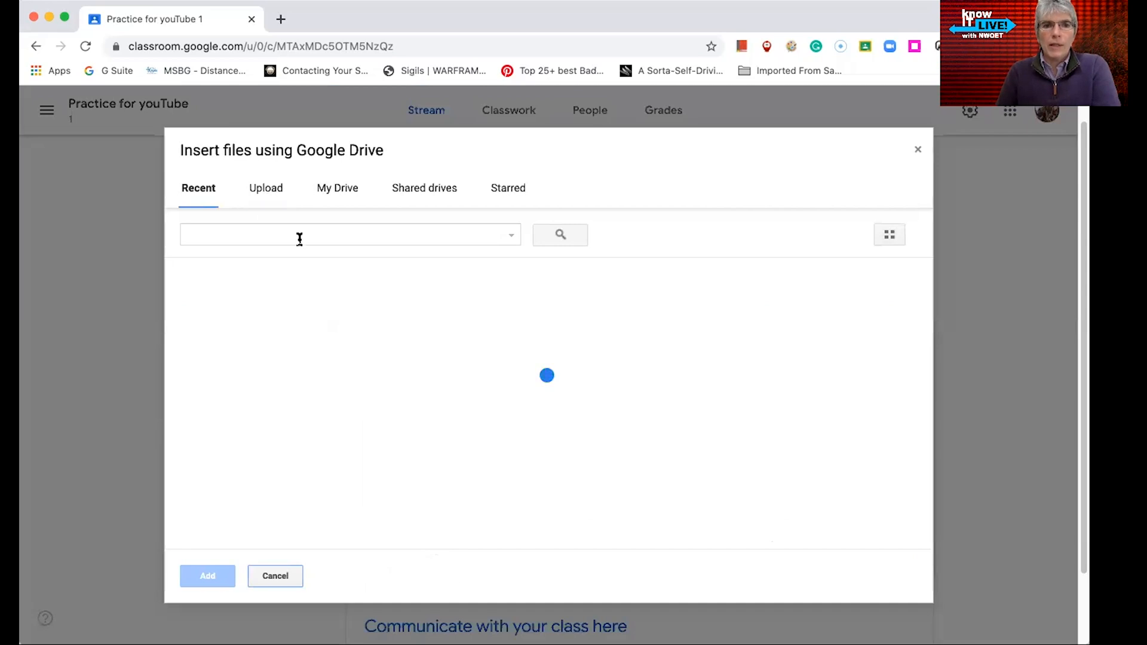
left_click(355, 189)
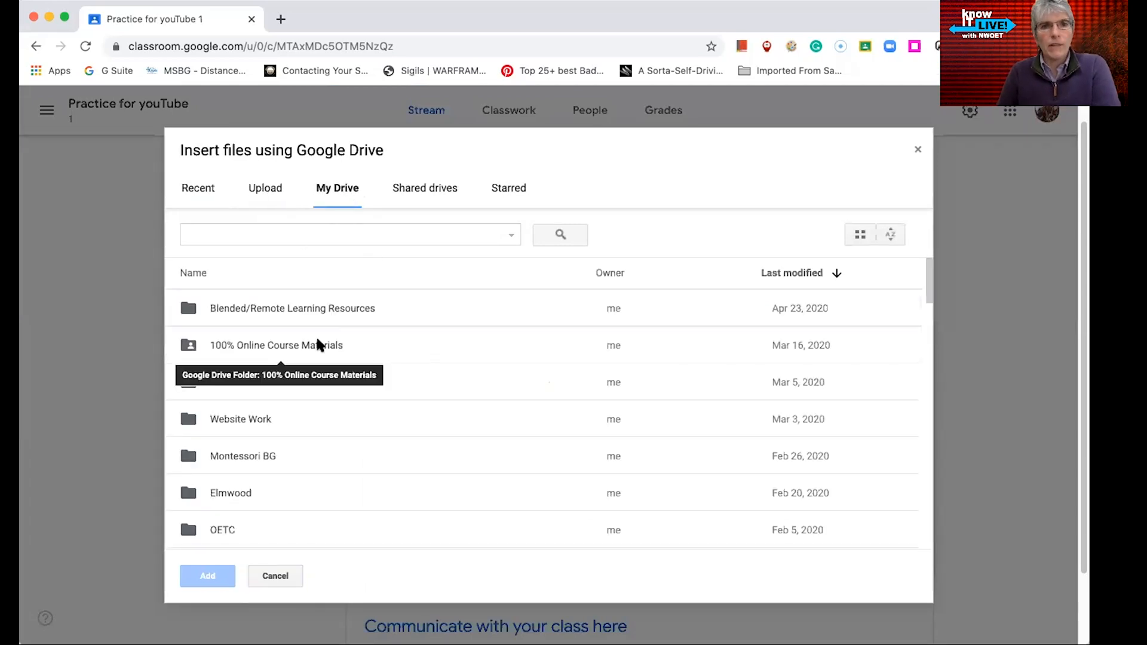
double_click(318, 345)
scroll(311, 473, "down", 10)
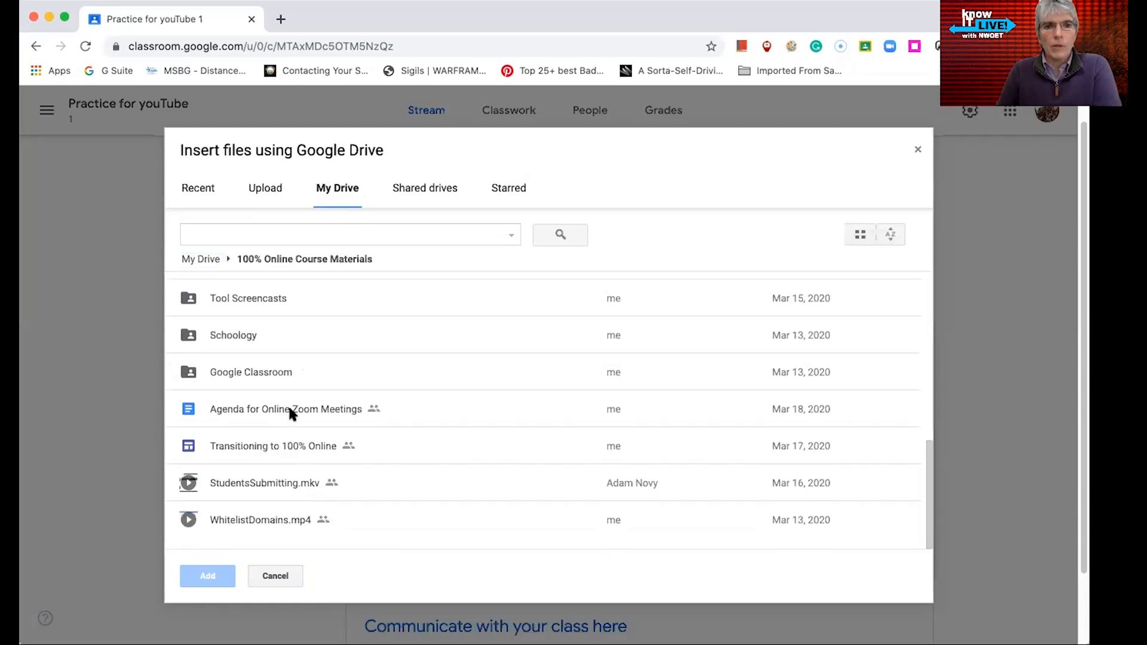
double_click(314, 406)
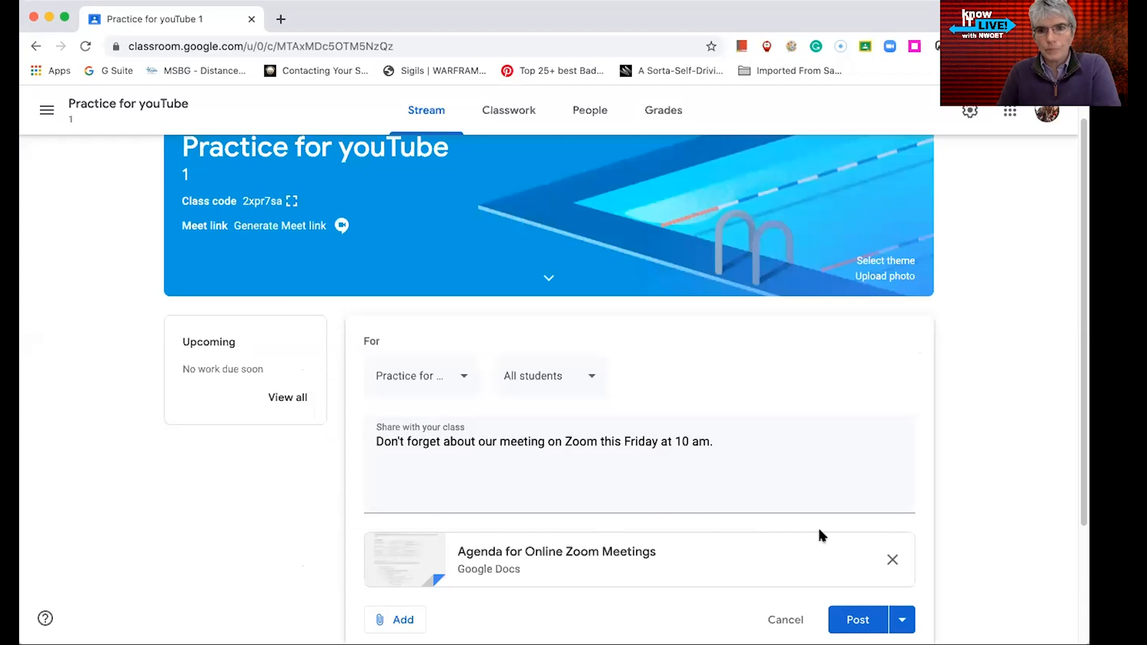
scroll(650, 525, "down", 1)
scroll(649, 528, "down", 3)
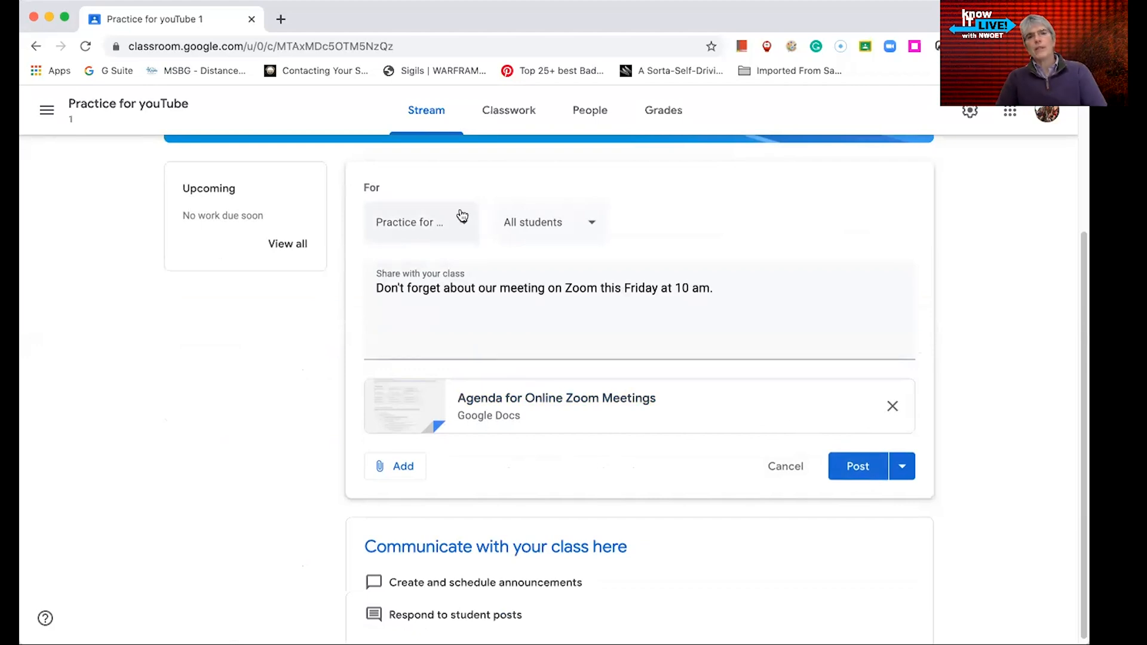
left_click(400, 466)
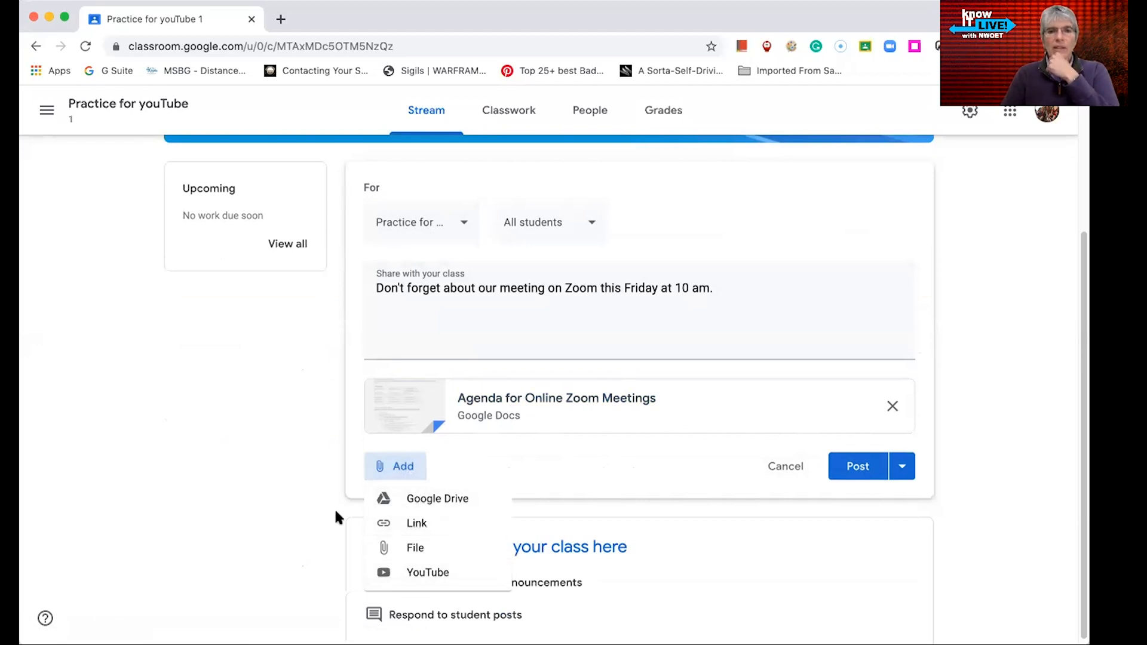
left_click(309, 478)
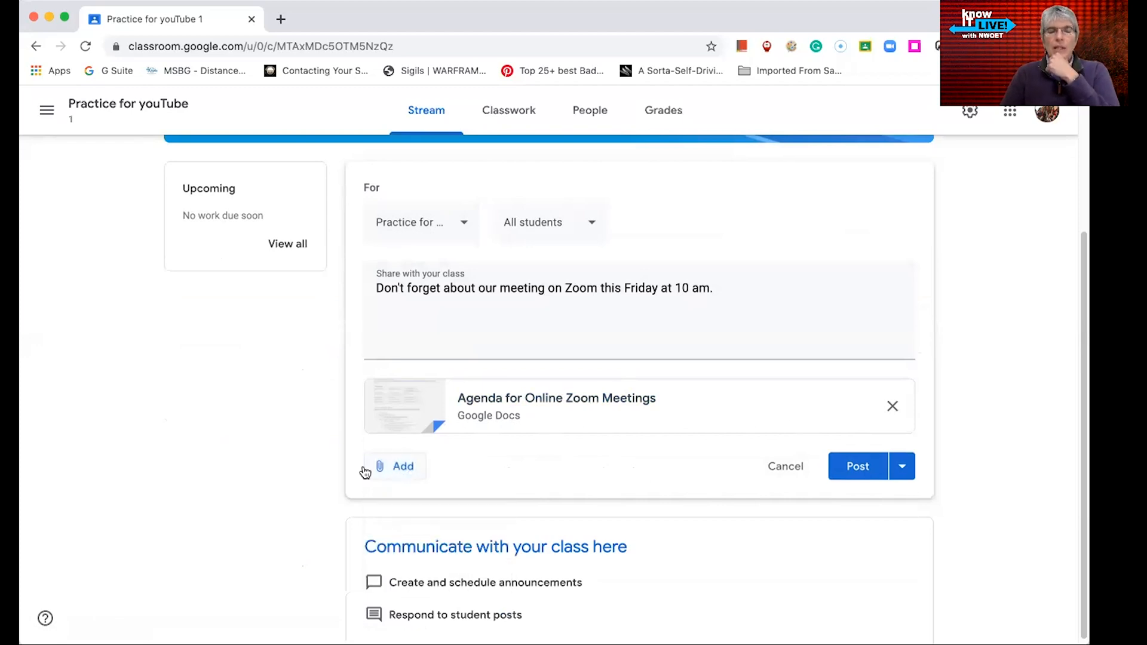
Try adding the Blended and Remote and Online Reading classes as extra recipients of the announcement
left_click(464, 225)
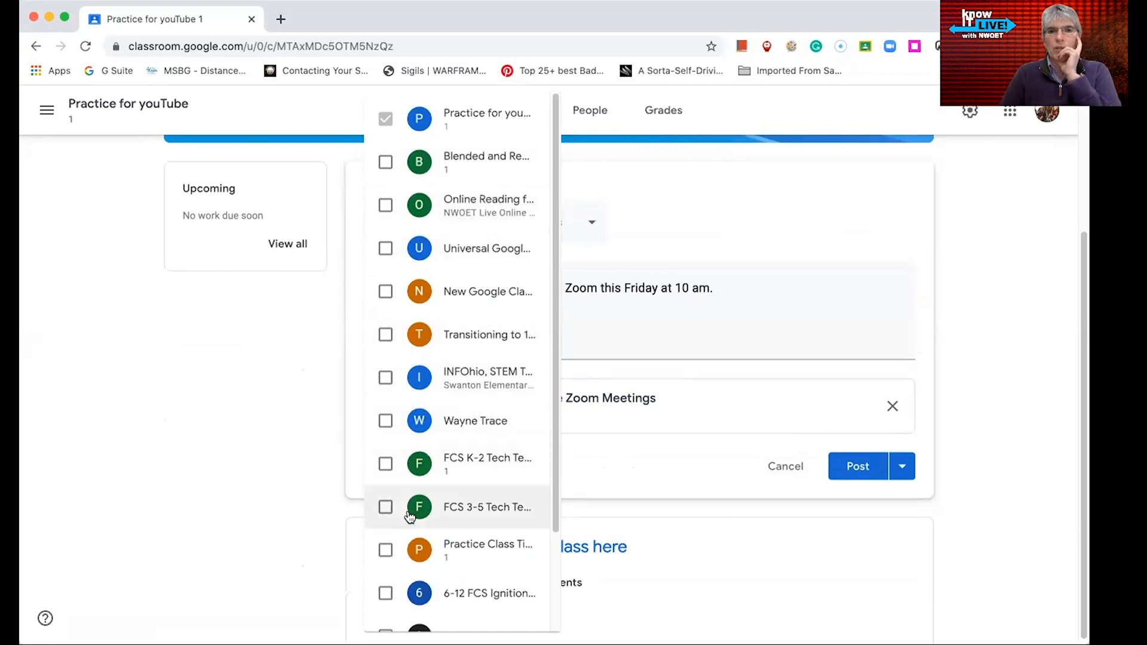
left_click(384, 164)
left_click(386, 208)
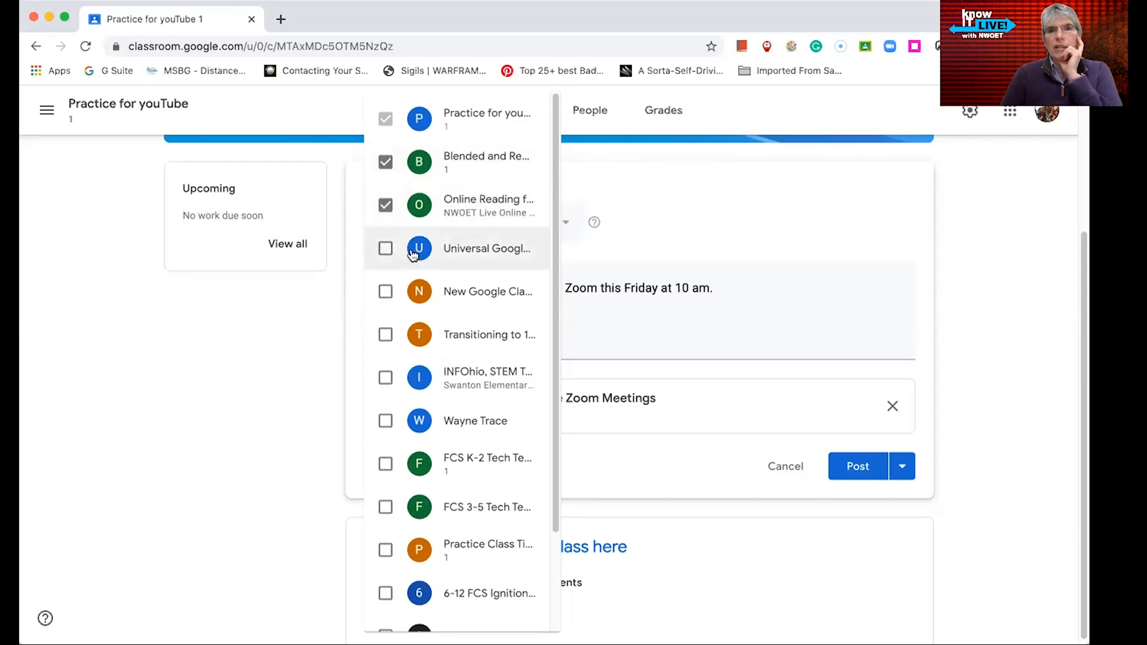
left_click(679, 185)
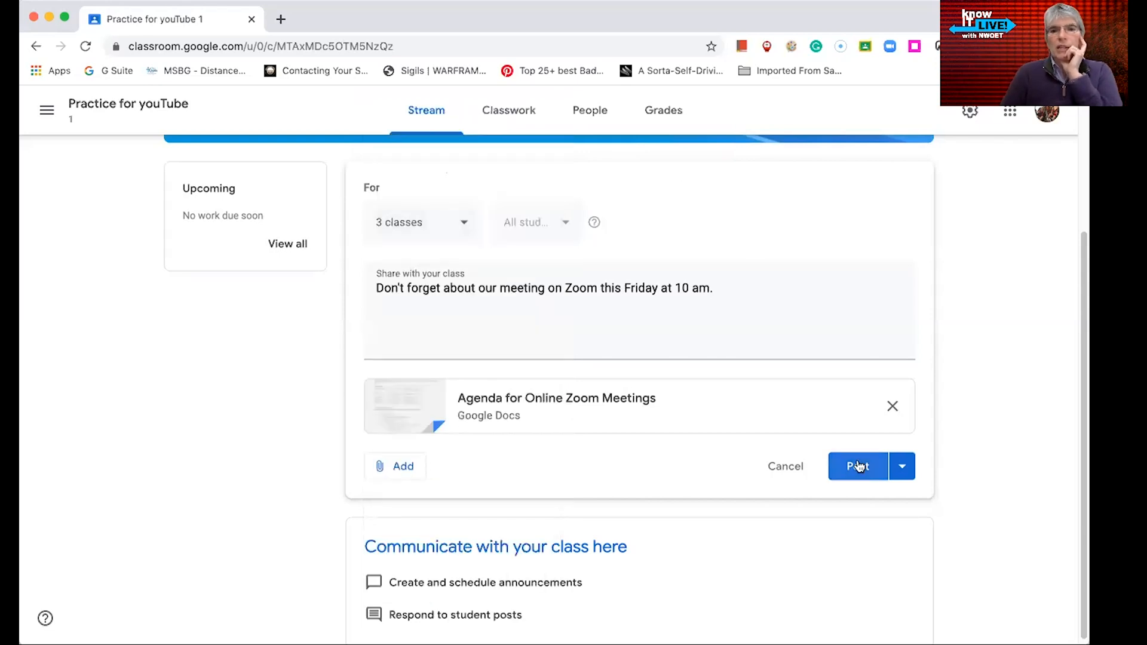
left_click(459, 226)
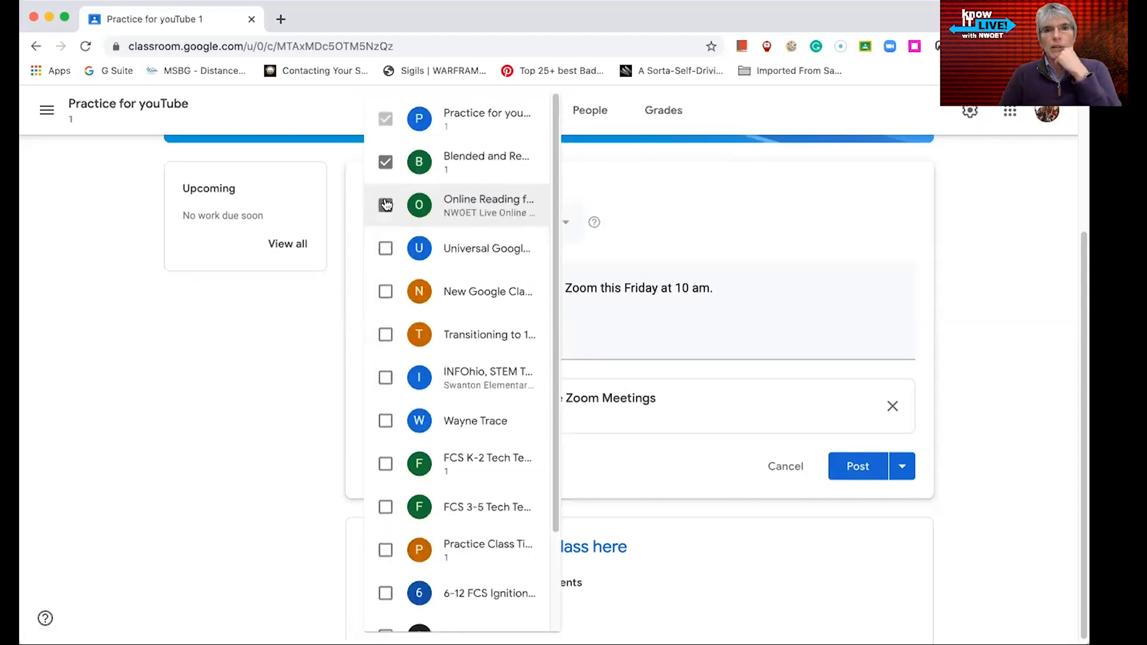
left_click(386, 204)
left_click(386, 162)
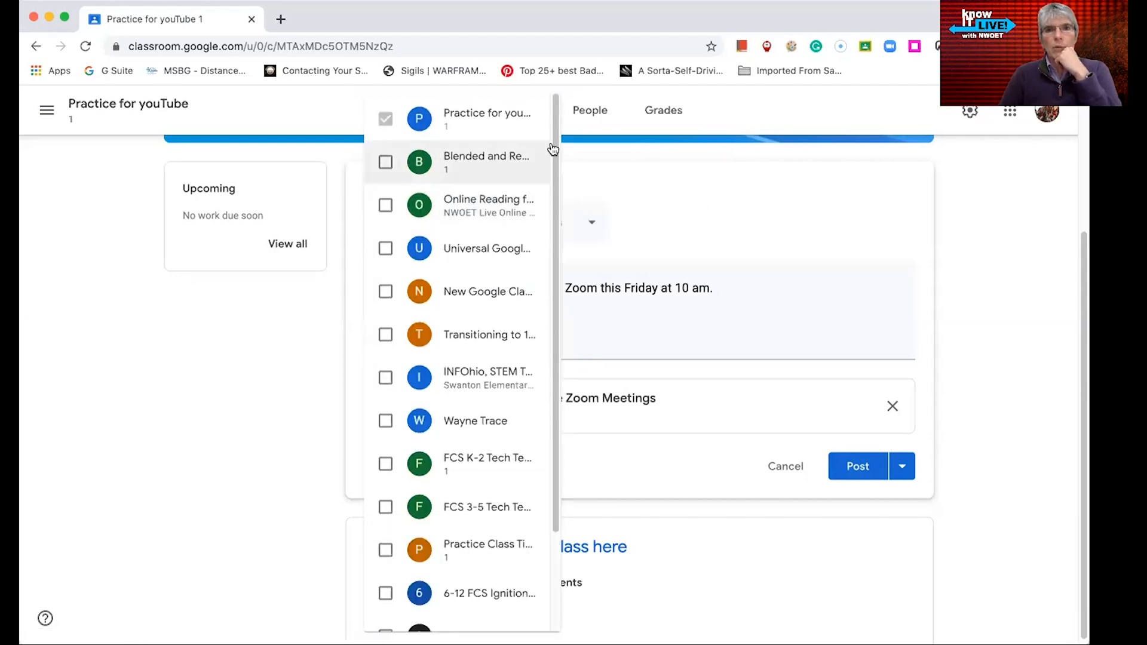
left_click(659, 185)
Post the announcement with its attachment to all students of the Practice for youTube class
left_click(594, 223)
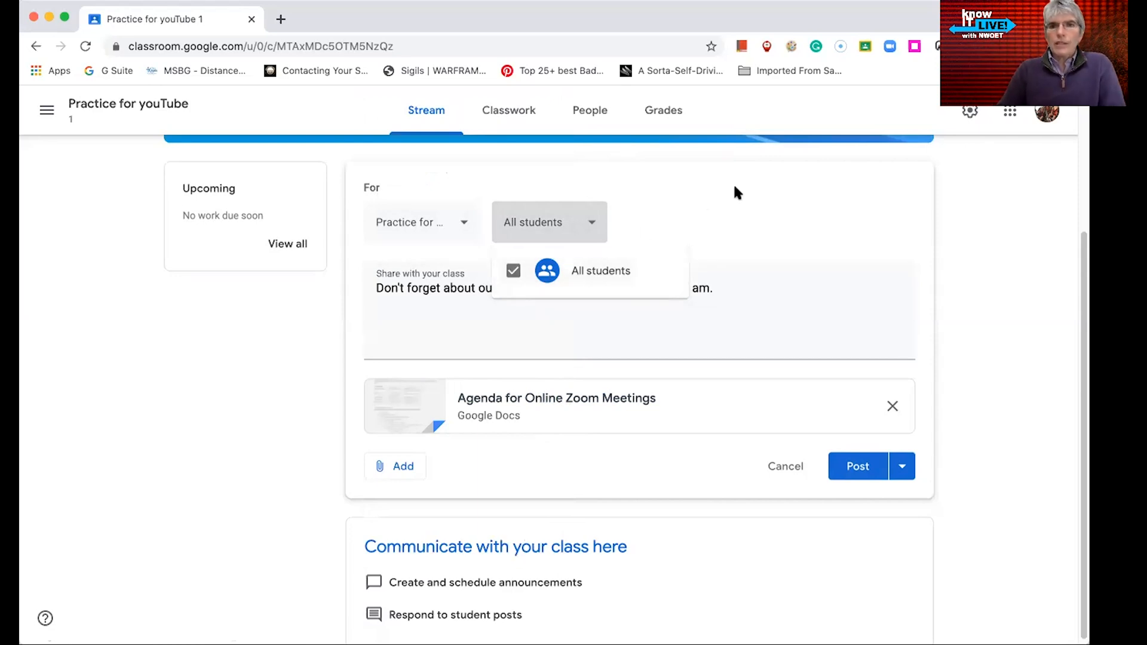
left_click(670, 210)
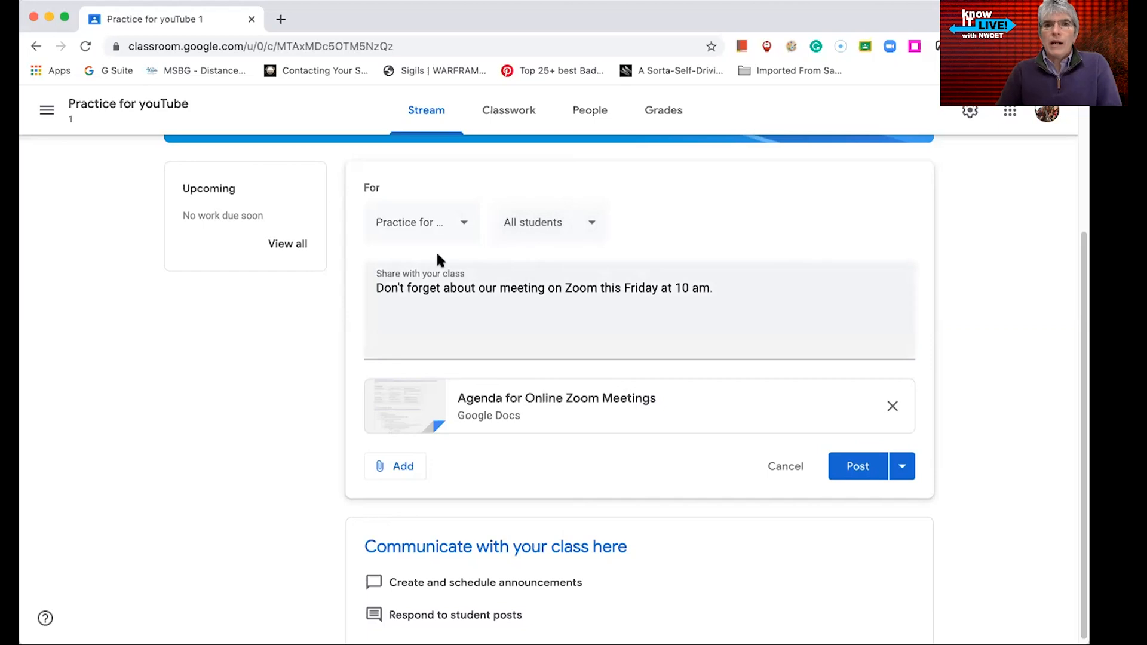
left_click(849, 473)
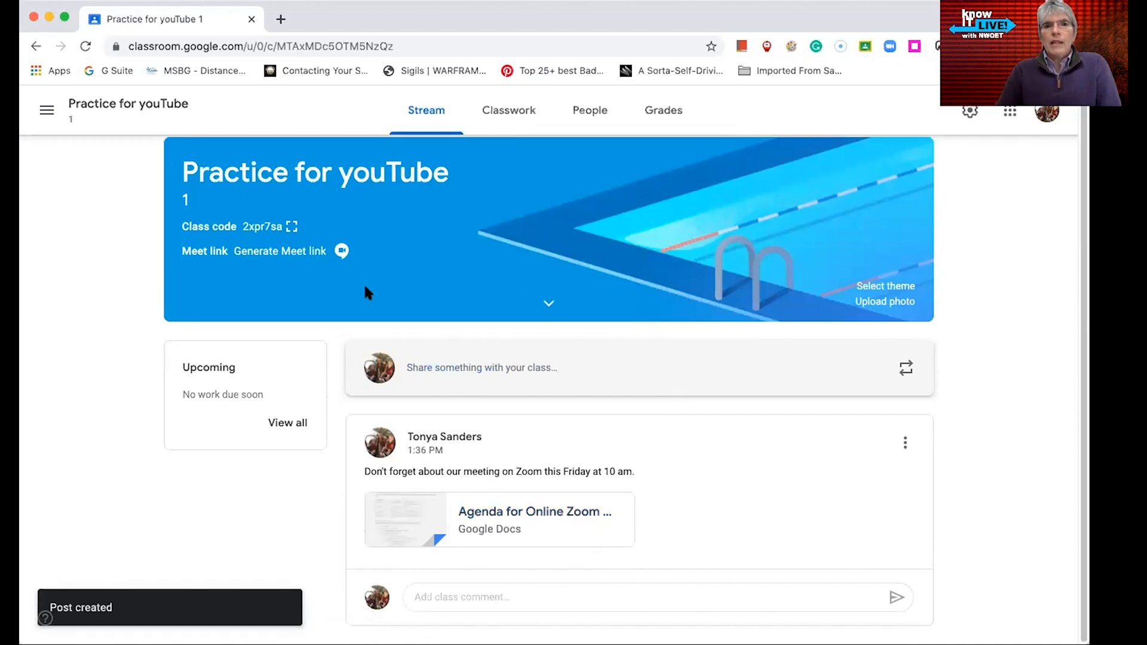
Display the class code enlarged and highlight it
left_click(293, 227)
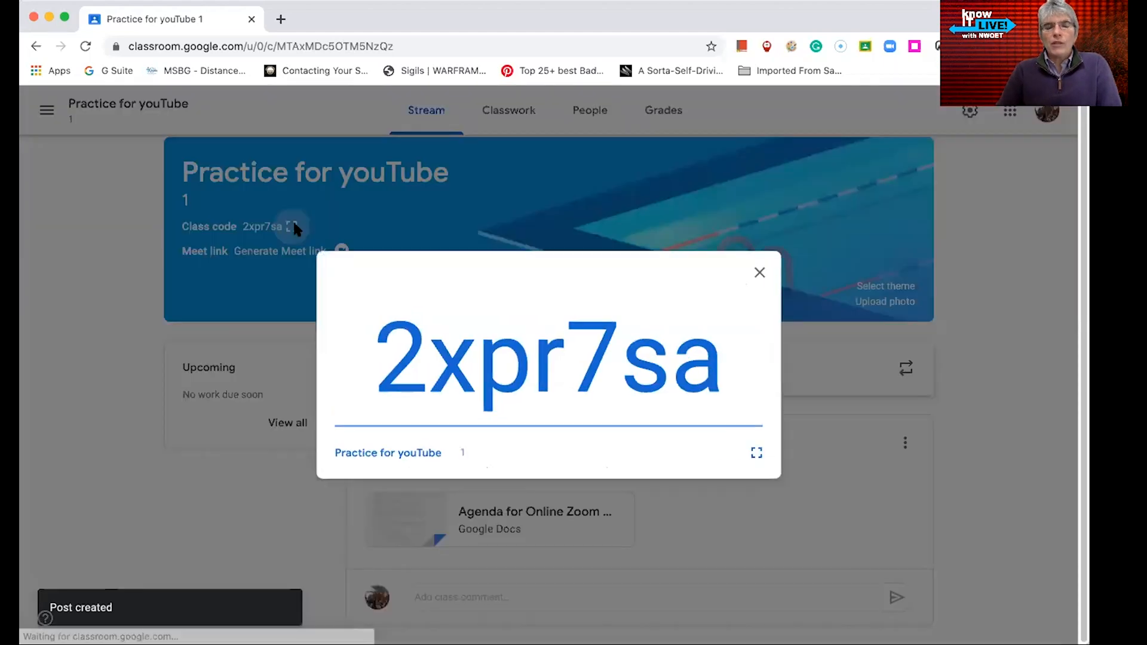
left_click_drag(373, 354, 705, 354)
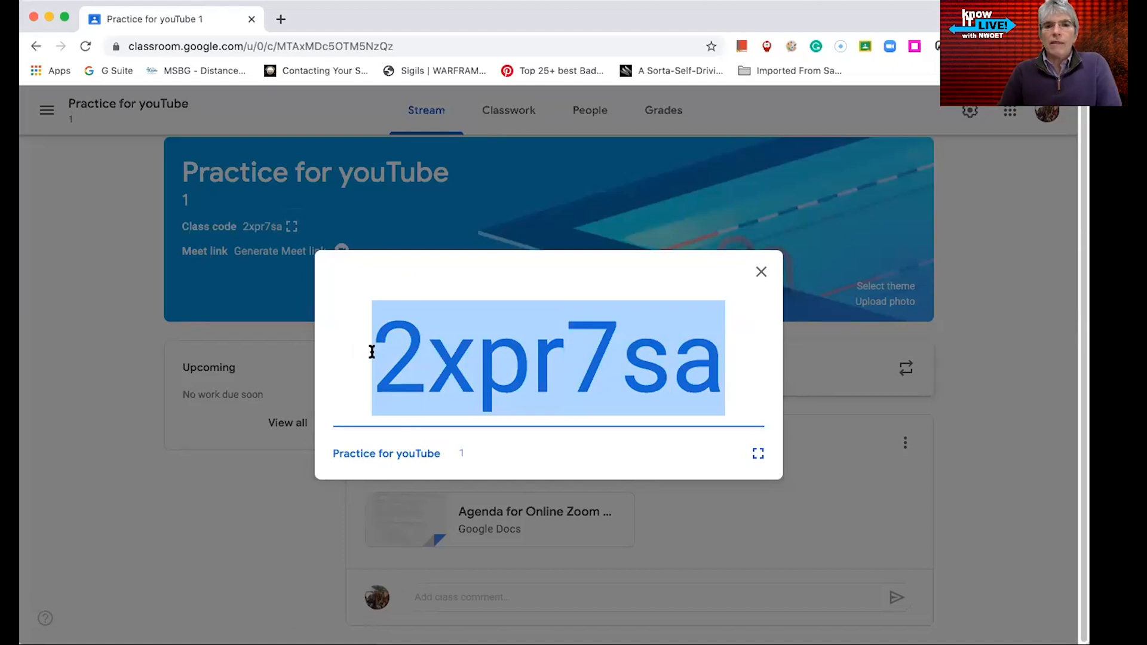
left_click(761, 272)
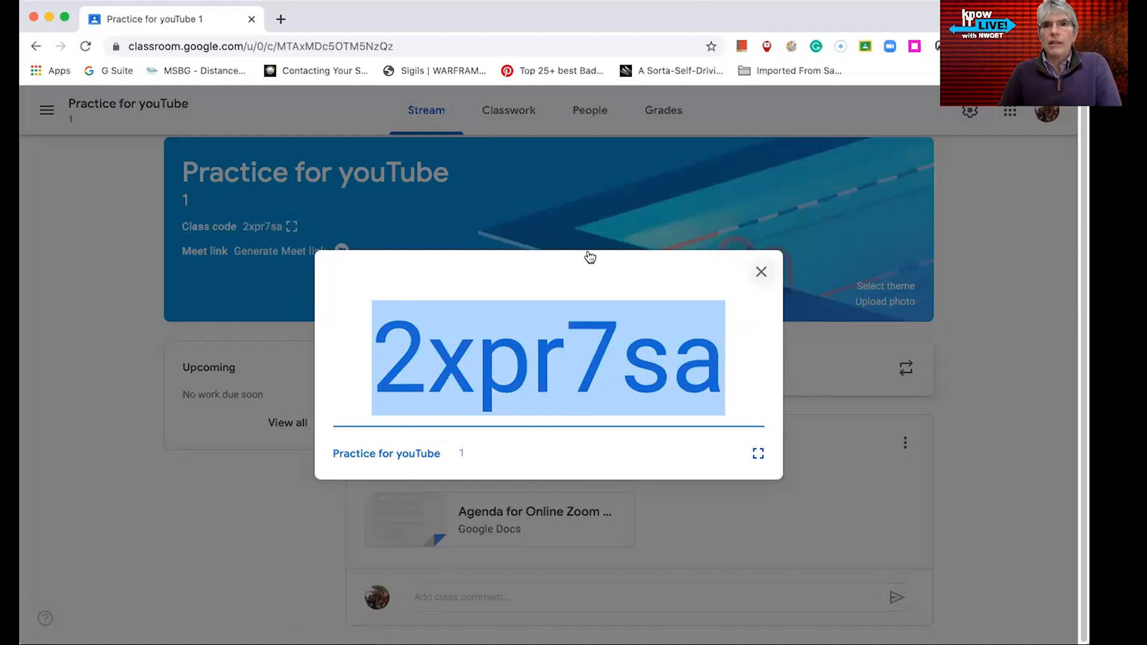
Go to the Classes home page and open the Join class dialog without joining
left_click(58, 111)
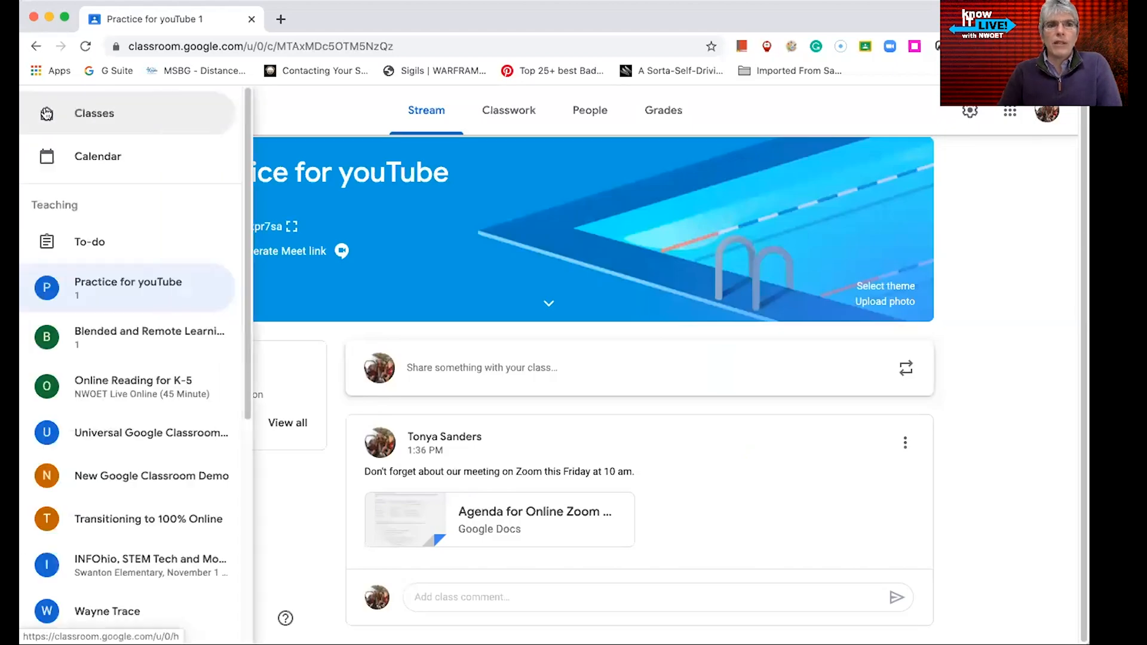
left_click(63, 113)
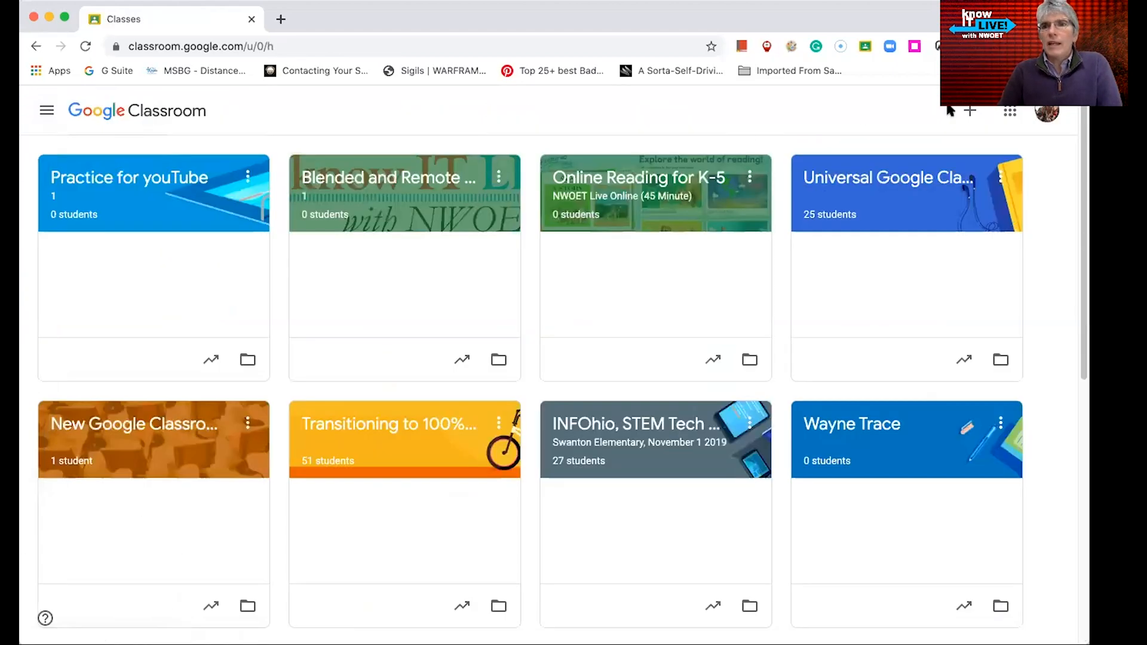
left_click(967, 111)
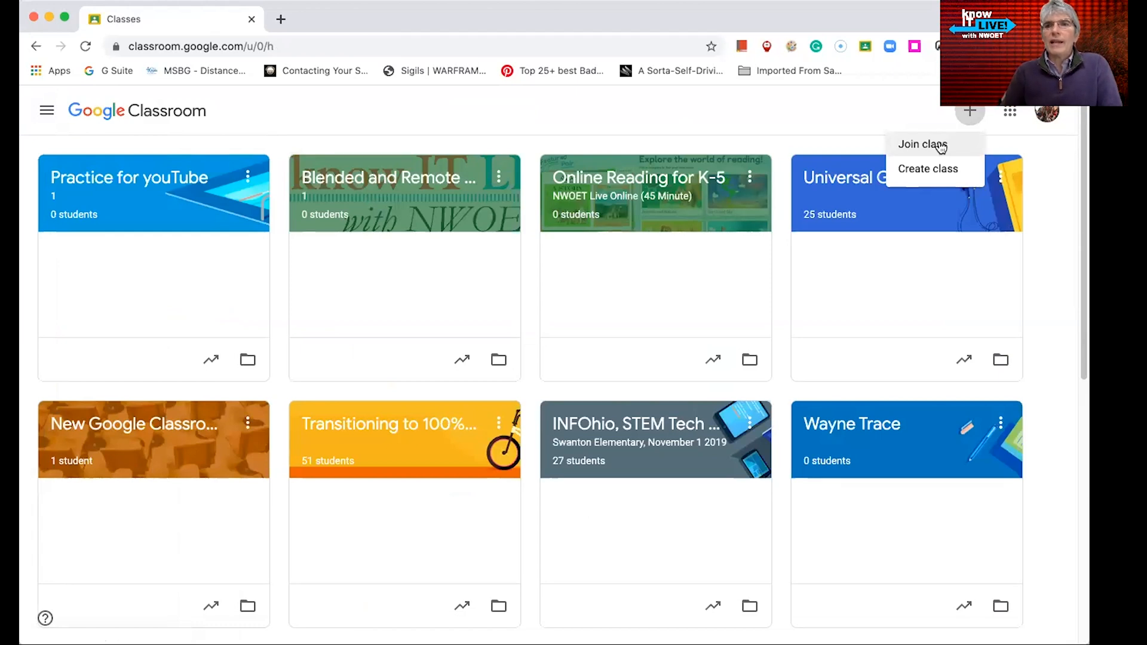
left_click(940, 148)
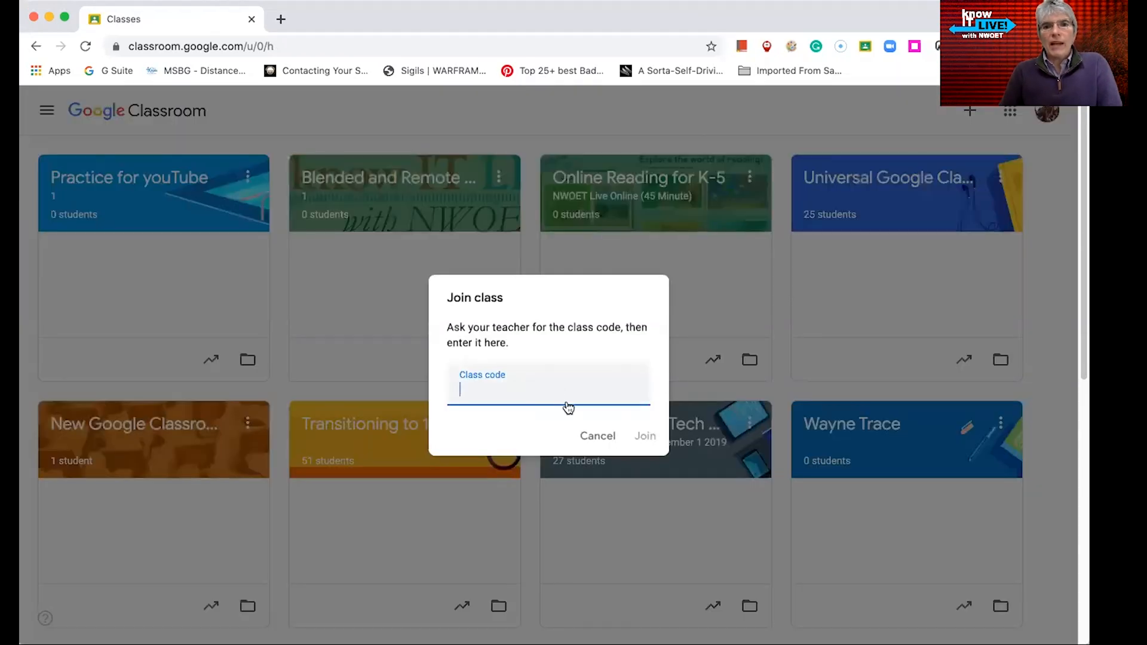
left_click(606, 441)
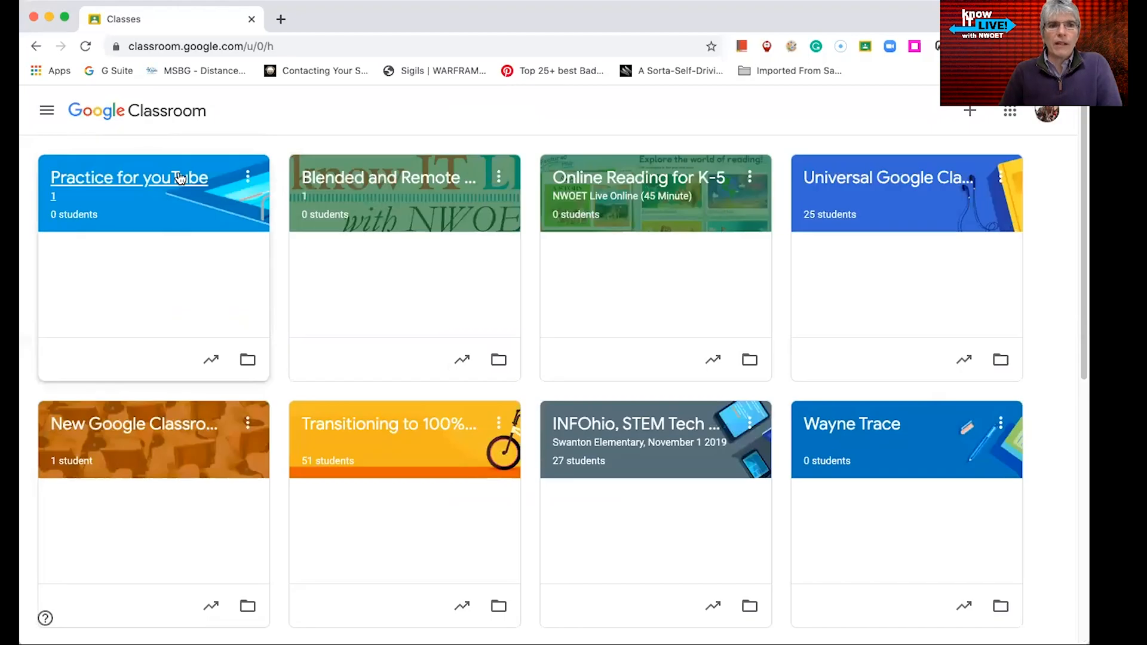
Open the Practice for youTube class and show its class code in full screen
left_click(178, 192)
left_click(293, 226)
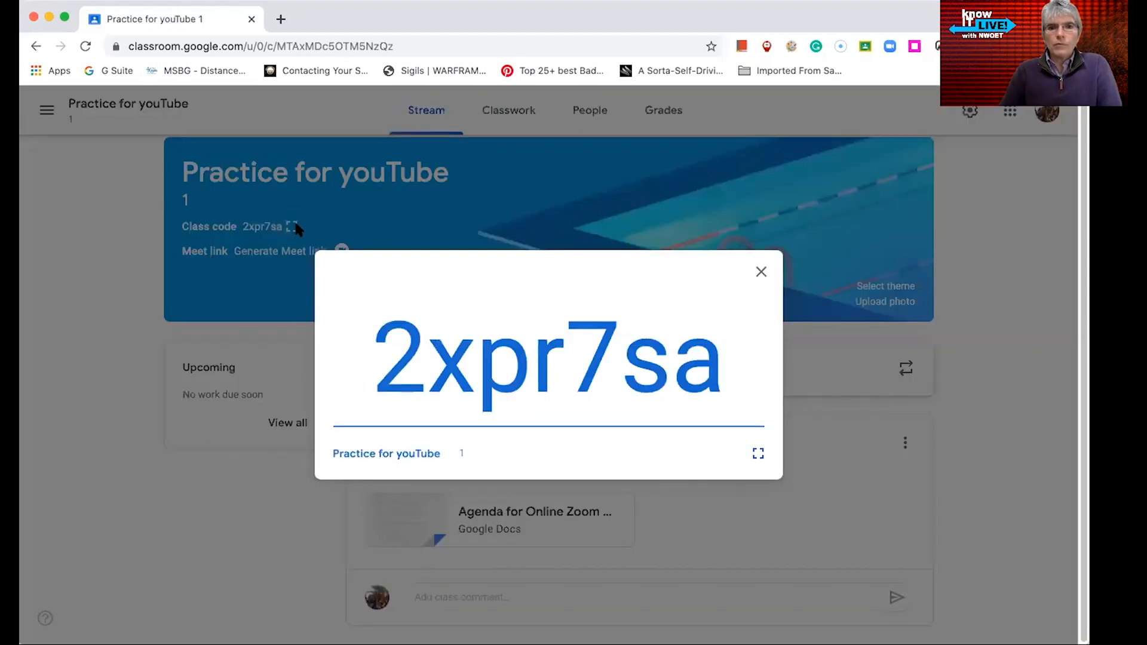
left_click(757, 455)
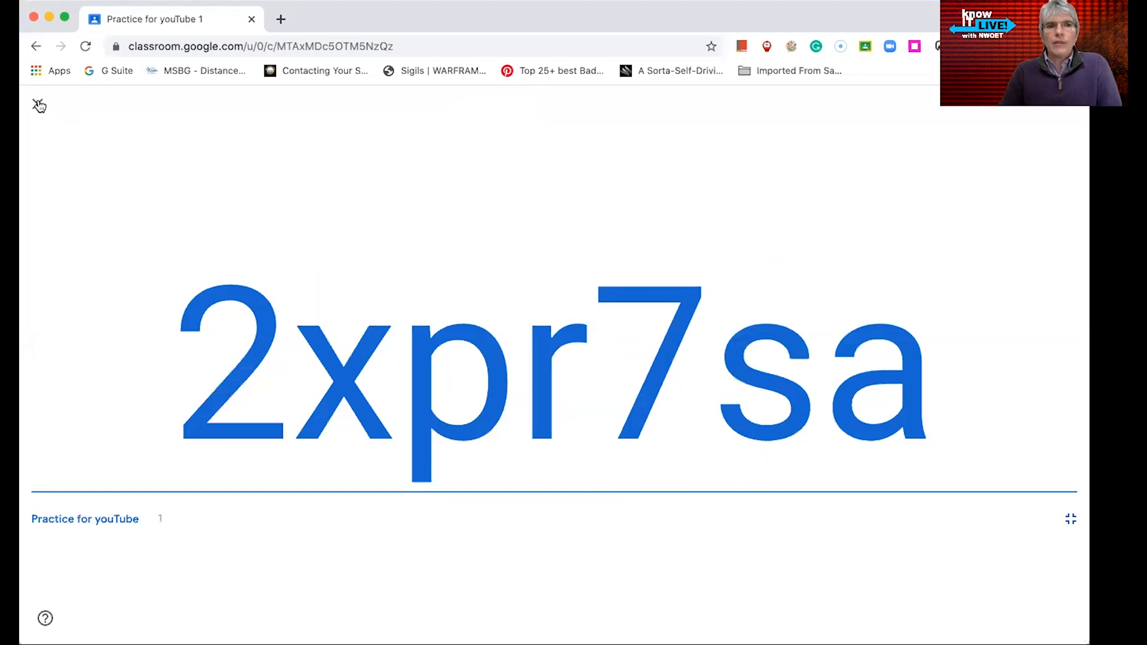
Leave the full-screen class code, open the class's classwork and create a topic named Week 1
left_click(39, 106)
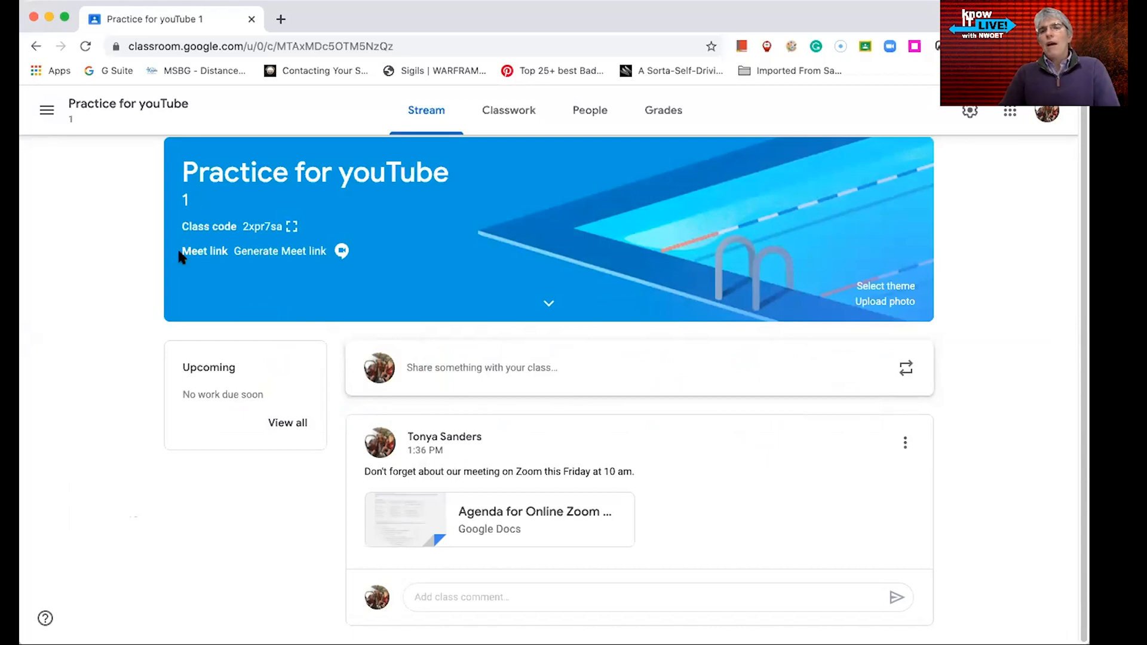
left_click(508, 114)
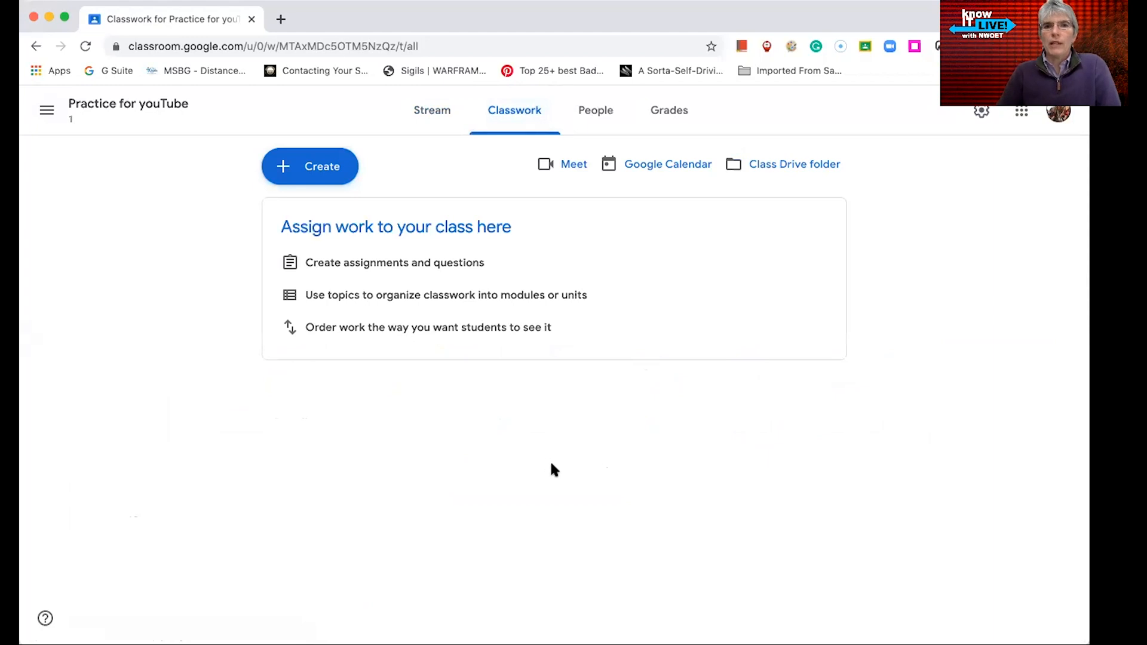
left_click(305, 169)
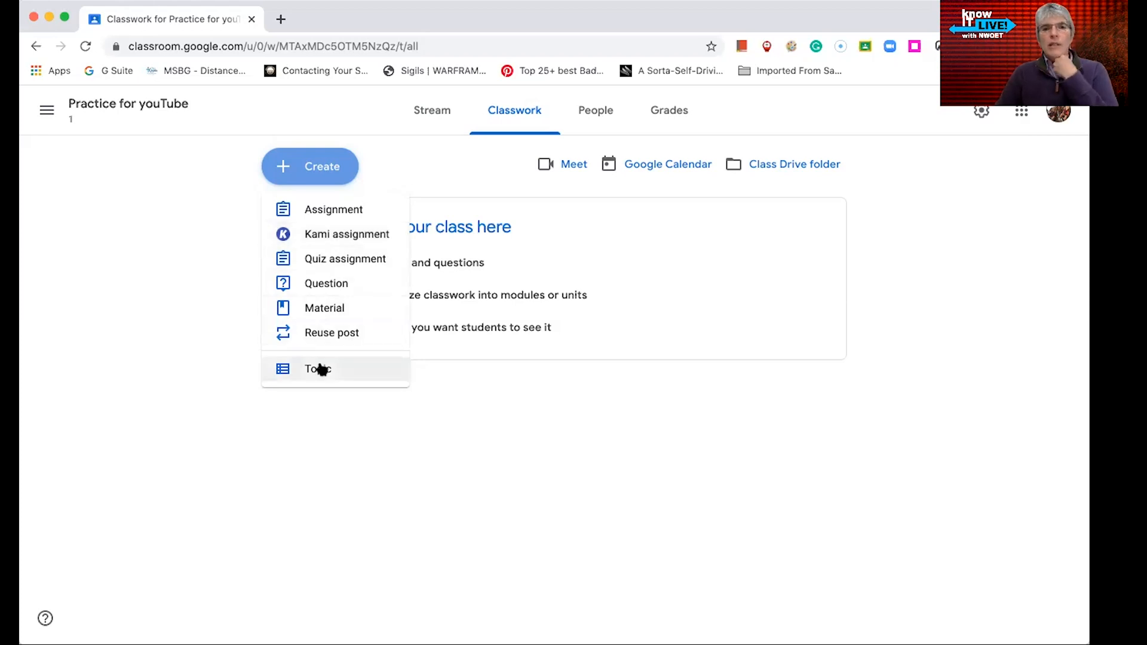
left_click(320, 370)
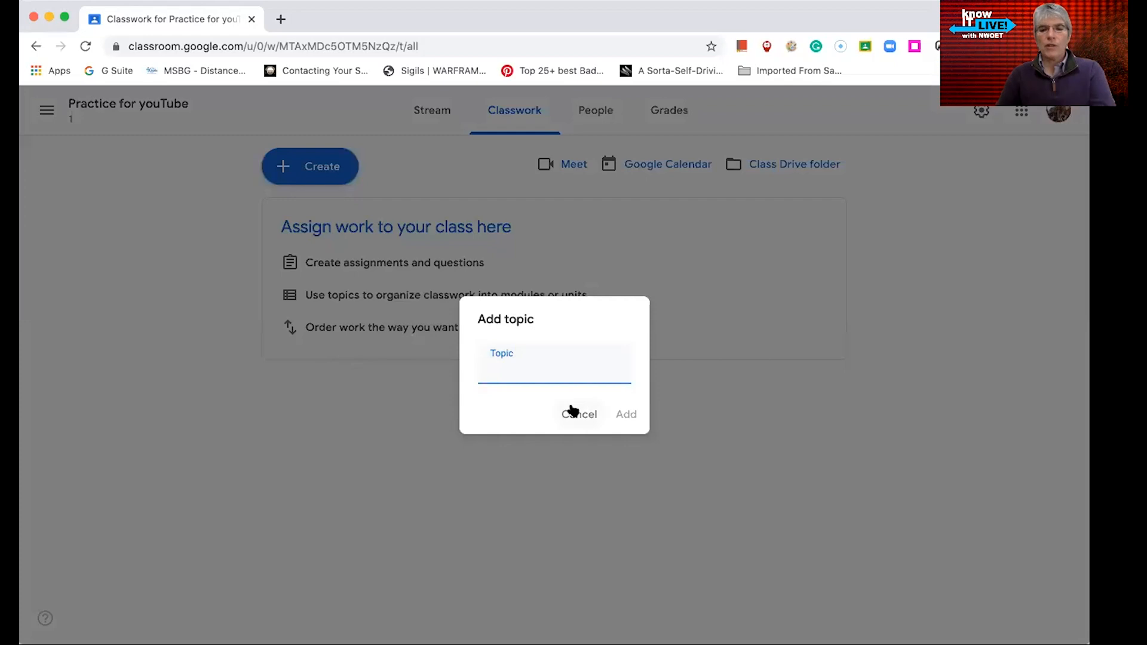
type("Week 1")
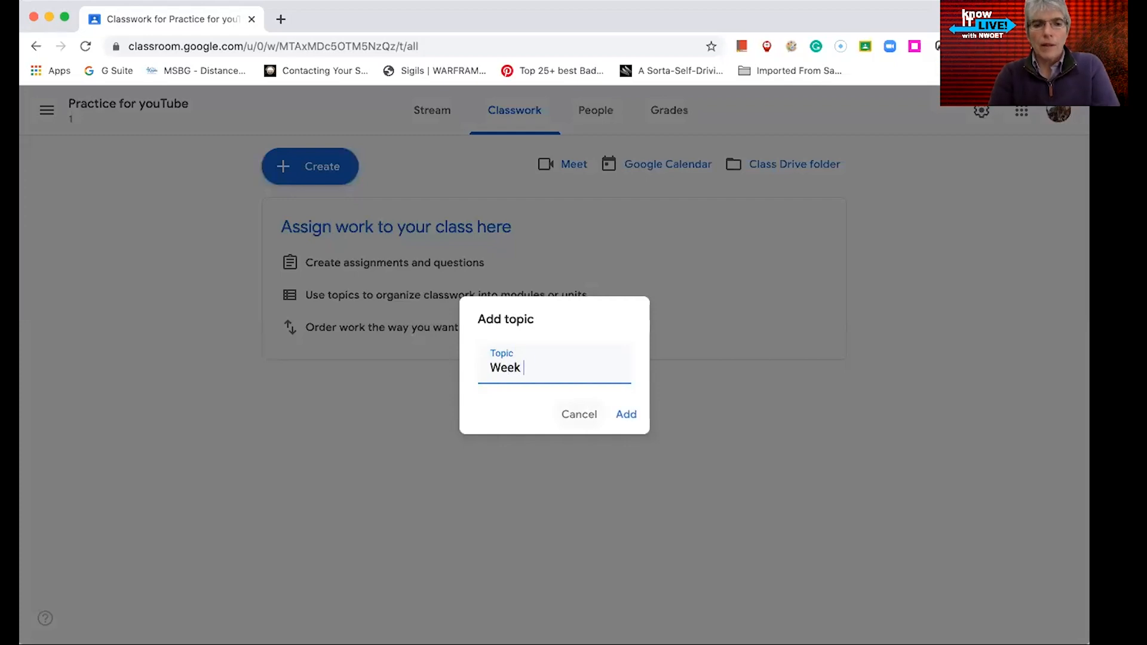
left_click(627, 414)
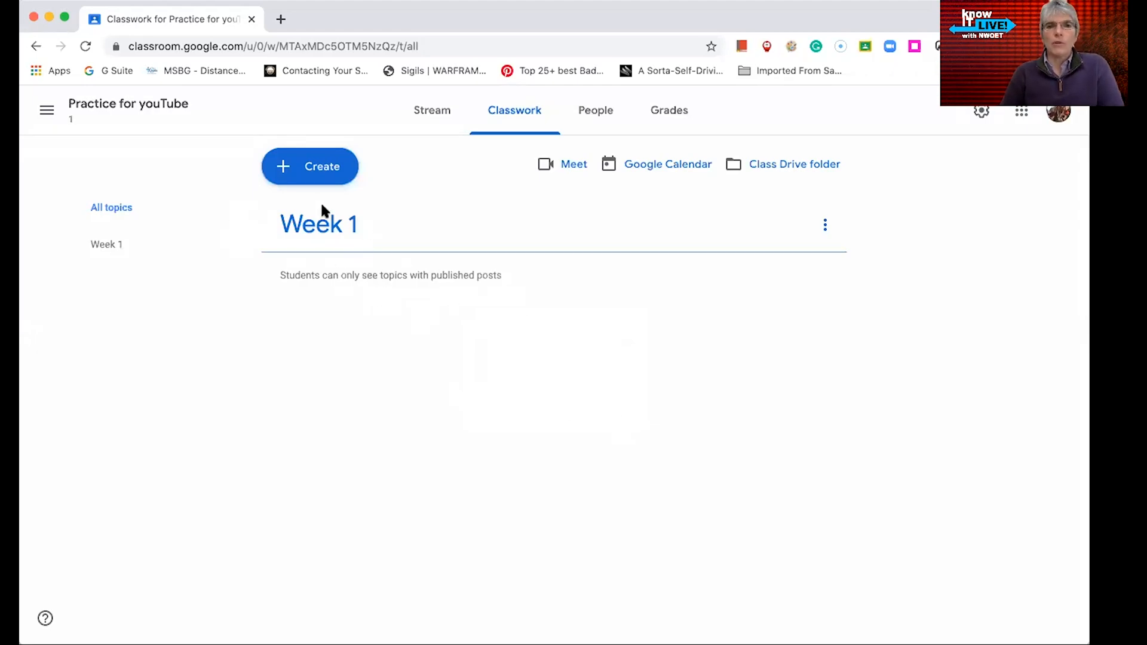
Create a second topic named Week 2 and move it below Week 1
left_click(328, 169)
left_click(320, 371)
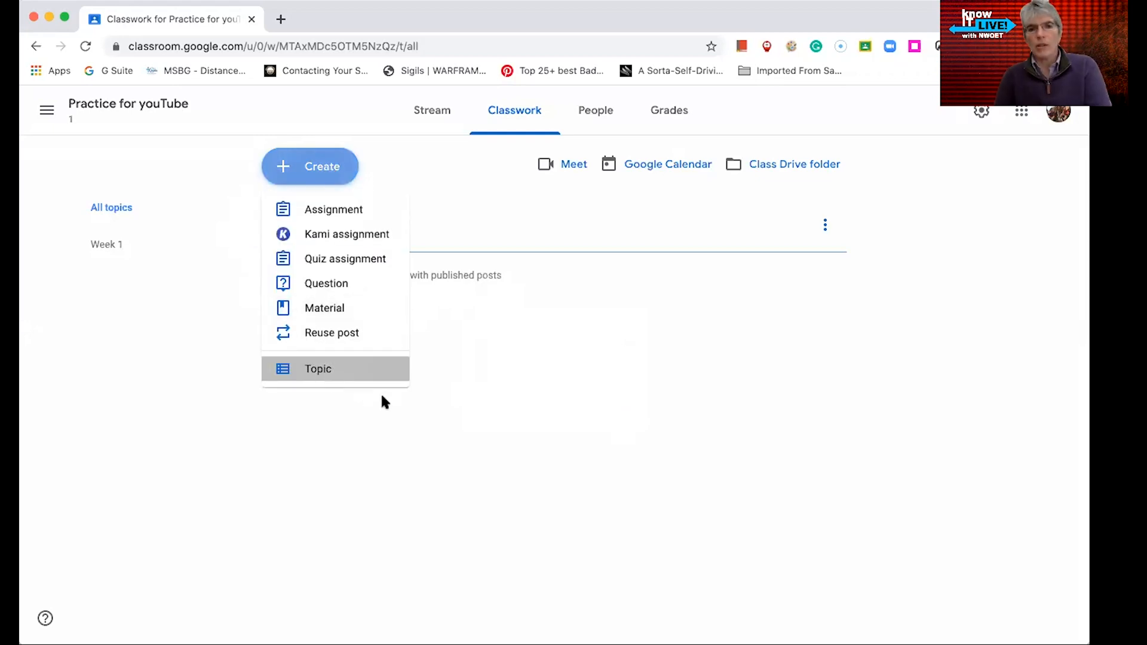
type("Week 2")
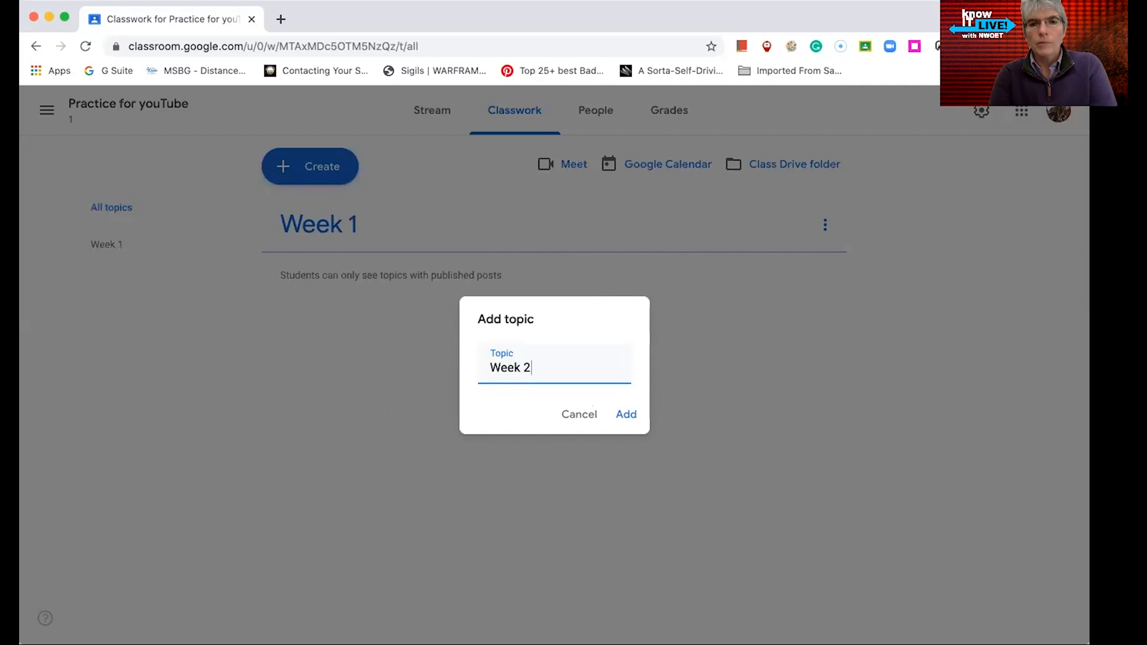
key("Return")
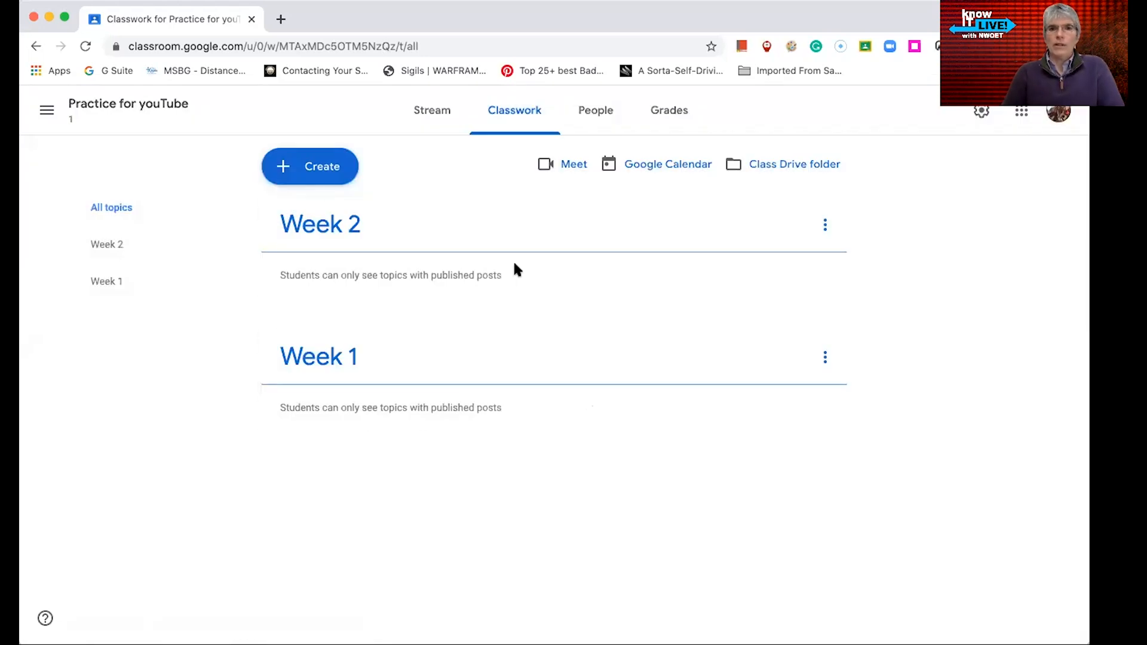
left_click_drag(558, 230, 557, 391)
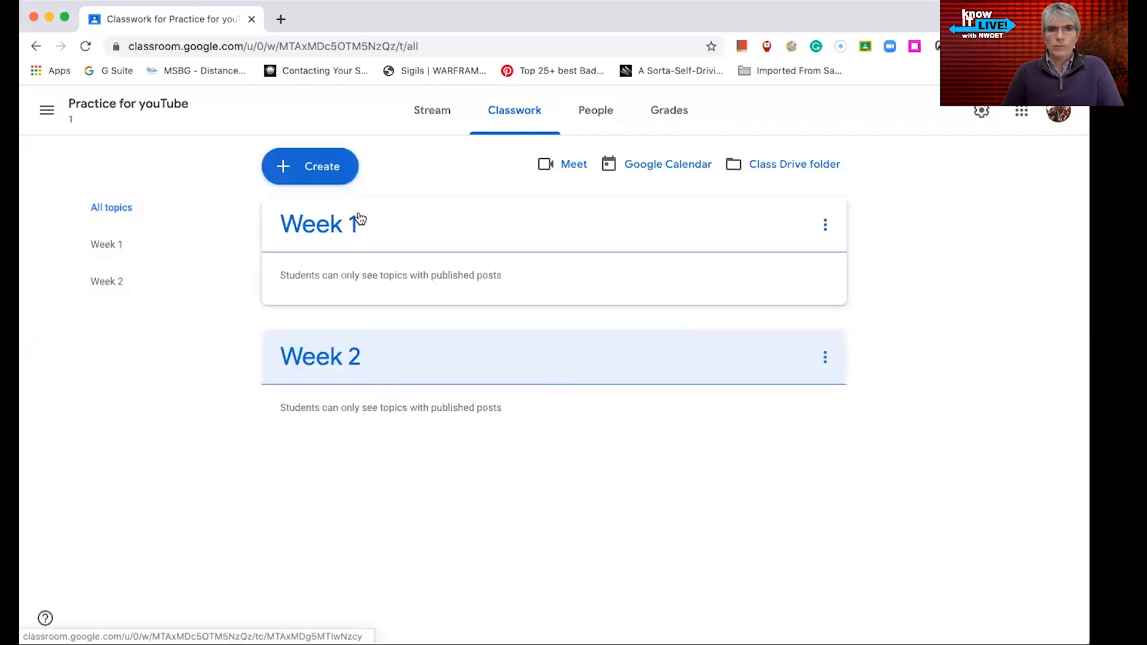
Start a new question and enter "What is the solar system to you?" as its text
left_click(290, 172)
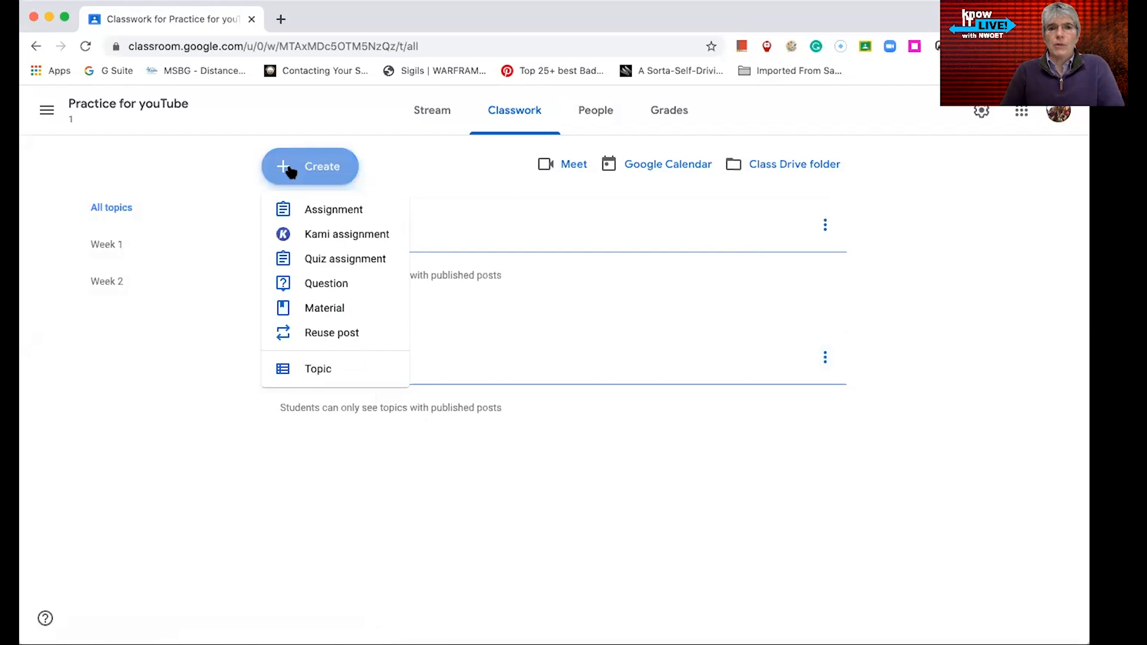
left_click(326, 284)
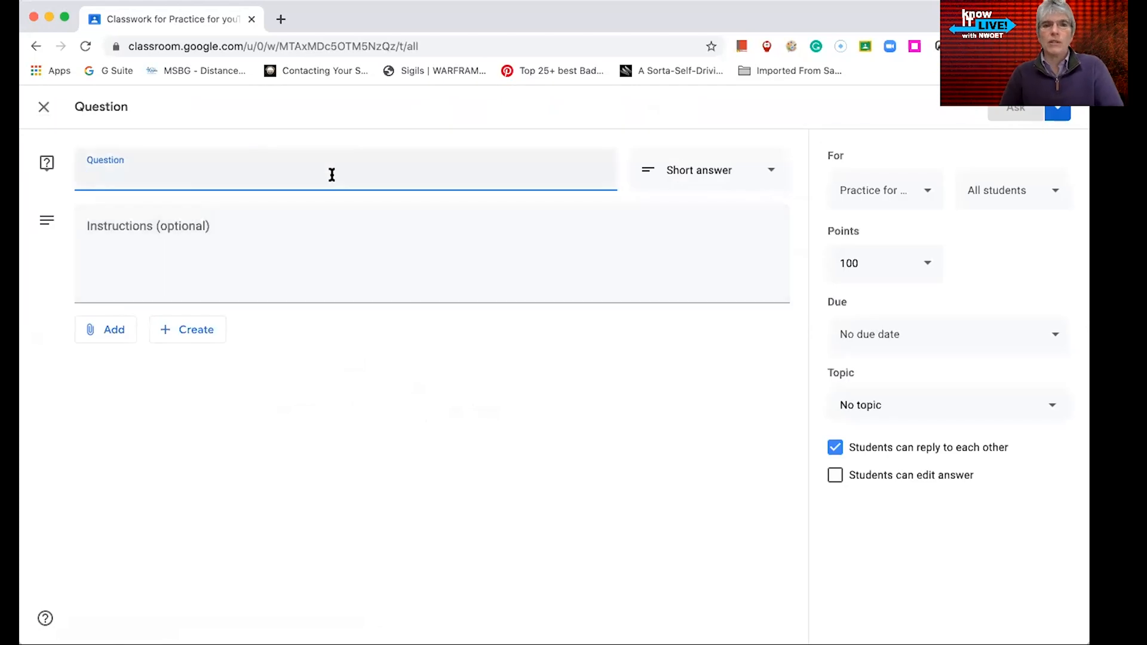
type("Wha")
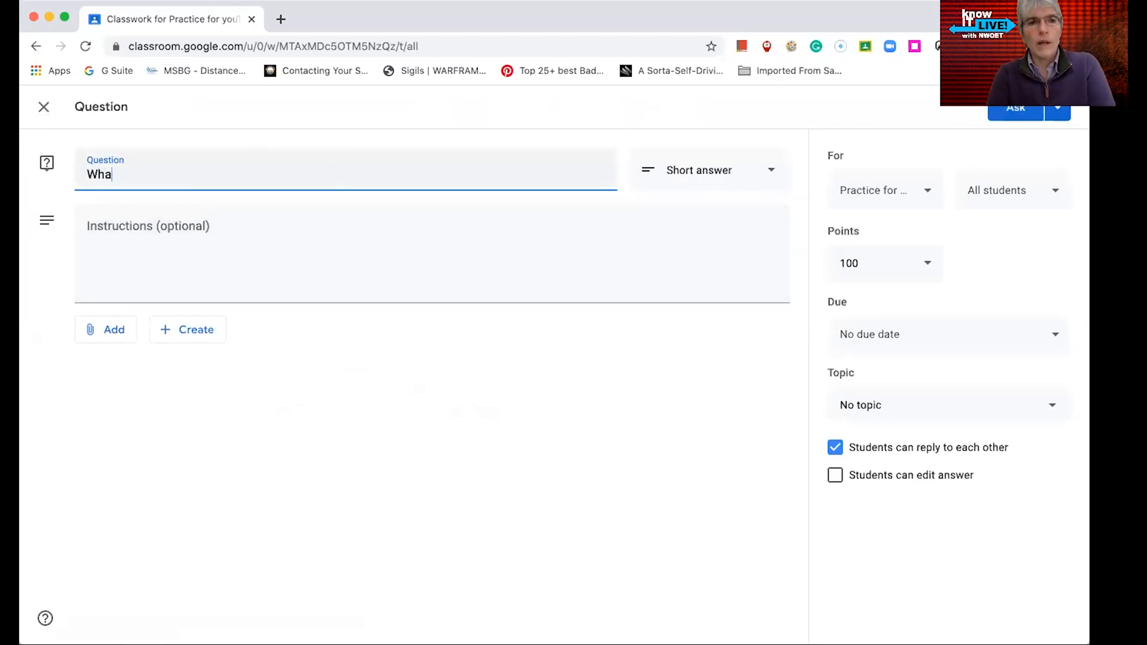
type("t is")
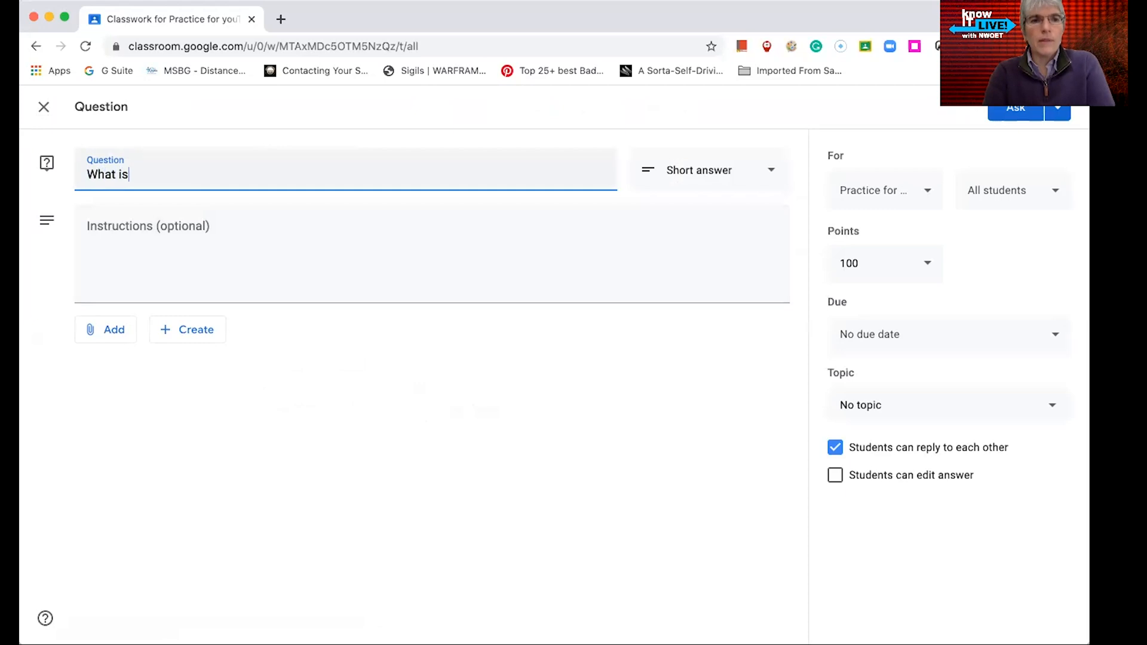
type(" the ")
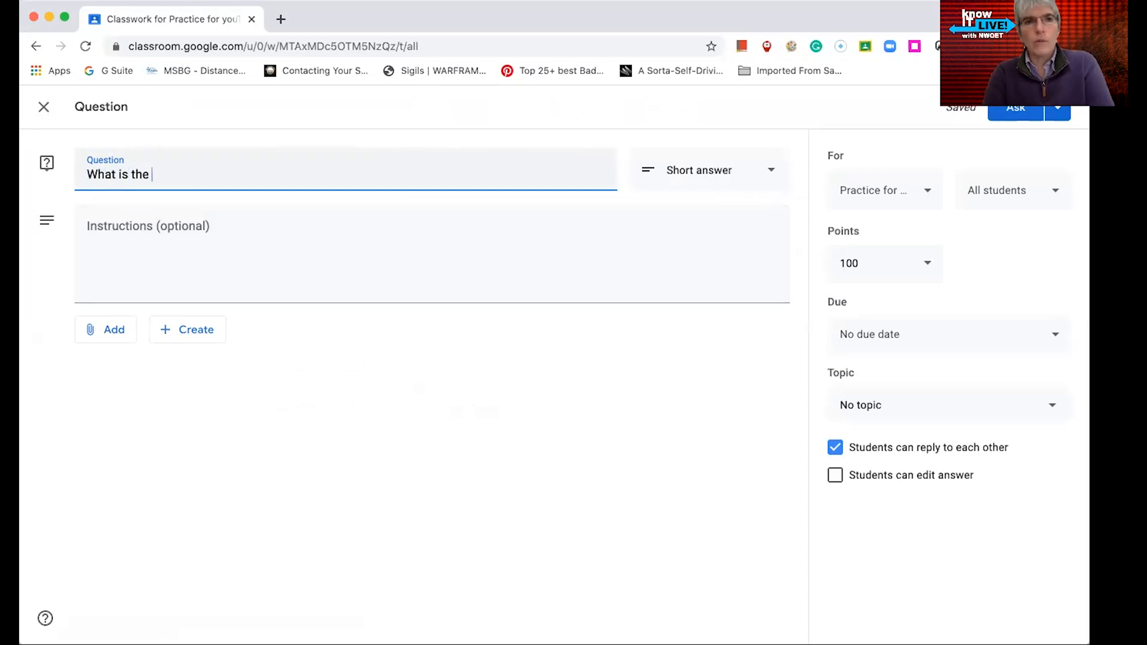
type("solar ")
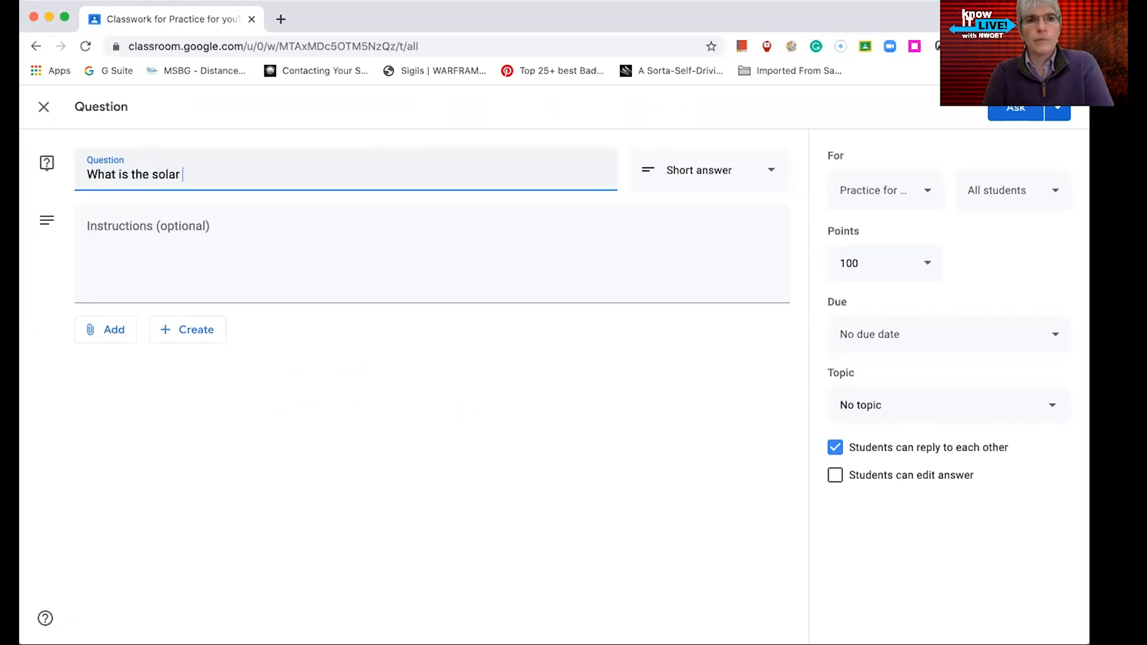
type("system to you?")
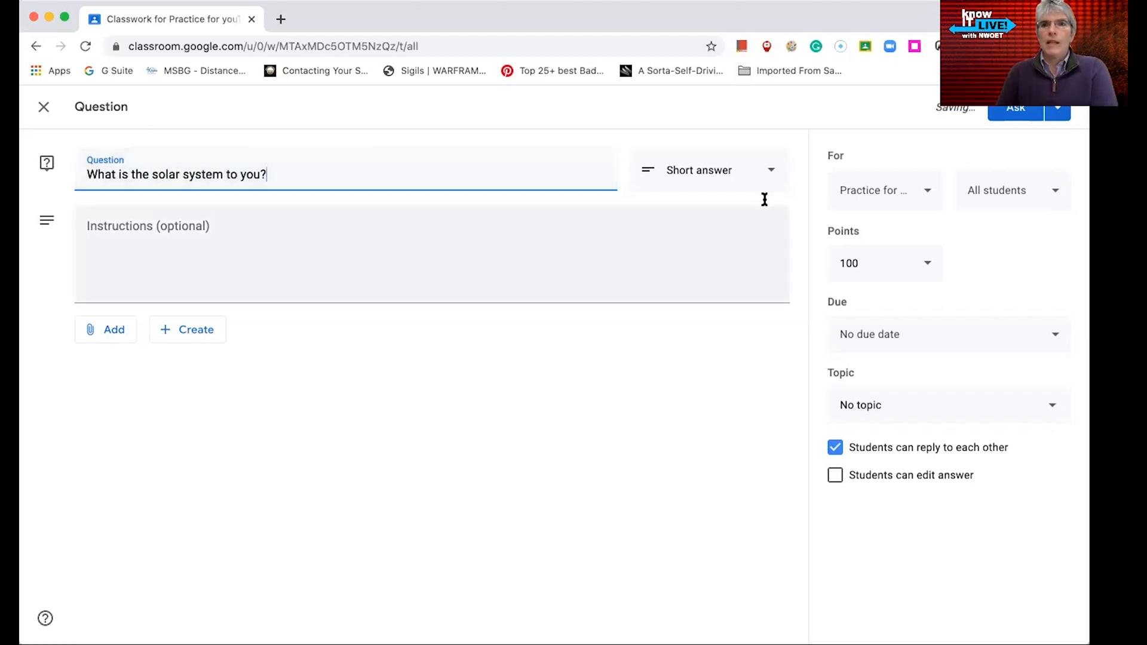
Examine the question type choices and the attach and create options for the question
left_click(771, 174)
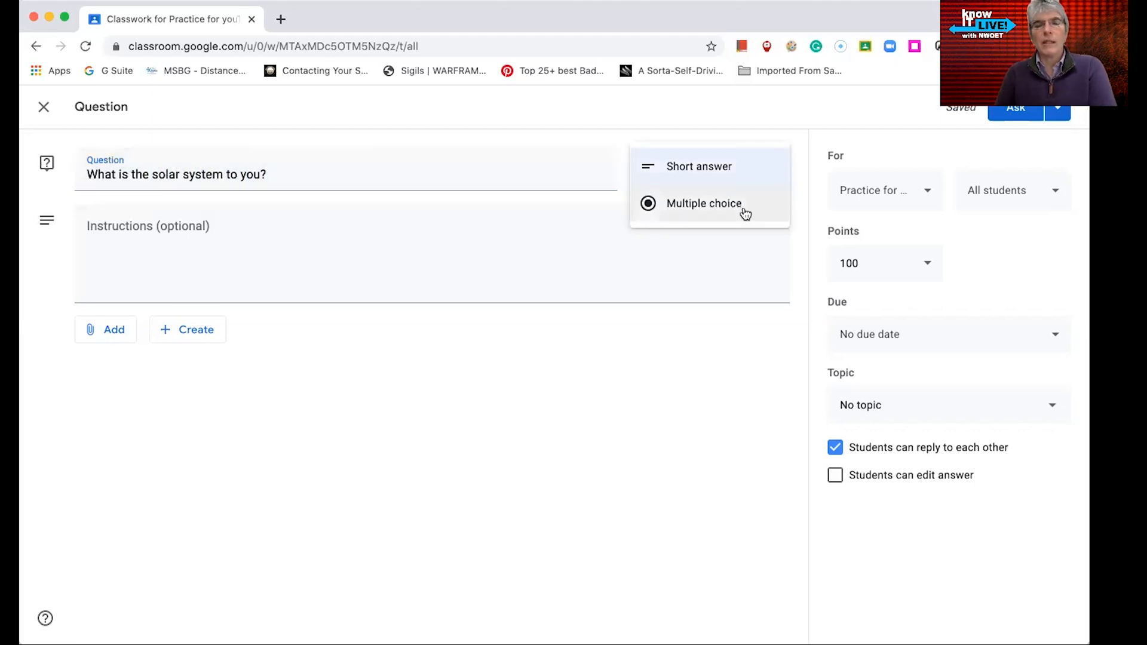
left_click(745, 173)
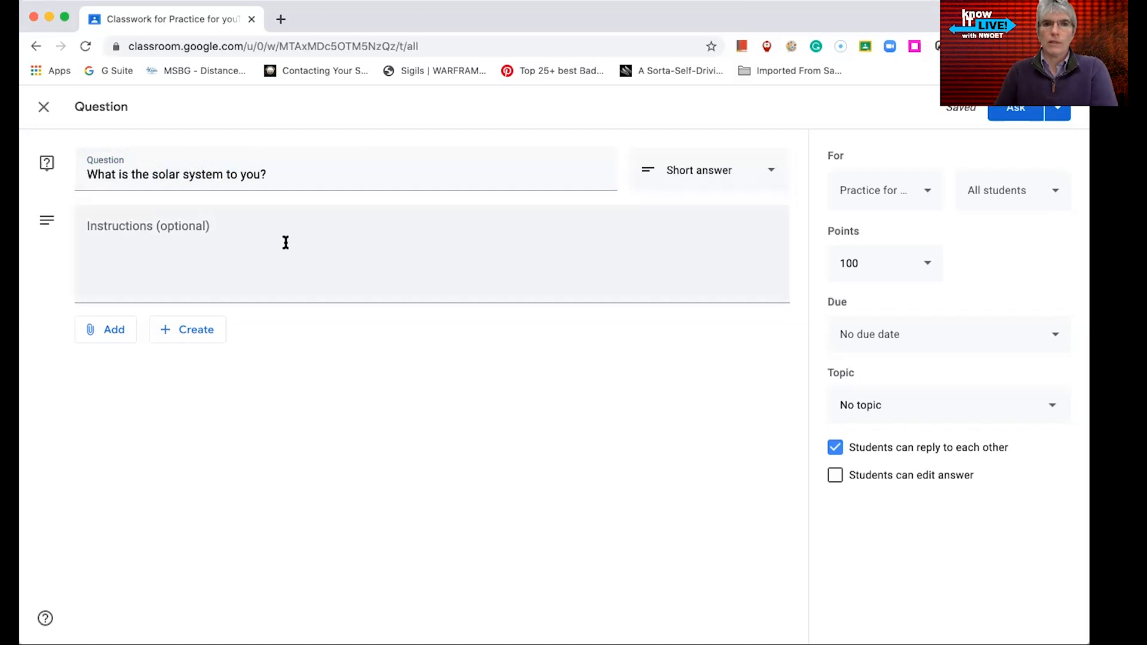
left_click(109, 325)
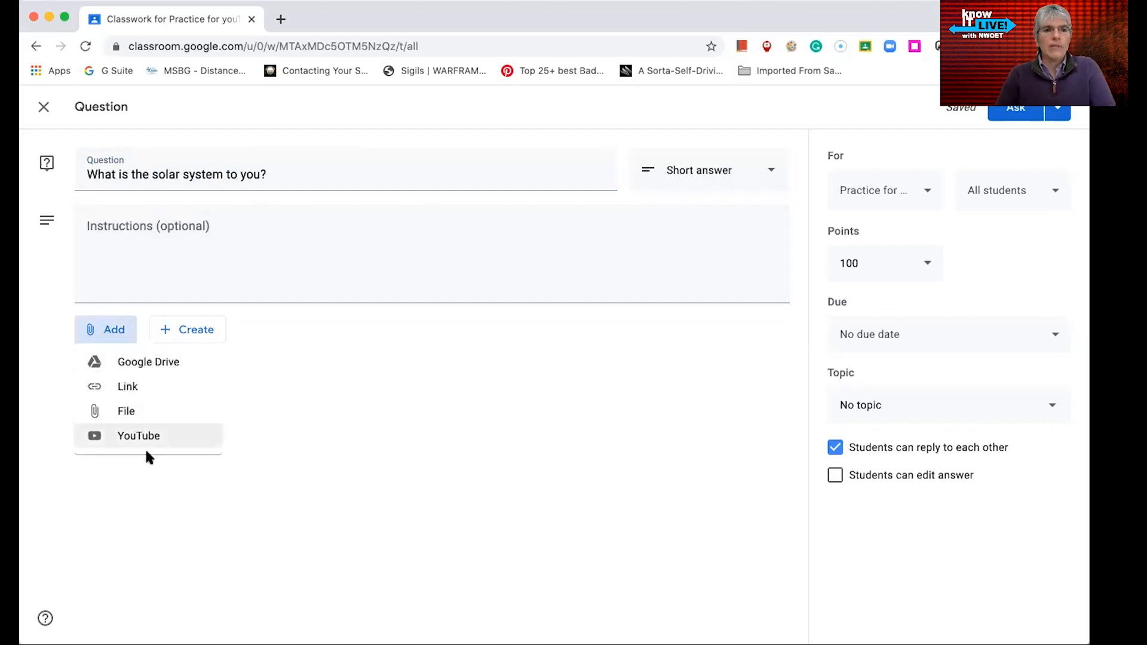
left_click(256, 367)
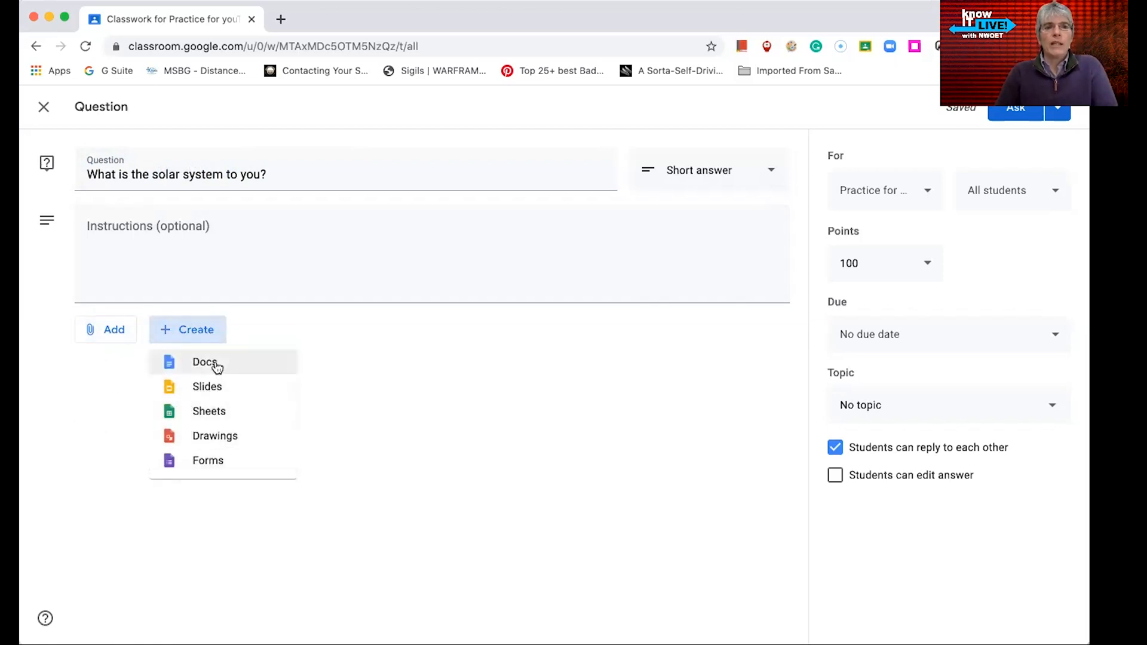
left_click(374, 359)
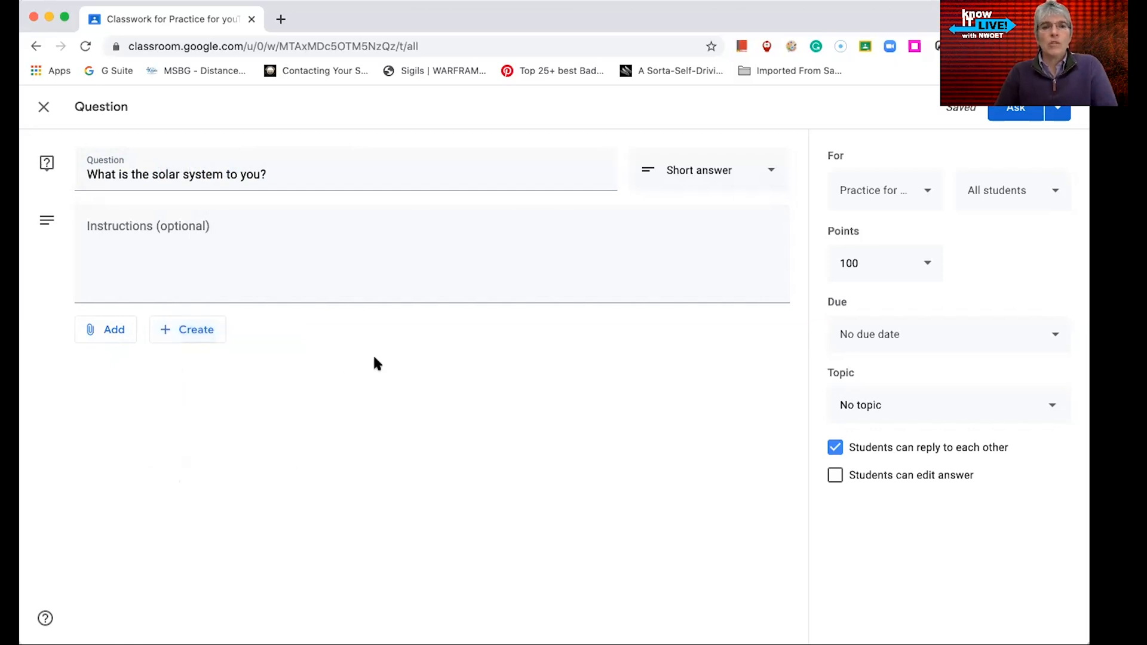
left_click(115, 329)
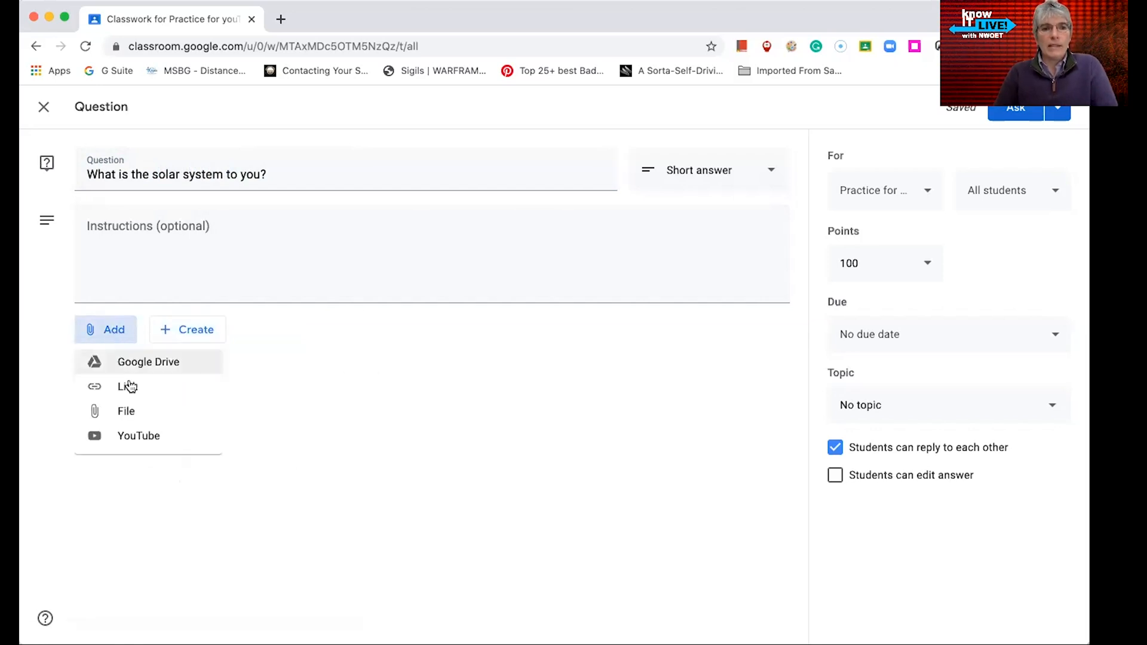
left_click(288, 347)
left_click(212, 336)
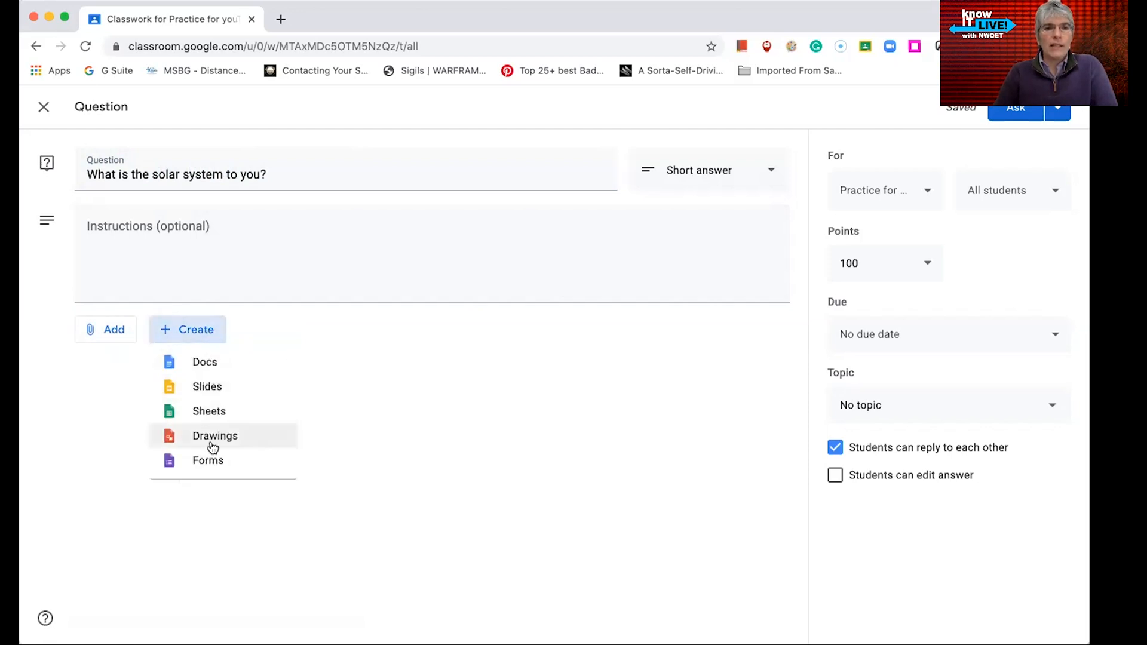
left_click(356, 370)
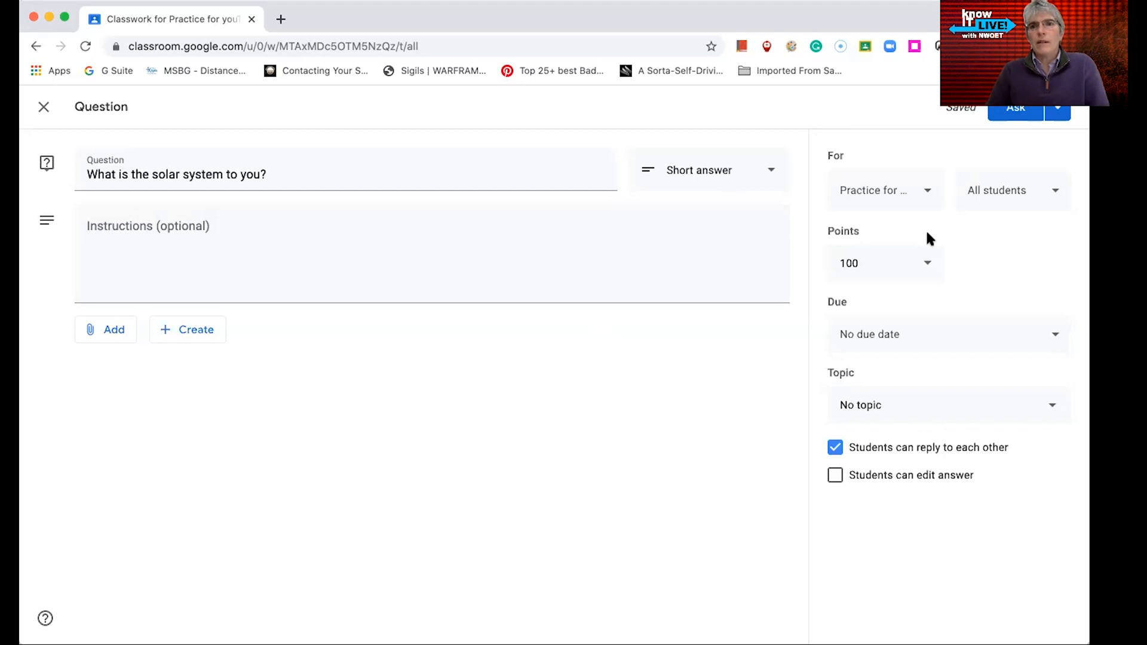
Select four additional classes for the question, then deselect them again
left_click(931, 198)
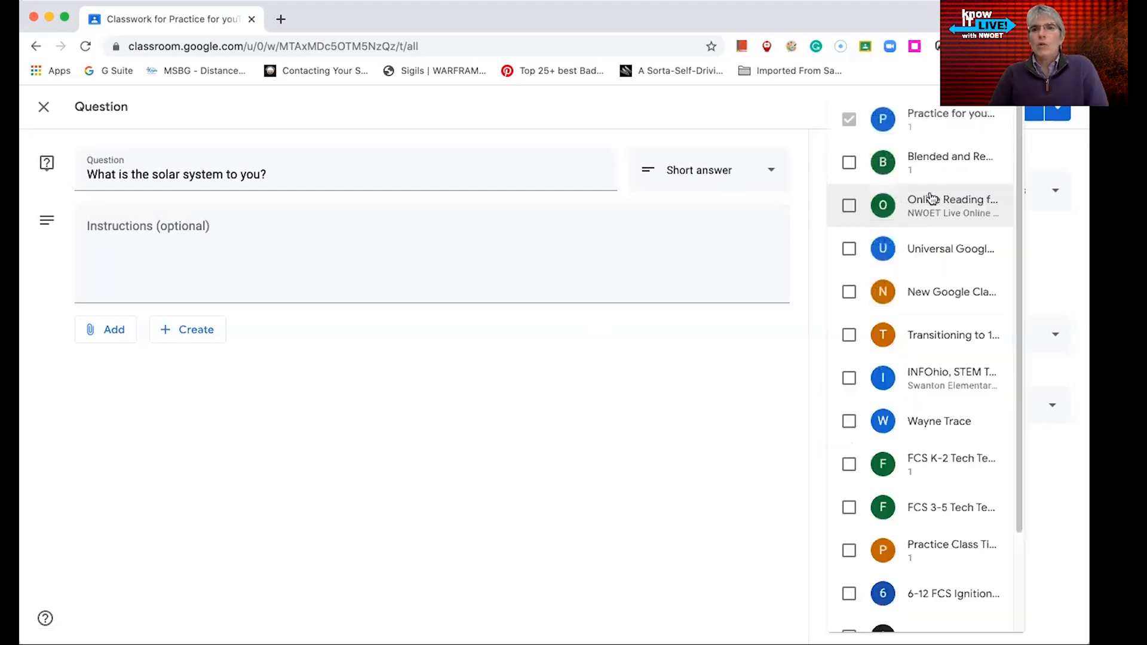
left_click(849, 377)
left_click(849, 335)
left_click(848, 293)
left_click(848, 250)
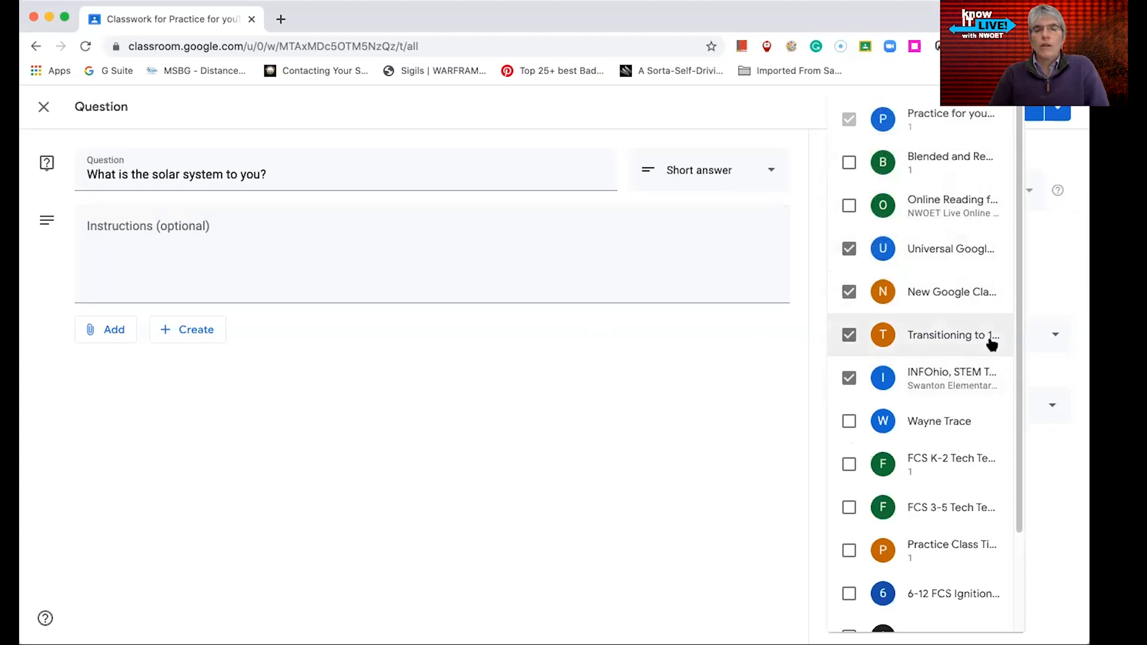
left_click(847, 254)
left_click(848, 293)
left_click(848, 334)
left_click(848, 377)
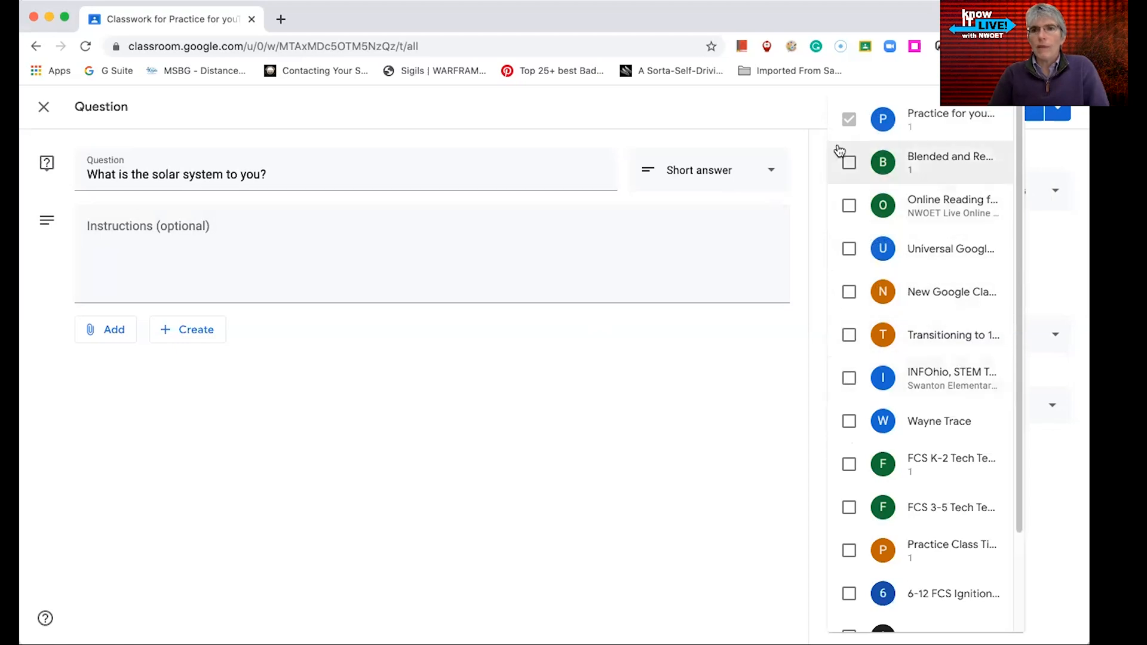
left_click(759, 378)
Set the question's due date to tomorrow and assign it to the Week 1 topic
left_click(1056, 198)
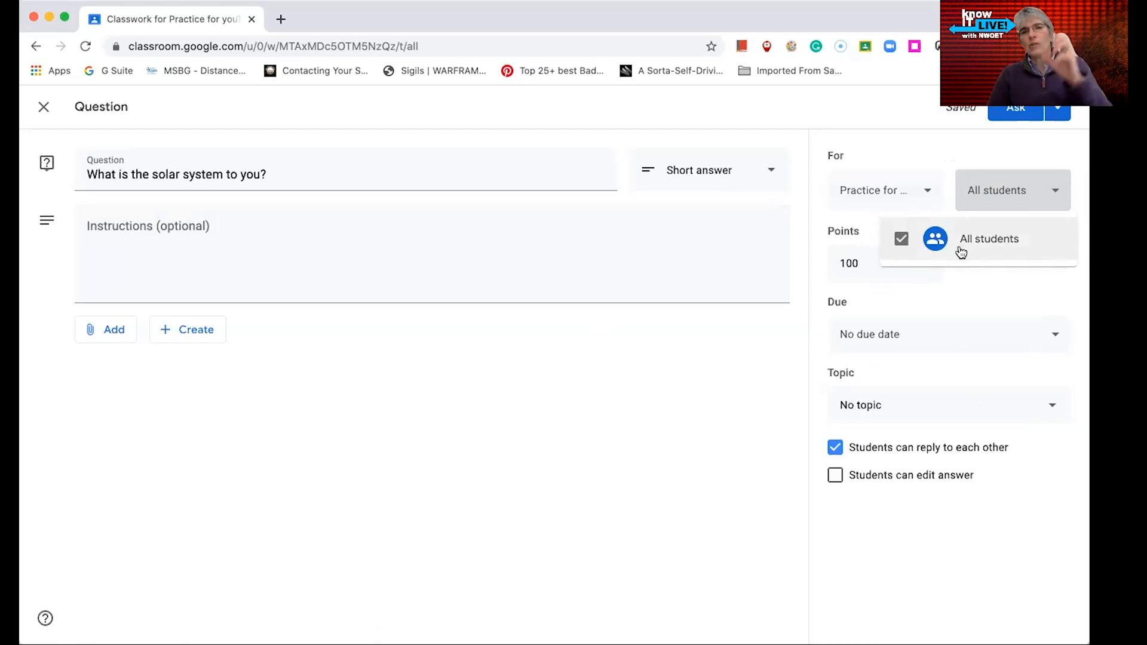
left_click(870, 297)
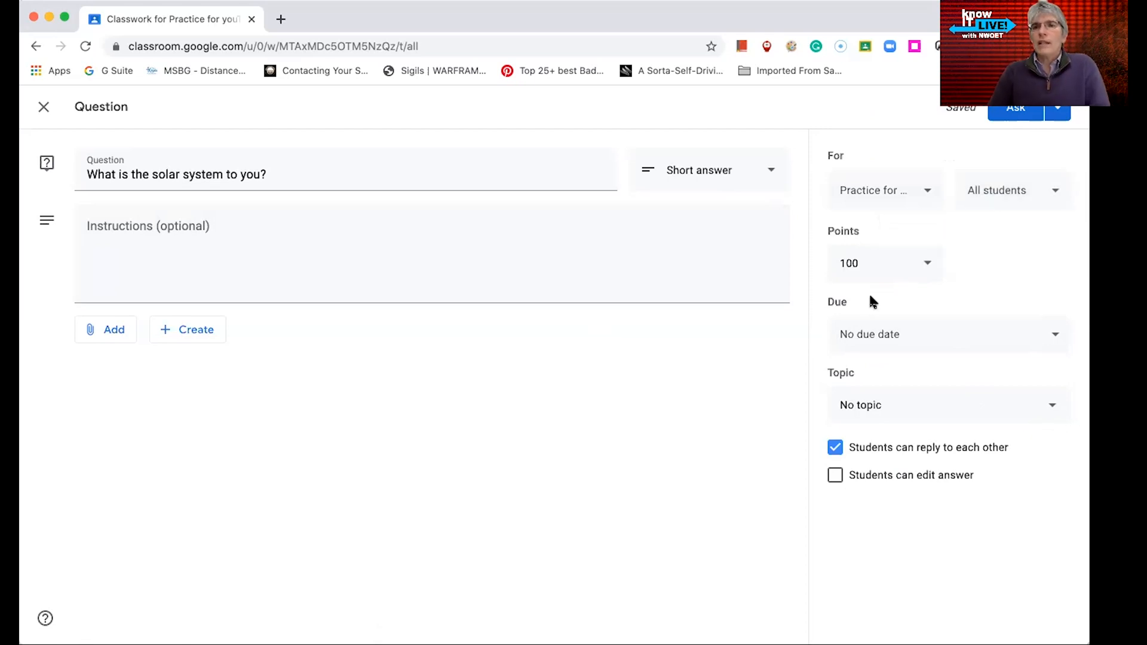
left_click(976, 334)
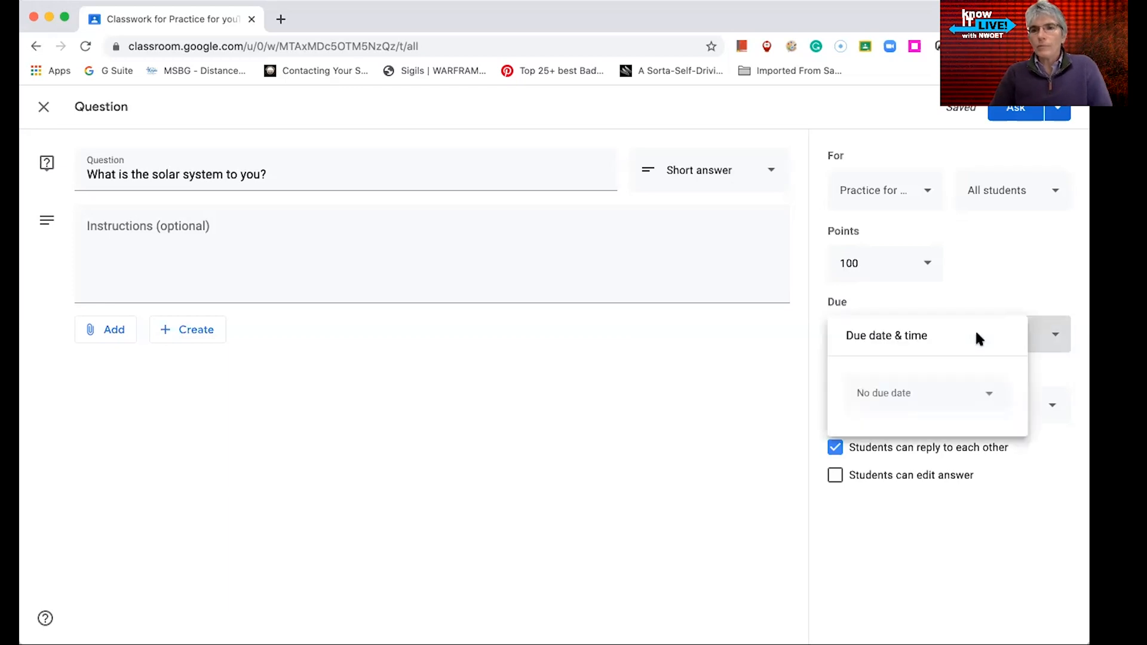
left_click(992, 394)
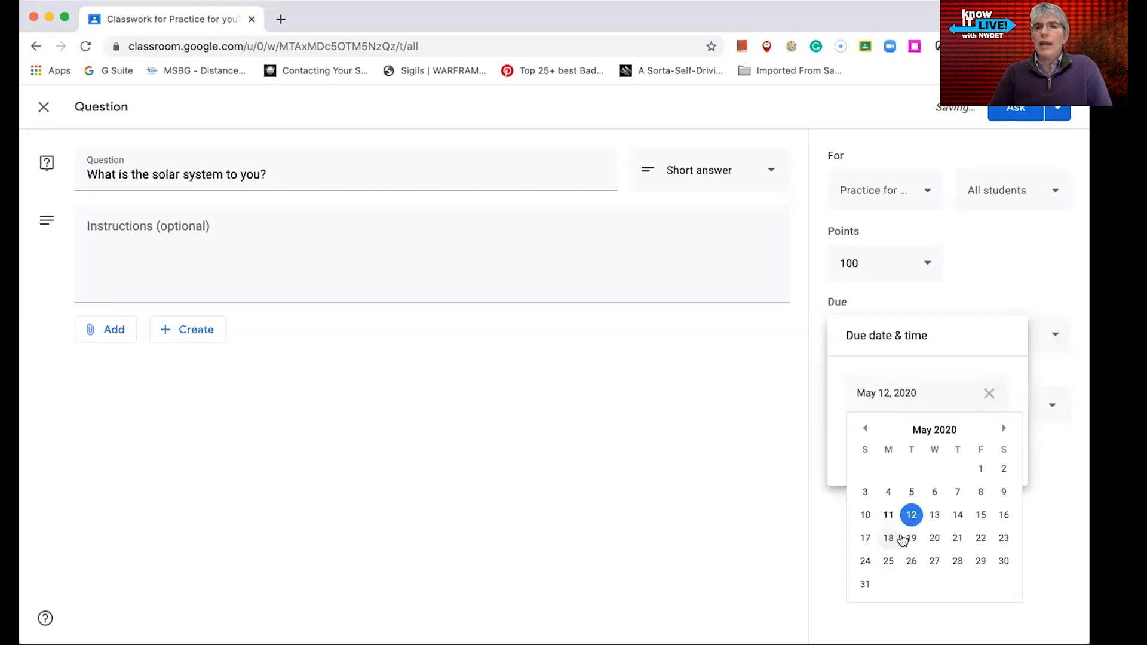
left_click(718, 411)
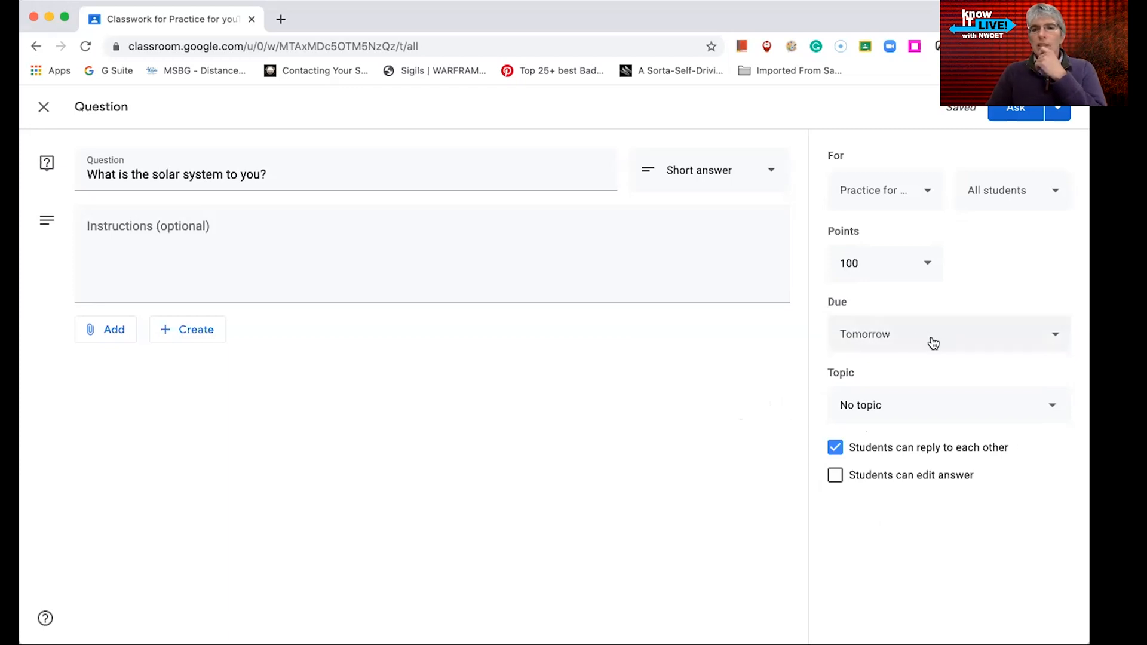
left_click(1051, 405)
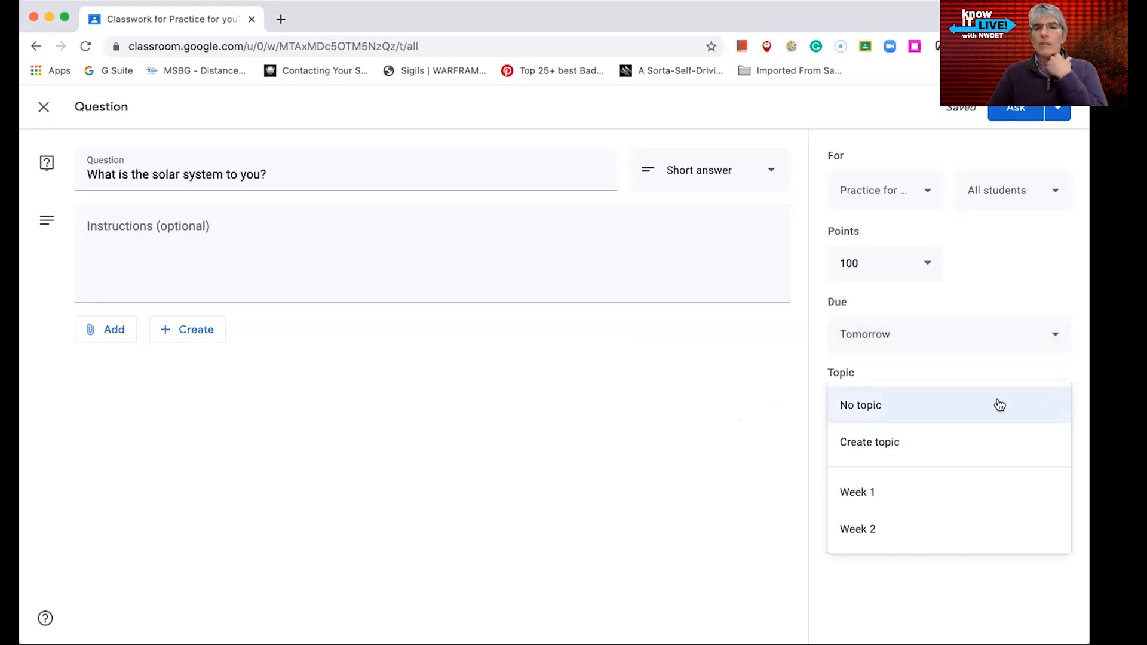
left_click(866, 499)
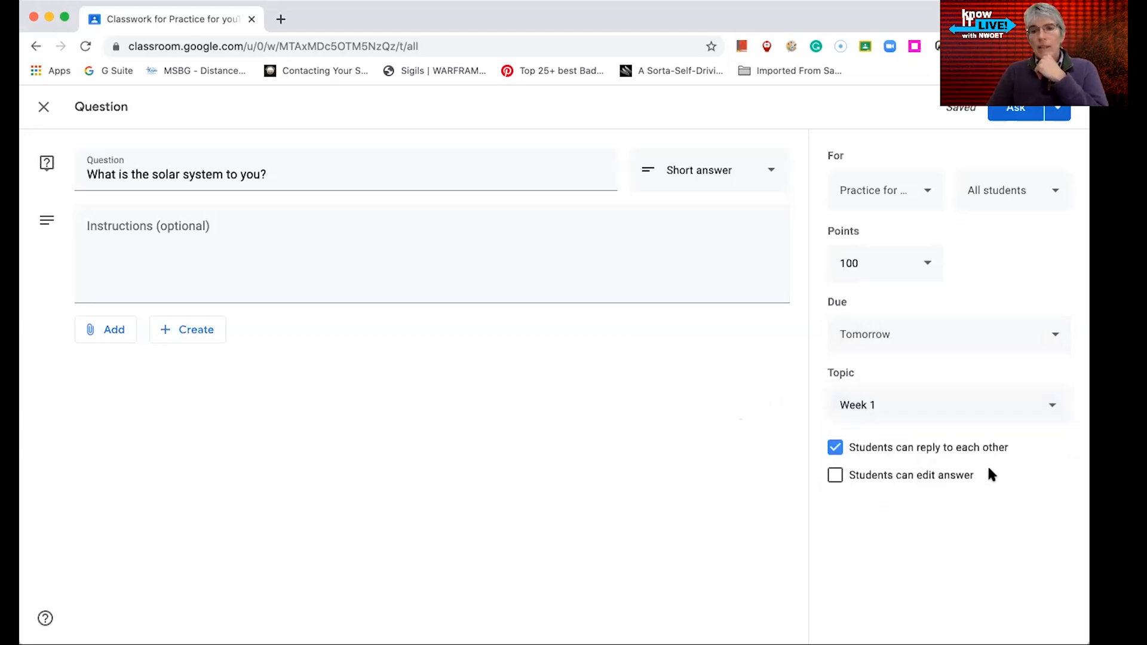
Allow students to edit their answer, then ask the question to the class
left_click(837, 477)
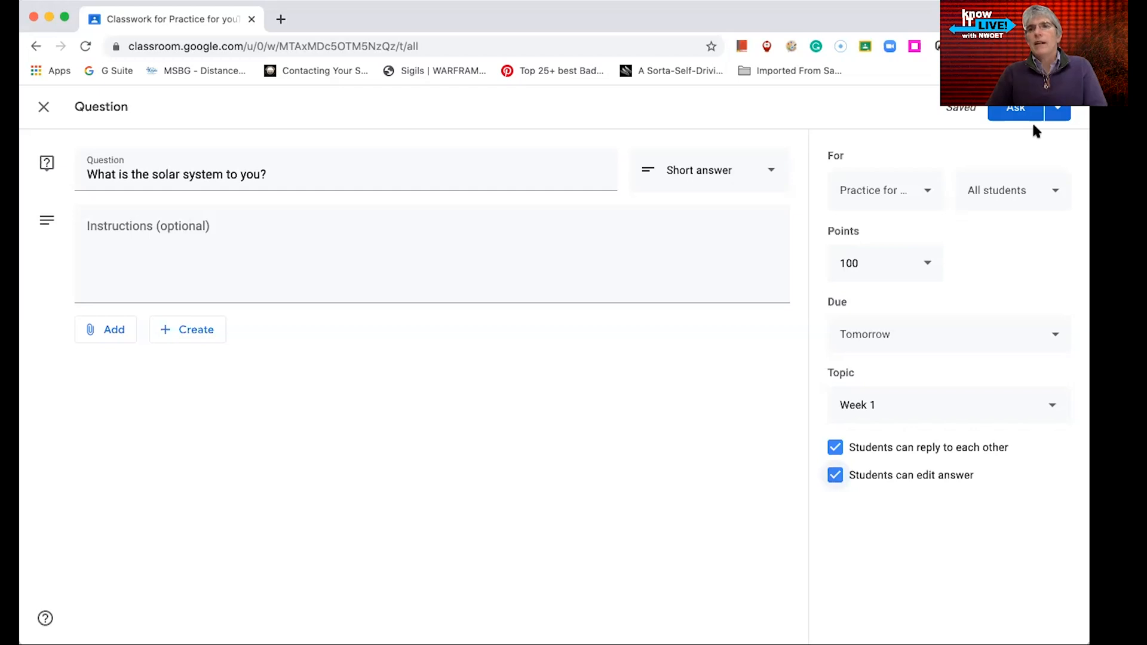
left_click(1056, 109)
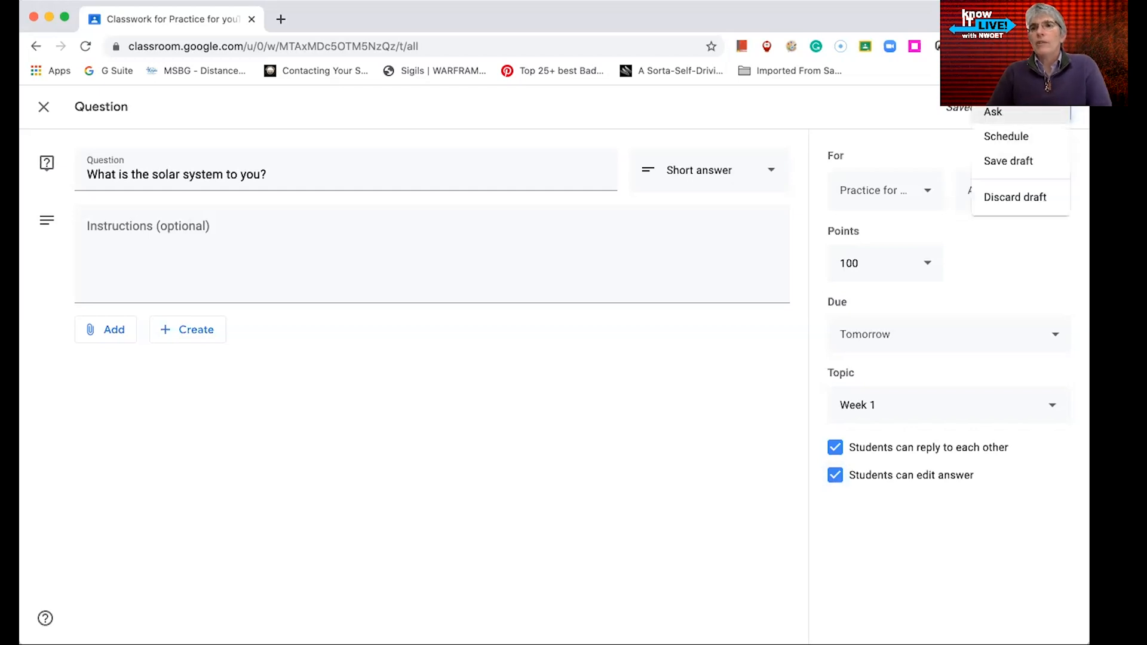
left_click(990, 112)
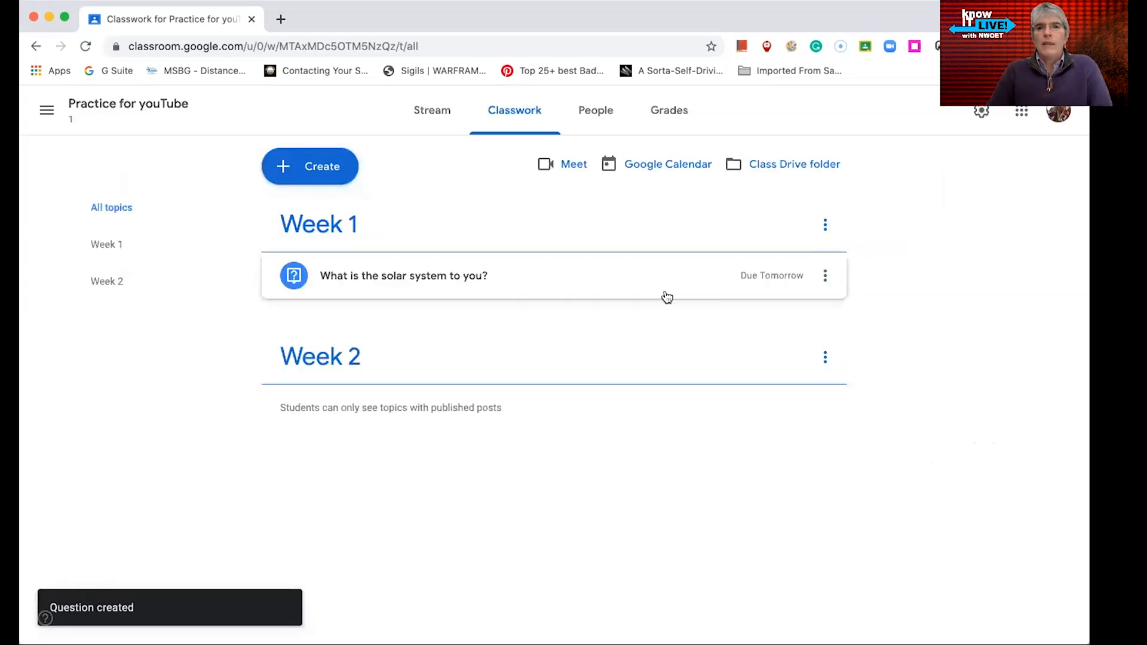
Start a new material post and open the Google Drive attachment picker
left_click(331, 169)
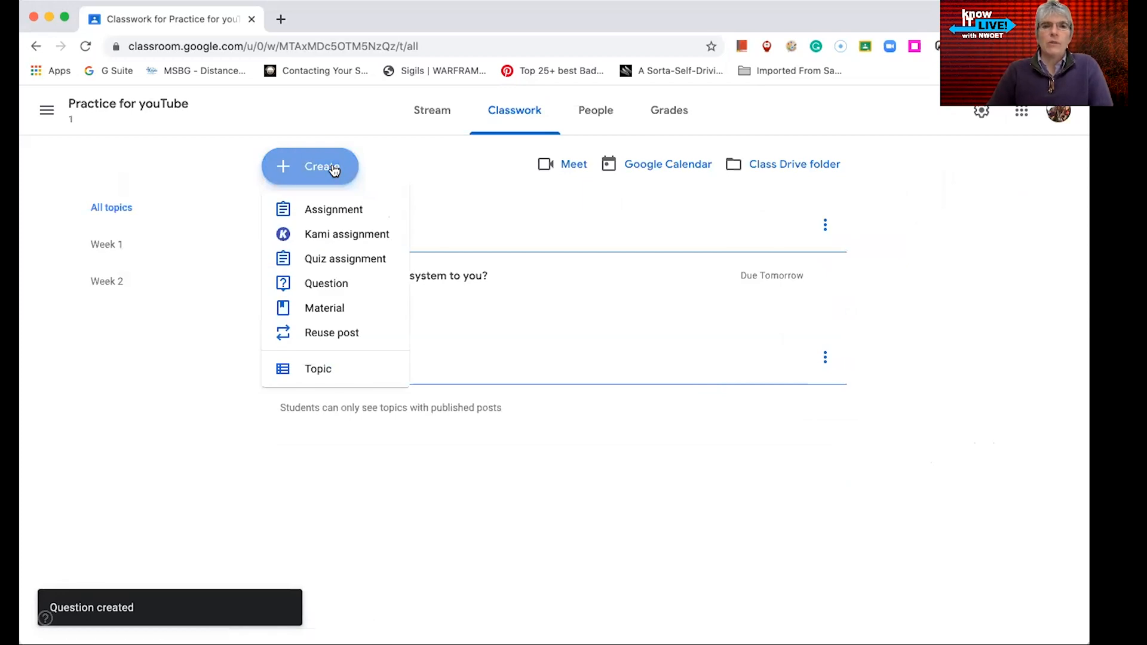
left_click(321, 309)
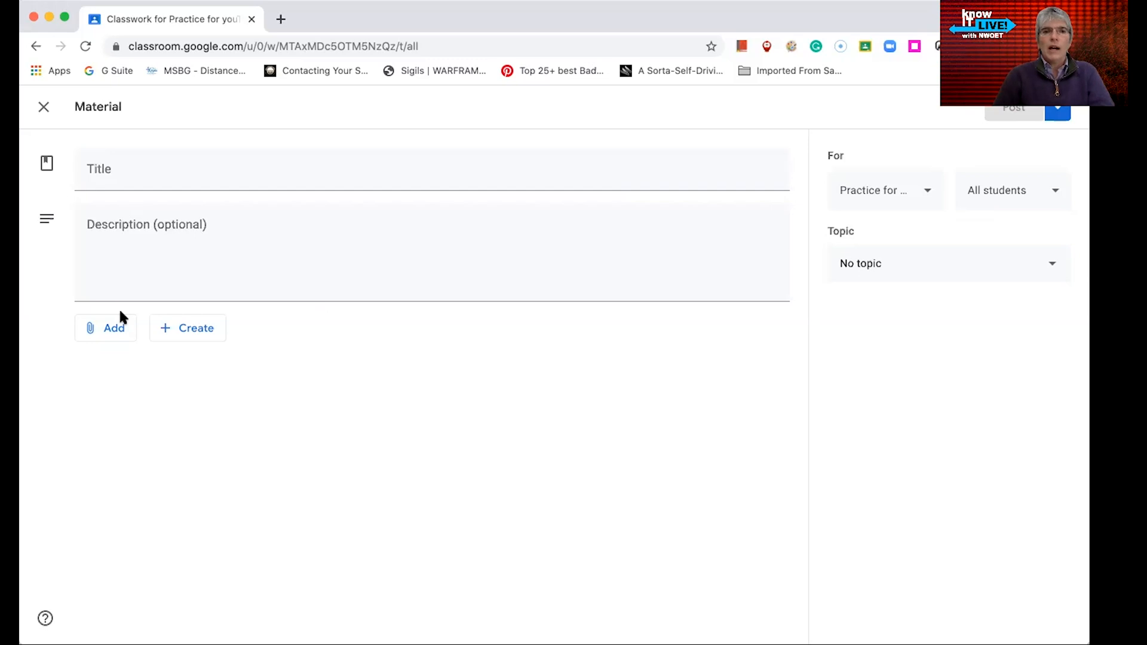
left_click(109, 334)
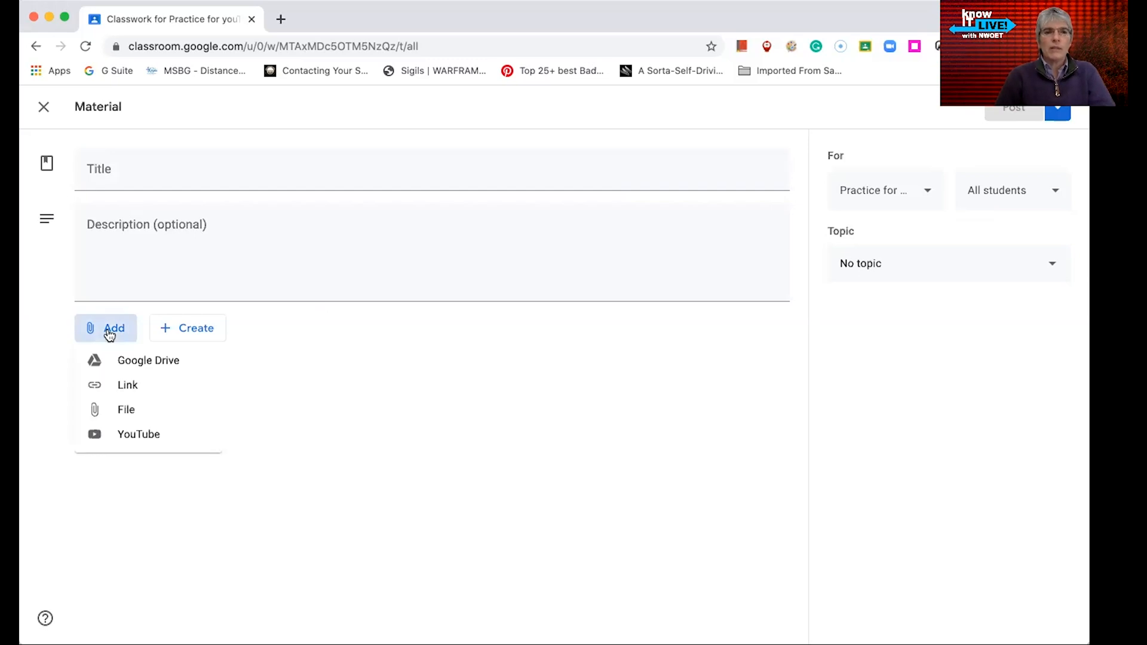
left_click(132, 363)
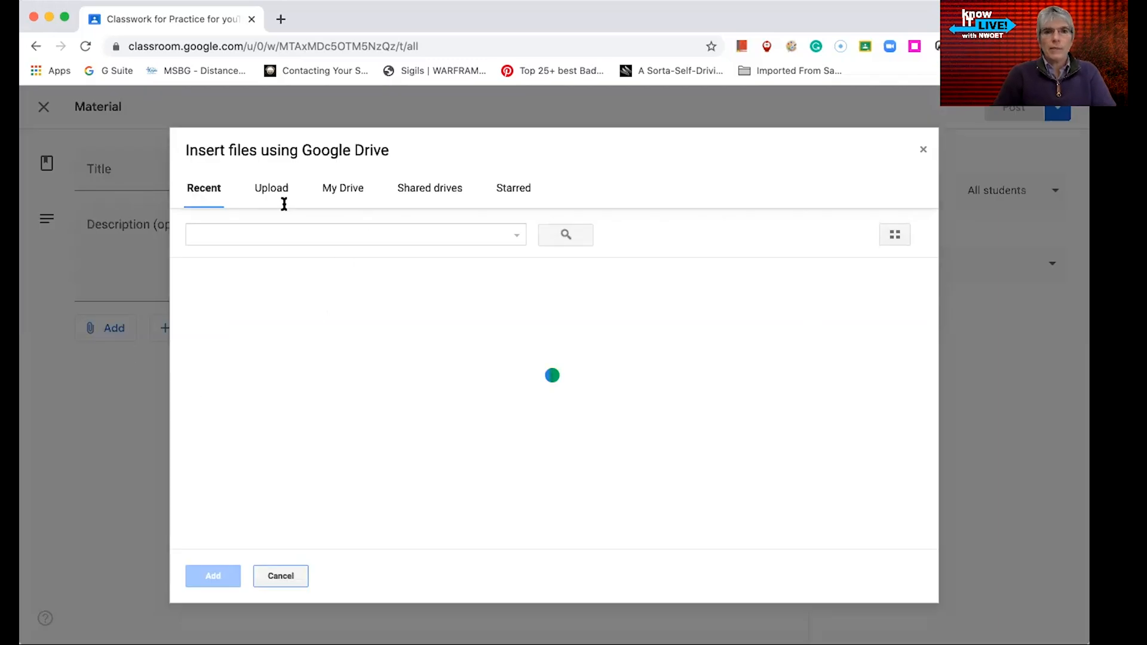
Attach the StudentsSubmitting.mkv video from the 100% Online Course Materials folder in My Drive
left_click(347, 191)
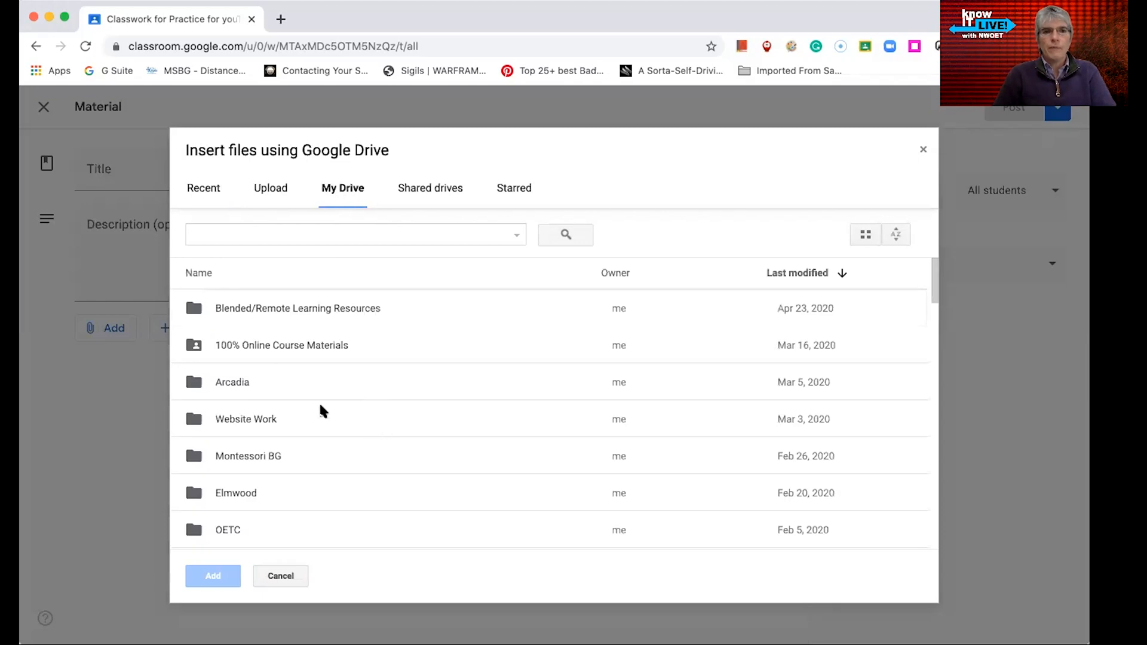
double_click(284, 349)
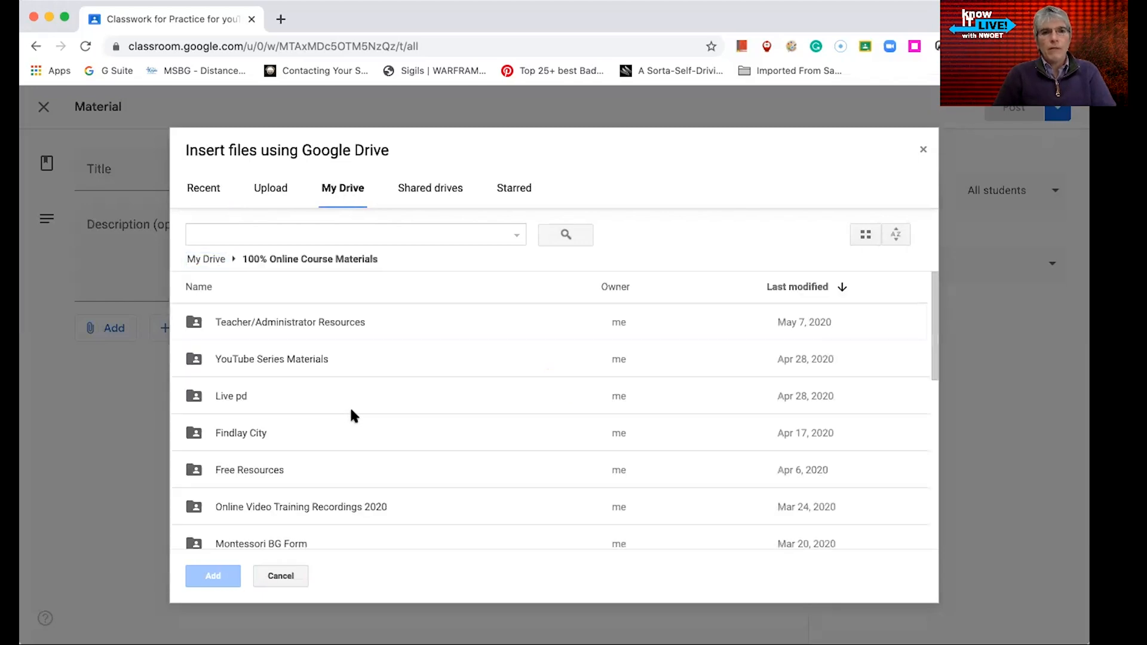
scroll(352, 411, "down", 2)
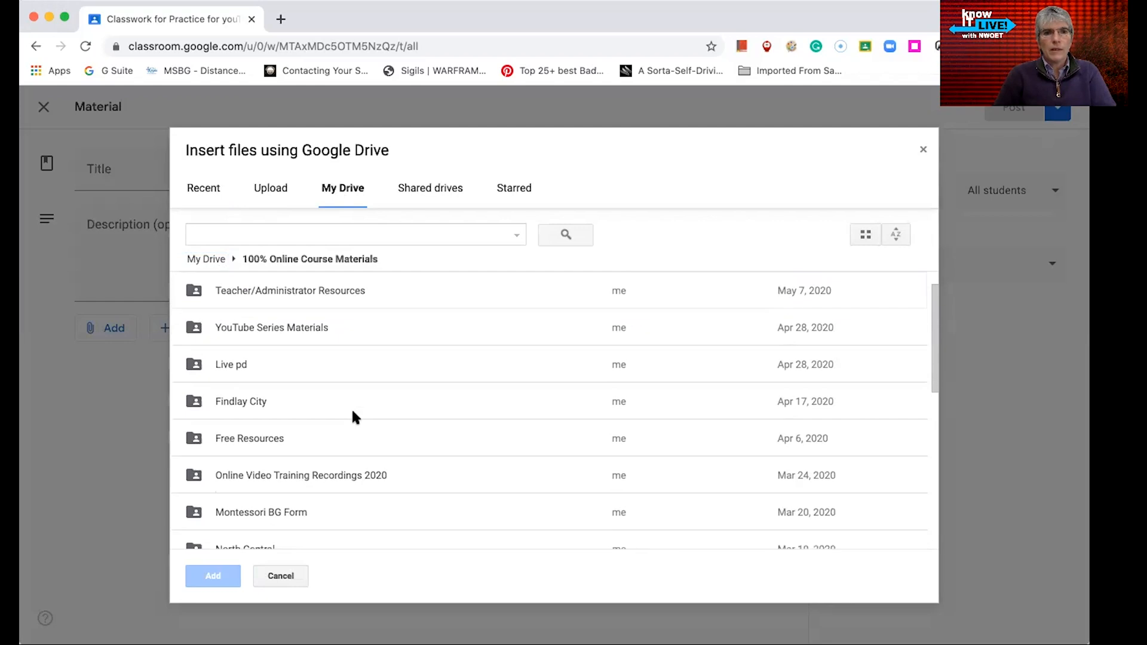
scroll(351, 407, "up", 1)
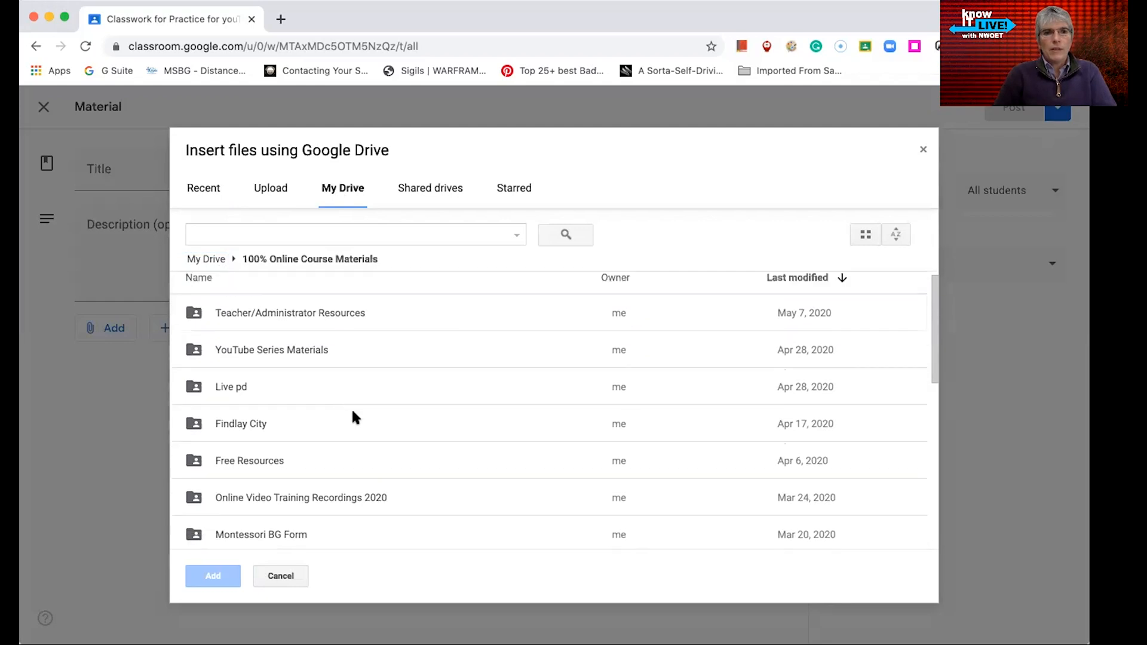
double_click(278, 350)
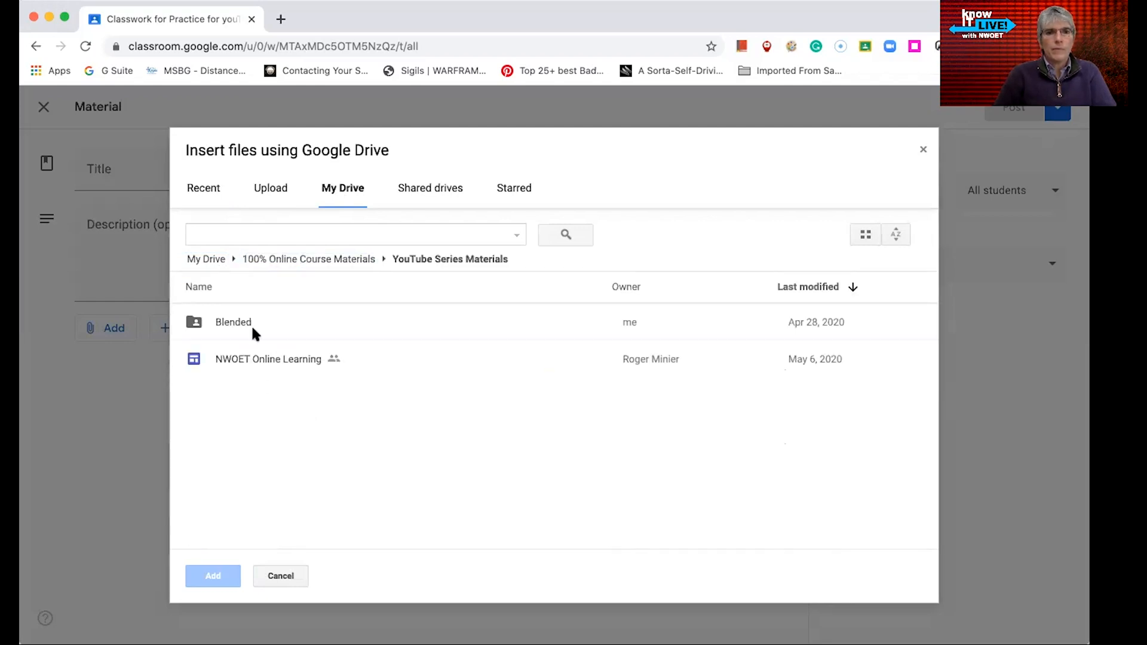
double_click(245, 324)
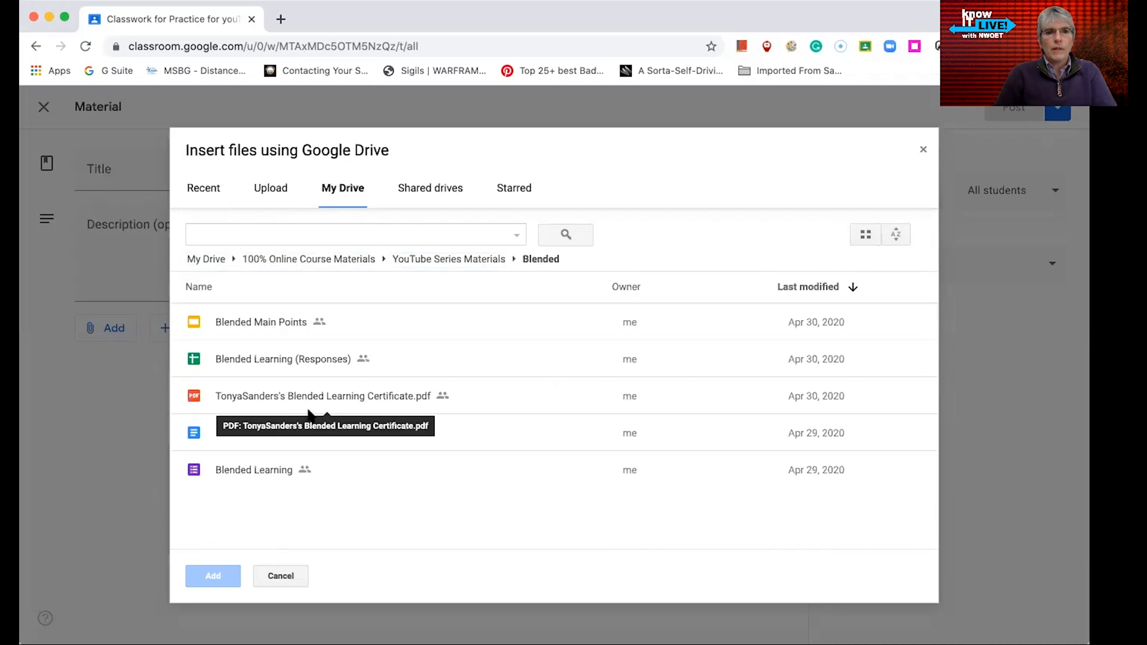
left_click(299, 260)
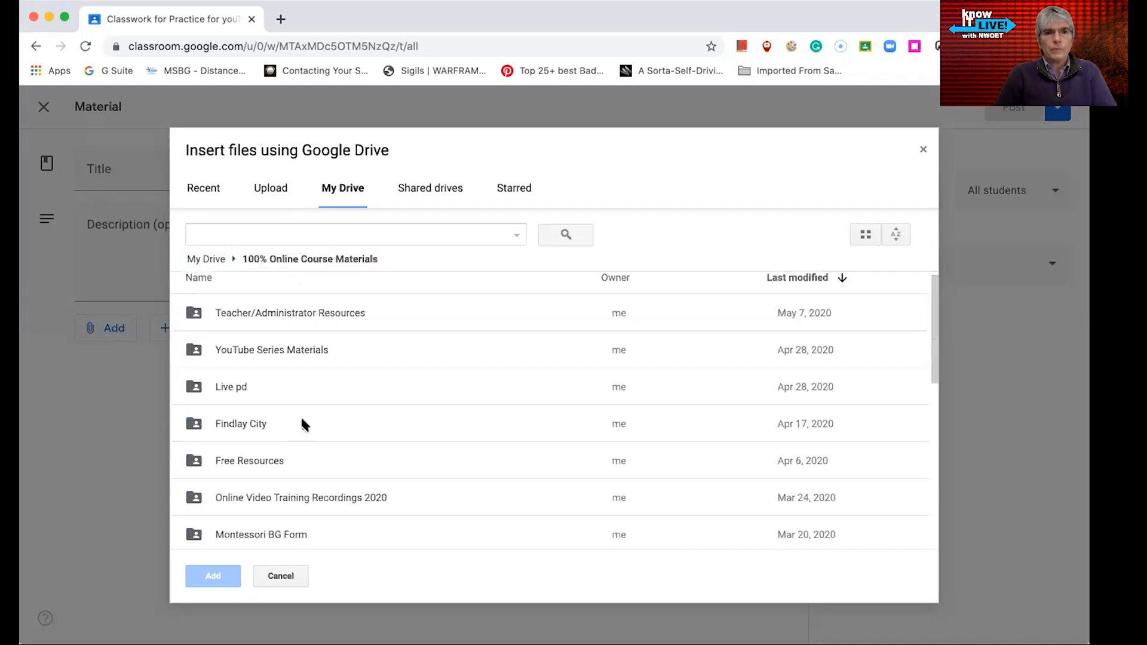
scroll(292, 430, "down", 5)
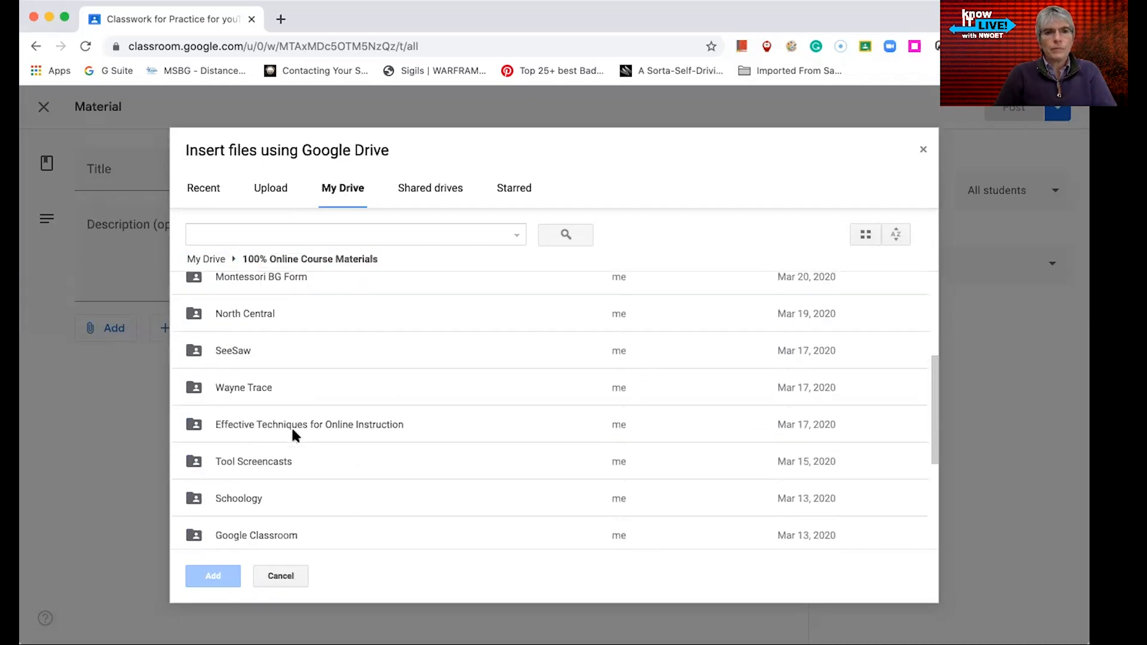
scroll(292, 427, "down", 3)
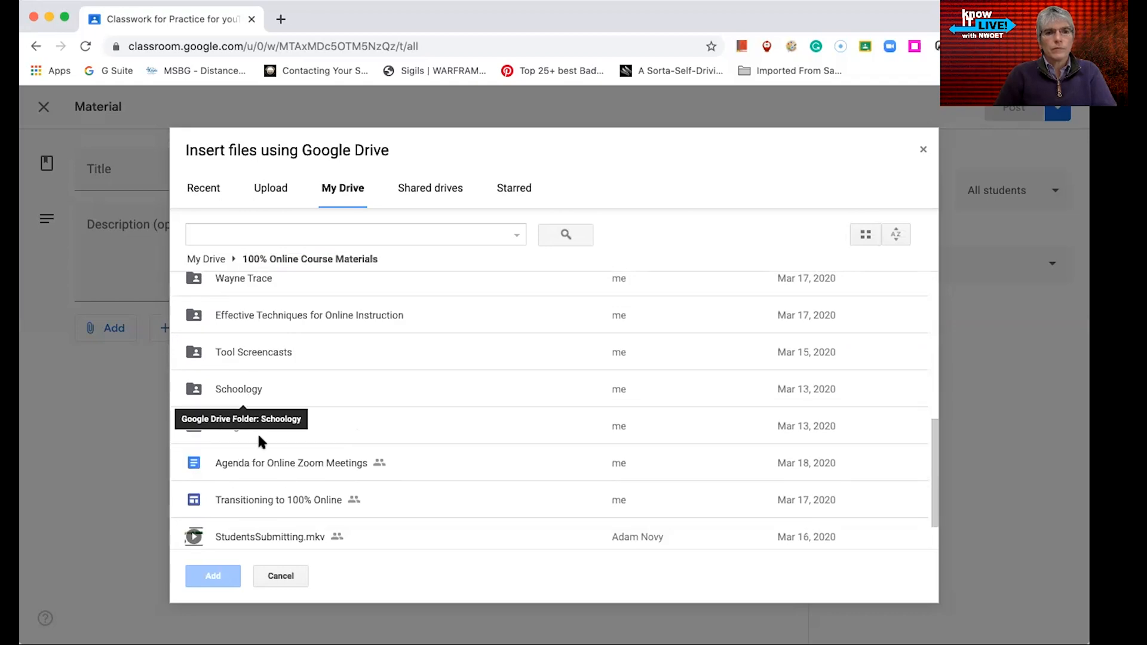
scroll(352, 499, "down", 2)
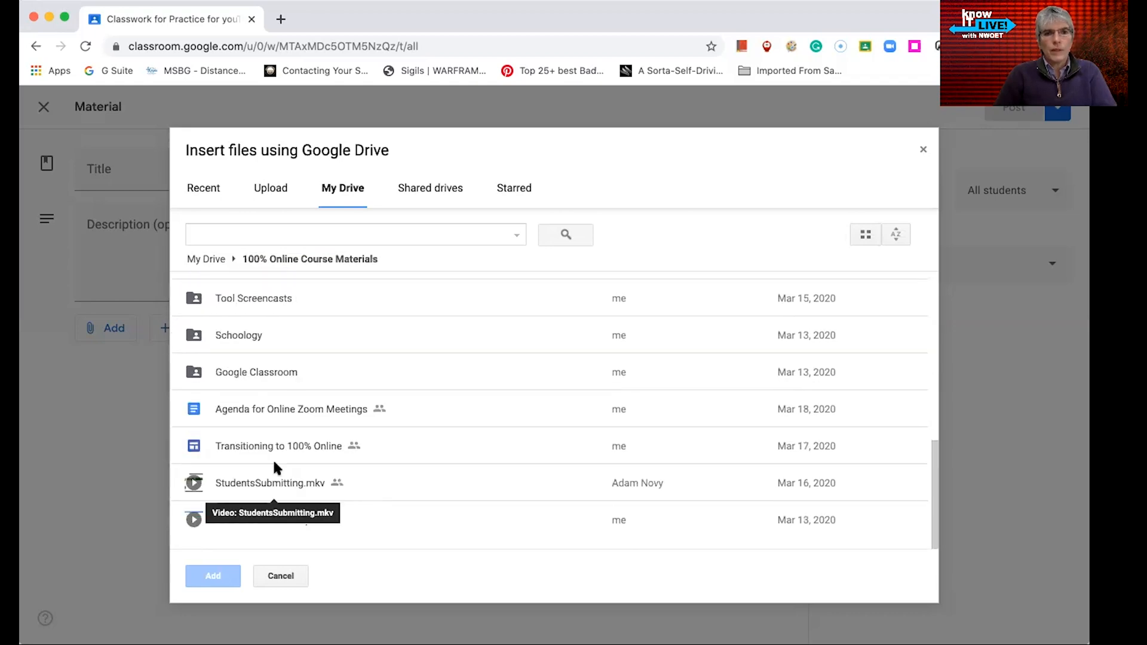
left_click(264, 481)
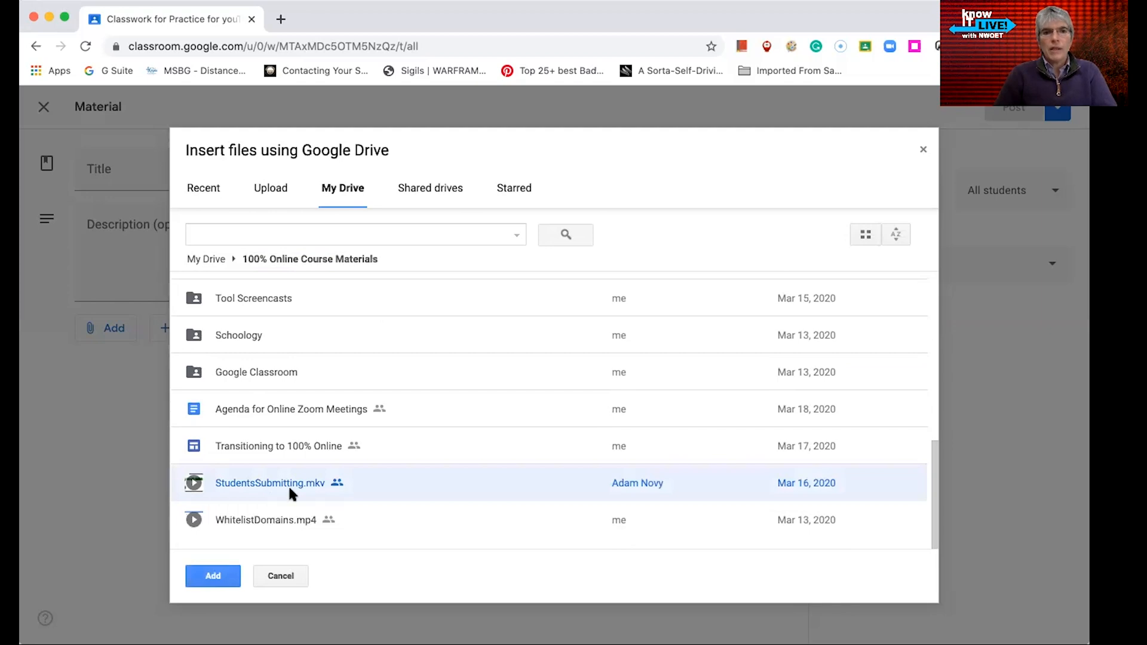
double_click(290, 489)
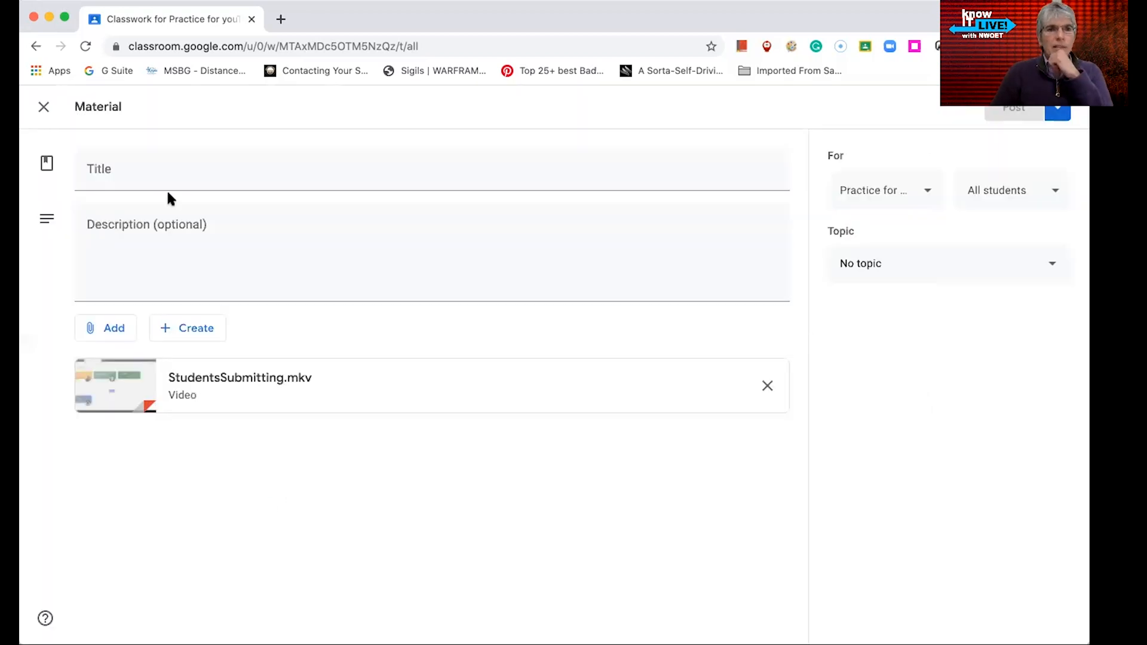
Title the material "Watch this video about this week's expectations"
left_click(187, 169)
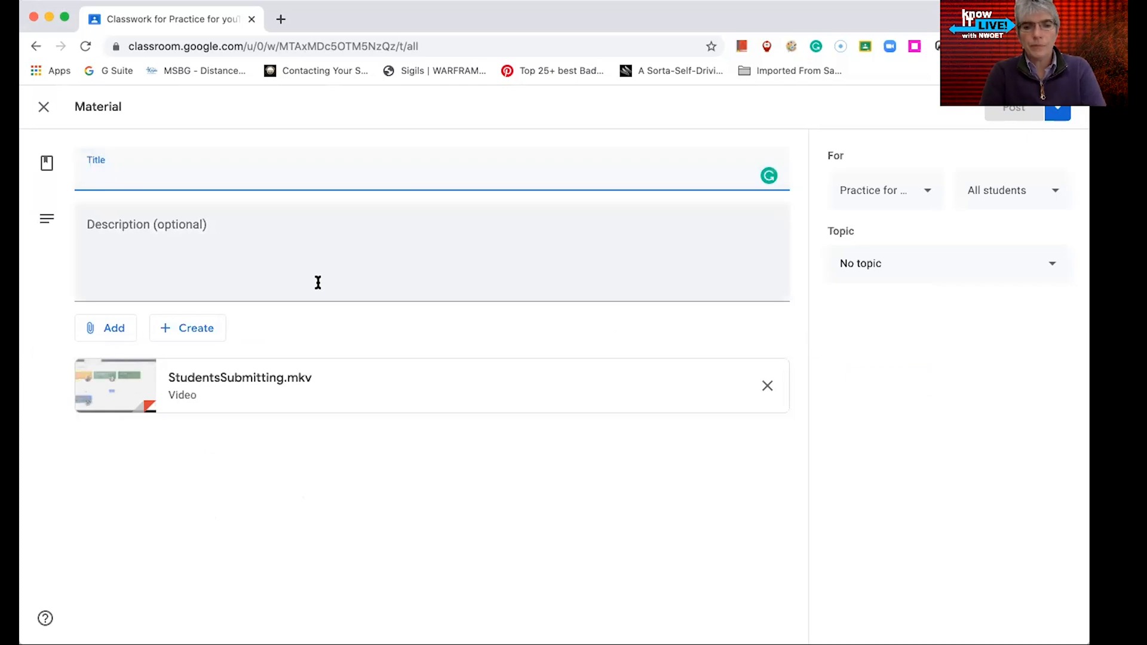
type("Watch this video about this weeks")
key("BackSpace")
type("'s expectations")
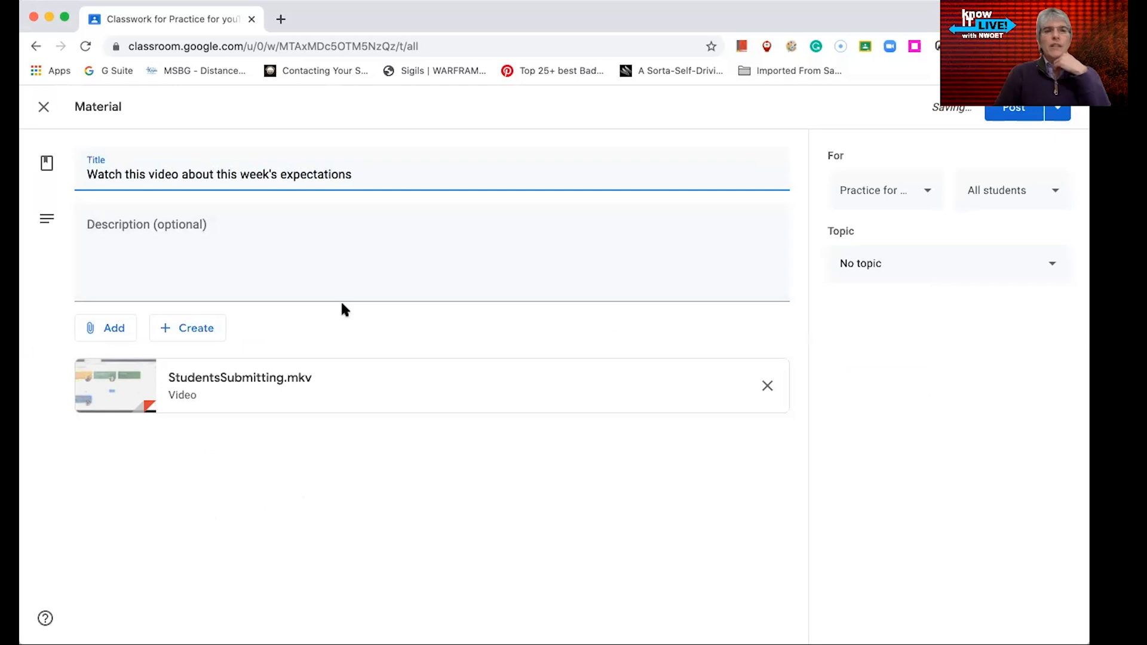
left_click(261, 246)
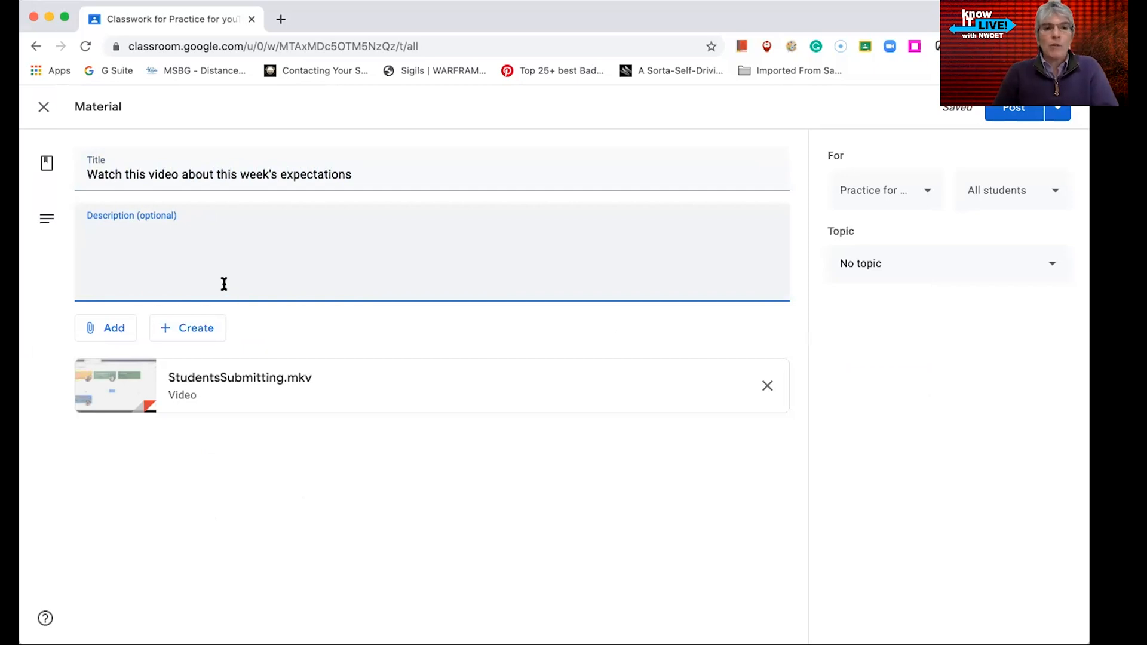
Search YouTube for solar system and attach The Solar System Song (with lyrics) to the material
left_click(99, 337)
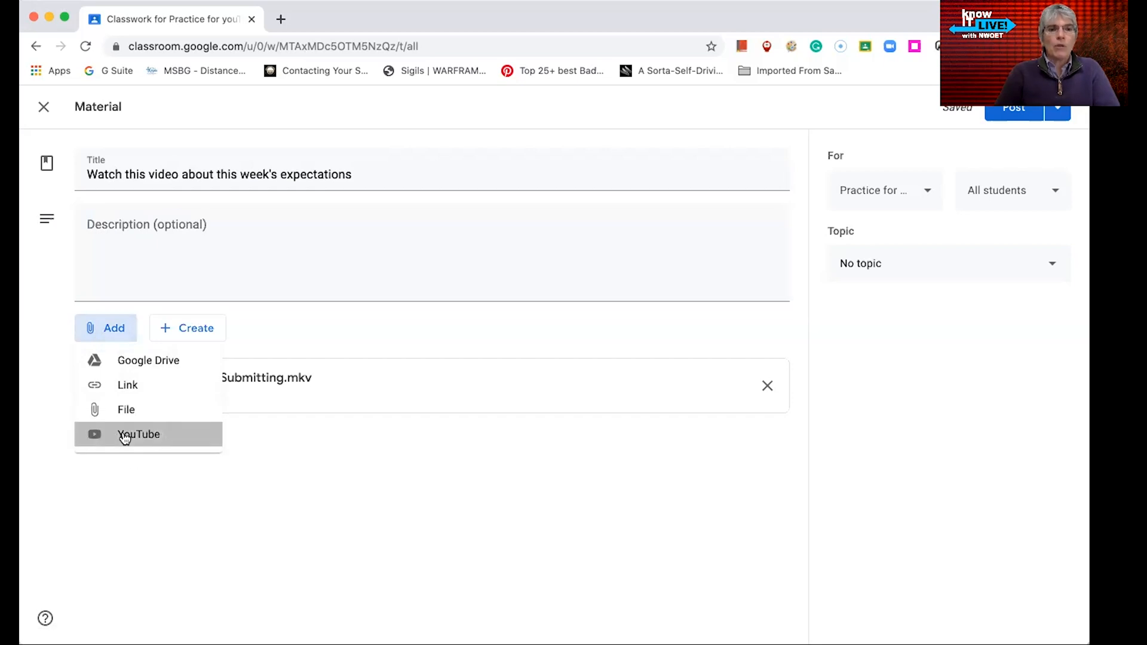
left_click(154, 435)
left_click(375, 240)
type("solar system")
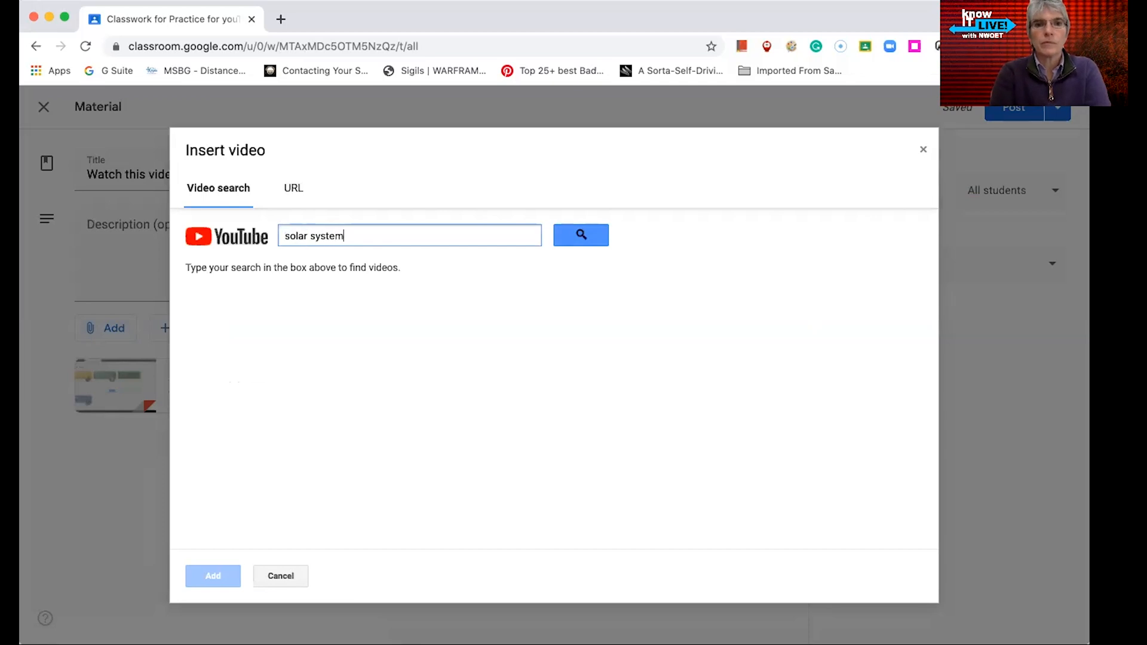
key("Return")
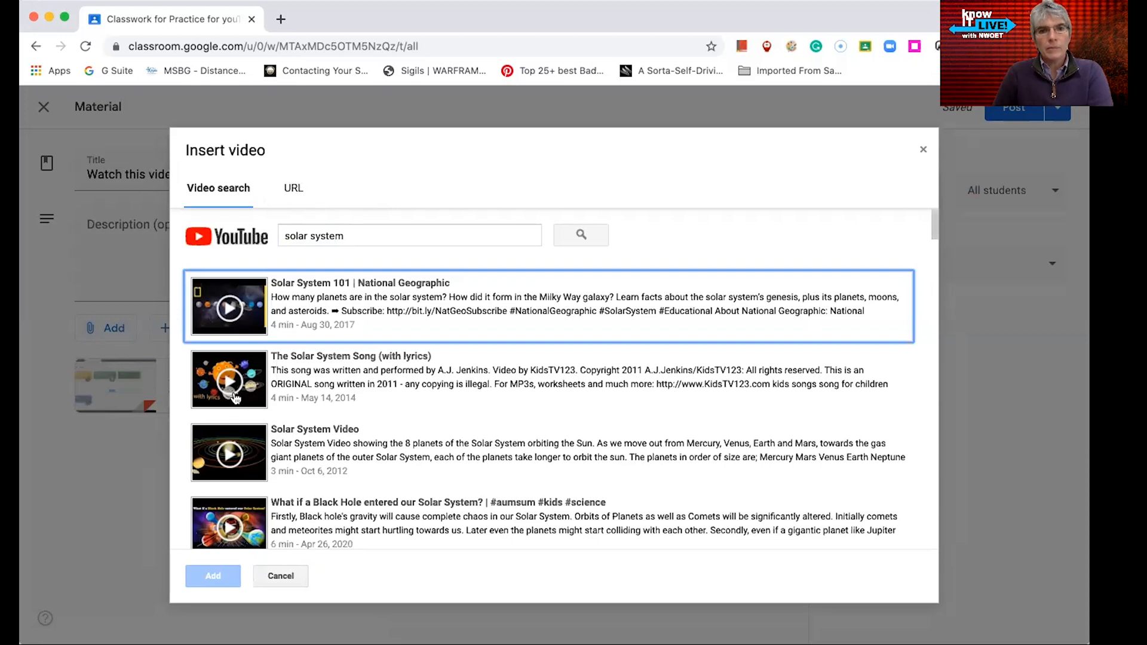
left_click(251, 379)
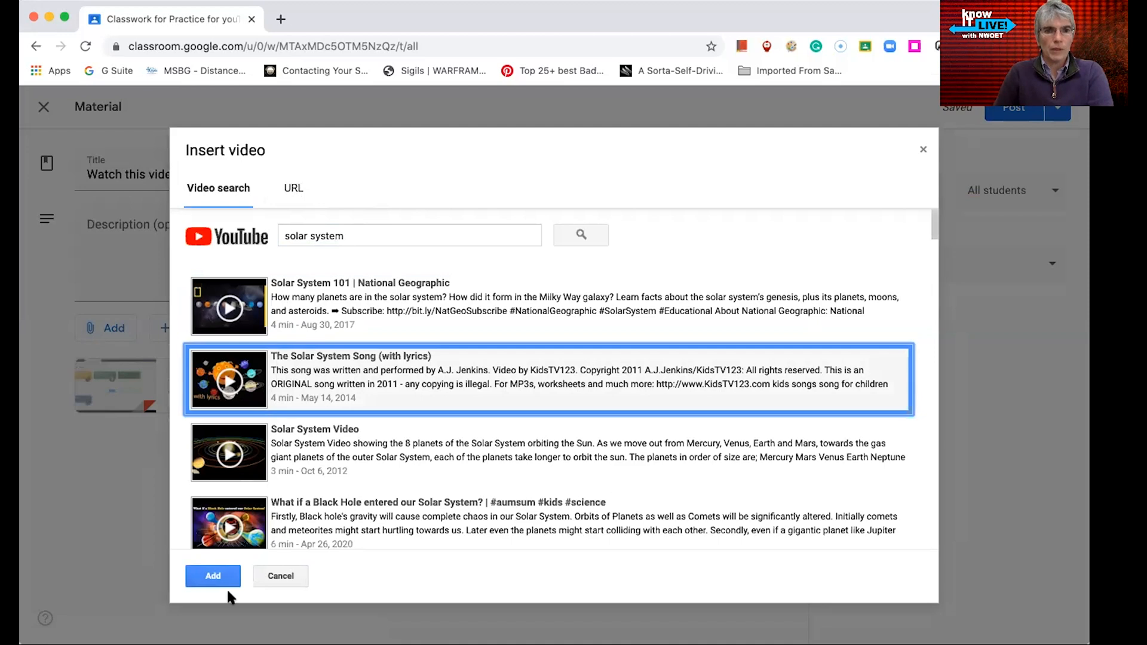
left_click(214, 576)
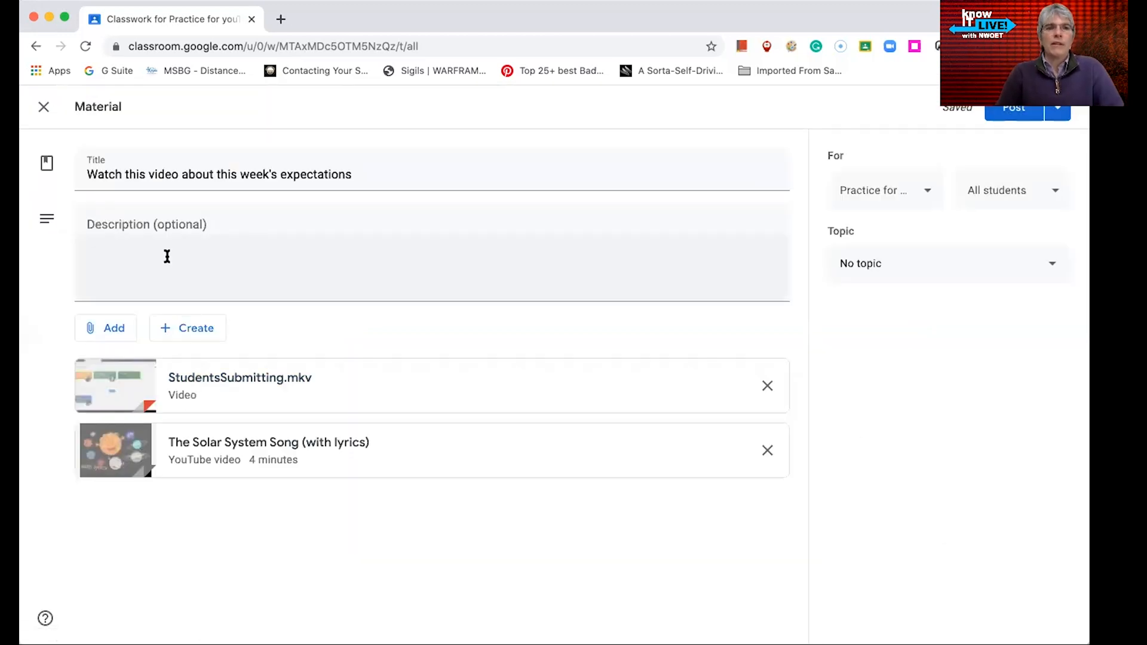
Review the class and student recipient choices, then assign the material to the Week 2 topic
left_click(170, 230)
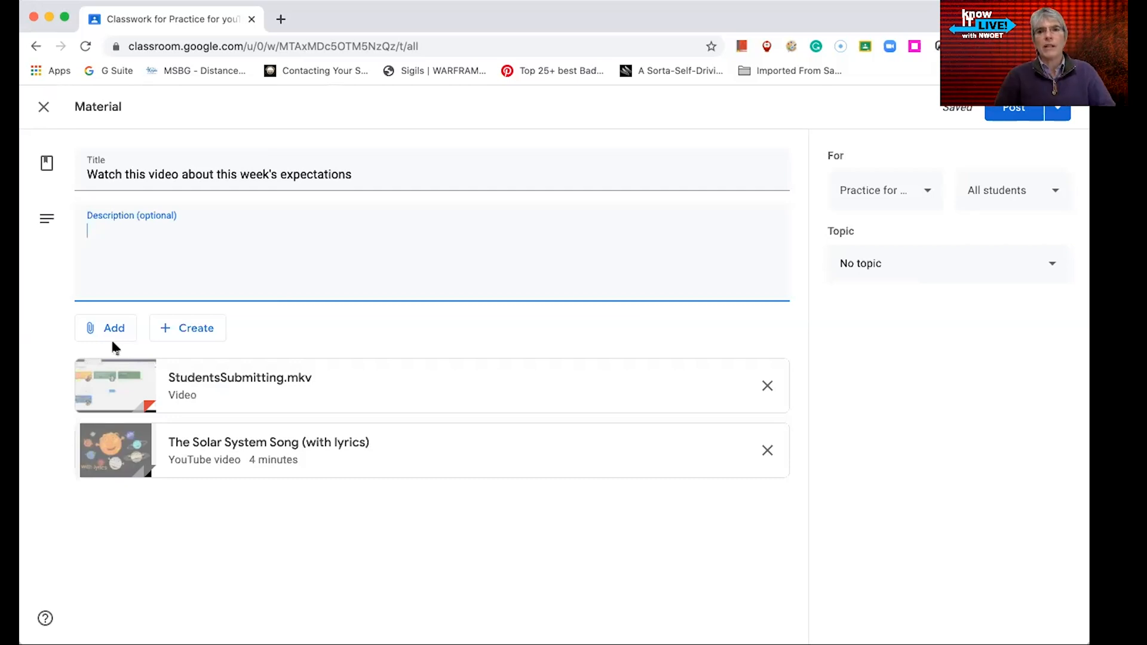
left_click(903, 199)
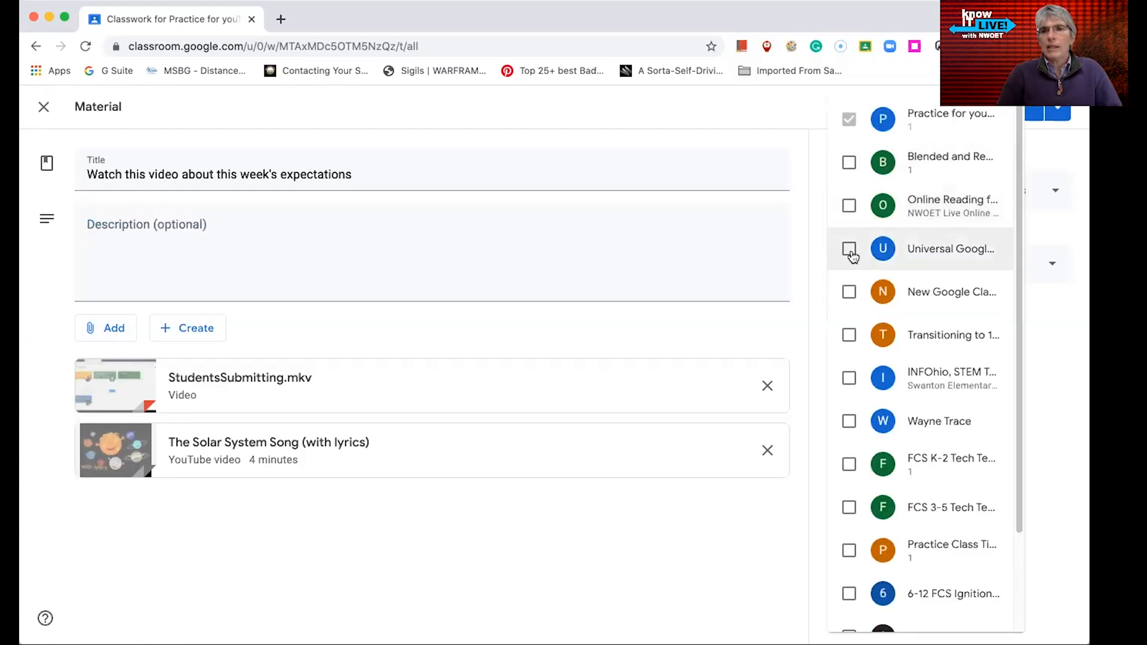
left_click(763, 567)
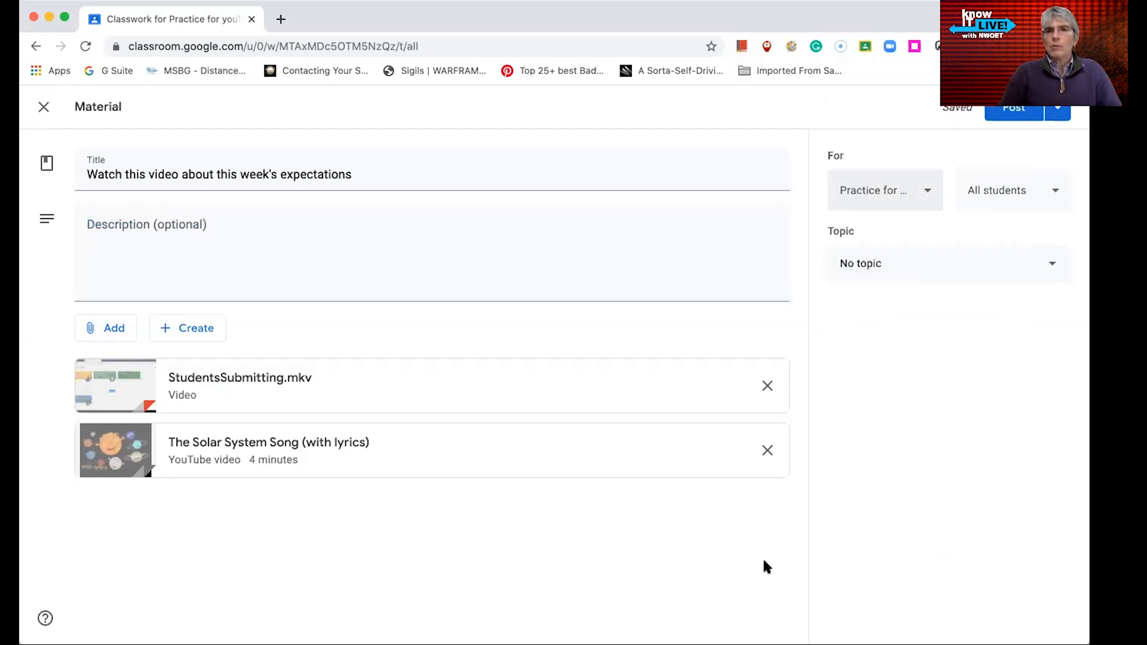
left_click(1049, 190)
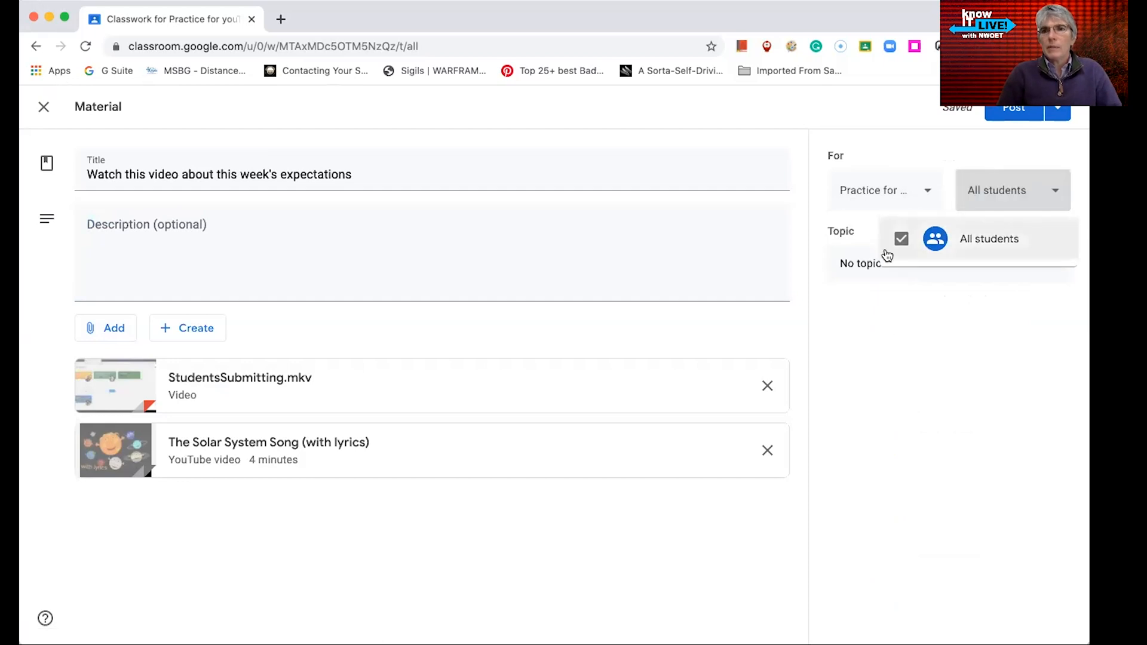
left_click(864, 390)
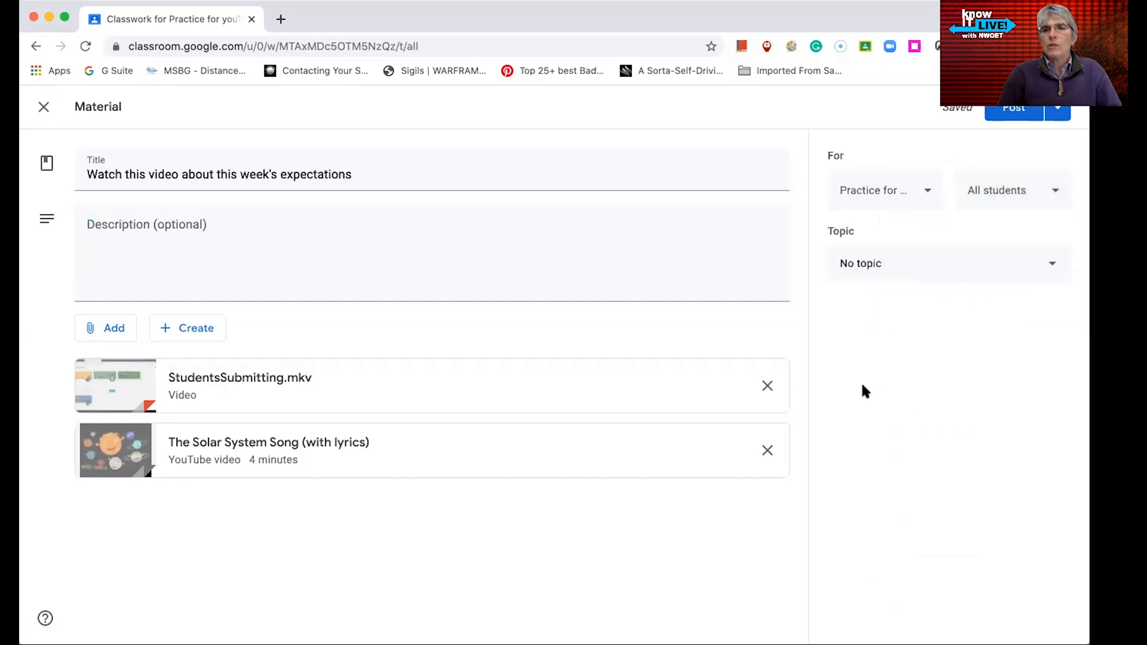
left_click(1049, 265)
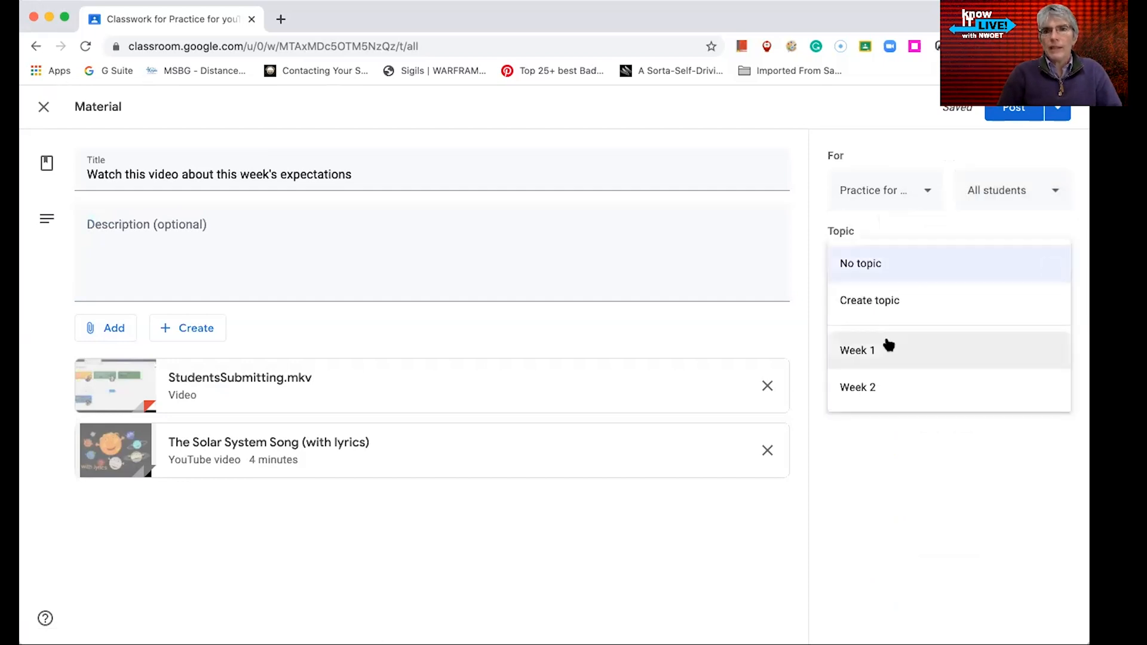
left_click(869, 403)
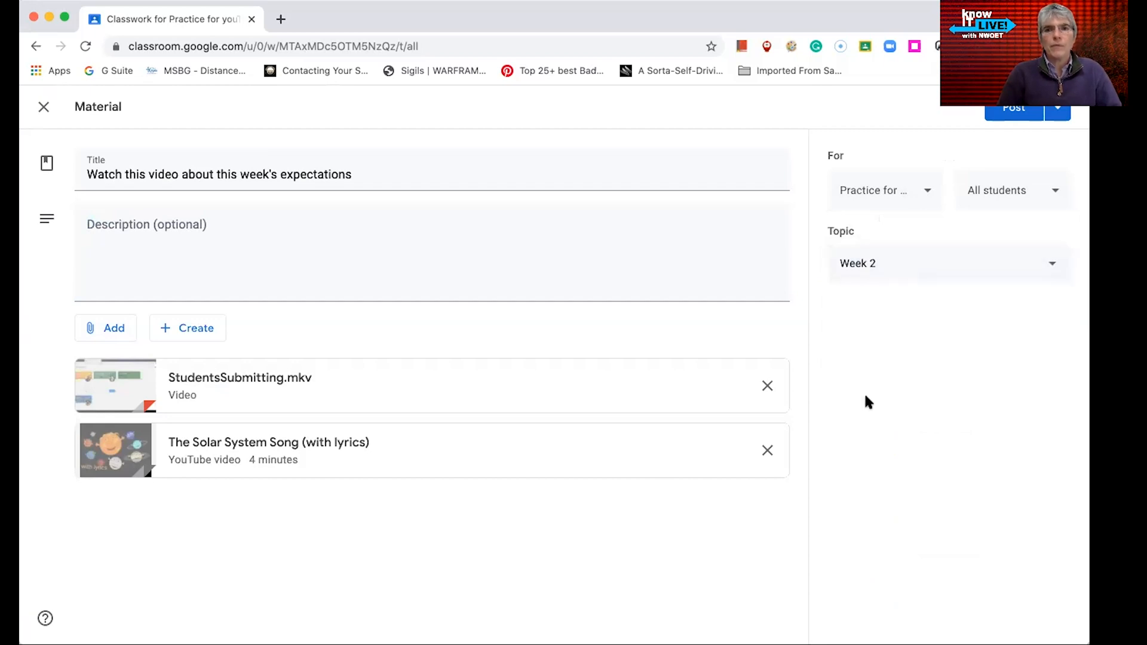
Post the material to the class
left_click(1057, 111)
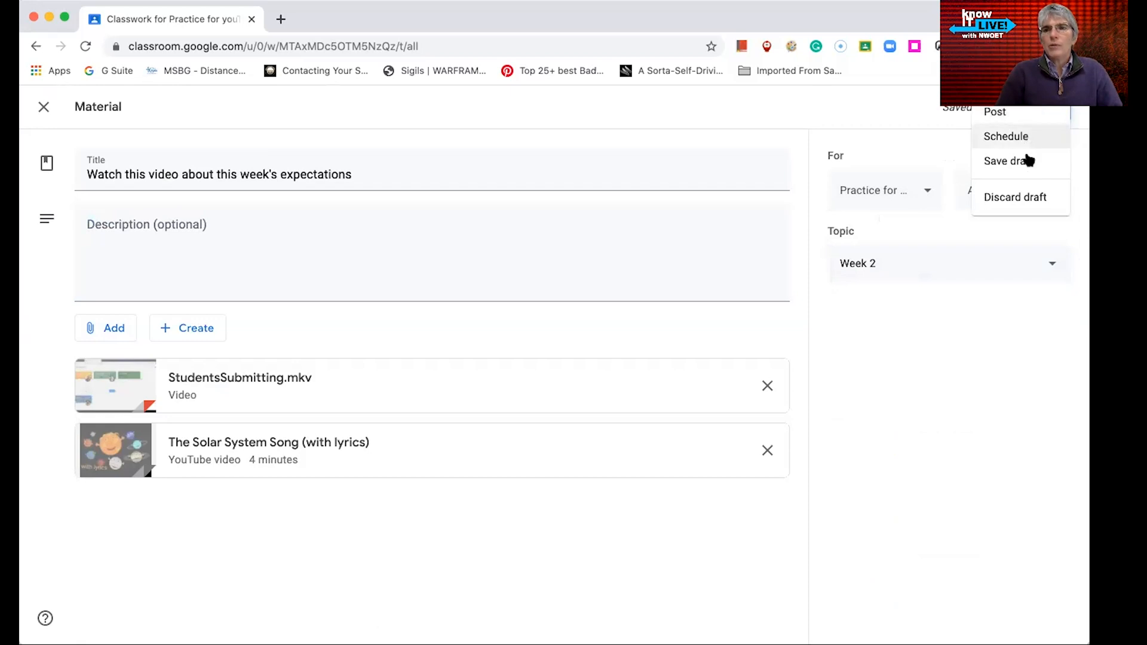
left_click(890, 144)
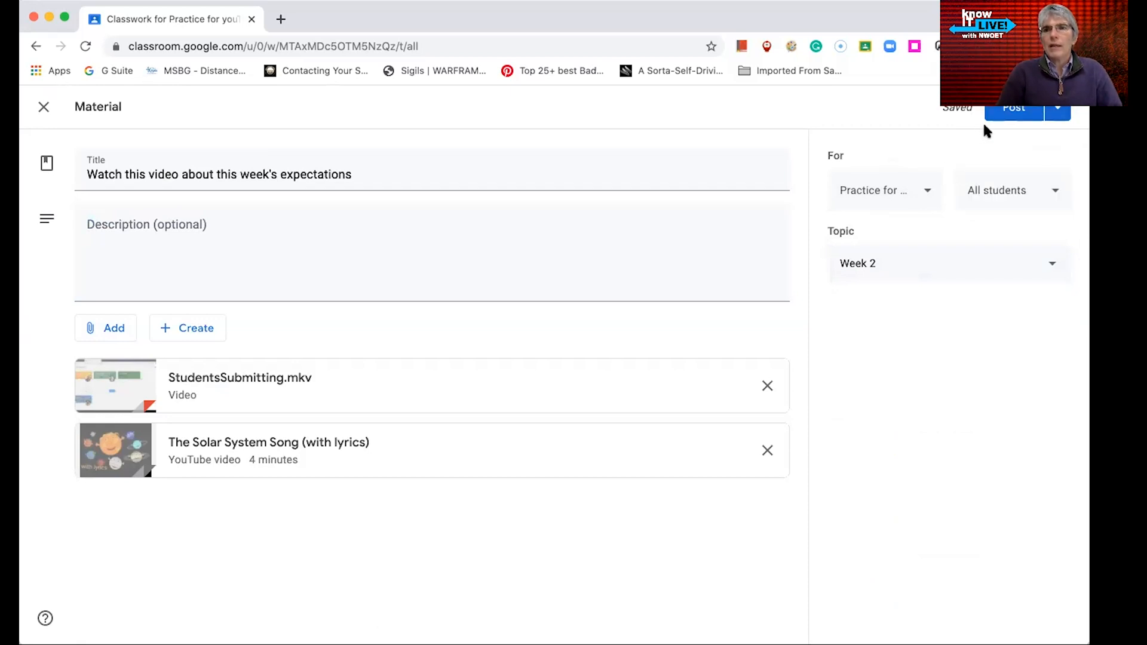
left_click(1011, 113)
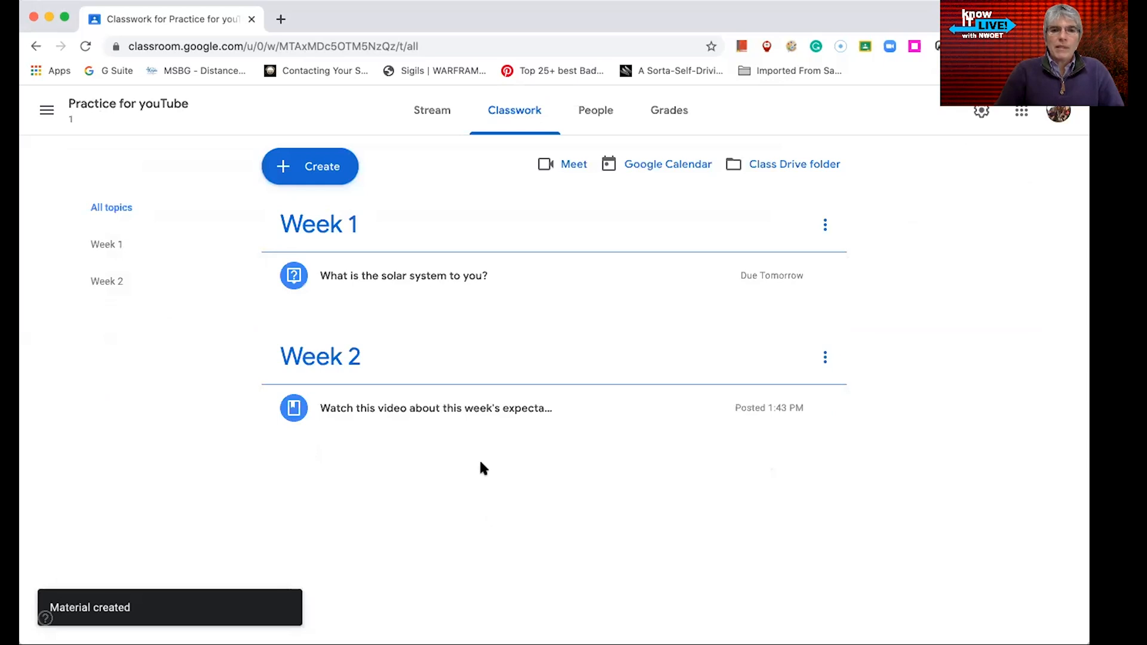
Demonstrate reordering by dragging the material into Week 1 and back, and the Week 2 topic above Week 1 and back
left_click_drag(621, 412, 586, 313)
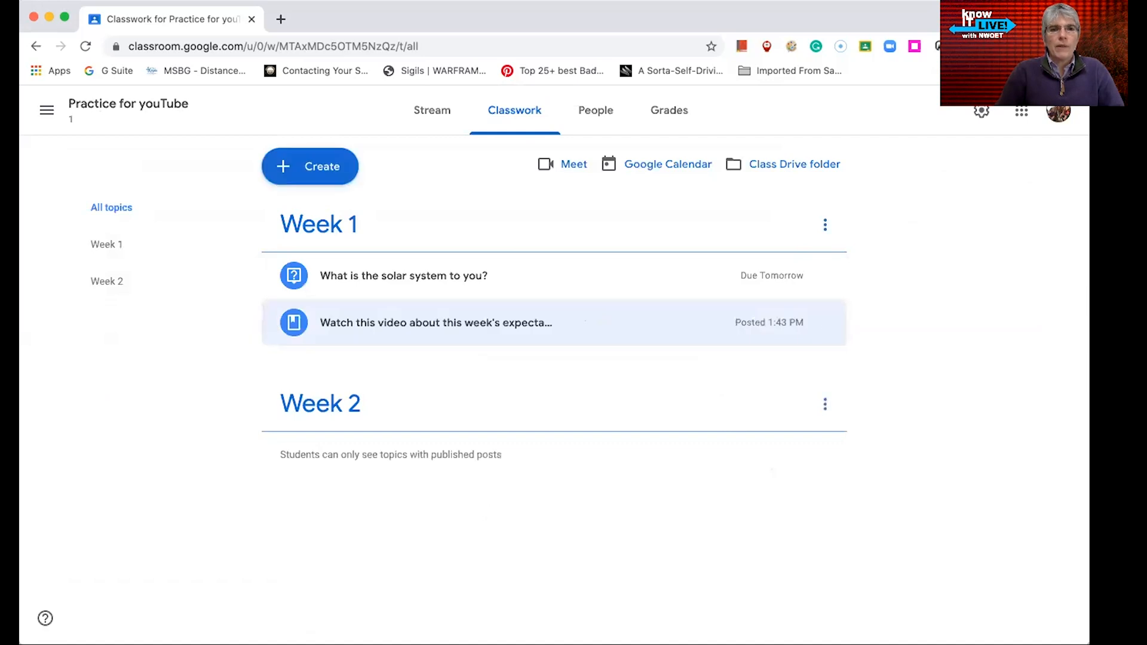
left_click_drag(419, 329, 426, 457)
left_click_drag(340, 345, 360, 240)
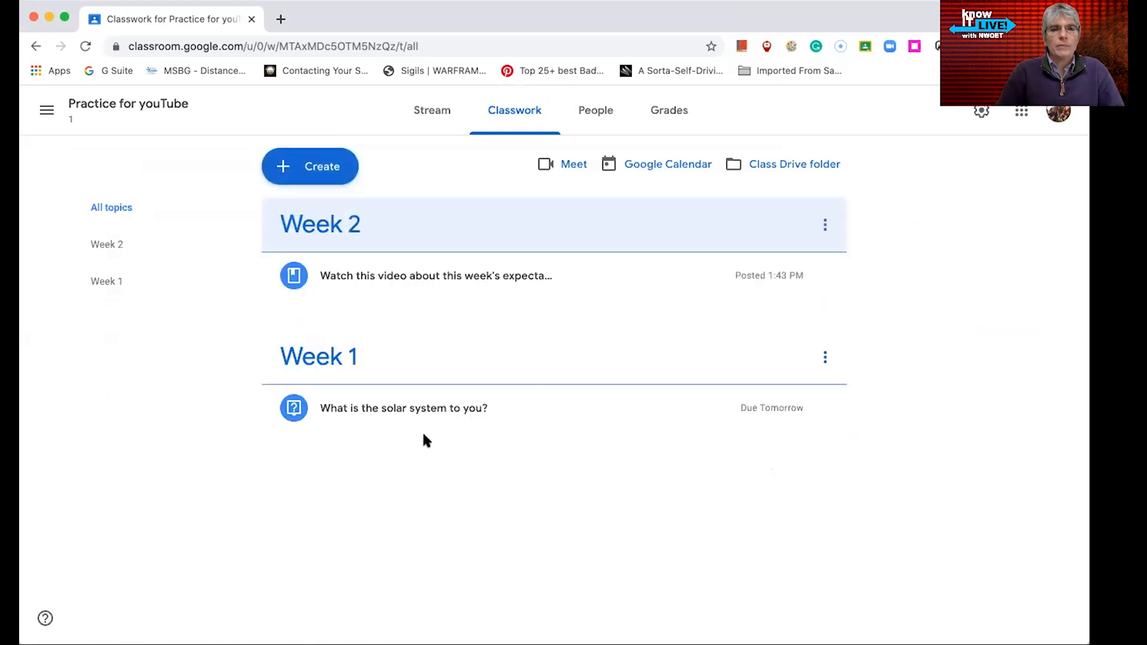
left_click_drag(409, 276, 412, 407)
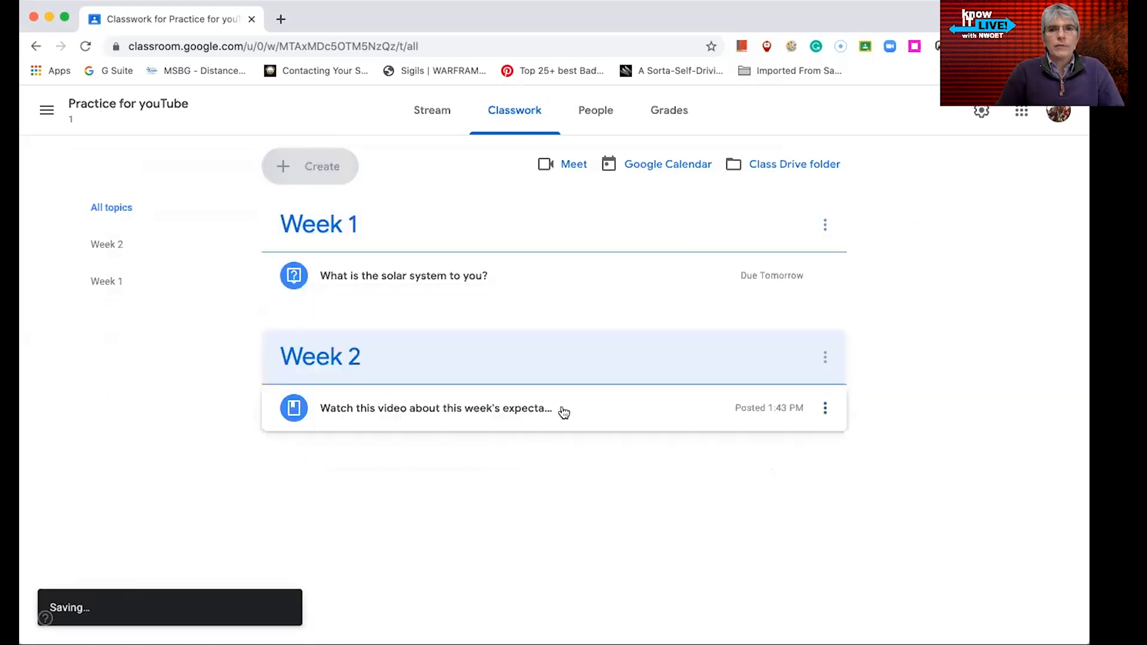
Open the options menus of the Week 2 topic and of its material to review the available actions
left_click(825, 359)
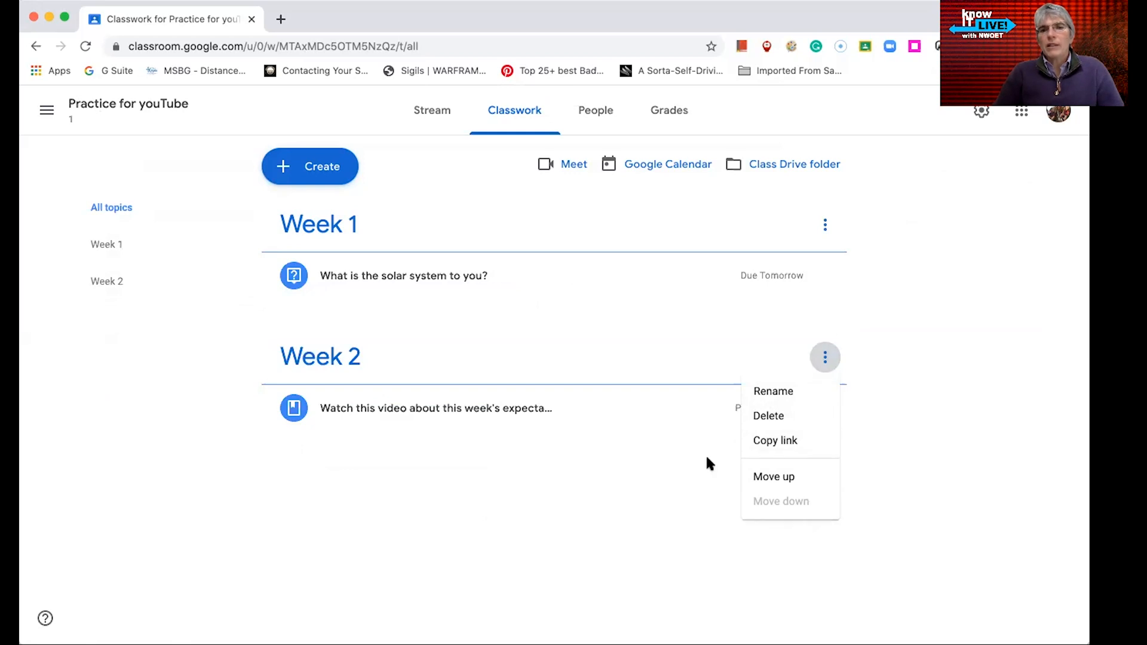
left_click(485, 531)
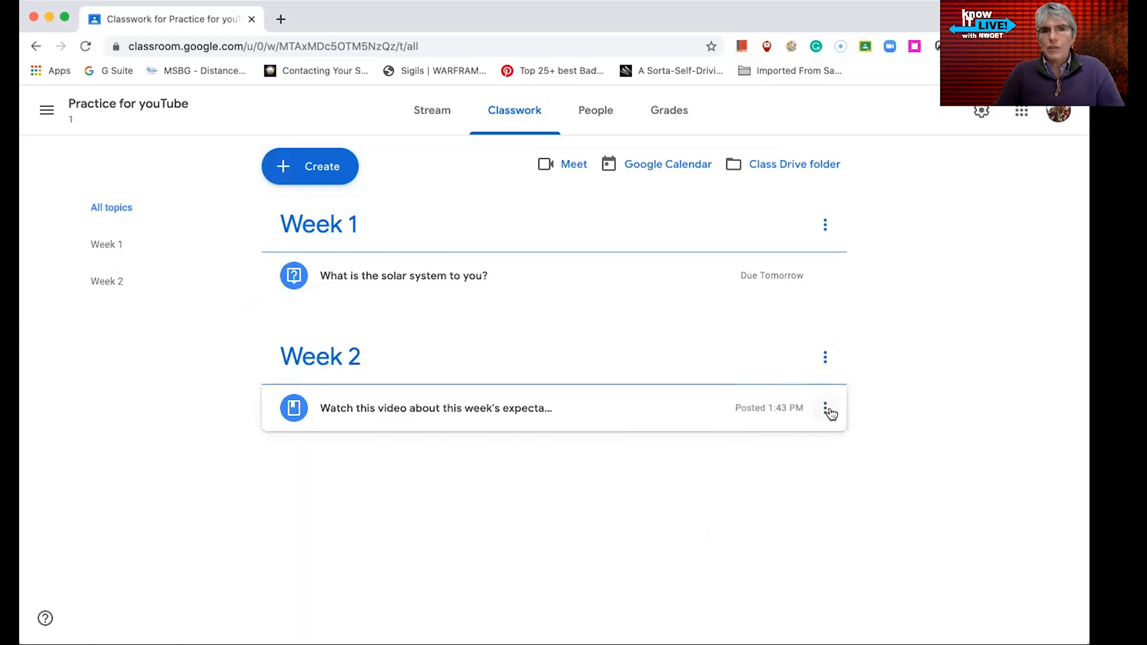
left_click(829, 412)
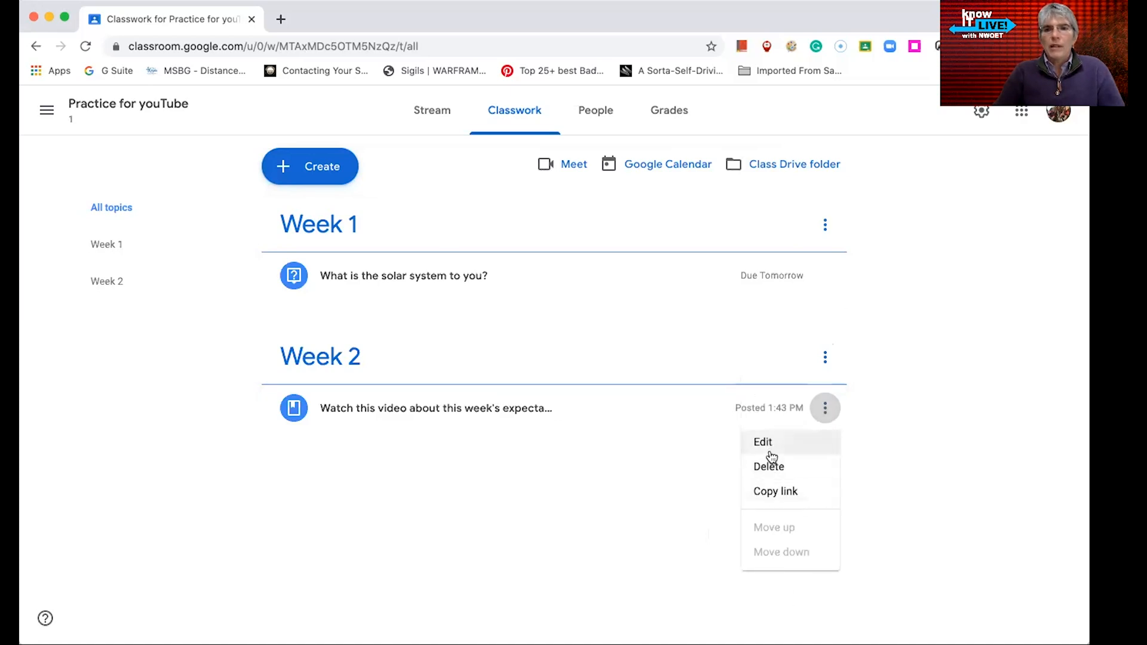
left_click(674, 491)
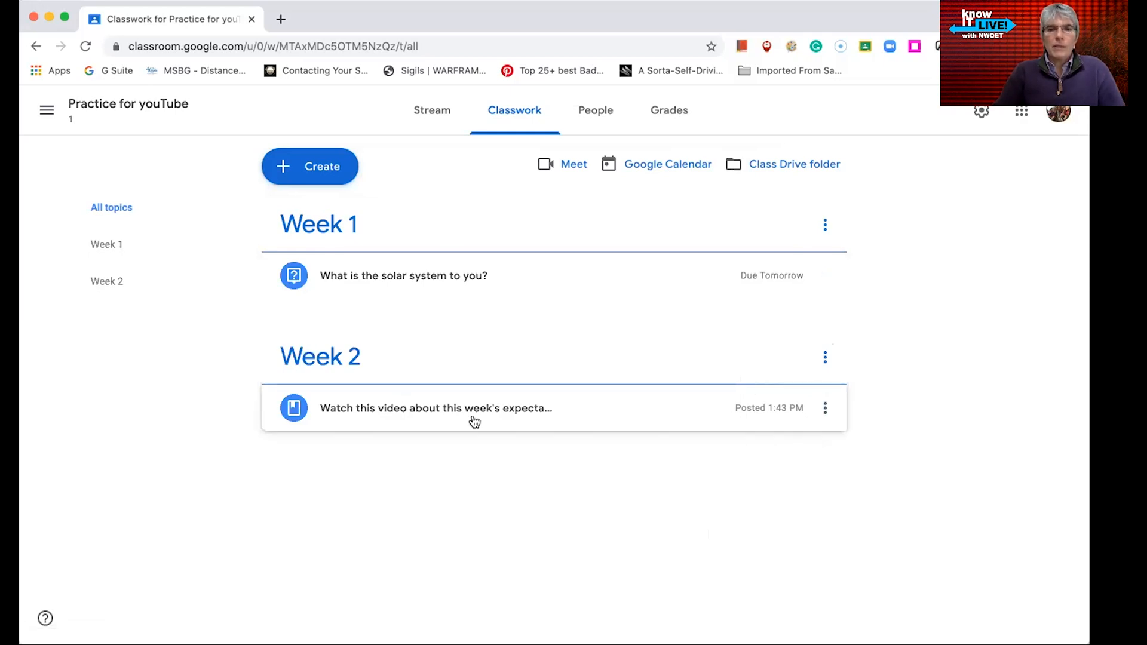
Create a new assignment titled "Google Doc Option for answering questions"
left_click(322, 173)
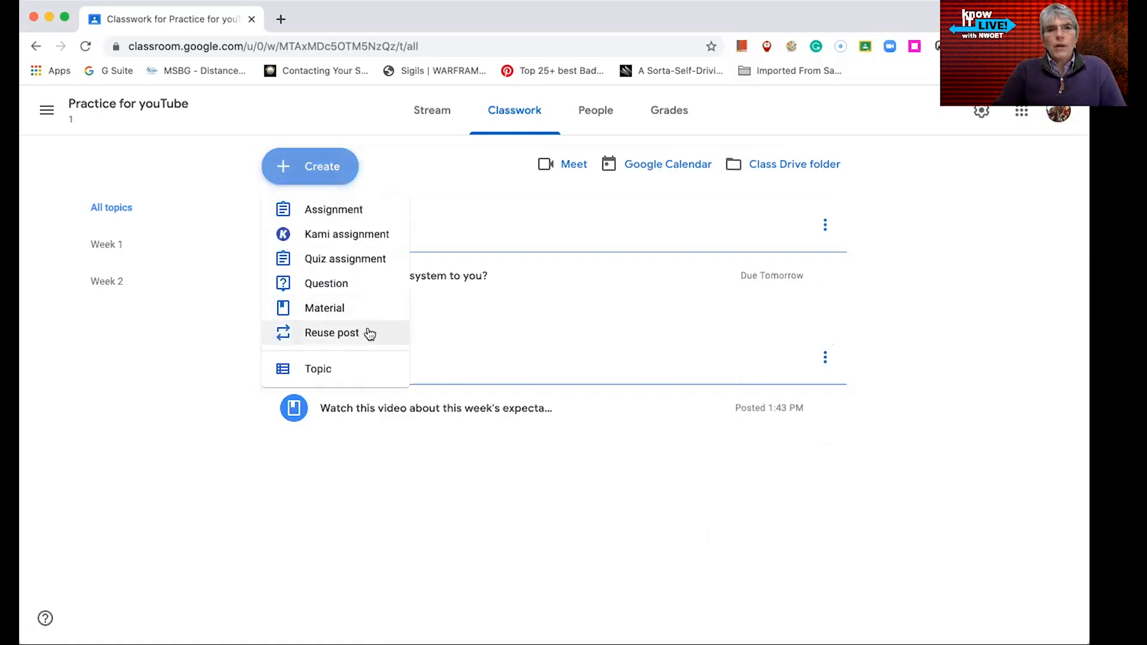
left_click(346, 220)
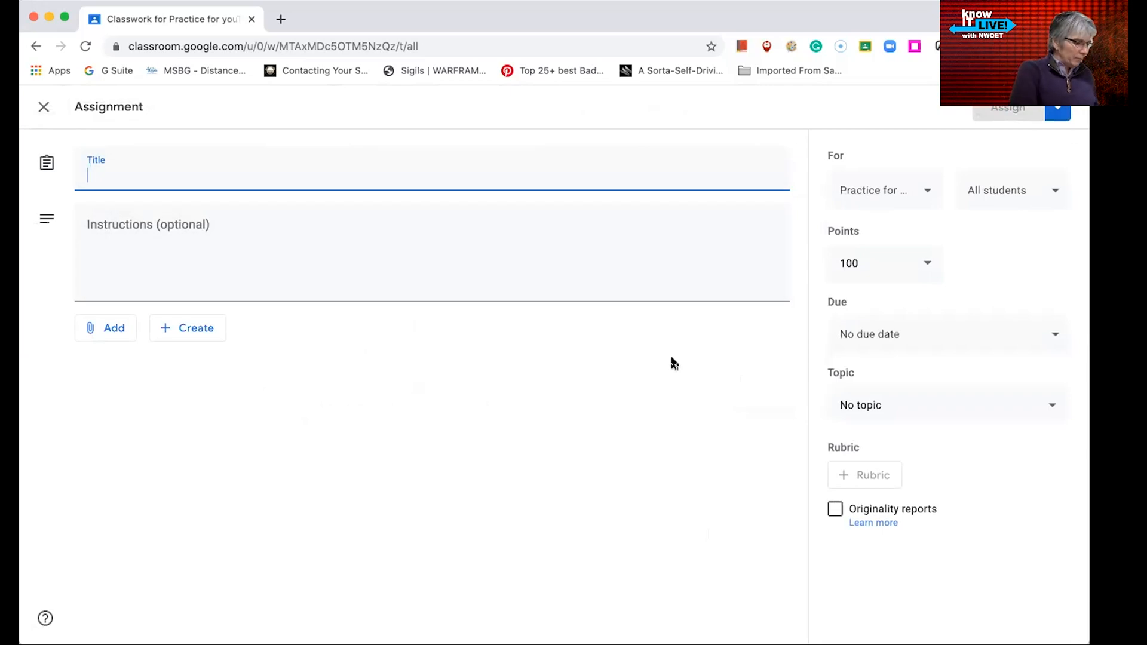
type("Goog")
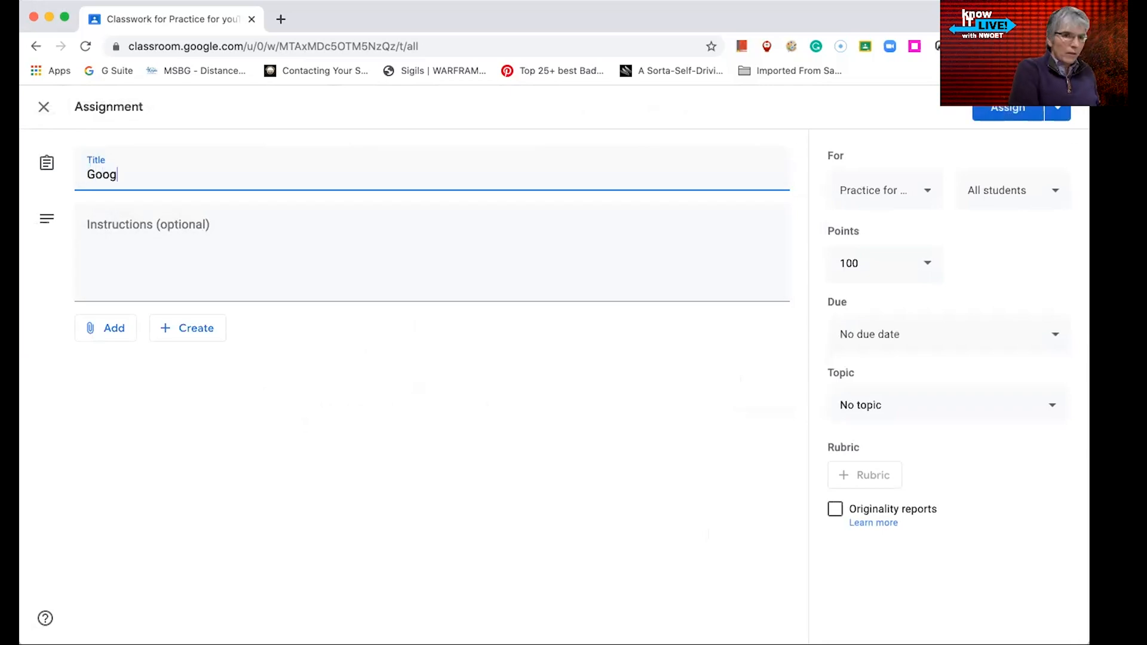
type("le Doc Option")
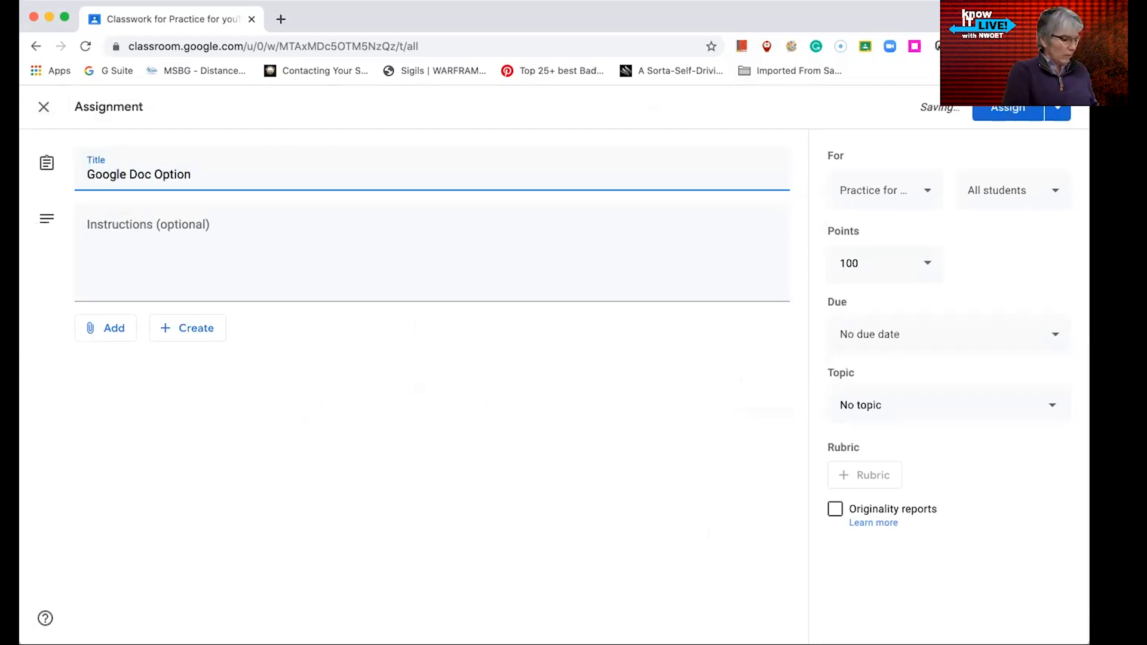
type(" for answering questions")
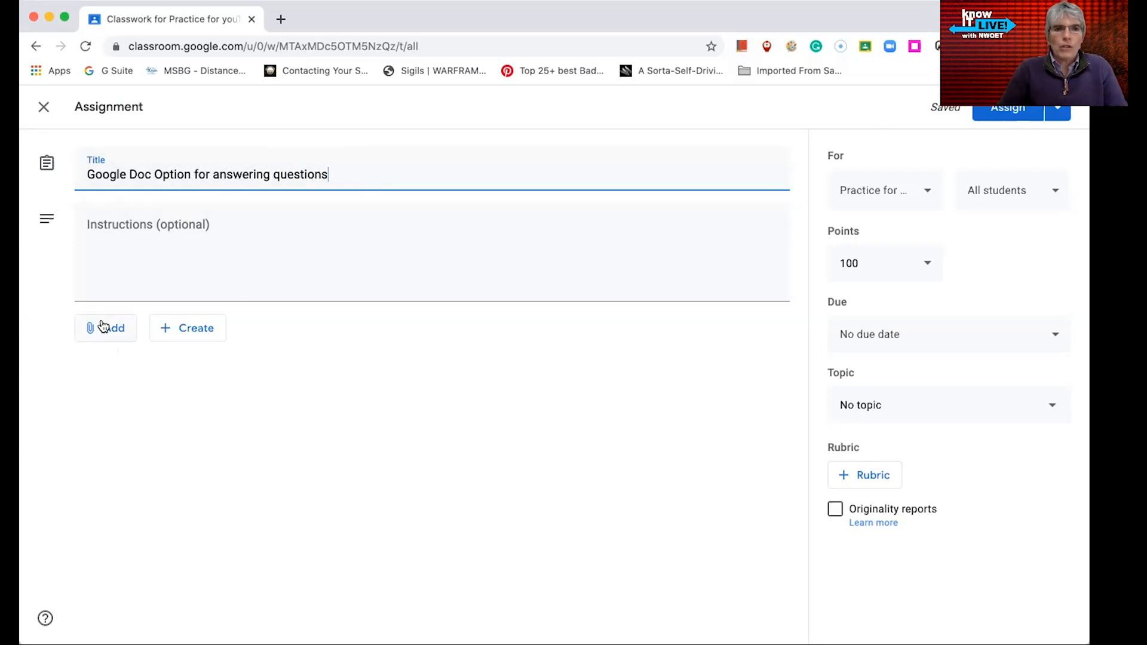
Attach the "Adding 'Text' box in Google Docs" document from Google Drive to the assignment
left_click(139, 293)
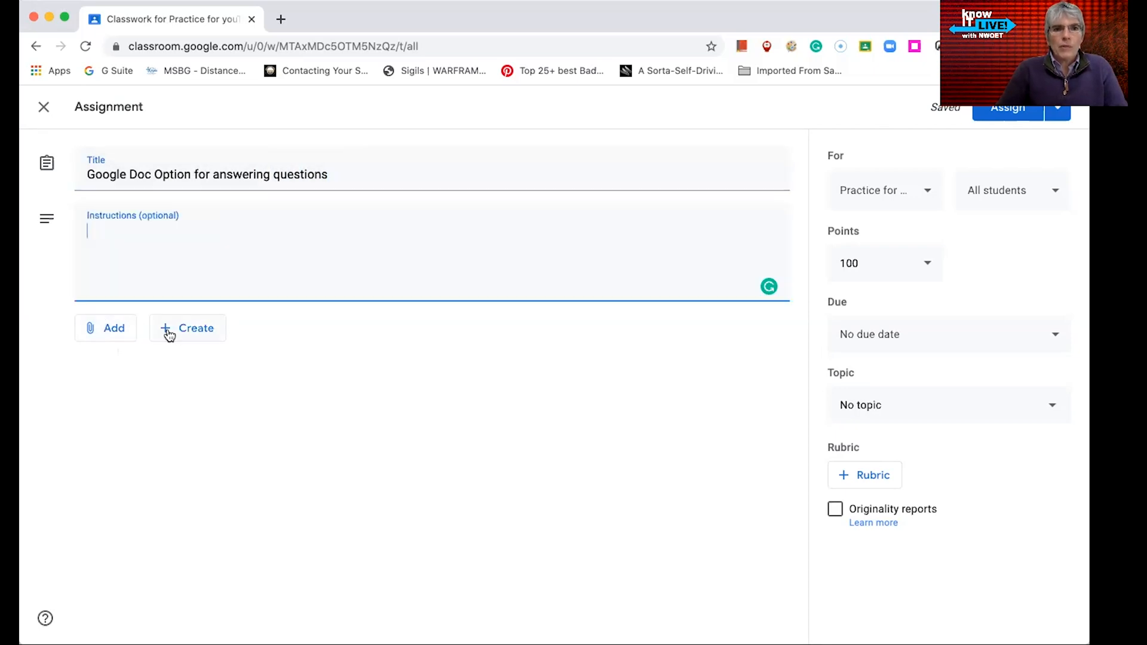
left_click(113, 328)
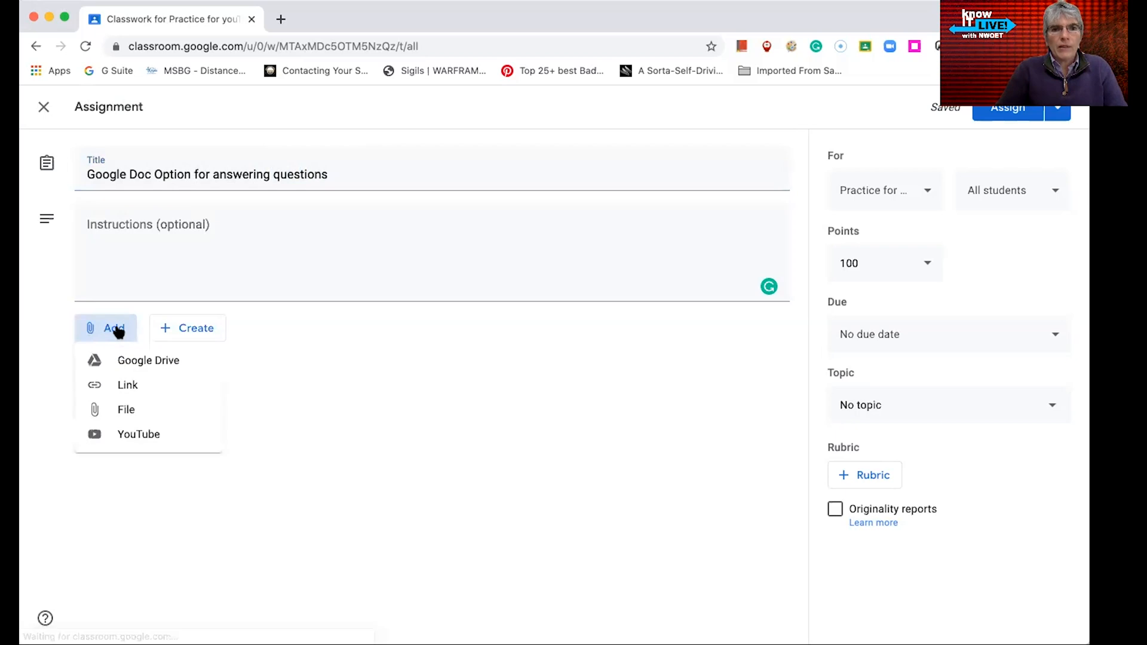
left_click(133, 364)
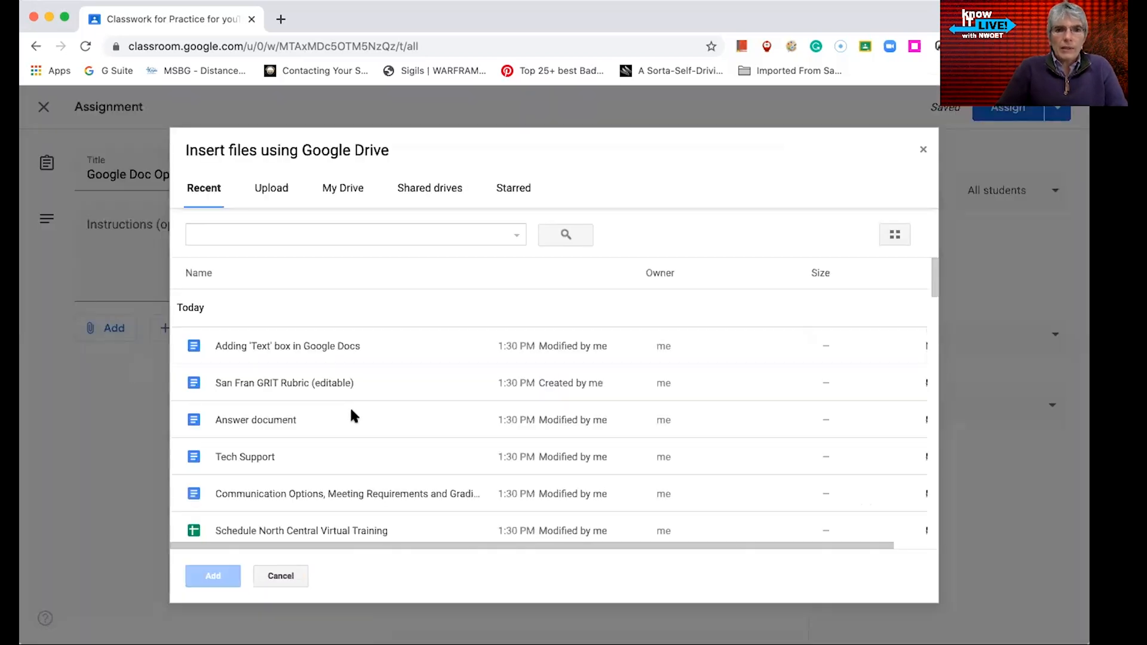
double_click(308, 333)
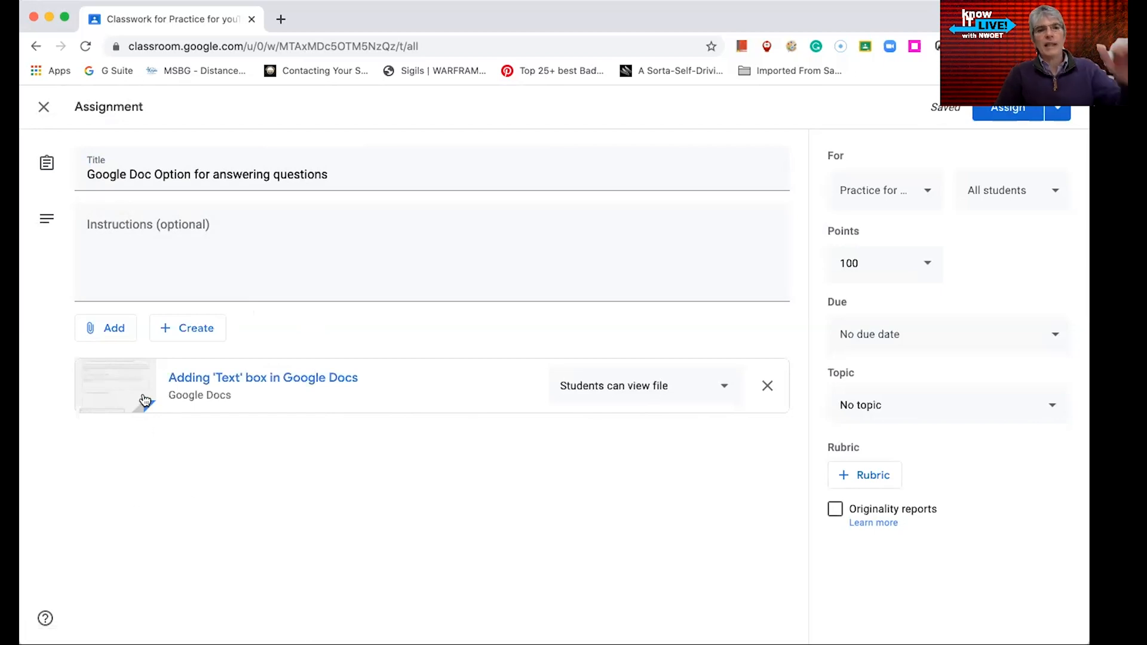
Set the attached document to Make a copy for each student
left_click(113, 322)
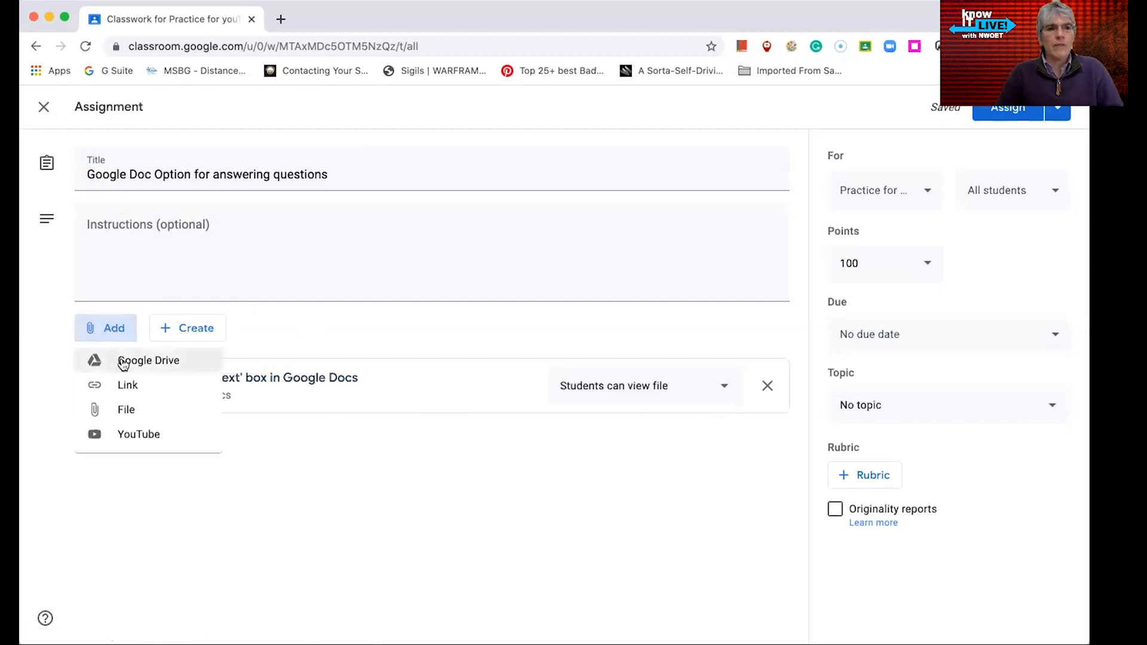
left_click(379, 547)
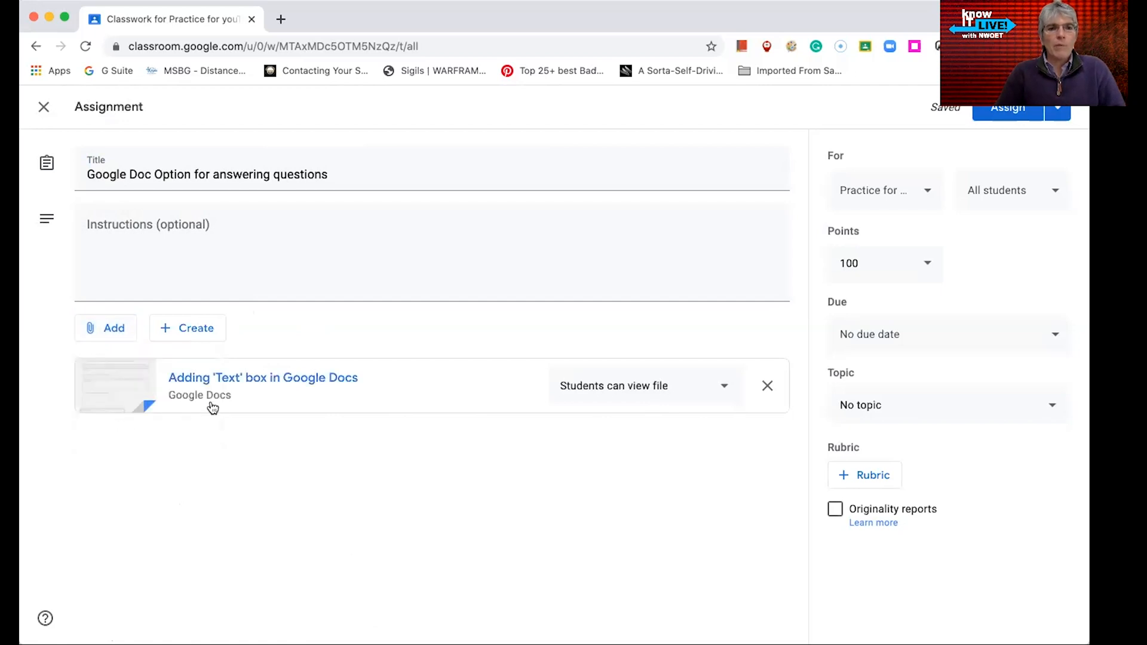
left_click(726, 393)
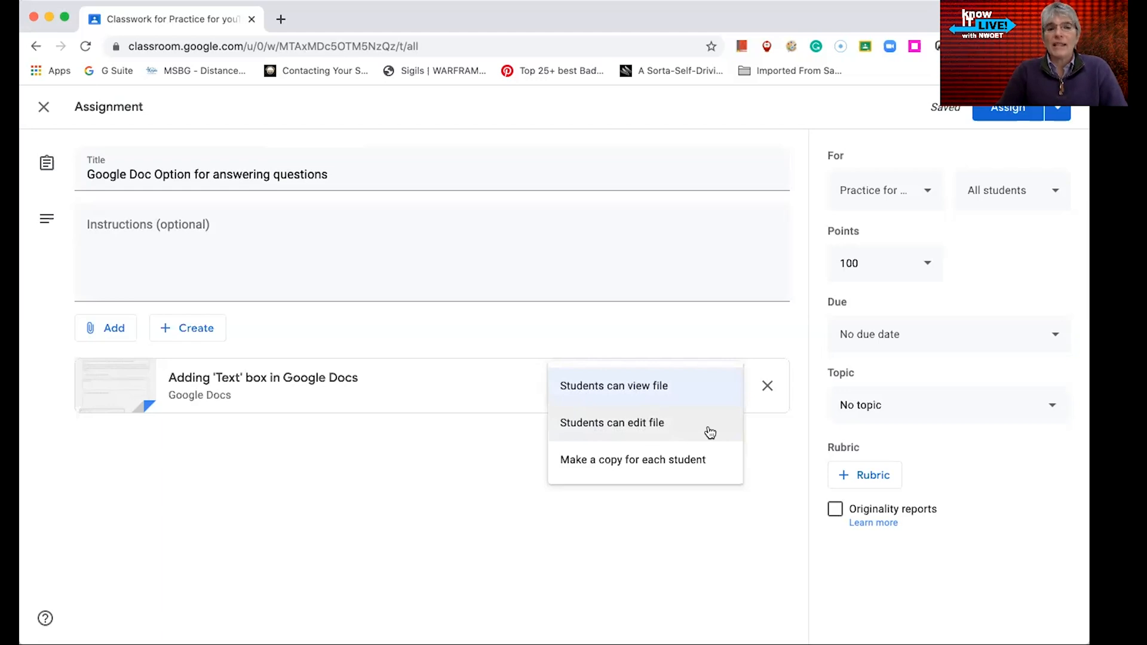
left_click(609, 473)
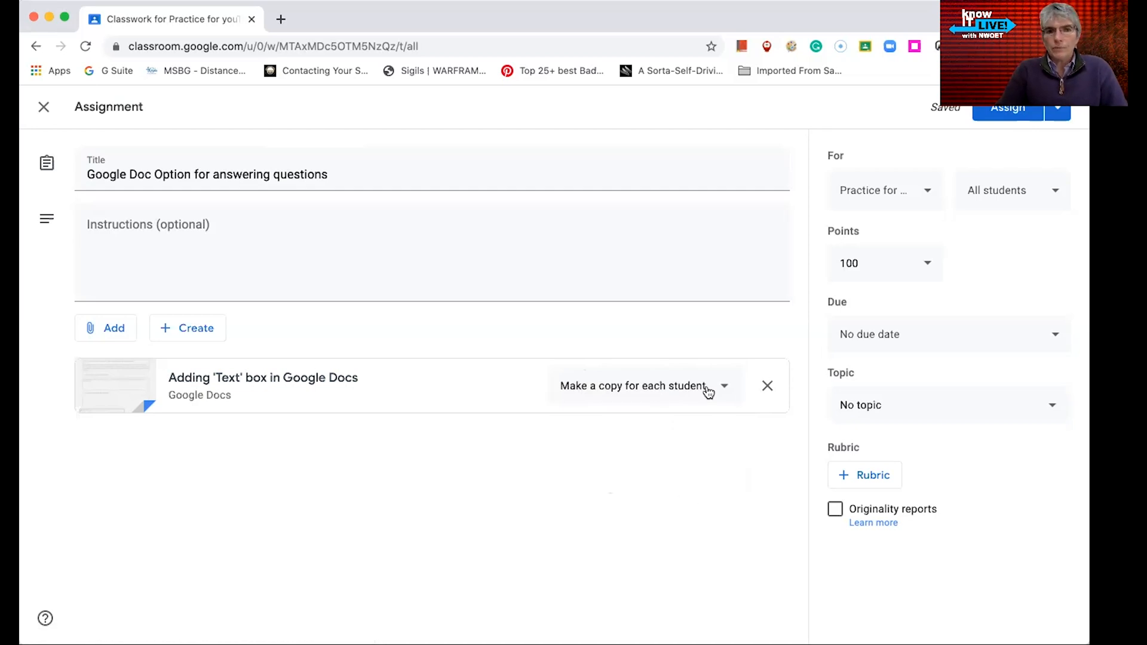
Review the class and student recipient choices for the assignment
left_click(914, 192)
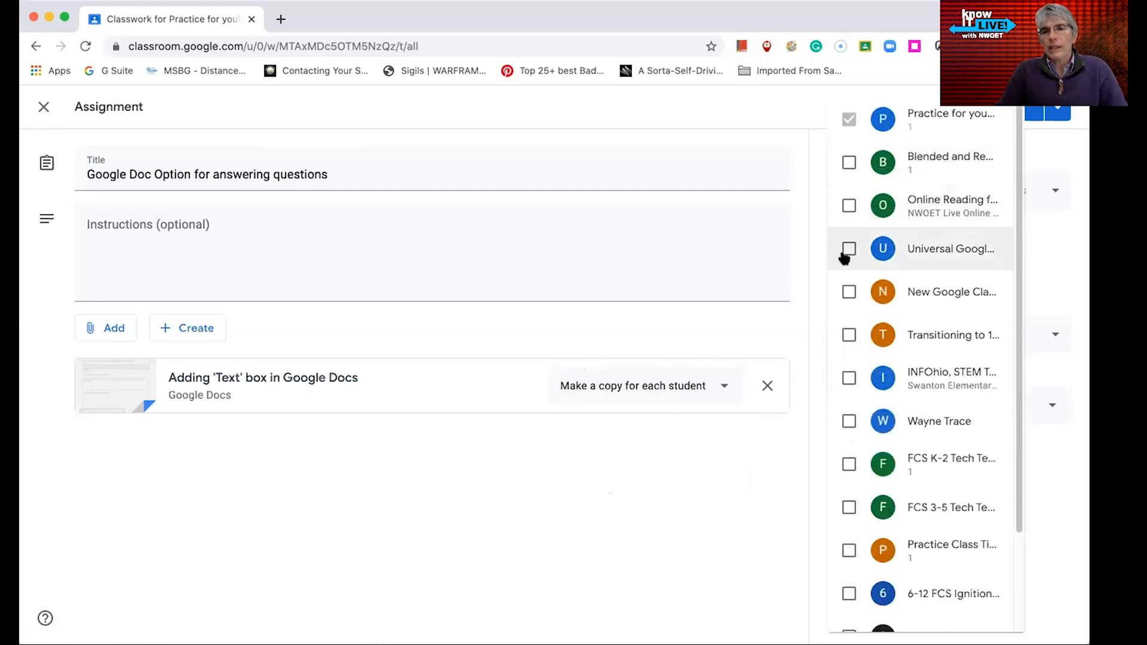
left_click(707, 493)
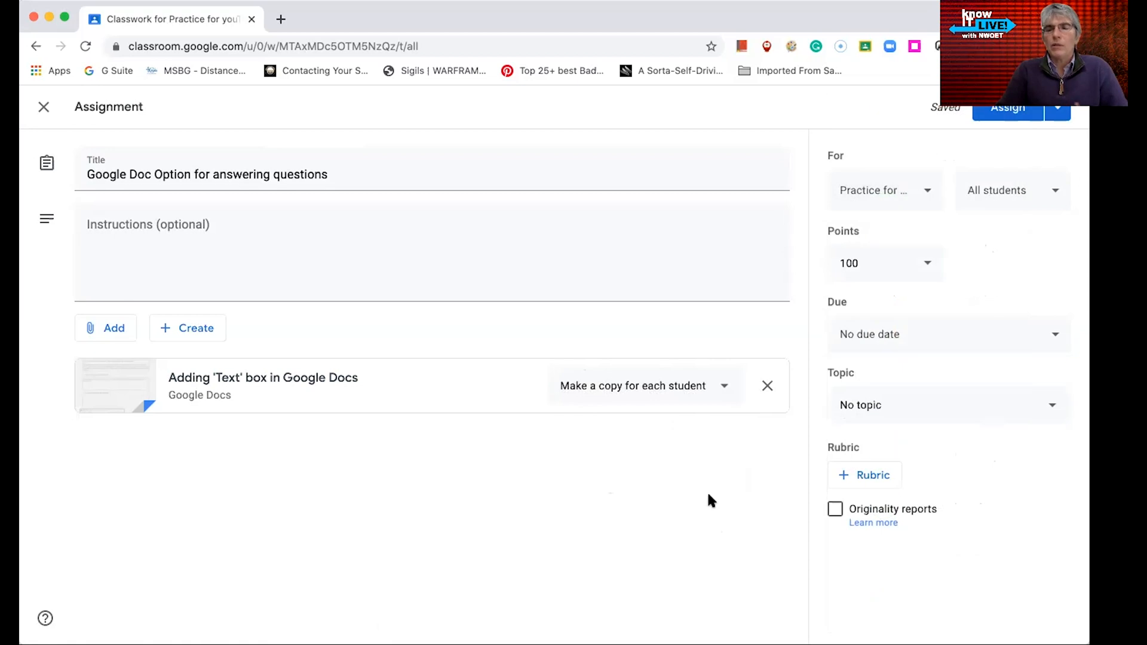
left_click(1048, 194)
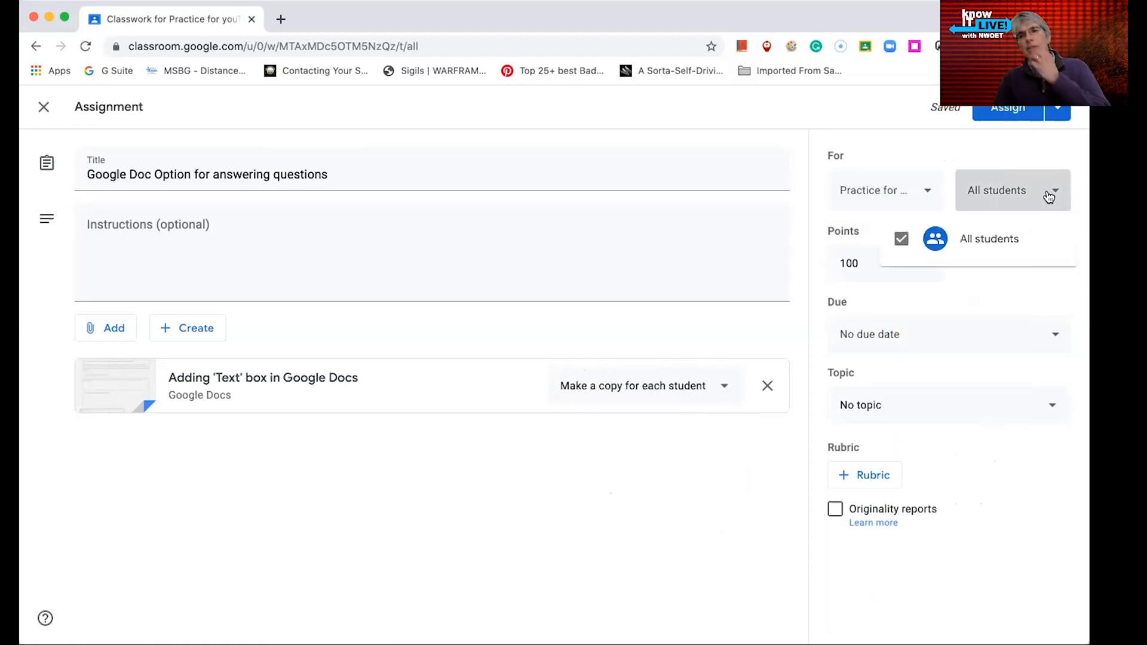
left_click(1016, 151)
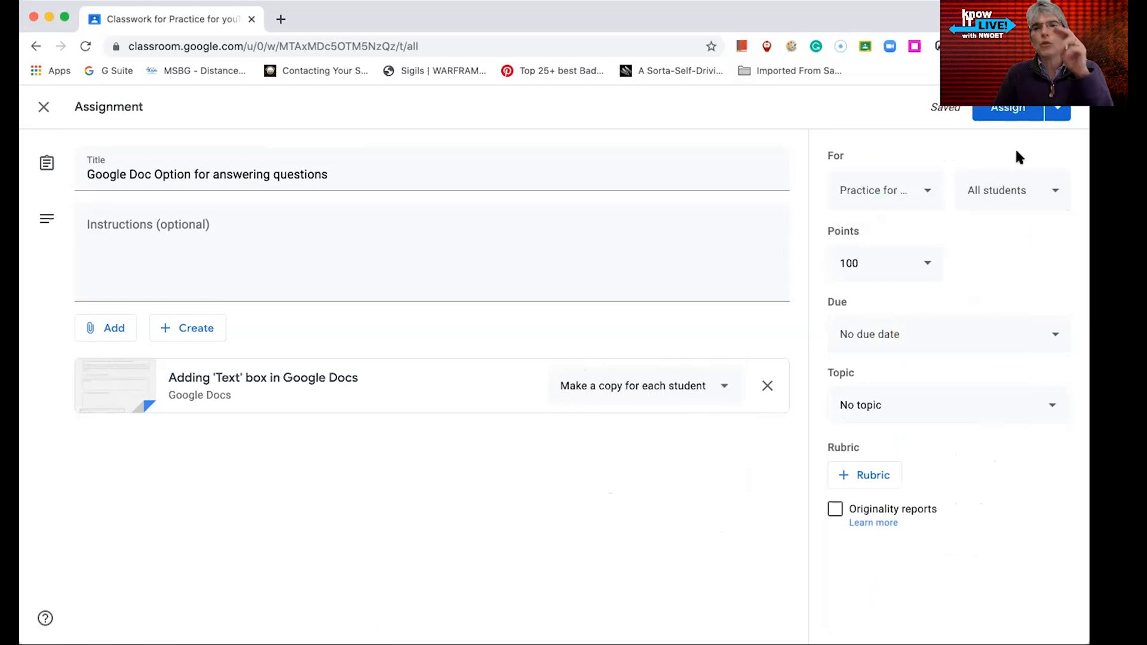
Set the assignment's points to 10
left_click(933, 269)
left_click_drag(872, 267, 816, 263)
type("5")
key("BackSpace")
type("10")
left_click(1006, 262)
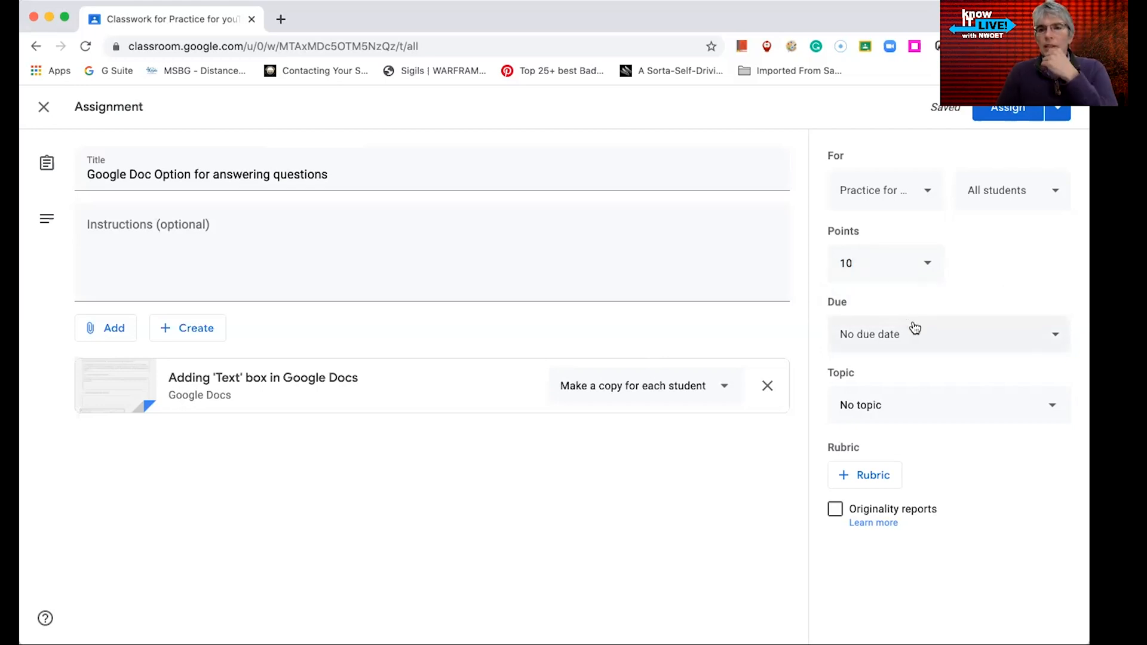
Set the assignment's due date to Wednesday, May 13, 2020
left_click(1054, 339)
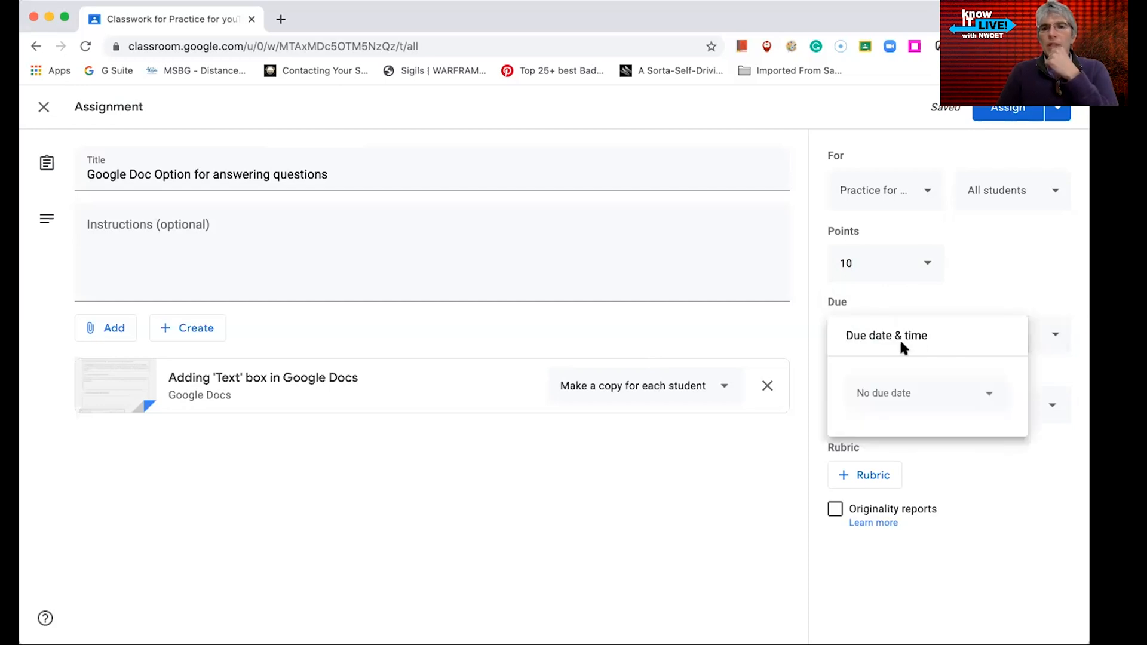
left_click(989, 394)
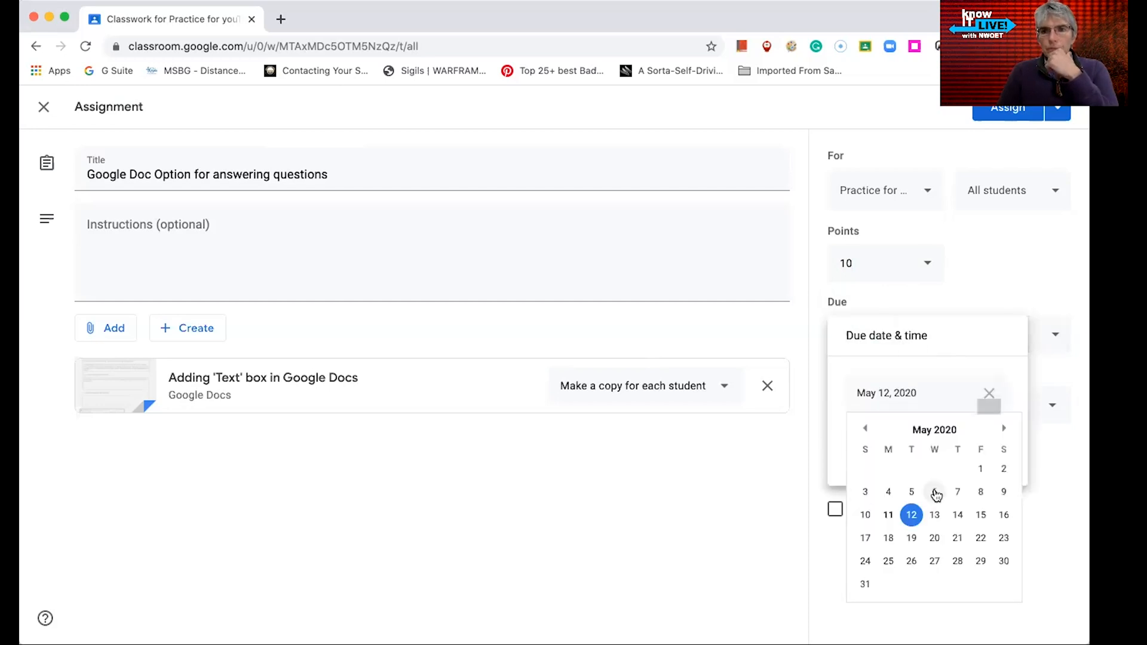
left_click(933, 514)
left_click(964, 260)
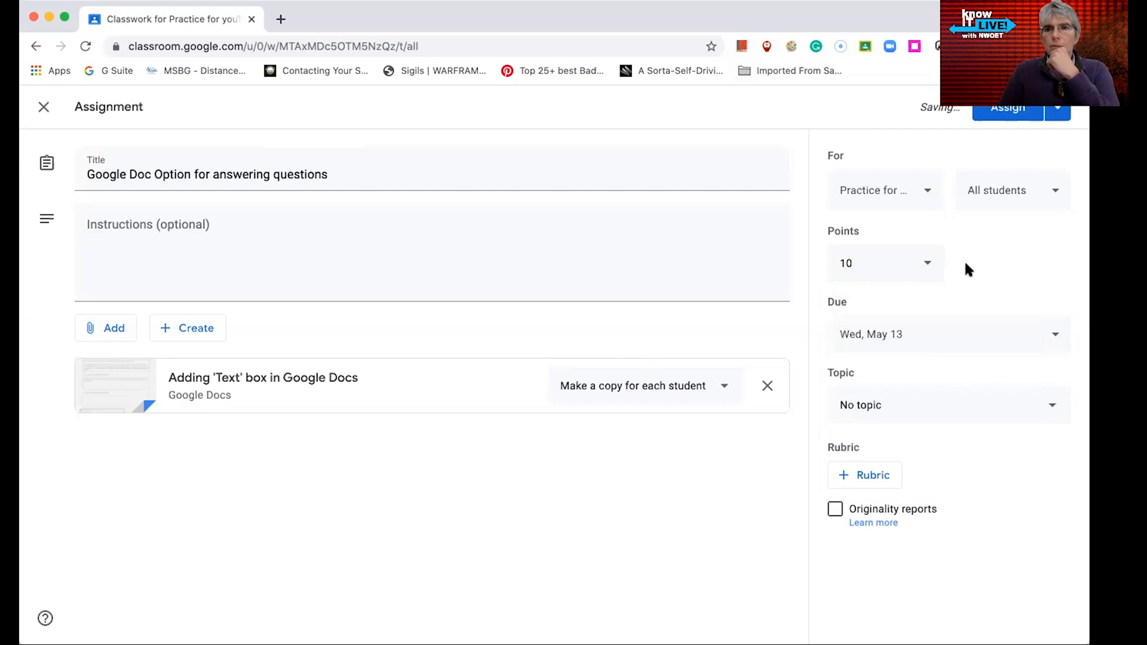
Create a new topic named Week 3 for the assignment
left_click(1045, 414)
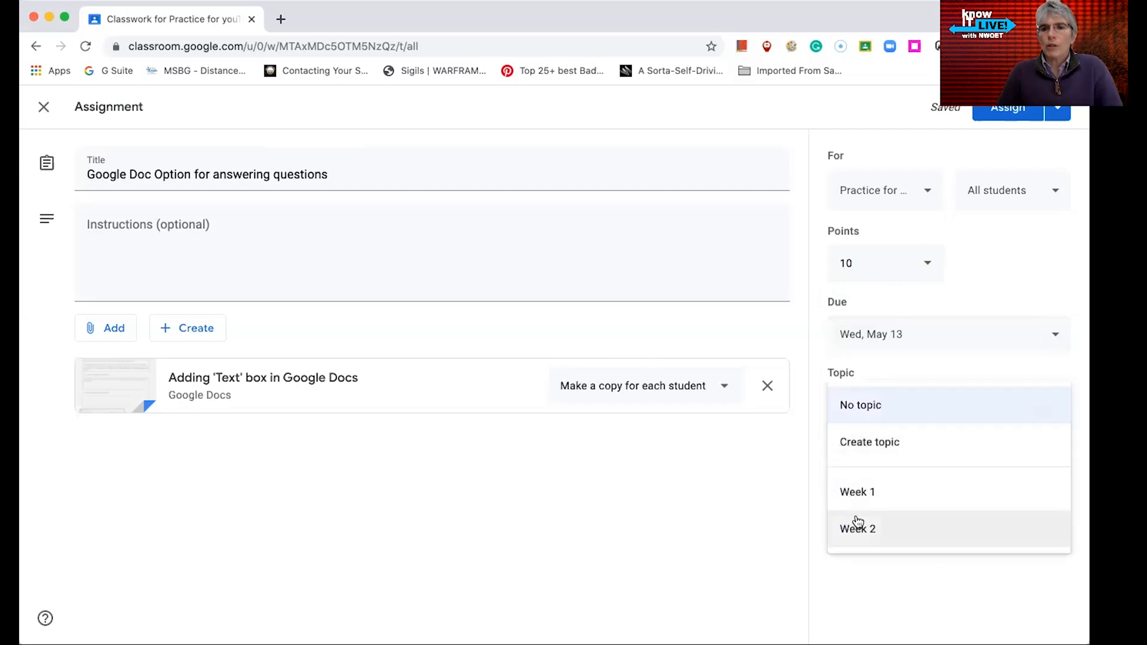
left_click(881, 447)
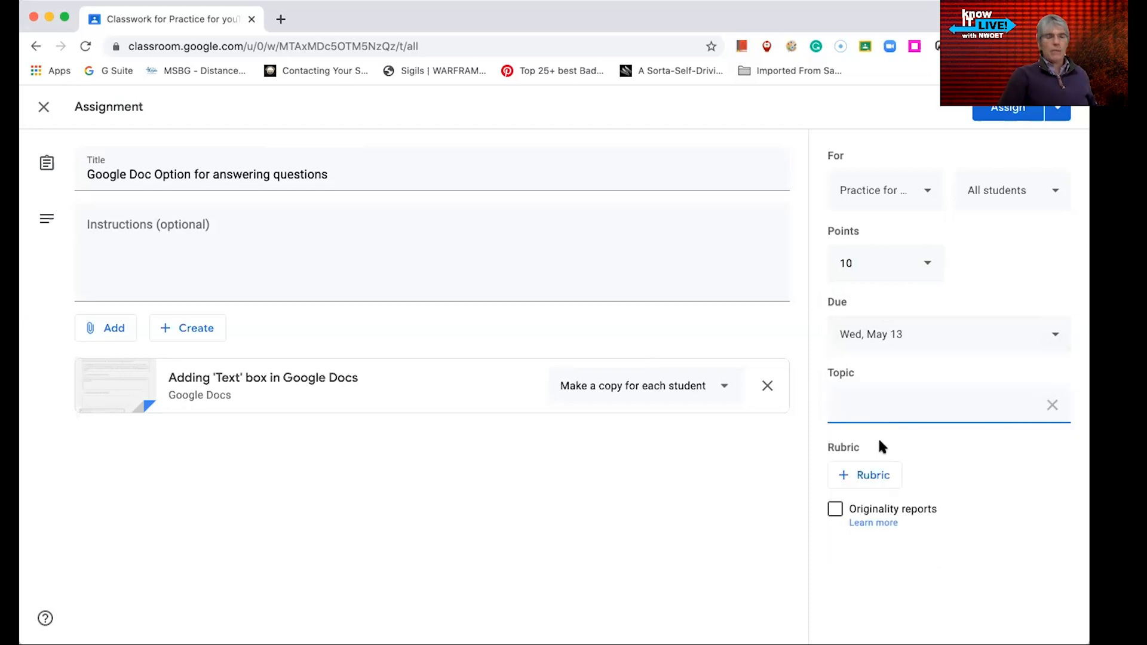
type("Week 3")
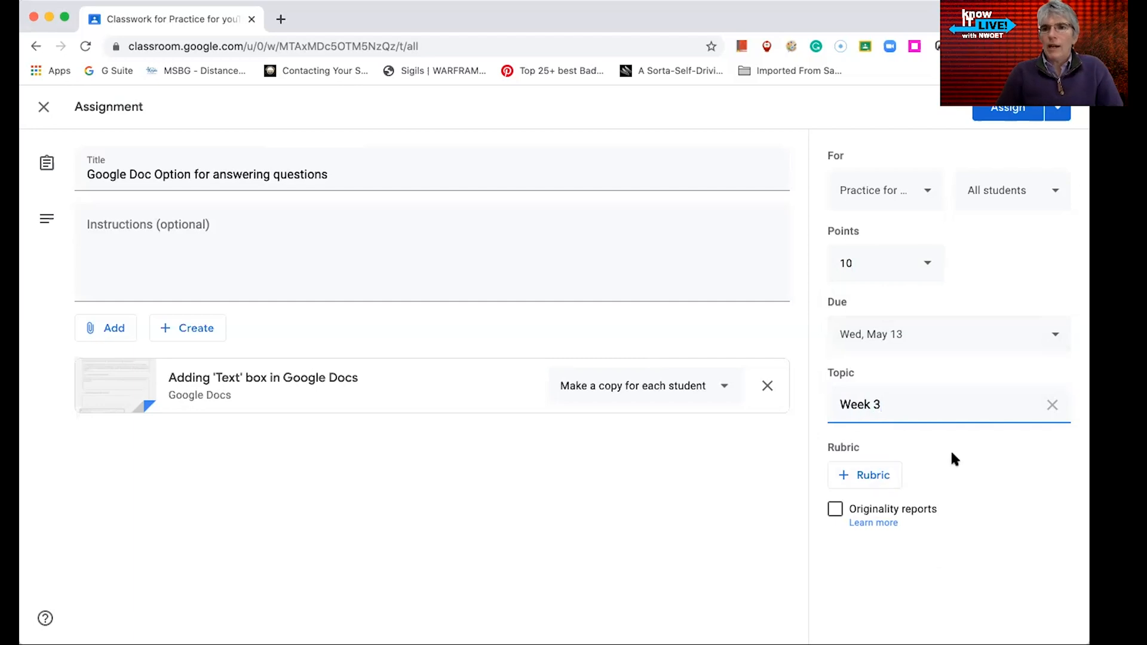
Assign the Google Doc Option for answering questions assignment to the class
left_click(1062, 108)
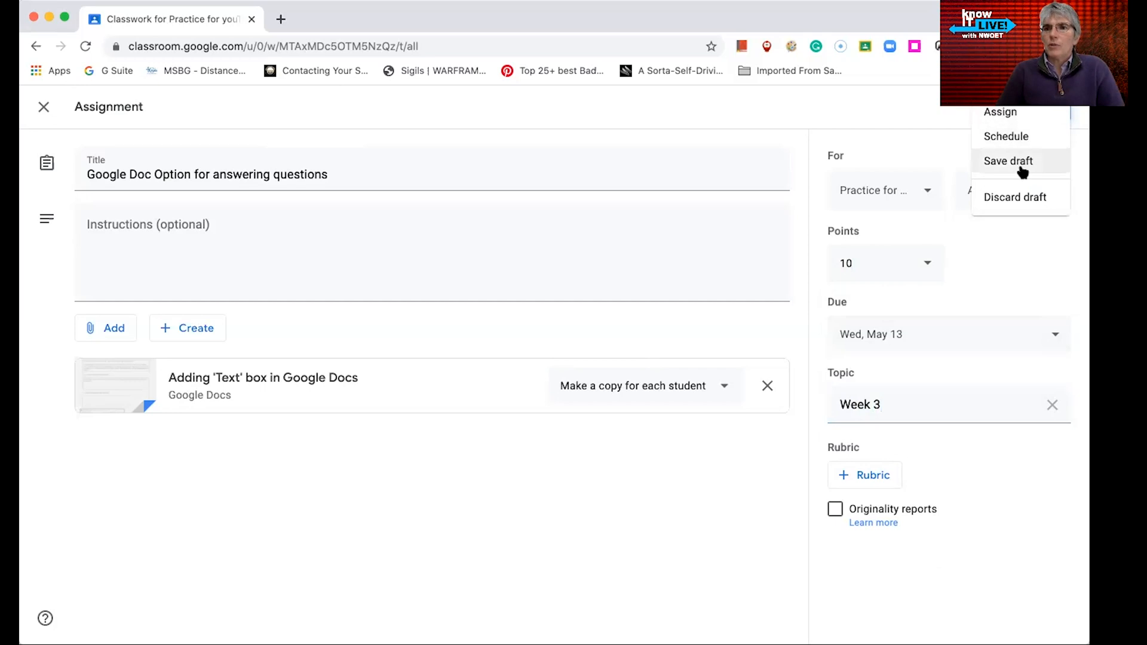
left_click(1008, 435)
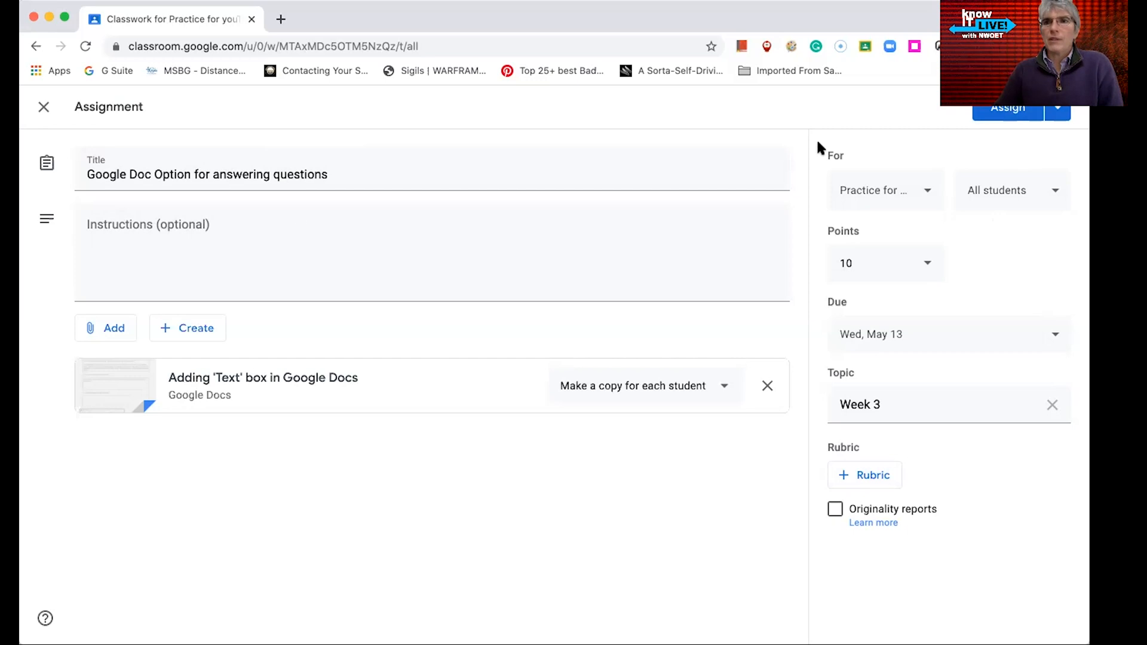
left_click(1005, 118)
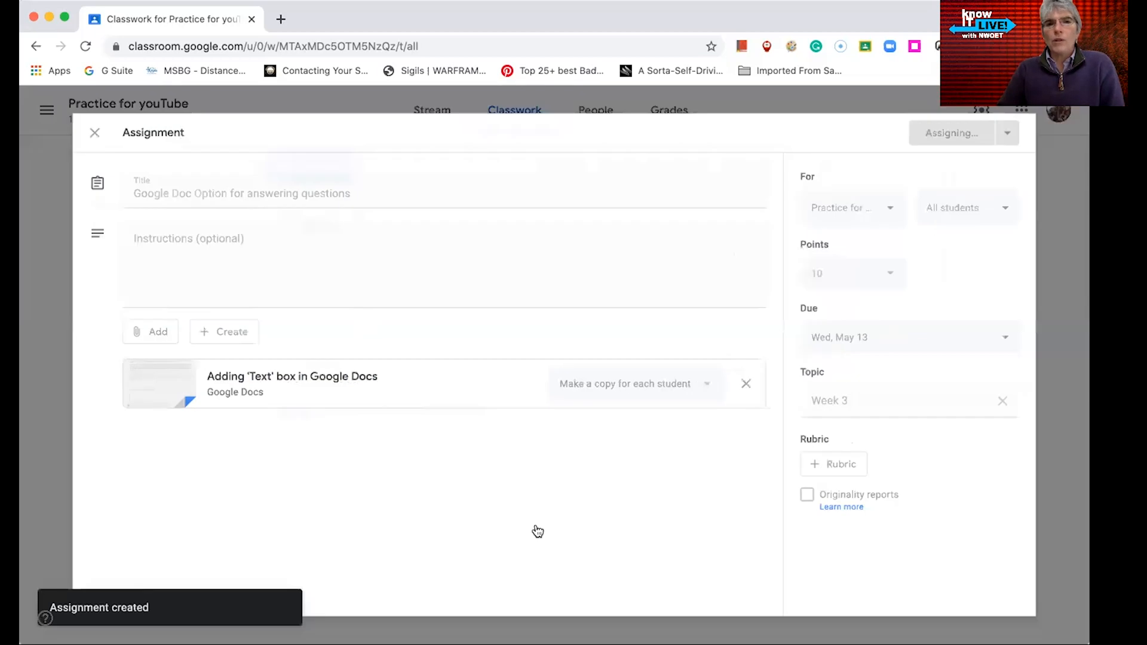
Browse the classwork by each topic, Week 1, Week 2 and Week 3, then return to all topics
left_click_drag(480, 220, 482, 487)
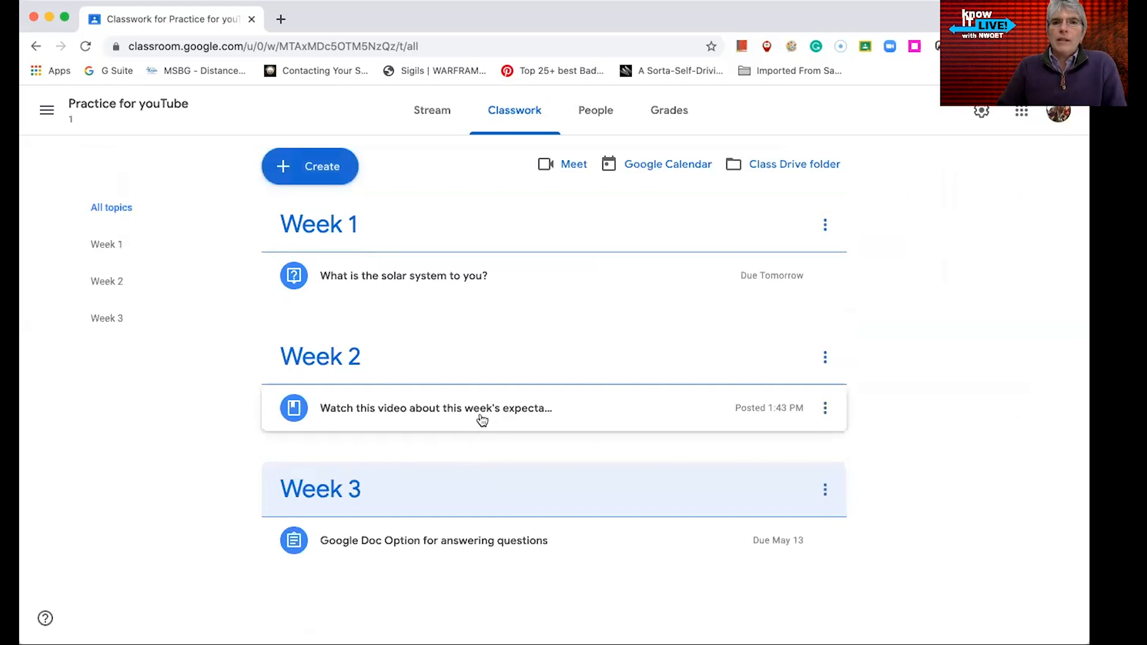
left_click(99, 250)
left_click(118, 298)
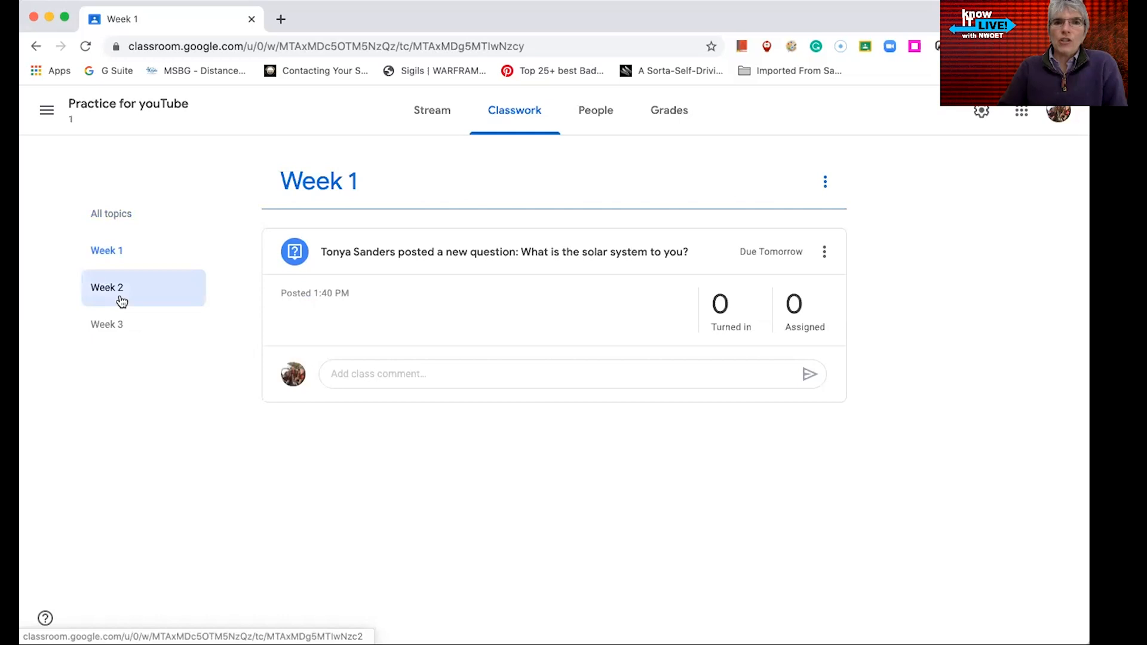
left_click(109, 328)
left_click(113, 216)
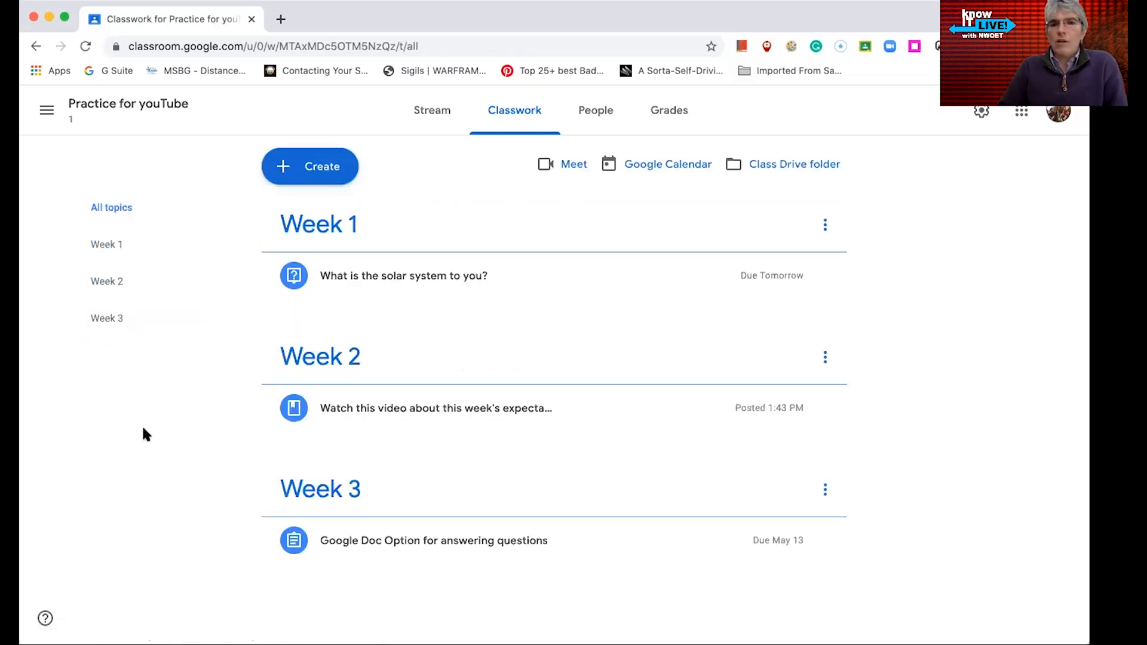
left_click(114, 256)
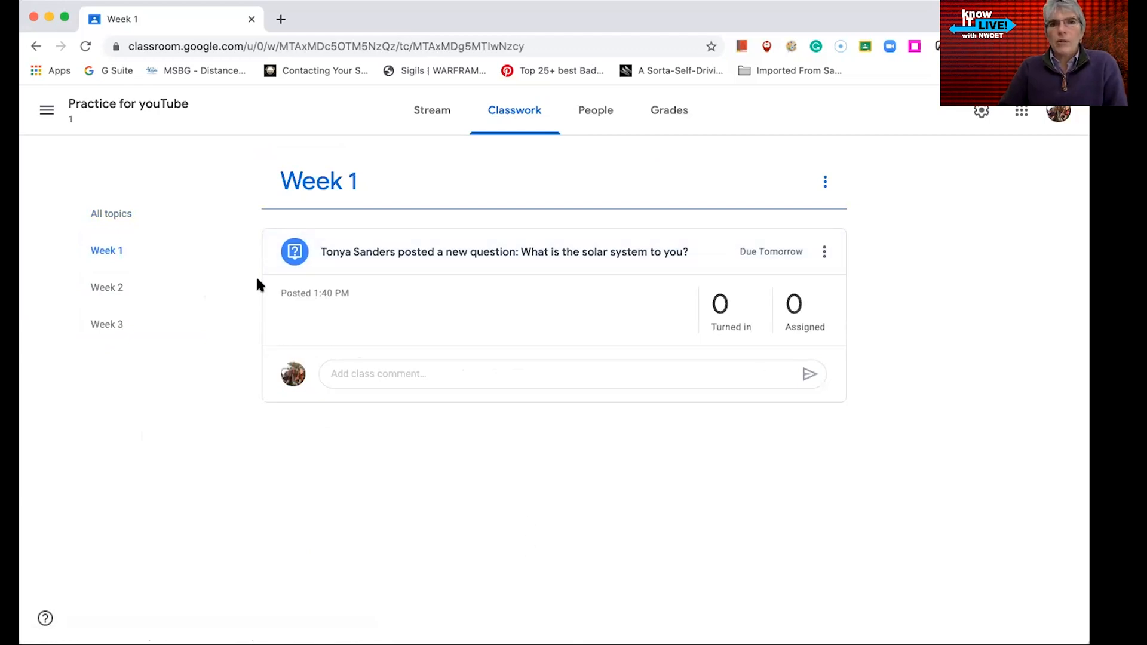
left_click(113, 280)
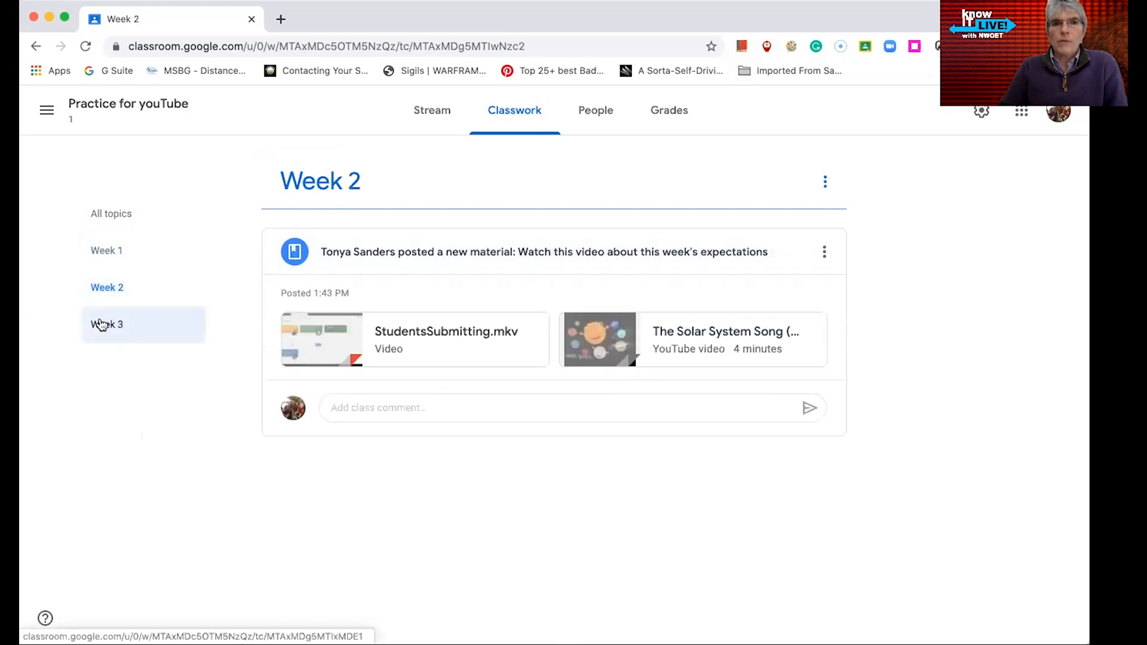
left_click(102, 324)
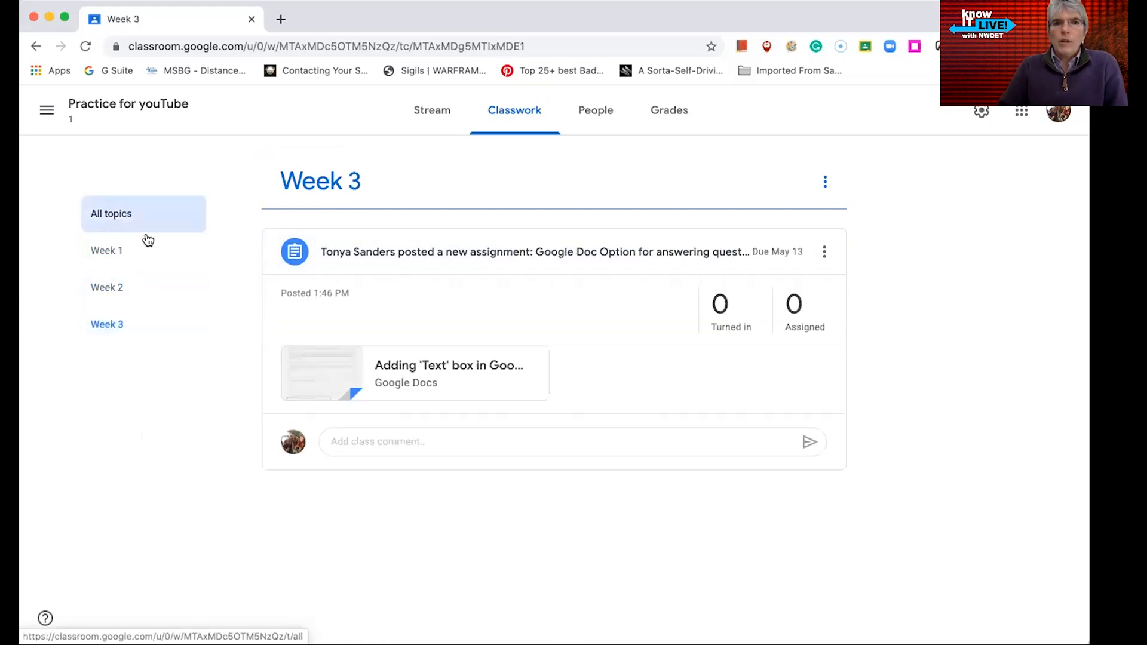
left_click(117, 222)
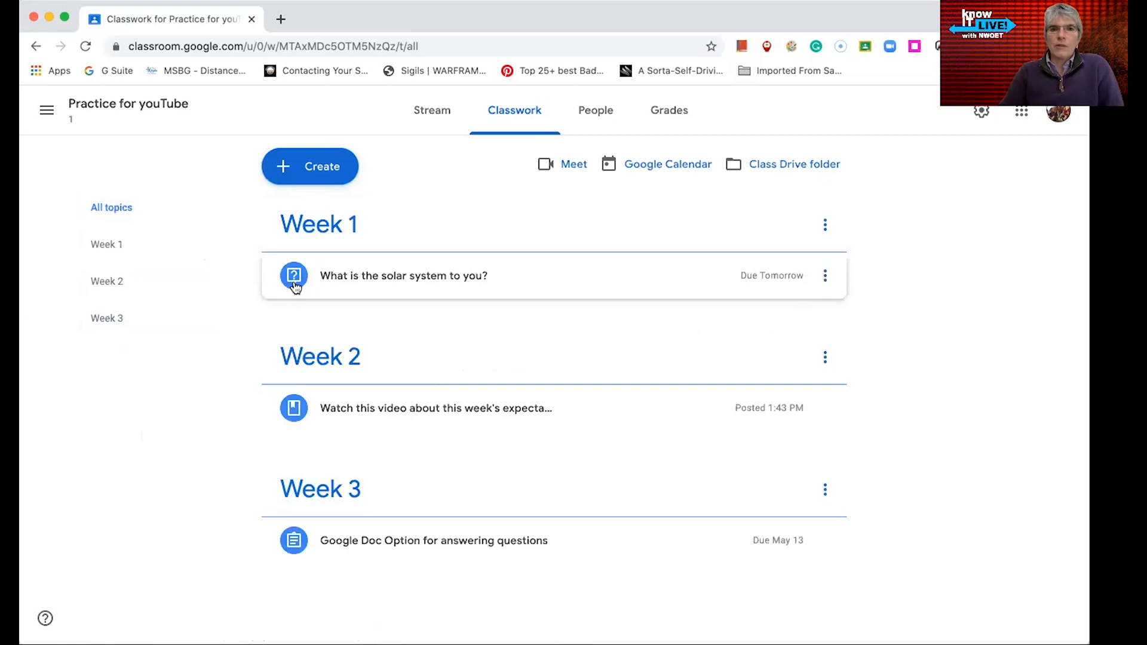
Review the types of classwork available for creation in the classwork page
left_click(331, 175)
left_click(215, 402)
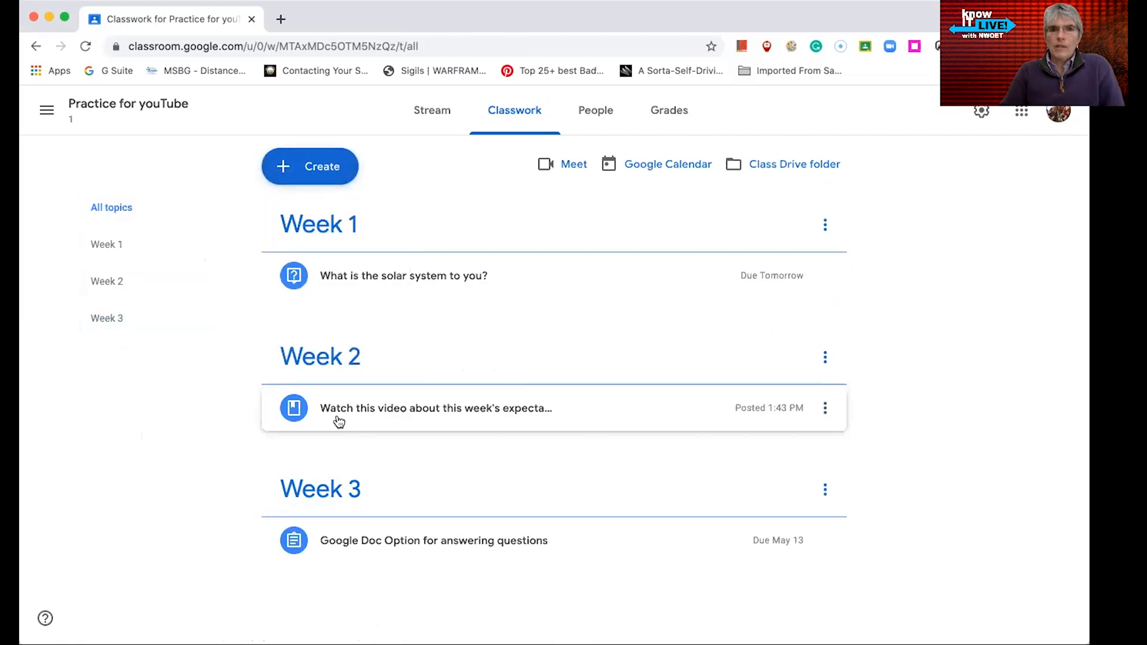
left_click(317, 181)
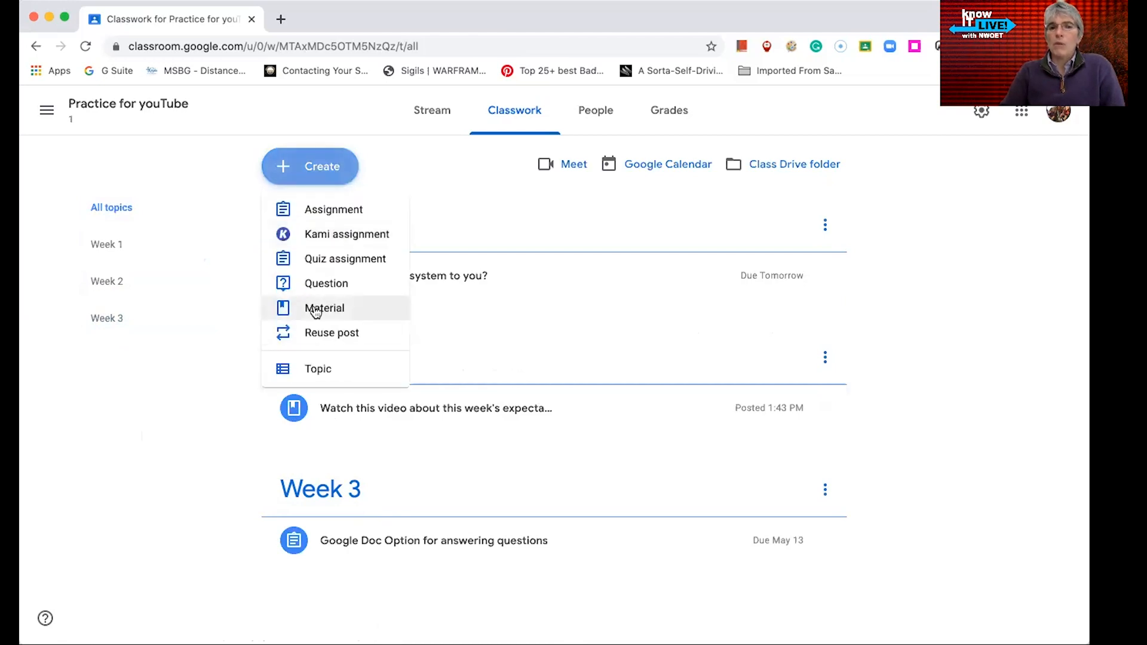
left_click(190, 412)
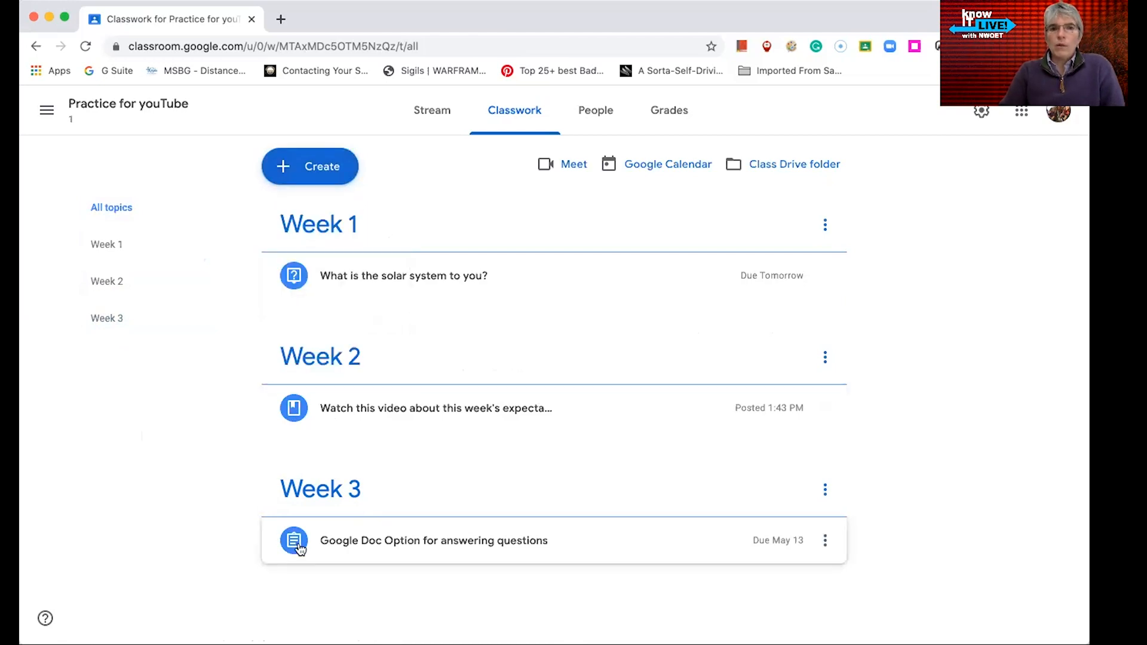
left_click(322, 168)
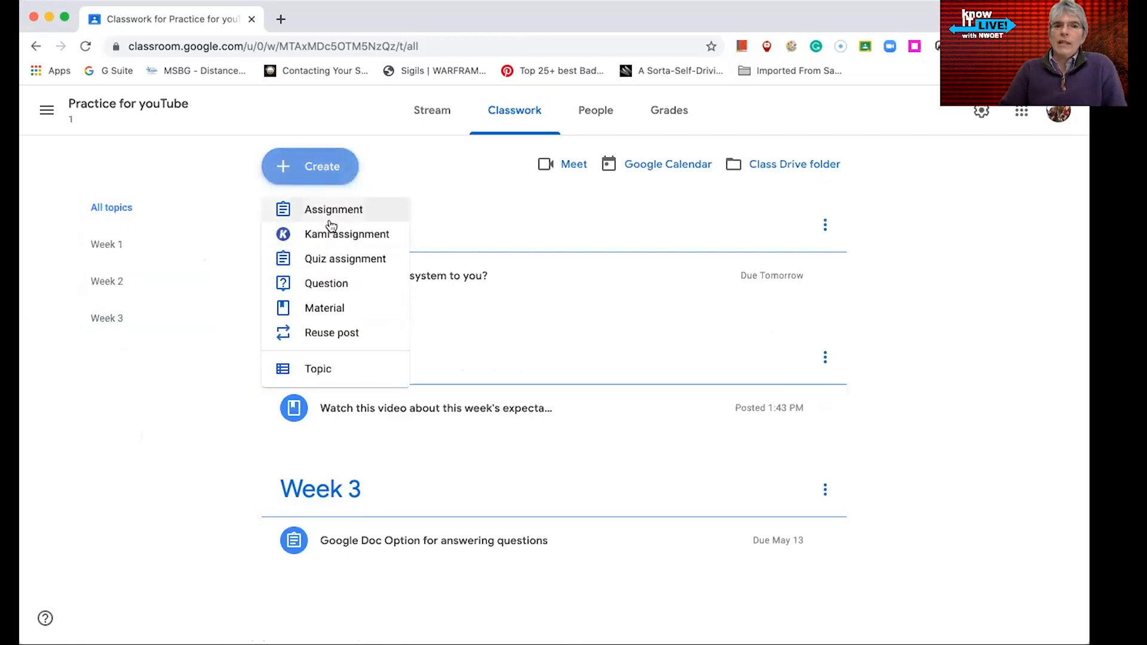
left_click(212, 476)
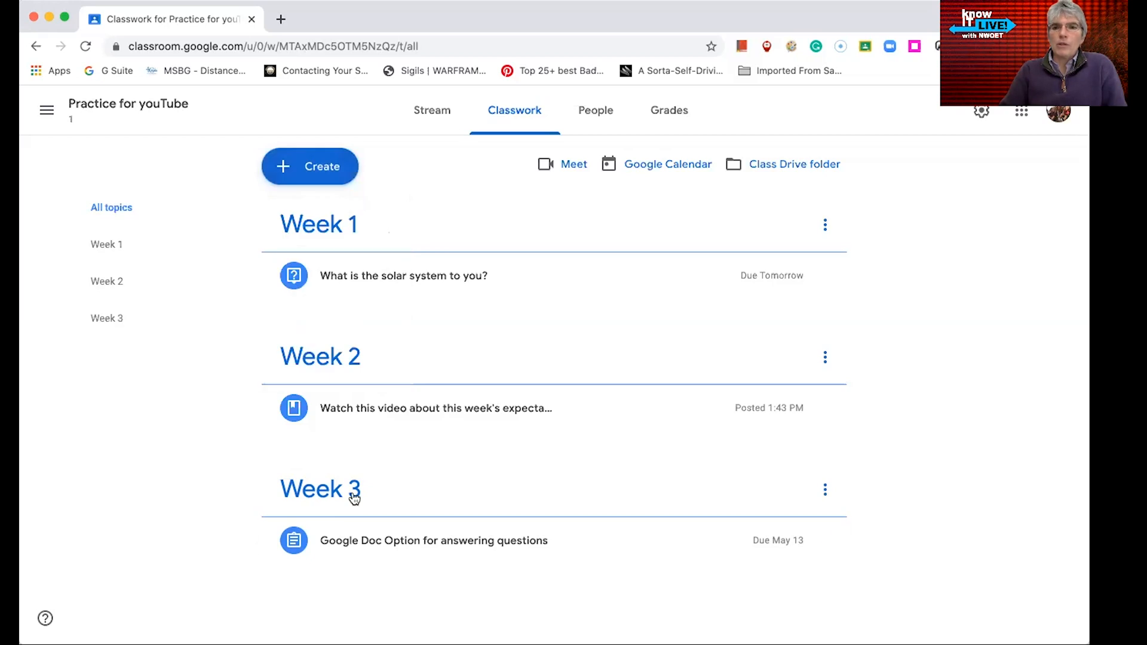
Open the Week 3 assignment for editing and review its options for adding and creating attachments
left_click(824, 541)
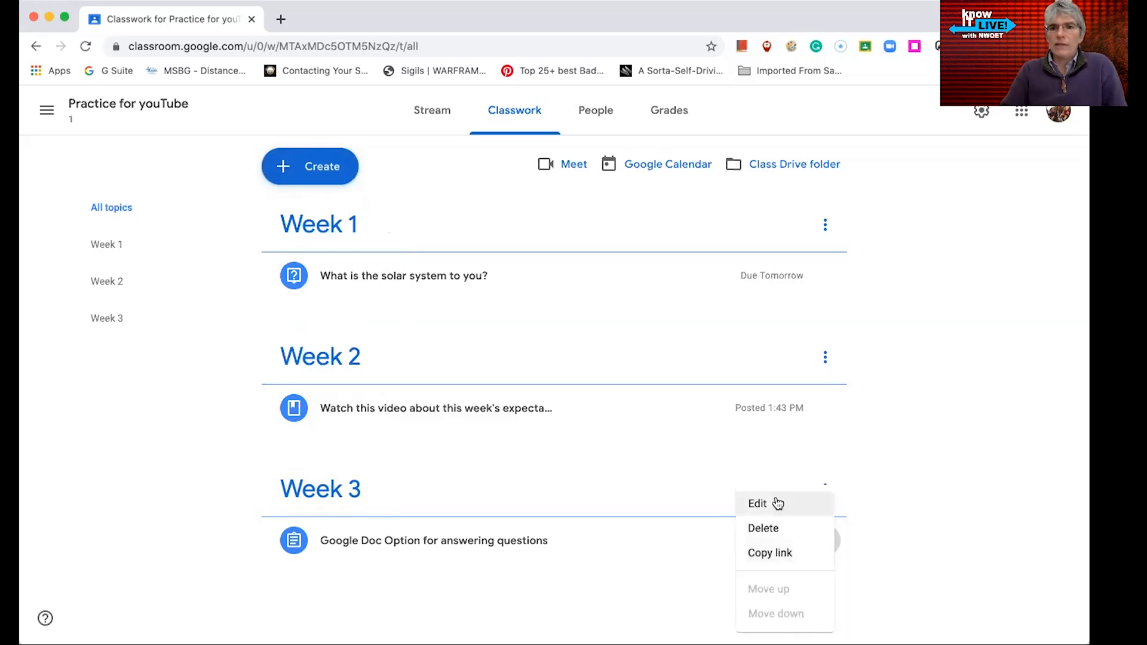
left_click(777, 504)
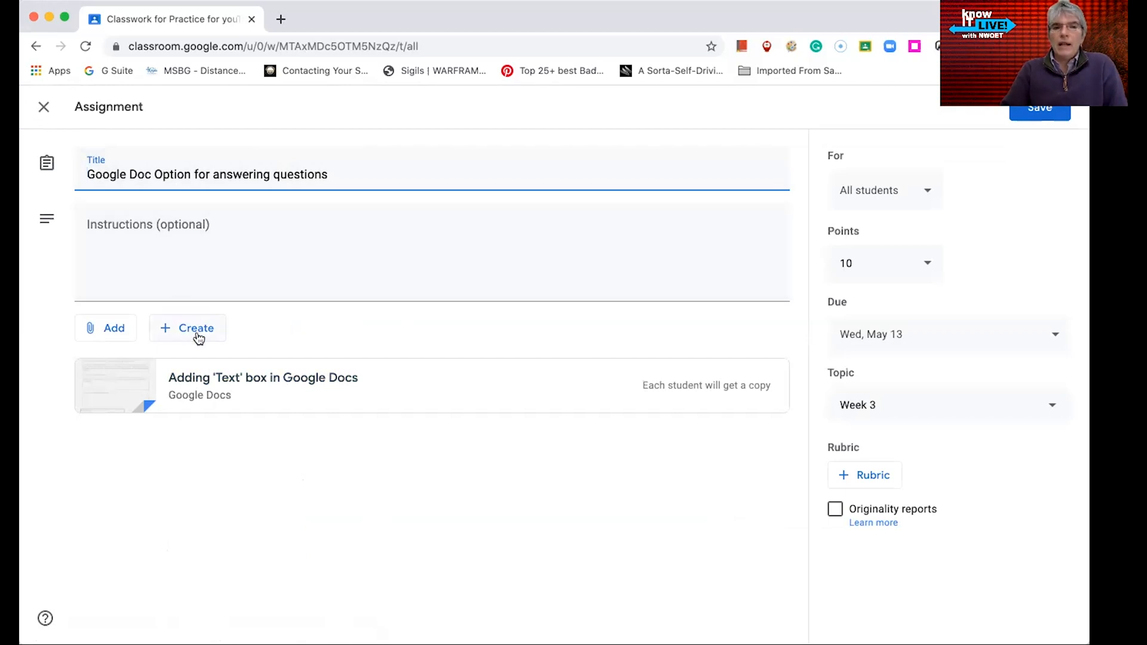
left_click(120, 332)
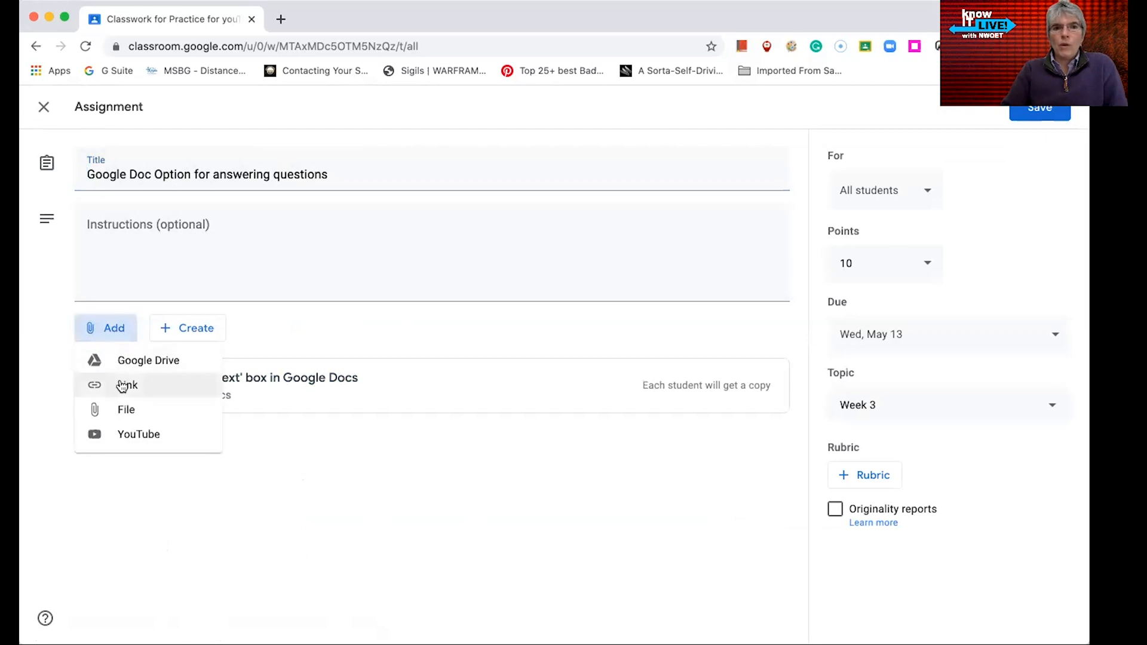
left_click(277, 472)
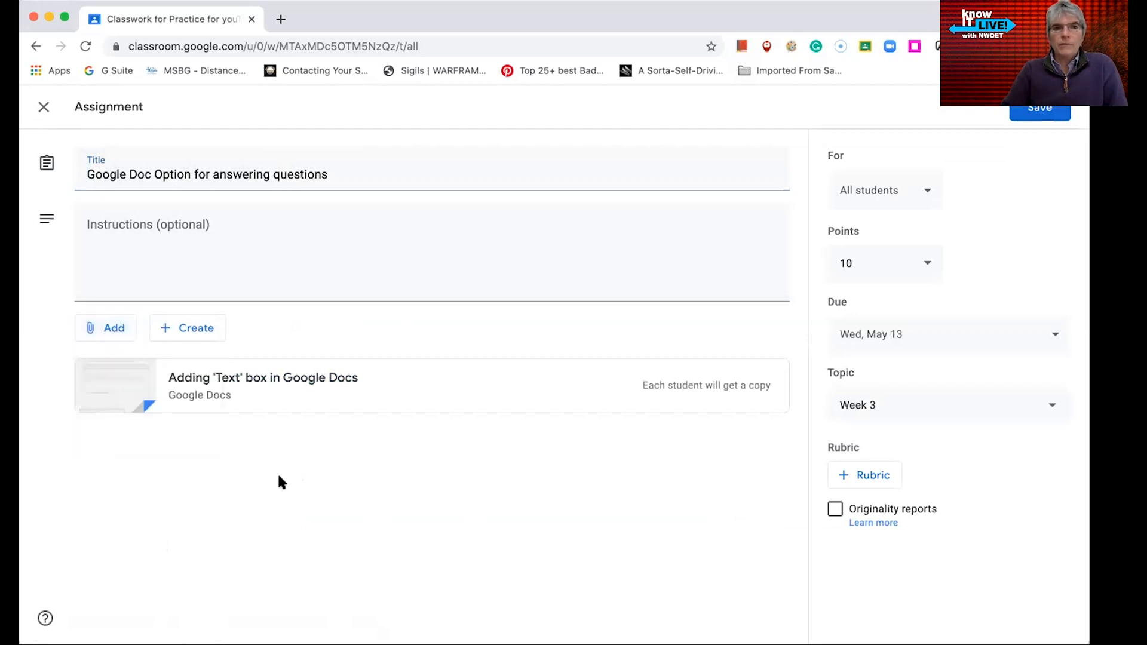
left_click(209, 343)
left_click(393, 527)
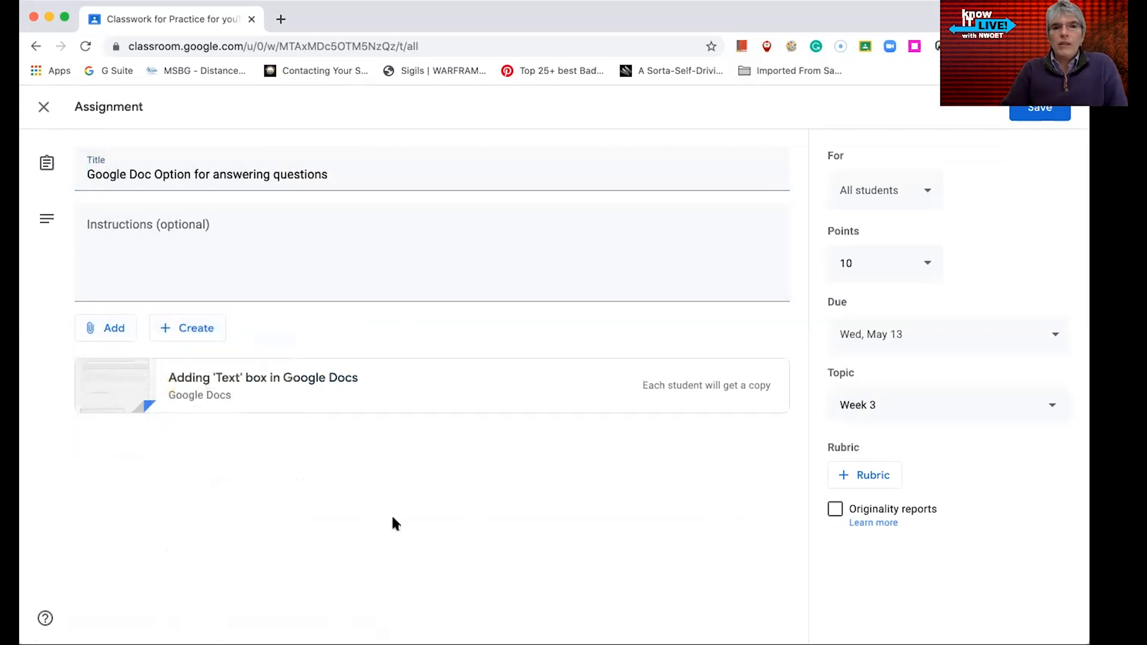
left_click(103, 330)
left_click(260, 445)
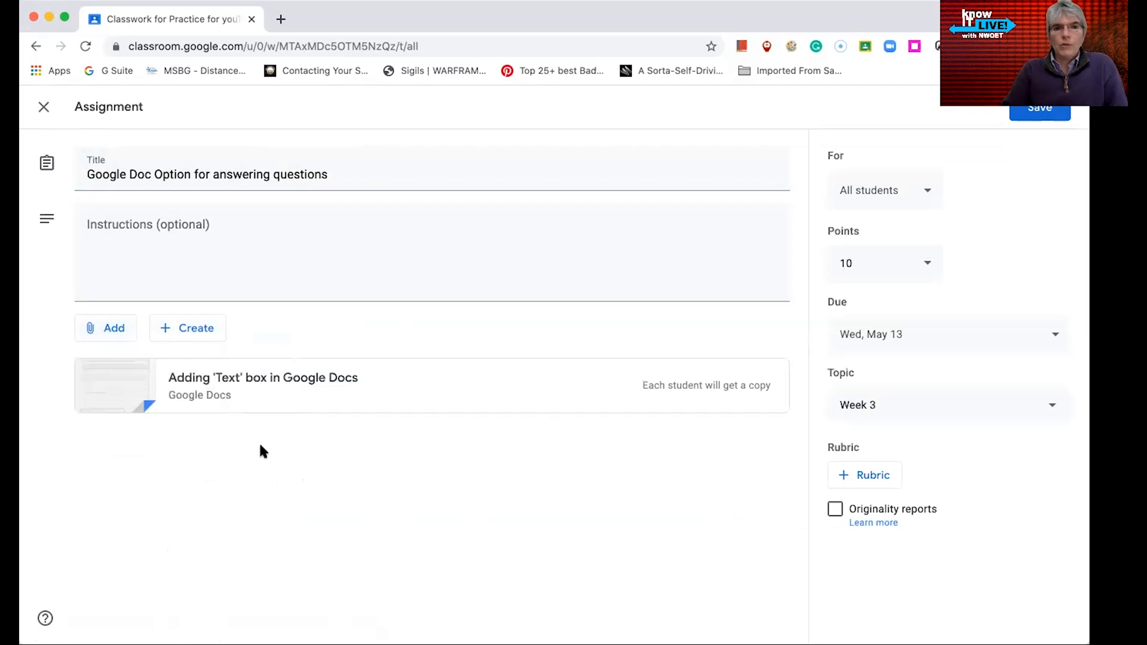
left_click(185, 340)
left_click(308, 314)
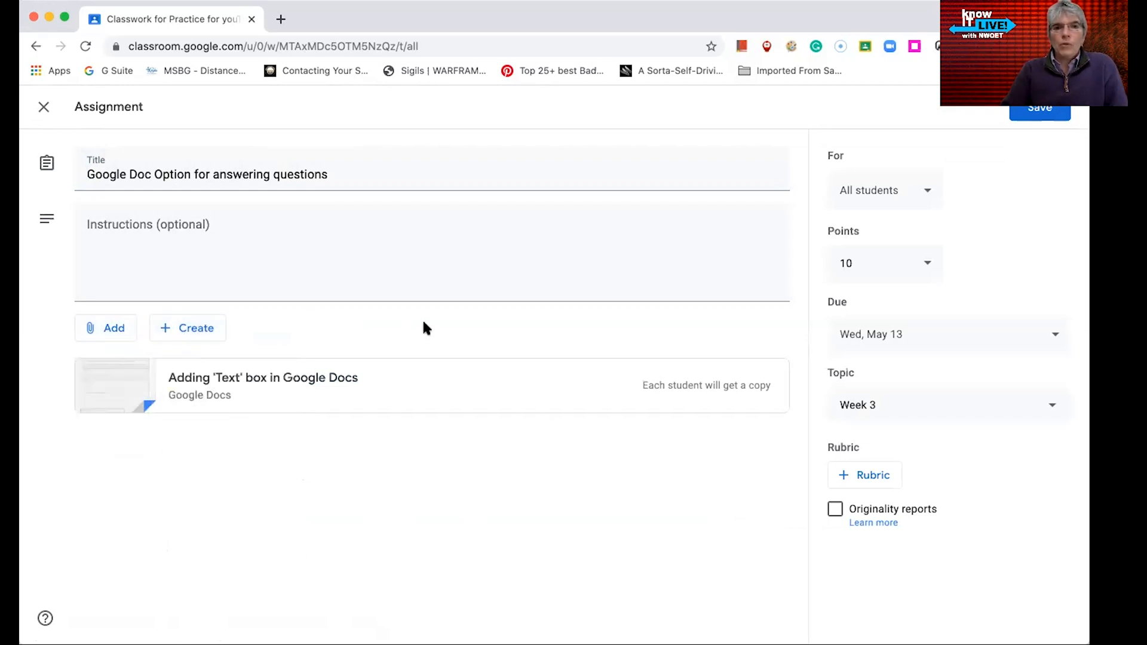
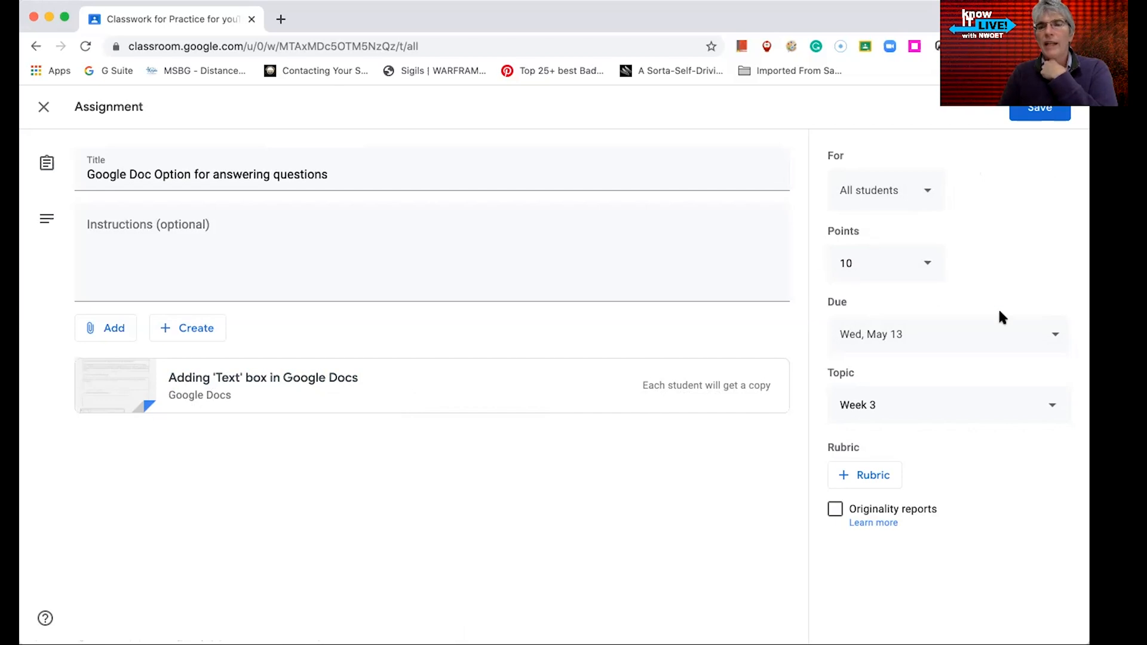
Save the edits to the Google Doc Option for answering questions assignment
left_click(1027, 111)
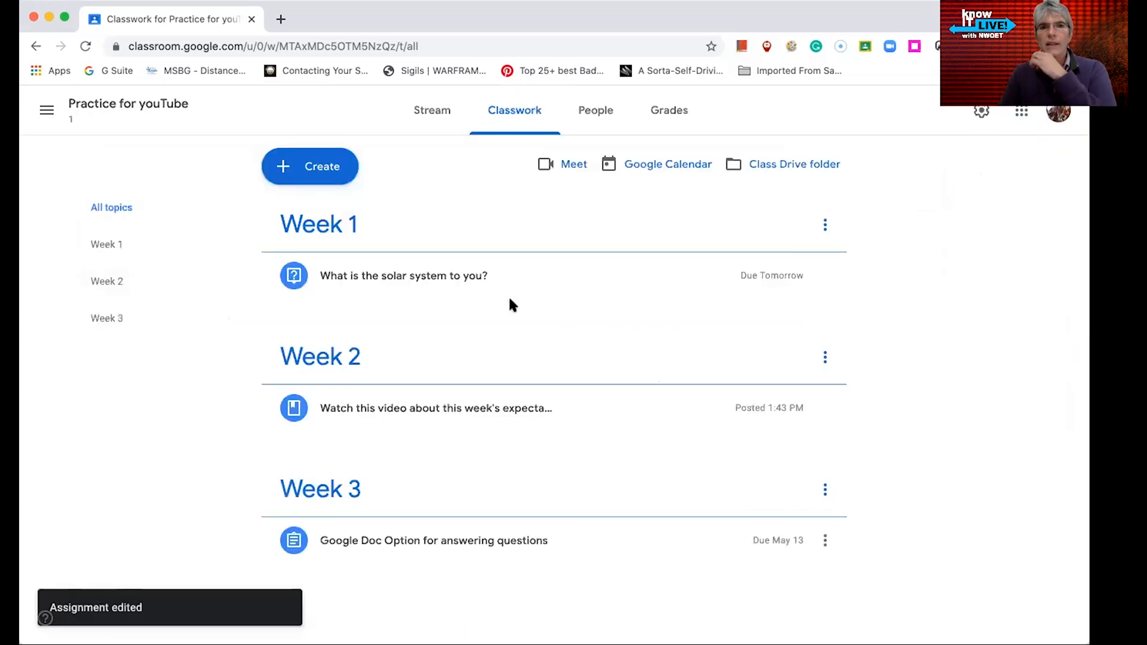
Open a new quiz assignment, turn off grade importing, review its attachment and class options, then discard it
left_click(320, 180)
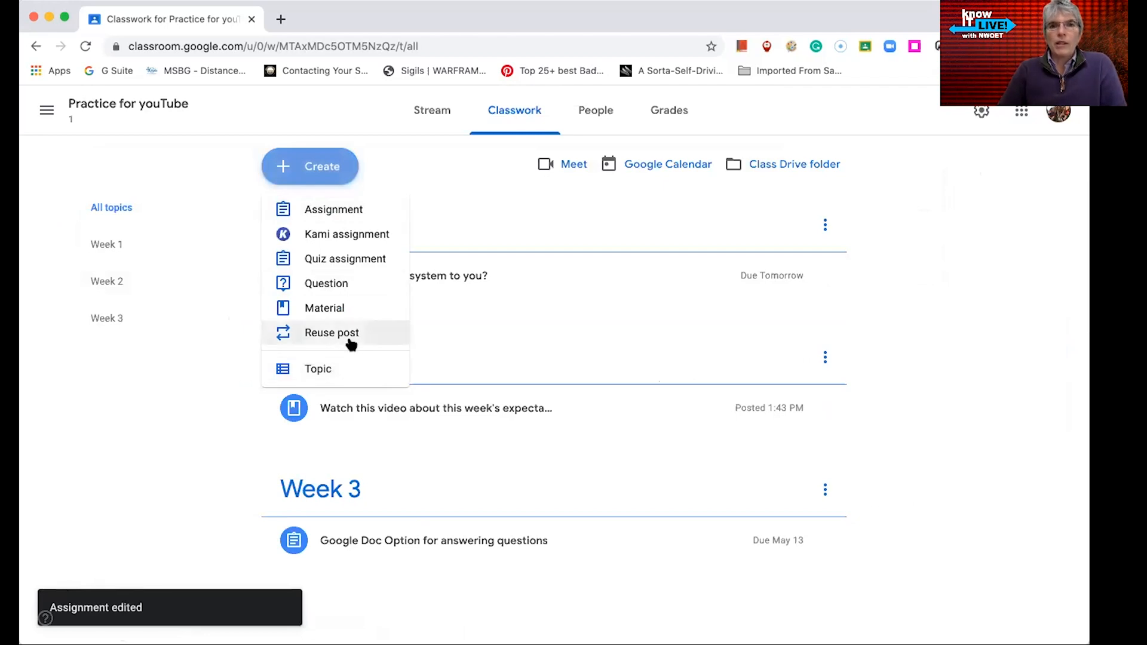
left_click(362, 261)
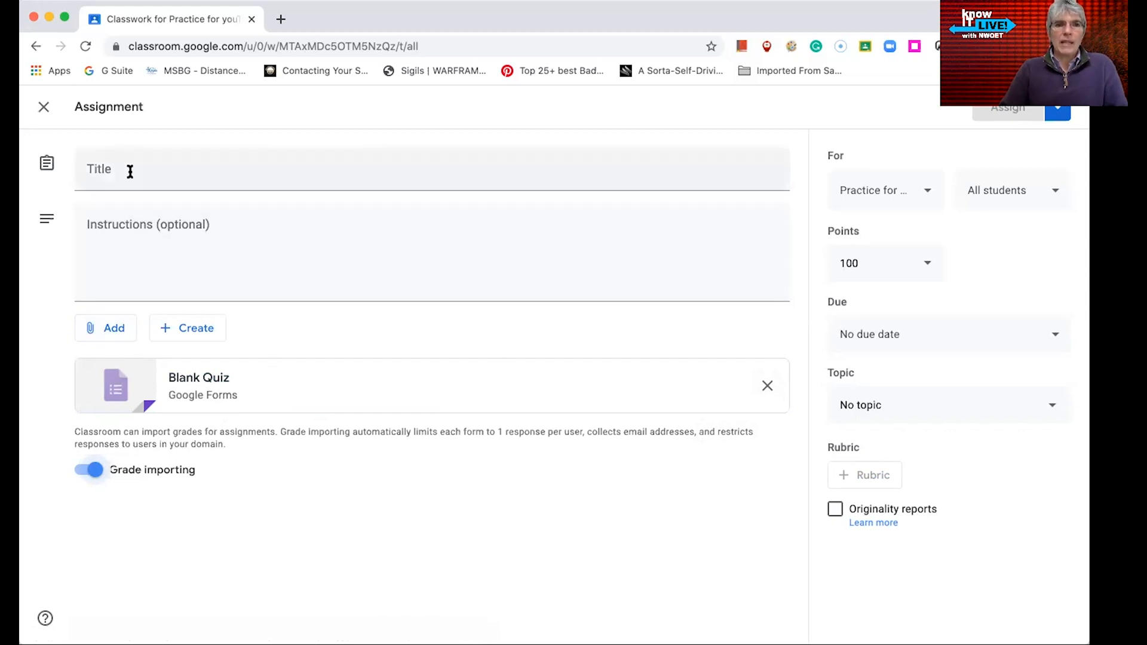
left_click(111, 331)
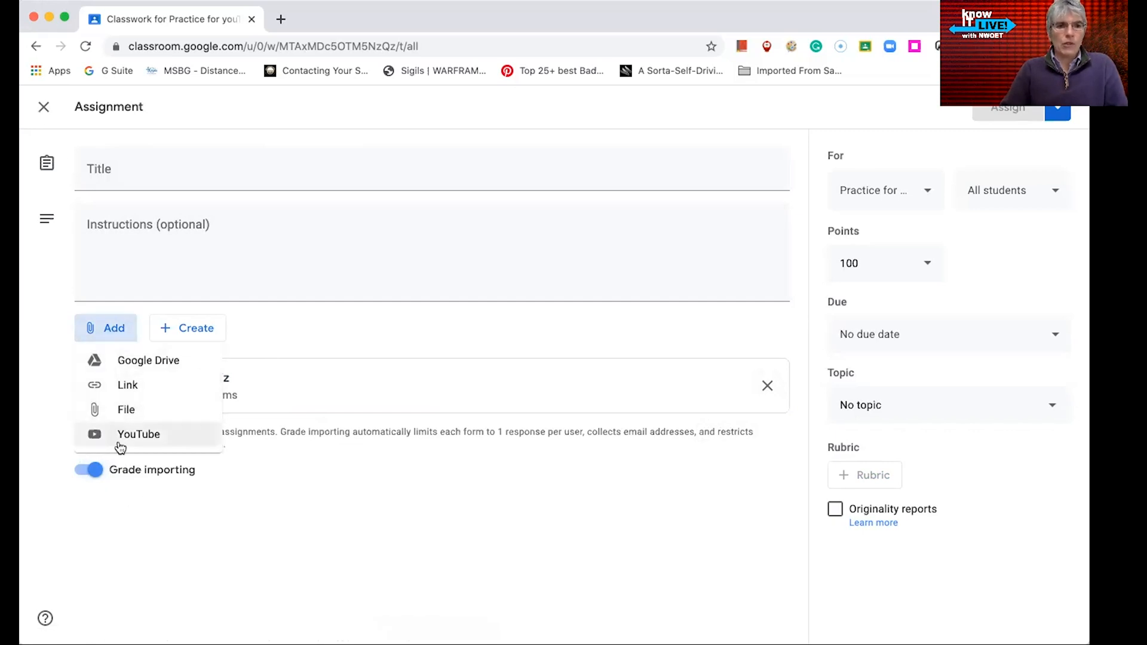
left_click(276, 456)
left_click(90, 469)
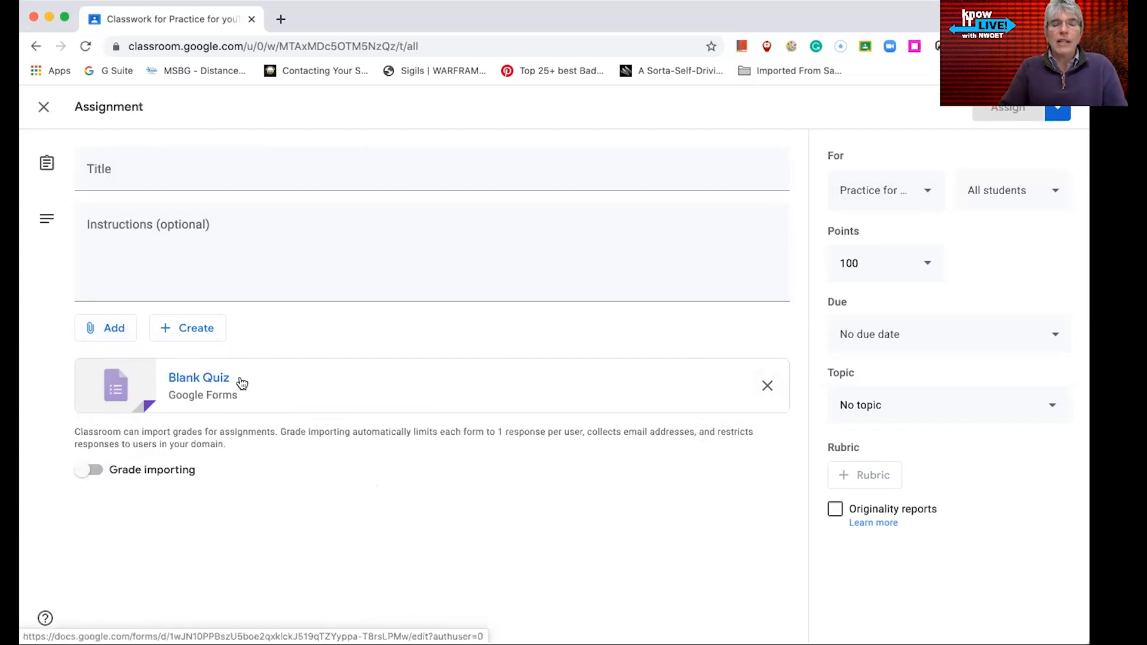
left_click(931, 192)
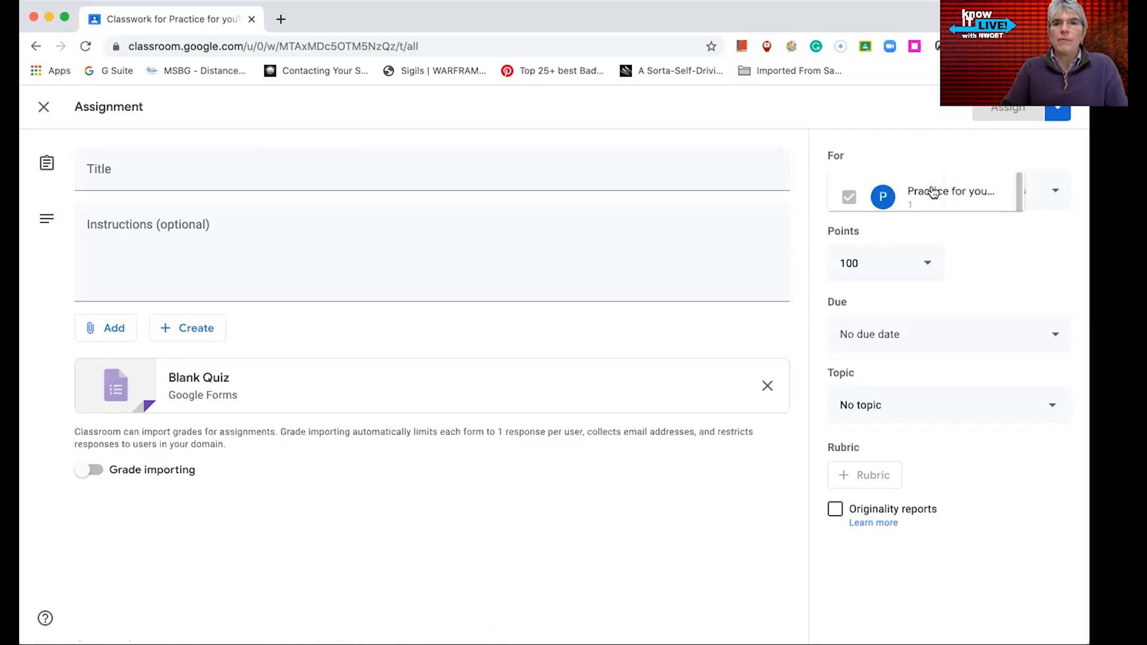
left_click(737, 512)
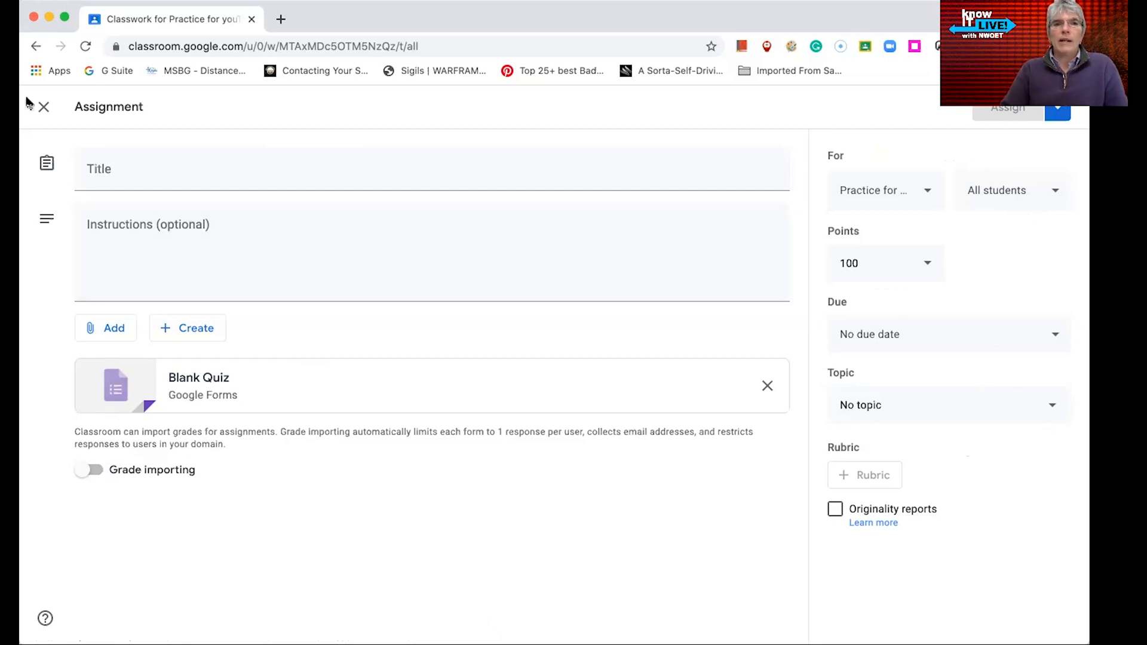
left_click(42, 109)
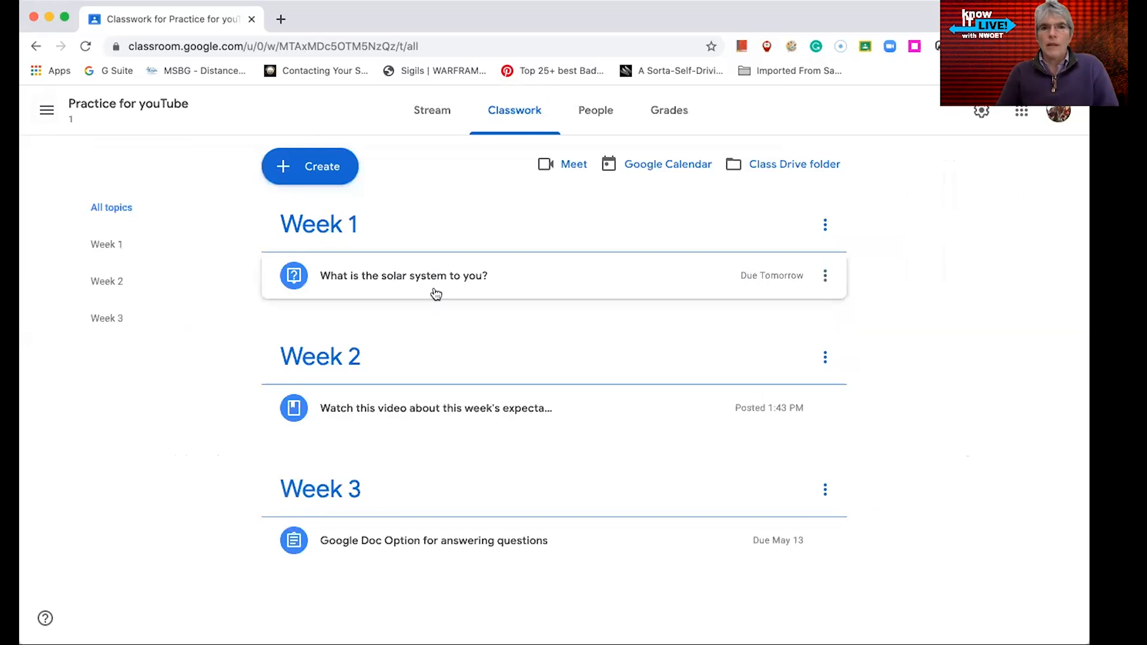
Reuse the Example Assignment post from the Online Reading for K-5 class and assign it
left_click(325, 174)
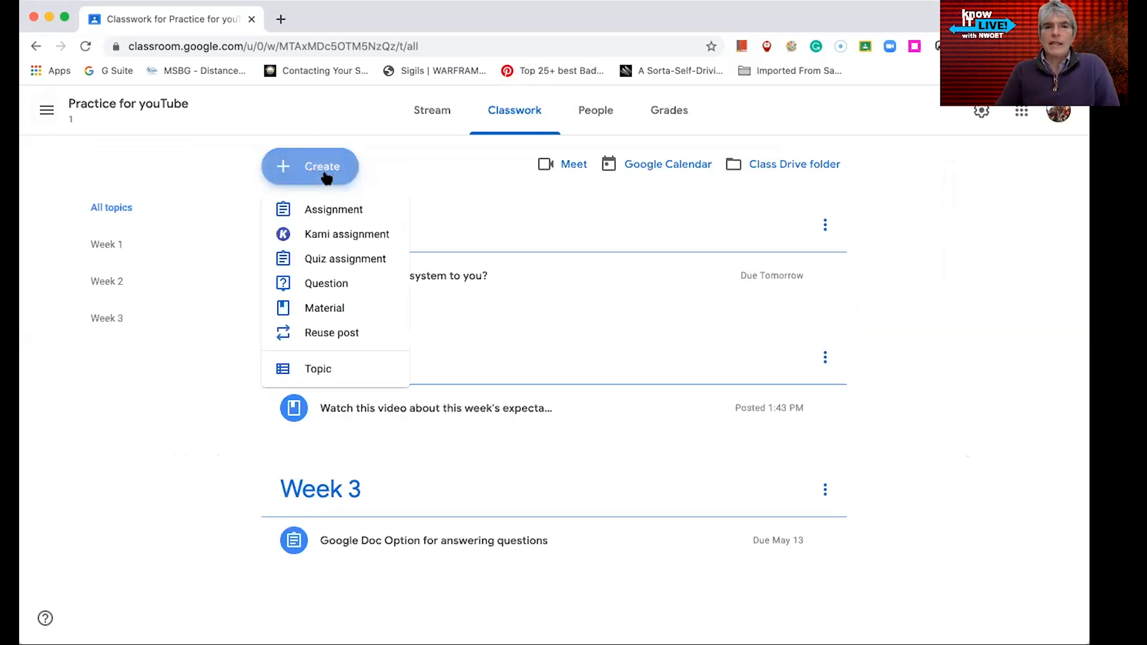
left_click(343, 339)
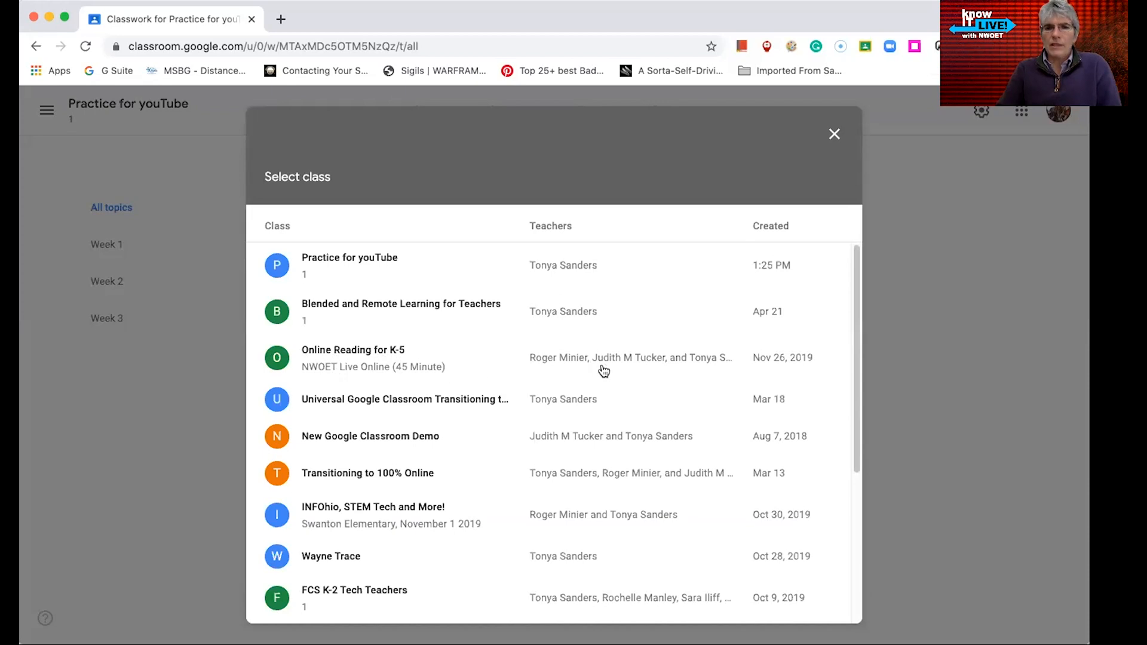
left_click(350, 354)
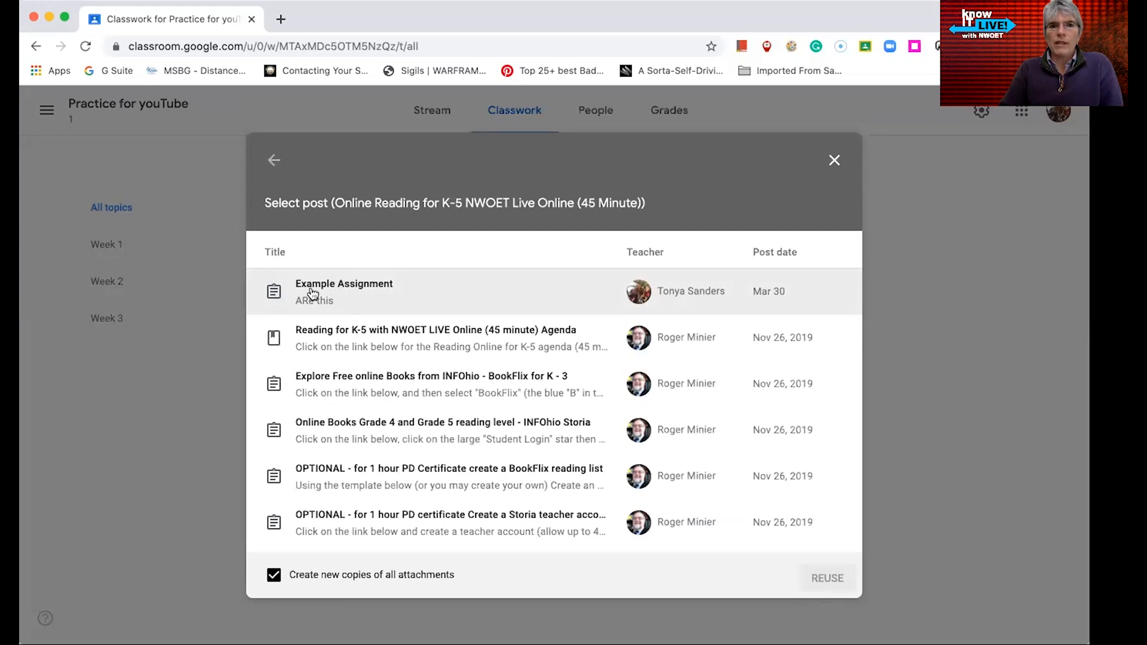
left_click(354, 290)
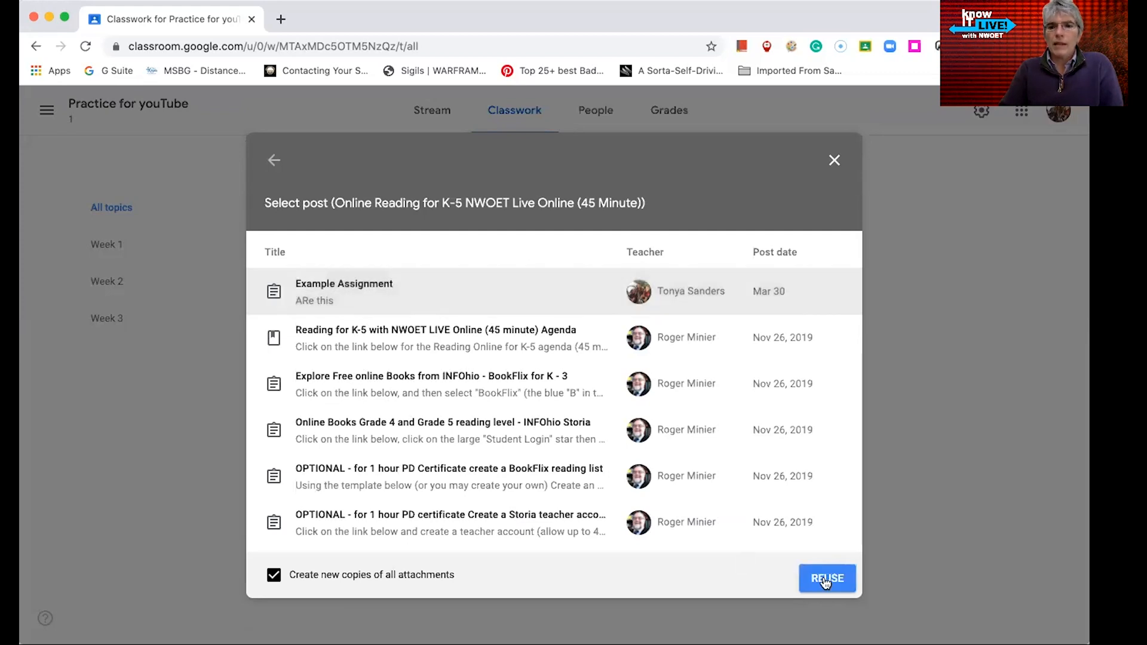
left_click(829, 583)
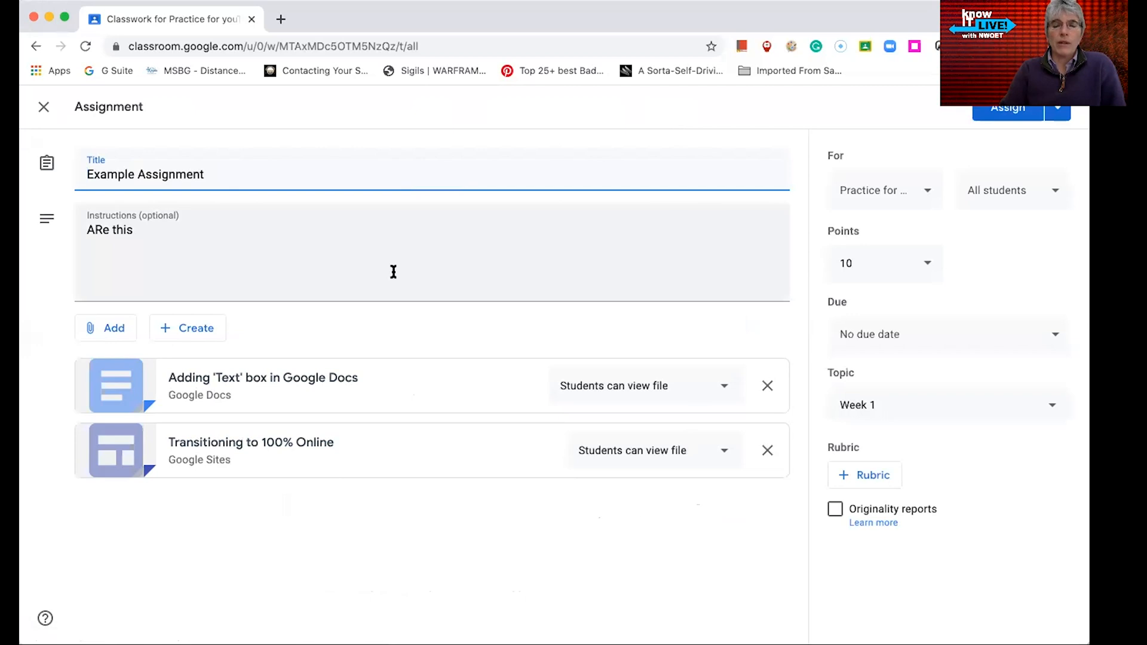
left_click(1009, 114)
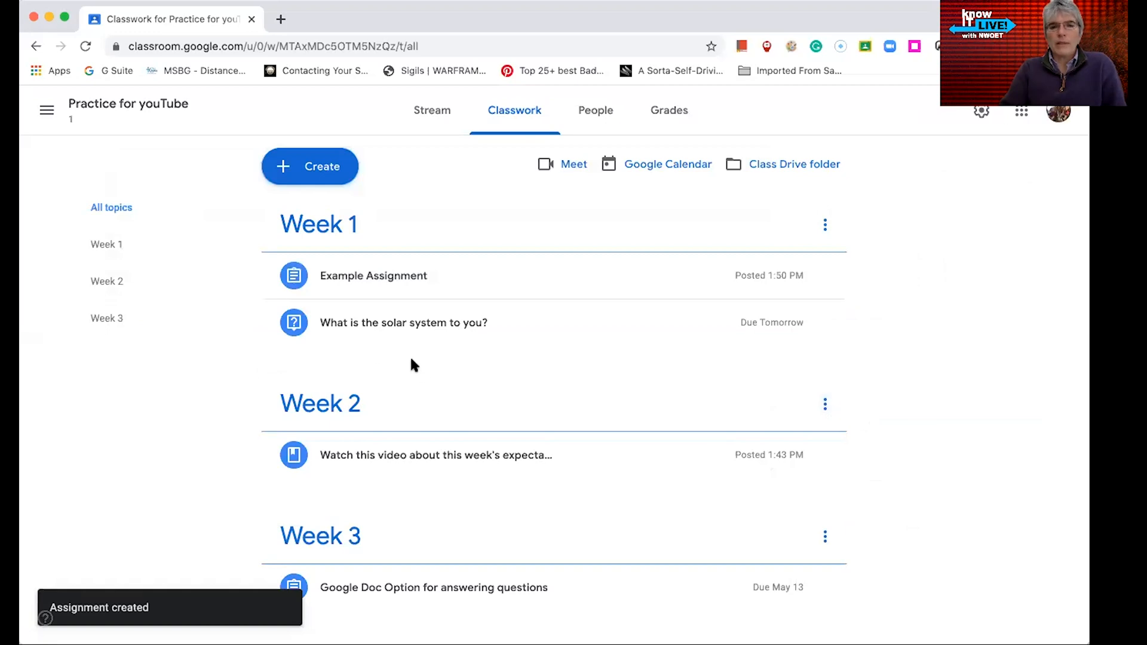
Move the Example Assignment below the solar system question in Week 1
left_click_drag(358, 282, 359, 339)
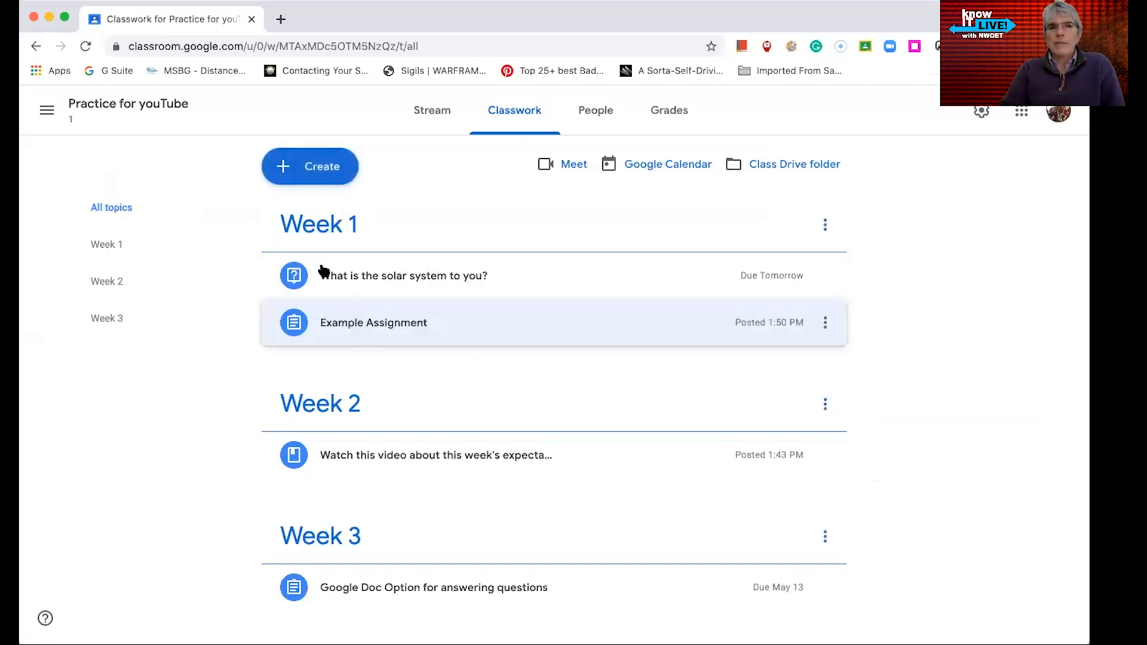
Open a new question, review its answer type options, and close it without posting
left_click(321, 172)
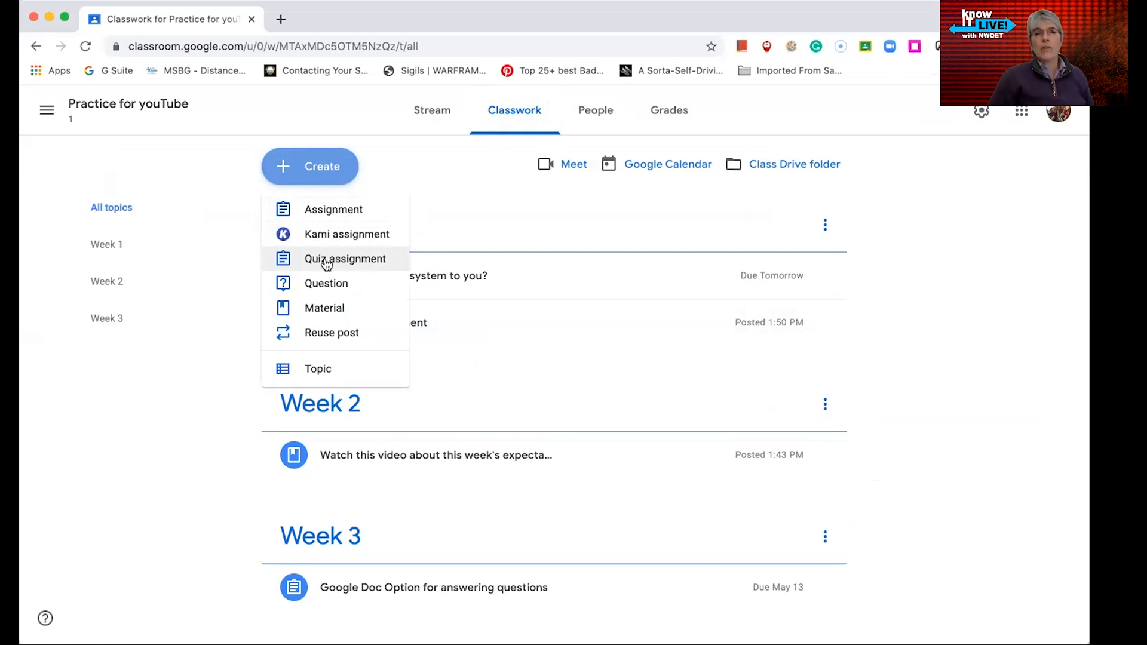
left_click(320, 290)
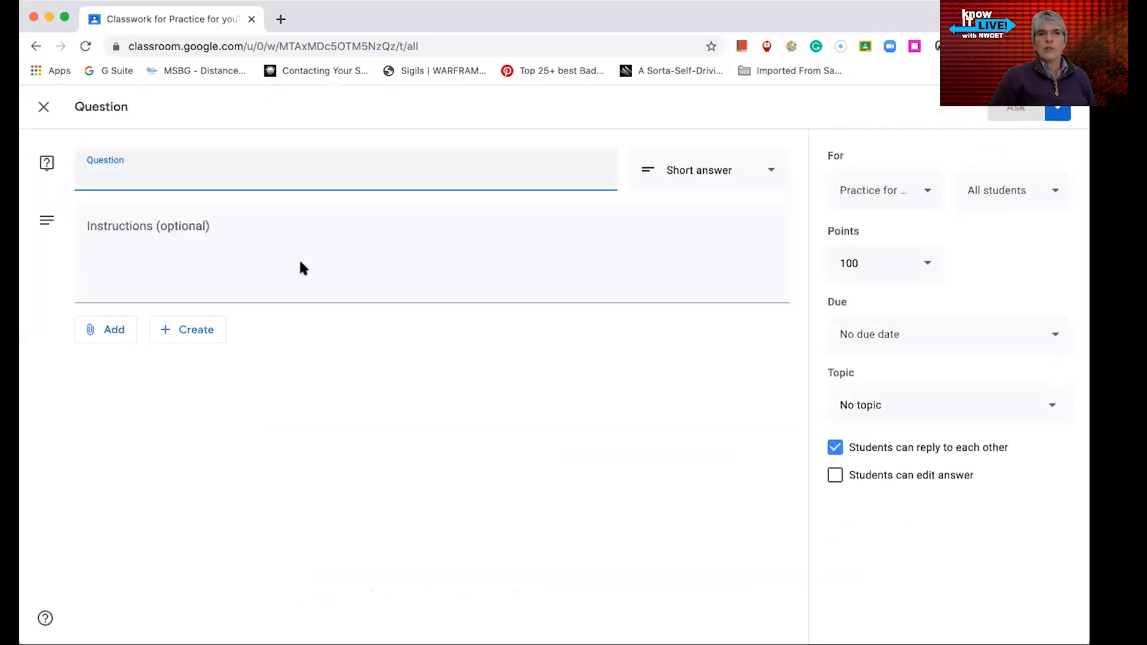
left_click(758, 170)
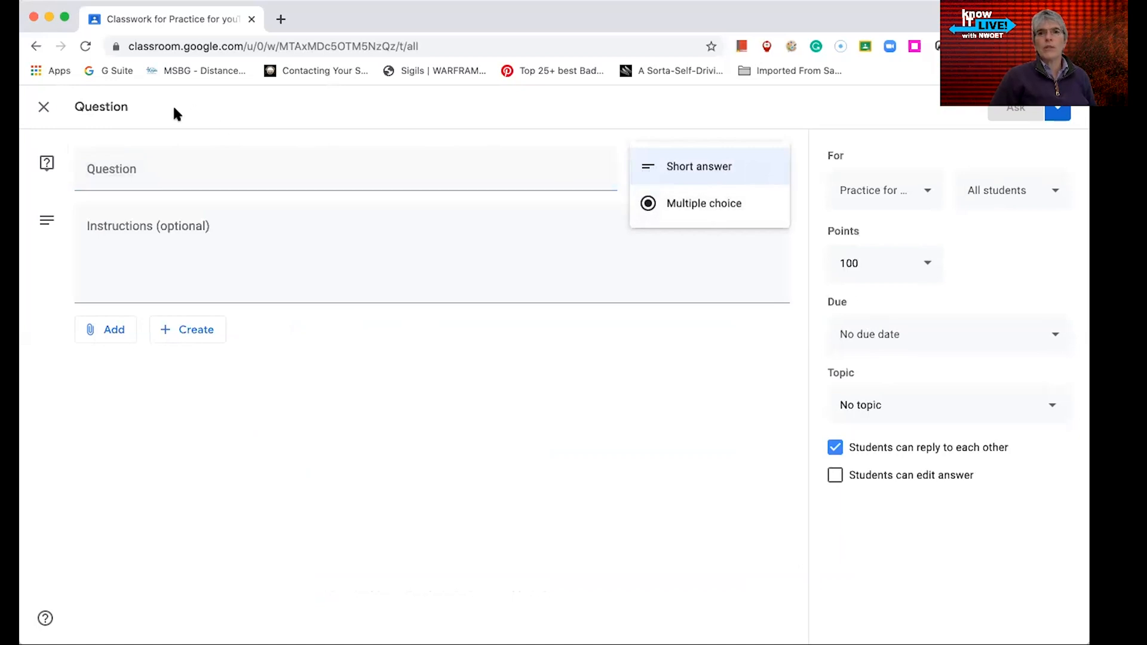
left_click(45, 107)
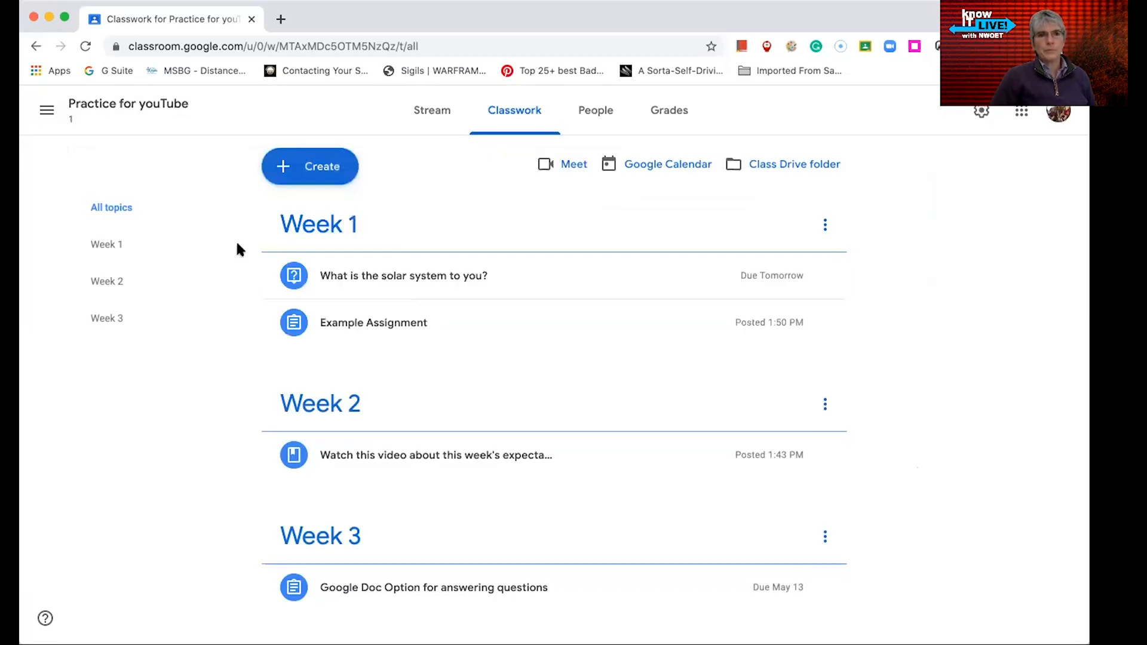
Open a new material, review its add and create attachment options, and close it without posting
left_click(312, 172)
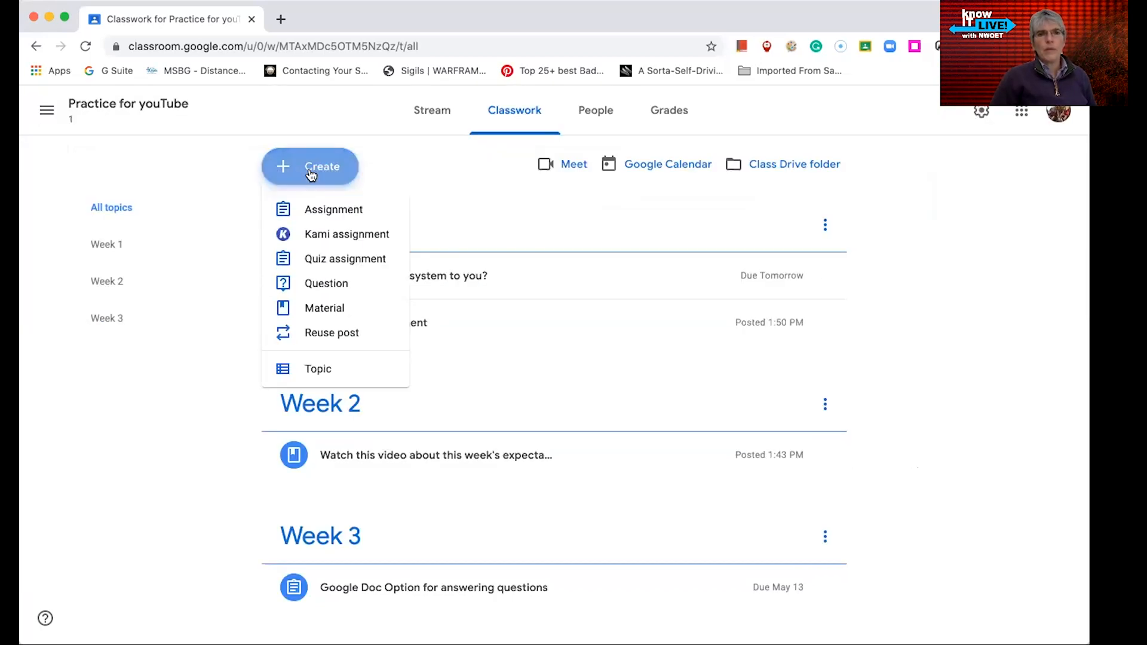
left_click(345, 310)
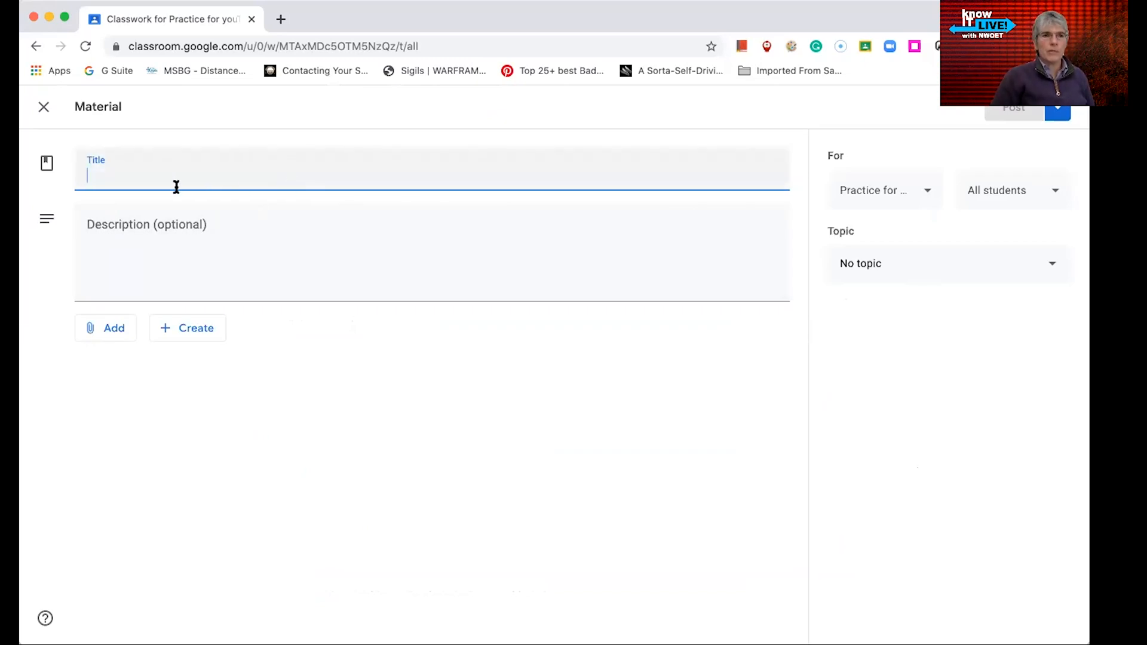
left_click(105, 327)
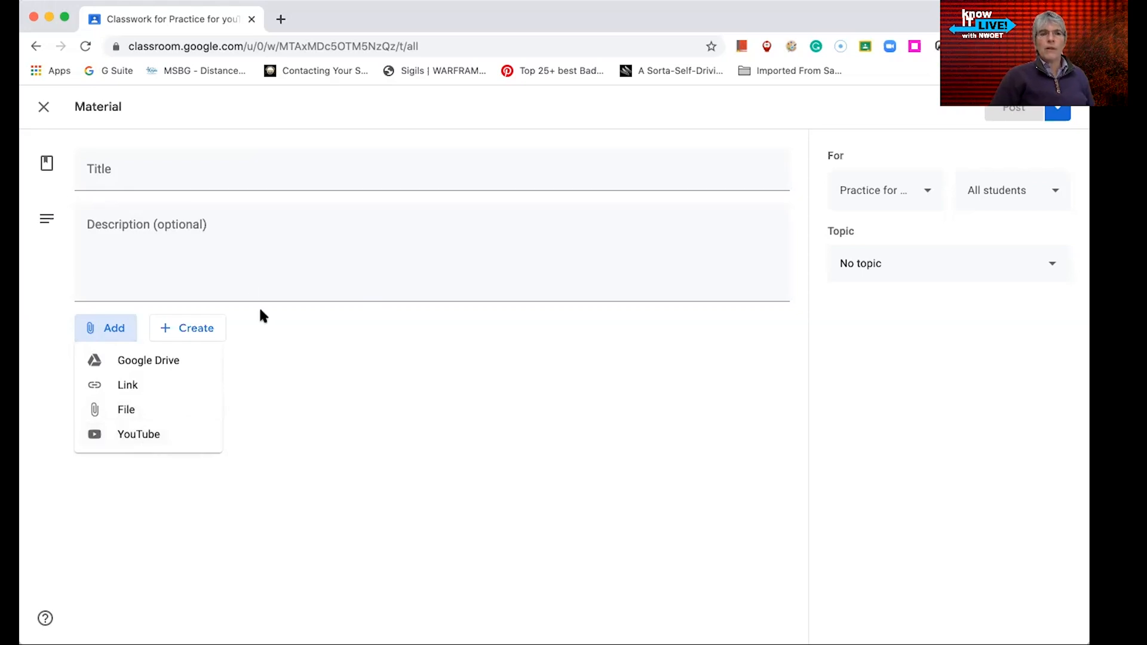
left_click(259, 443)
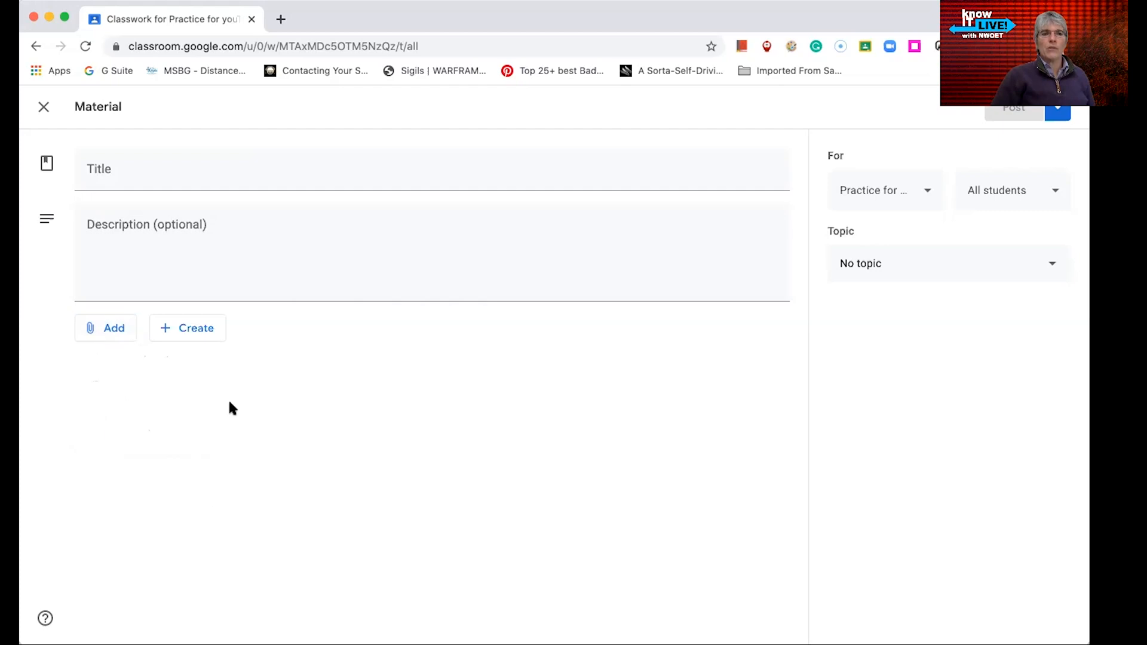
left_click(205, 330)
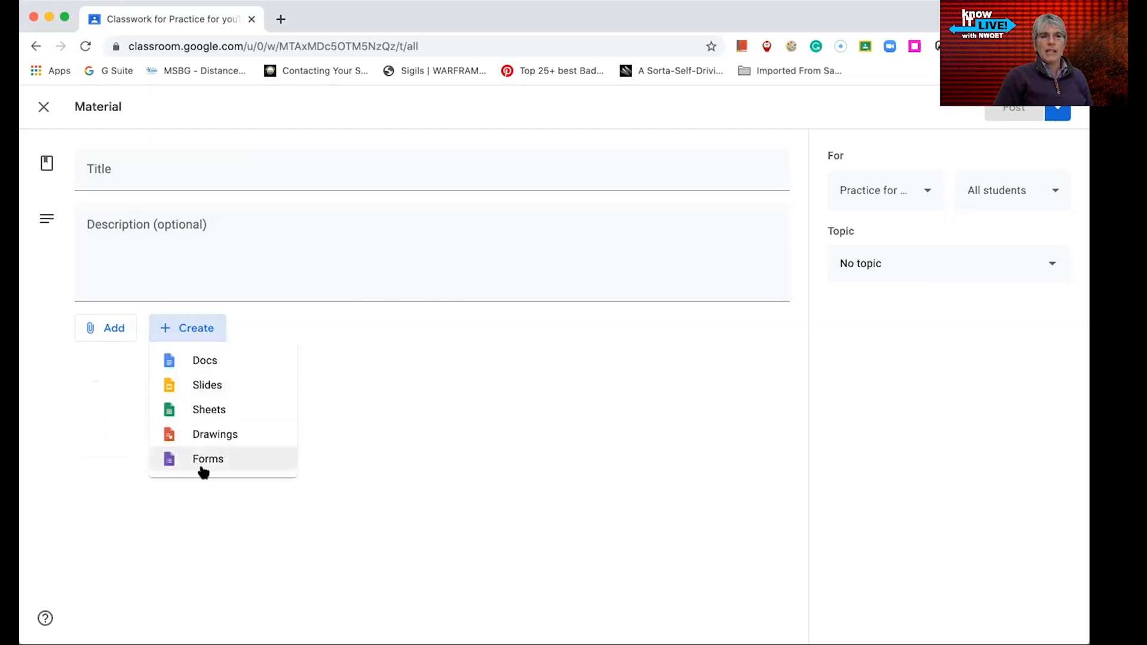
left_click(308, 449)
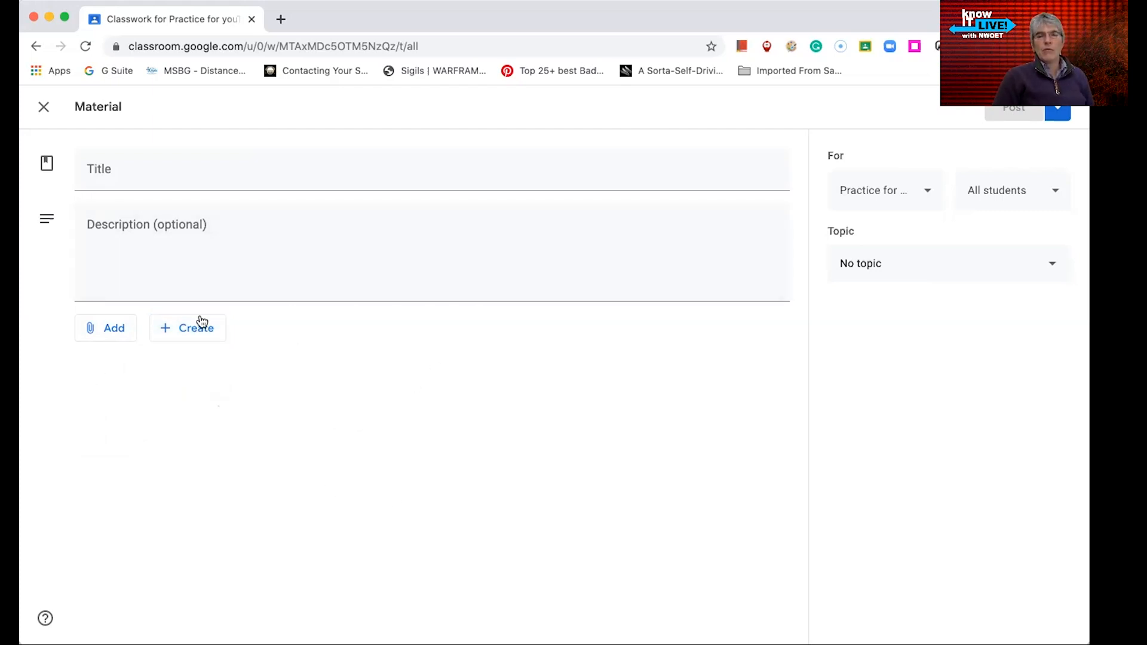
left_click(41, 109)
Visit the class's People, Grades and Stream pages, then return to Classwork
left_click(340, 167)
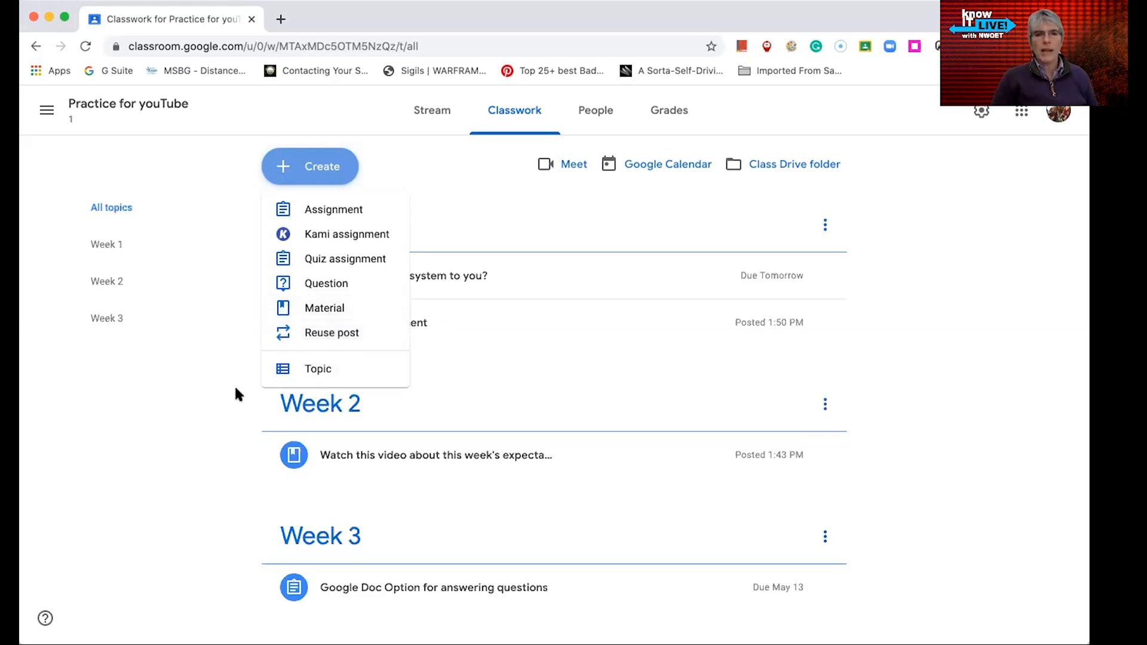
left_click(141, 470)
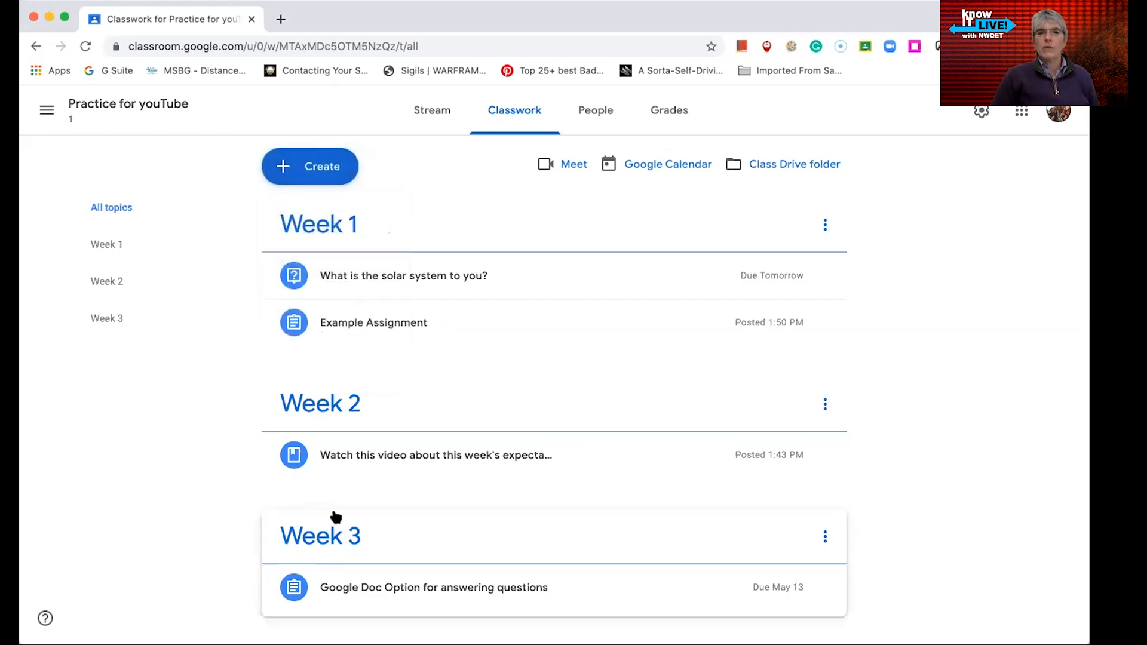
left_click(594, 114)
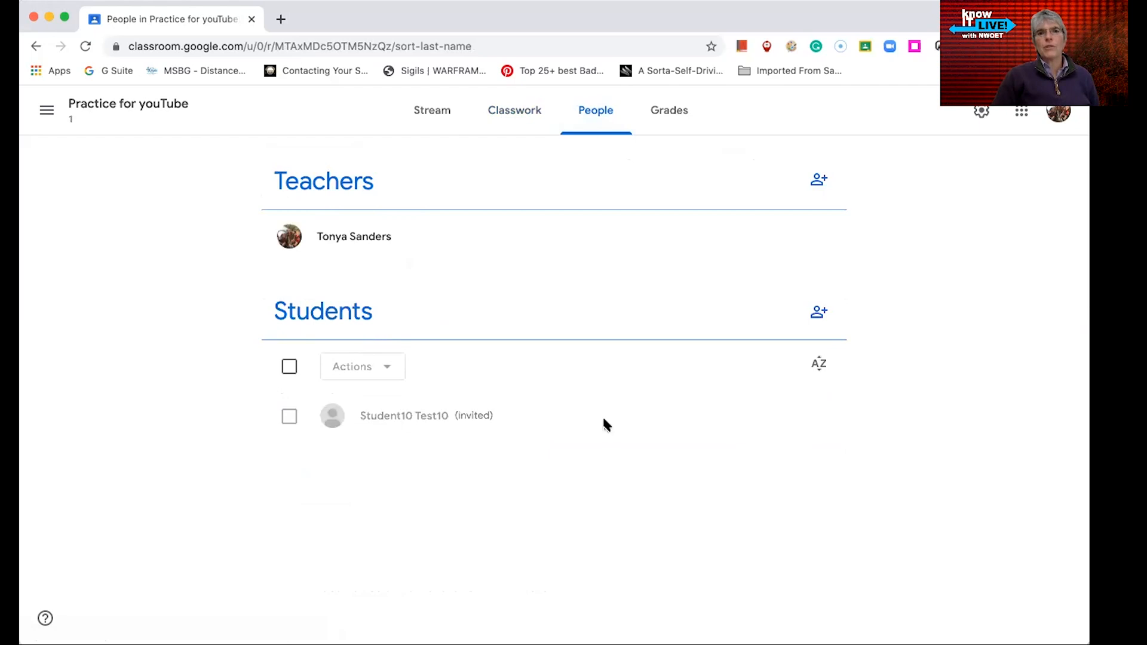
left_click(671, 111)
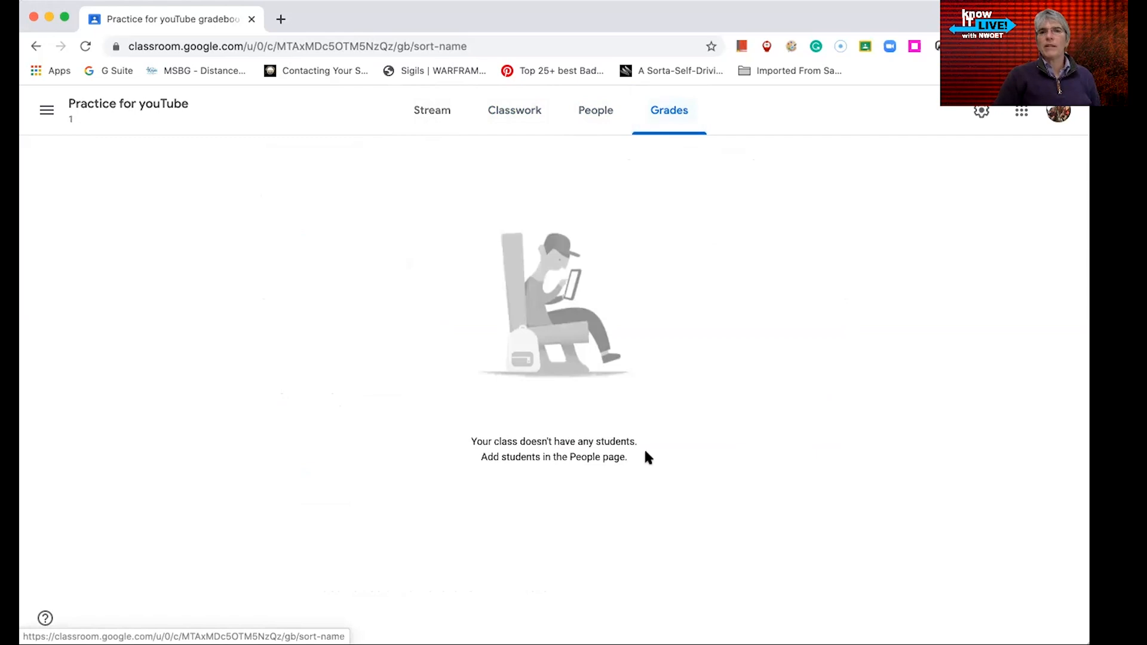
left_click(449, 113)
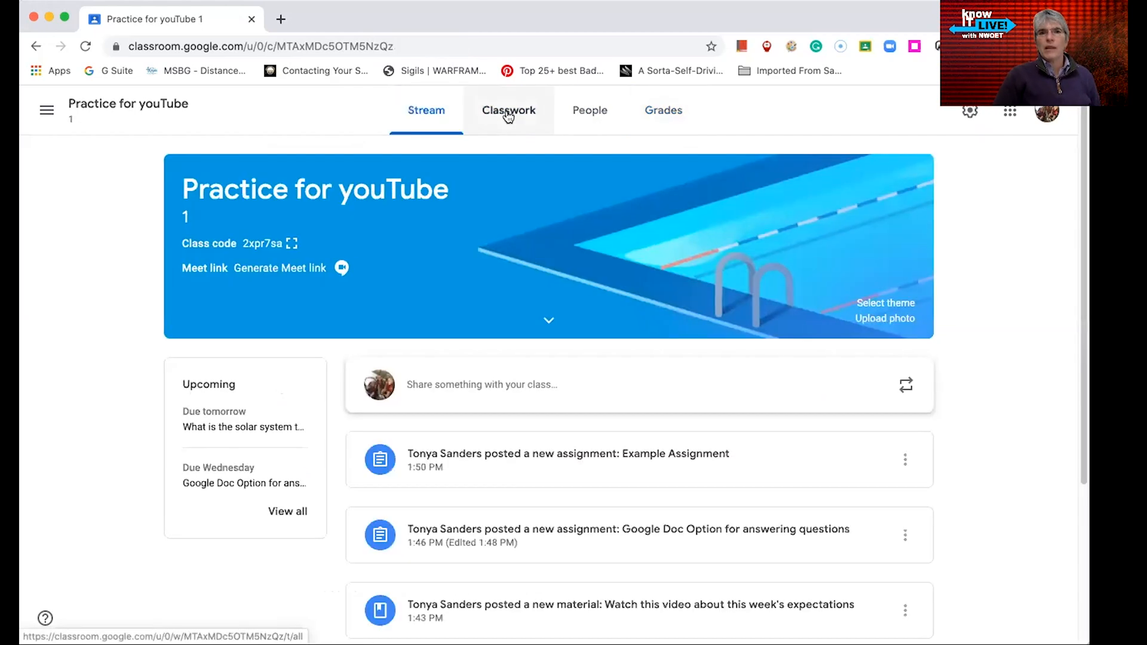
left_click(507, 112)
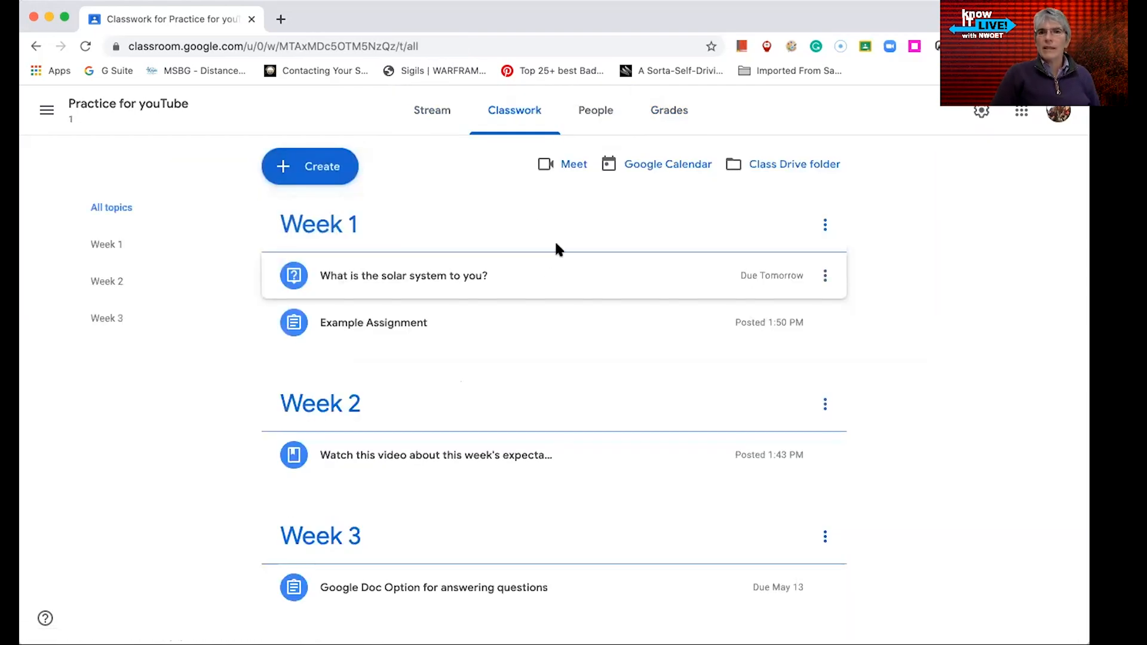
Open the class's Meet option and dismiss its dialog
left_click(553, 164)
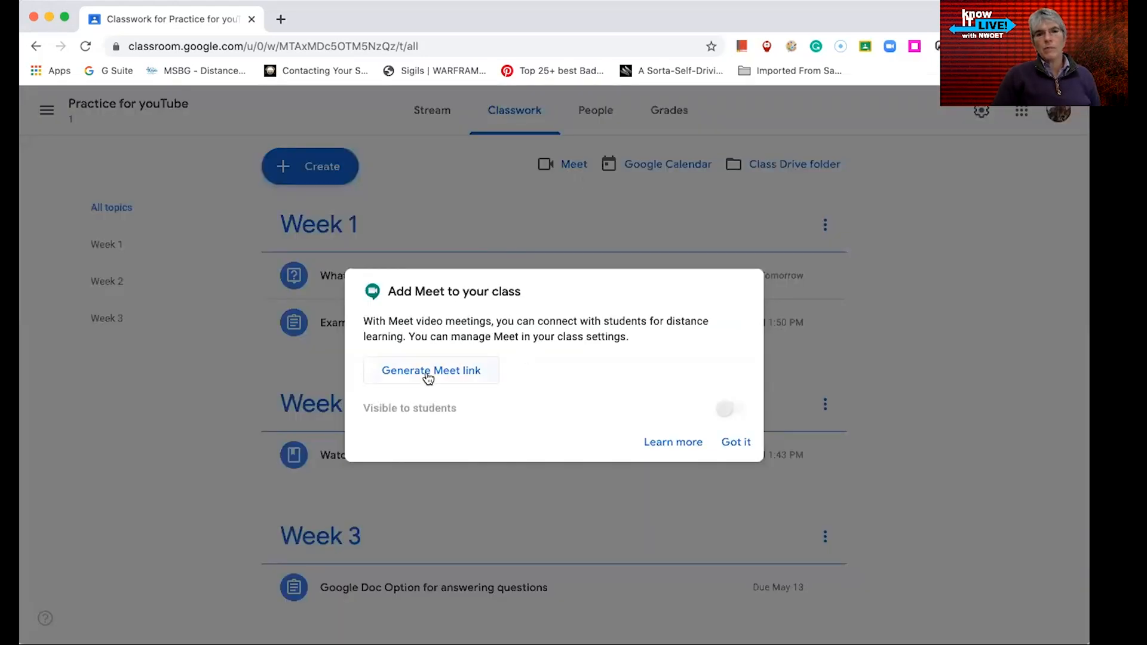
left_click(739, 443)
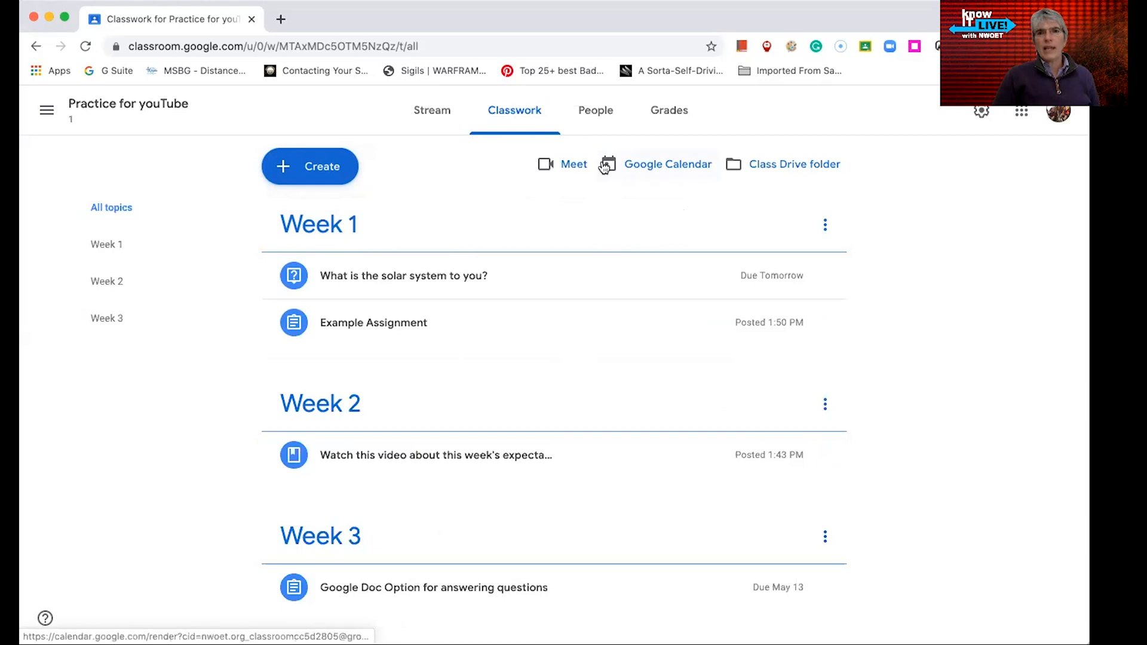
Open the class's Google Calendar and scroll through the list of calendars
left_click(655, 168)
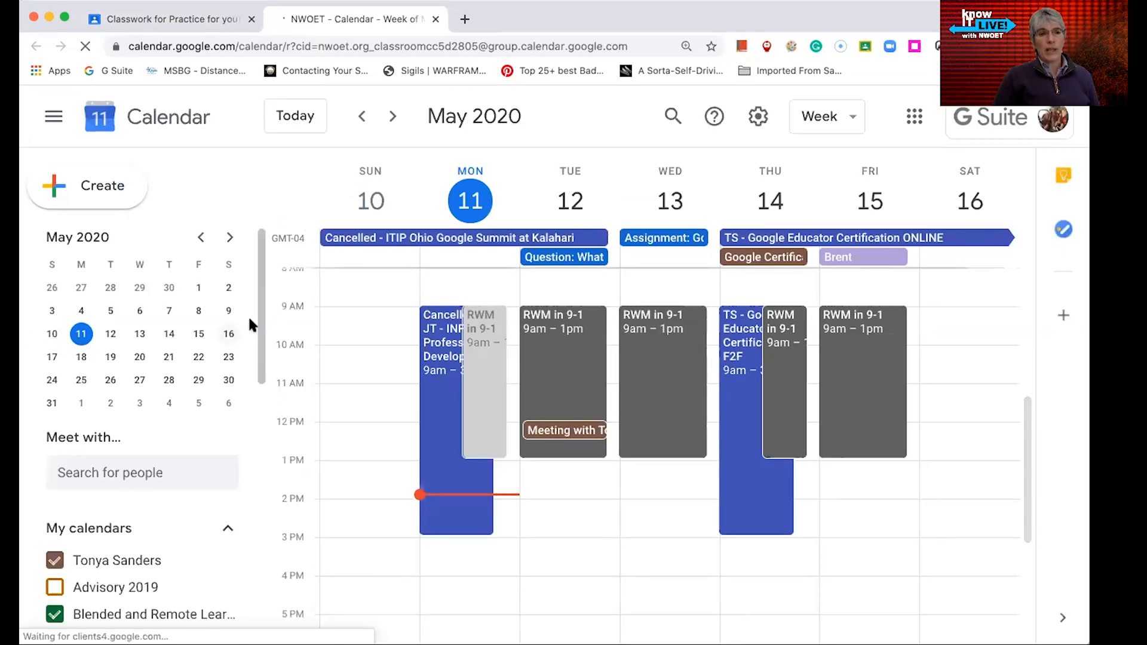
scroll(173, 424, "down", 2)
scroll(206, 489, "down", 1)
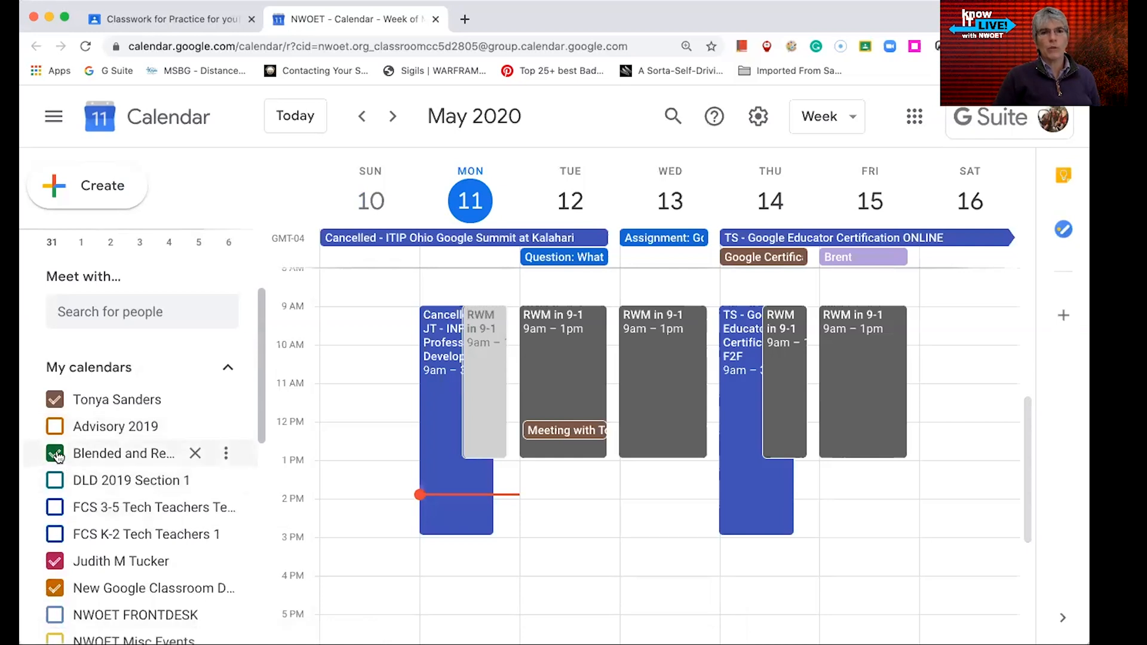
Hide several calendars from the view, including Blended and Remote Learning, New Google Classroom Demo and two personal calendars
left_click(56, 455)
scroll(89, 466, "down", 2)
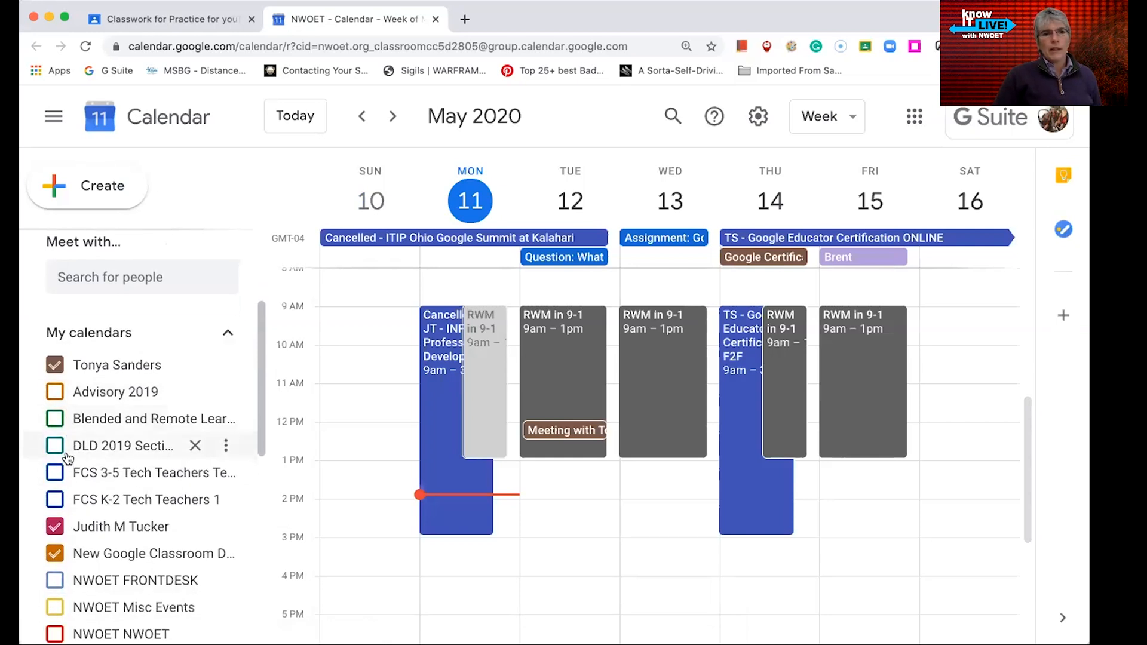
left_click(103, 507)
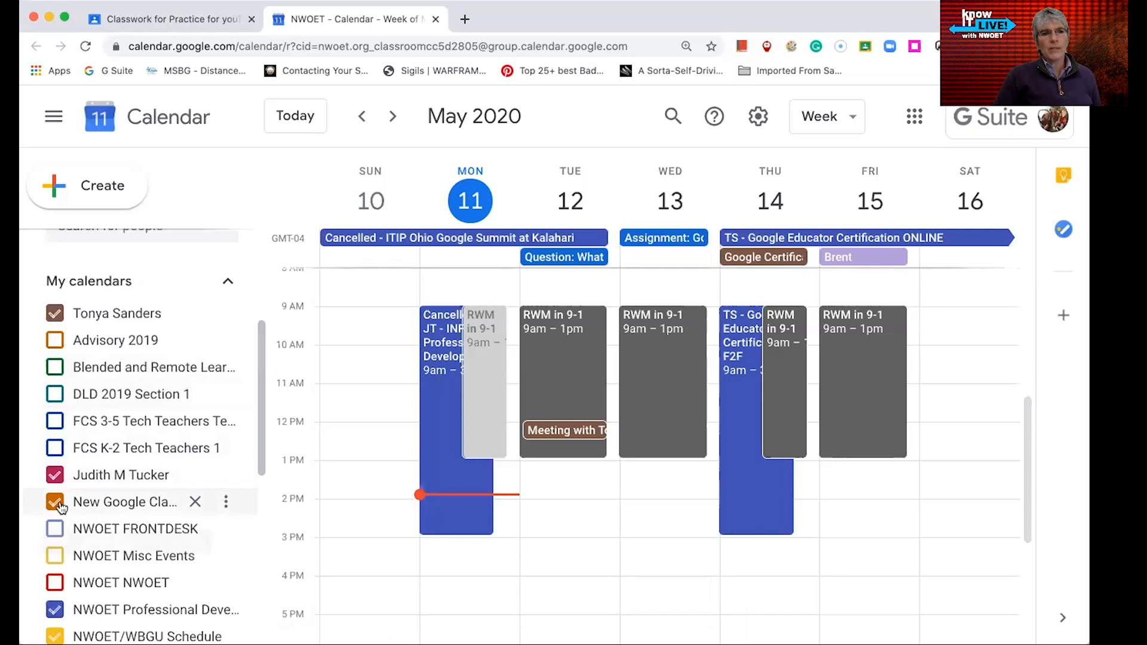
scroll(137, 508, "down", 3)
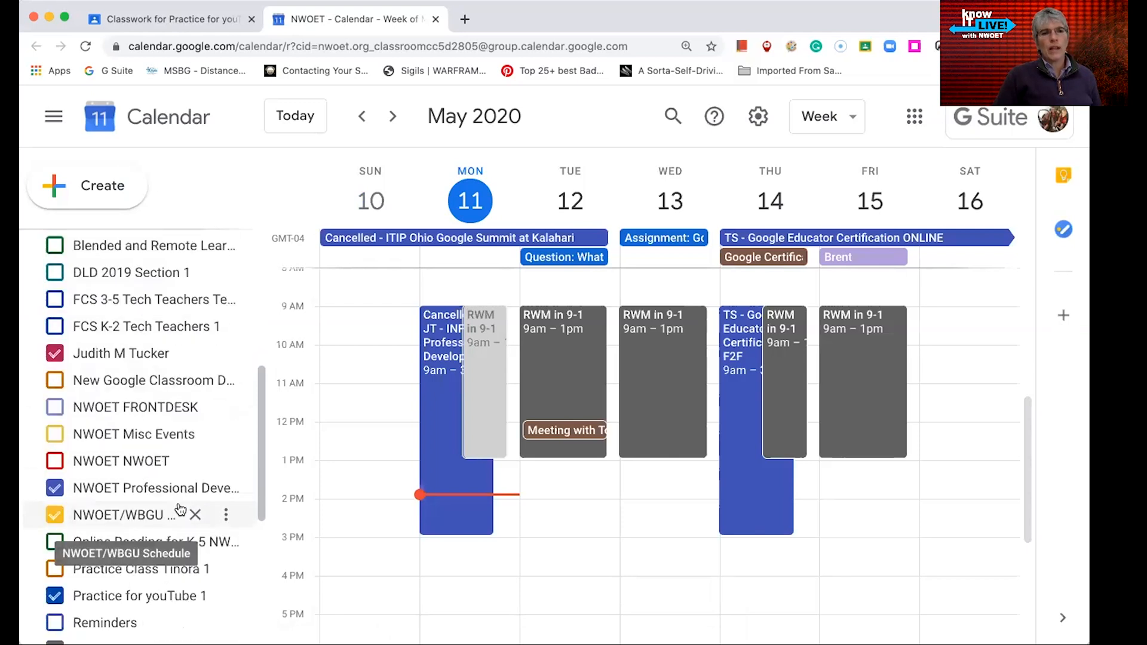
scroll(174, 507, "down", 4)
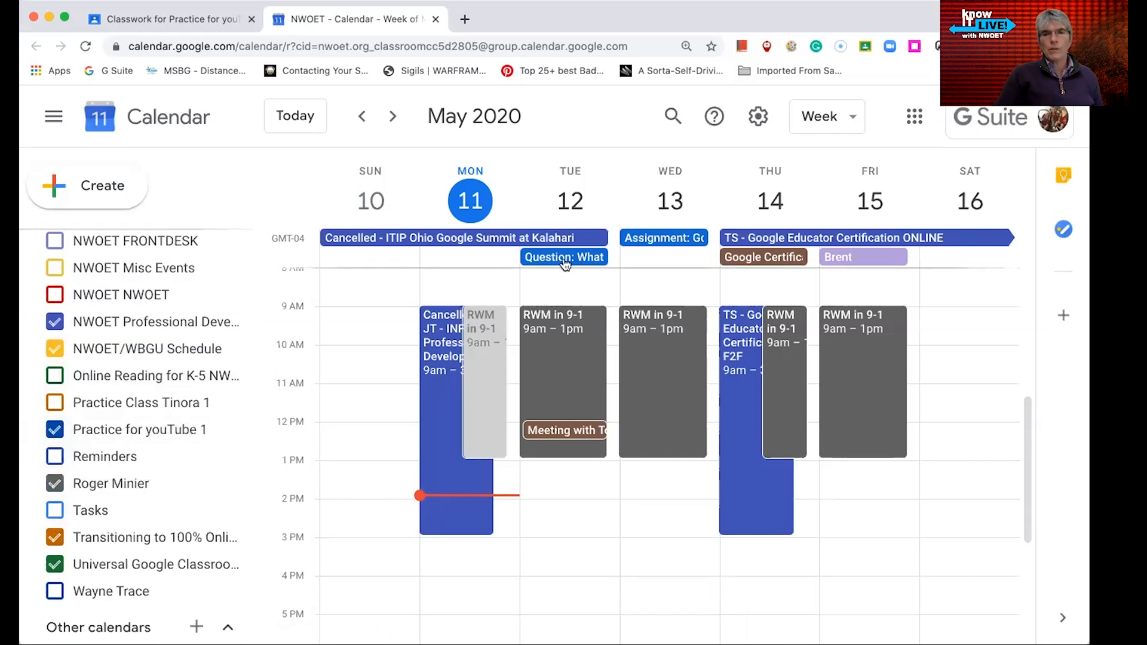
scroll(93, 509, "up", 7)
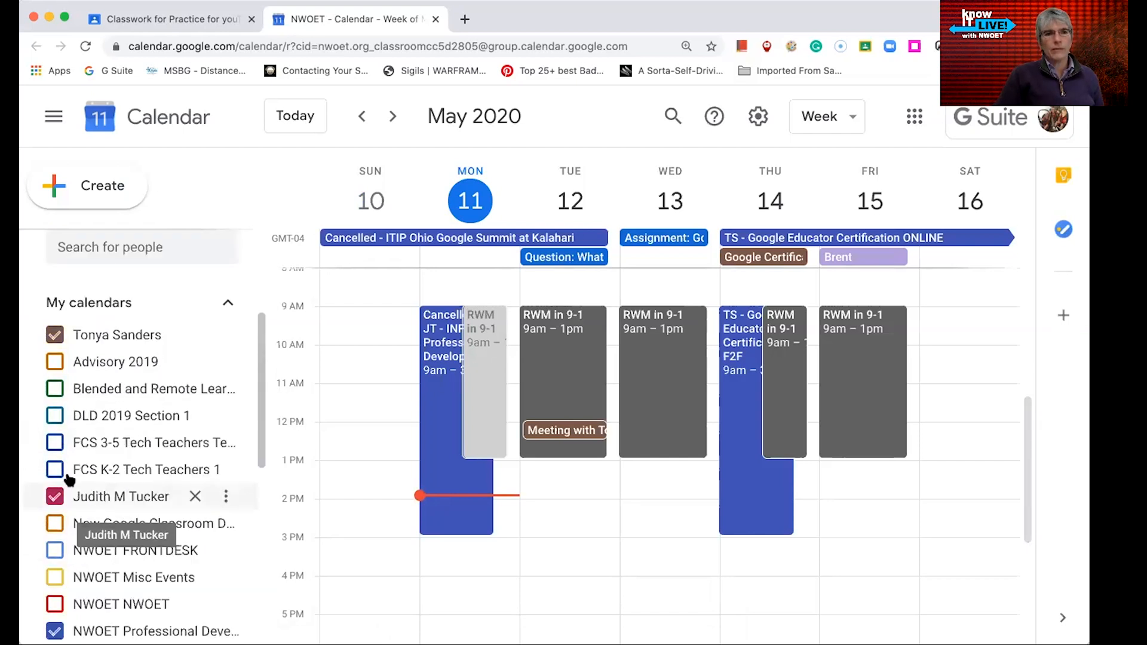
left_click(53, 332)
left_click(55, 496)
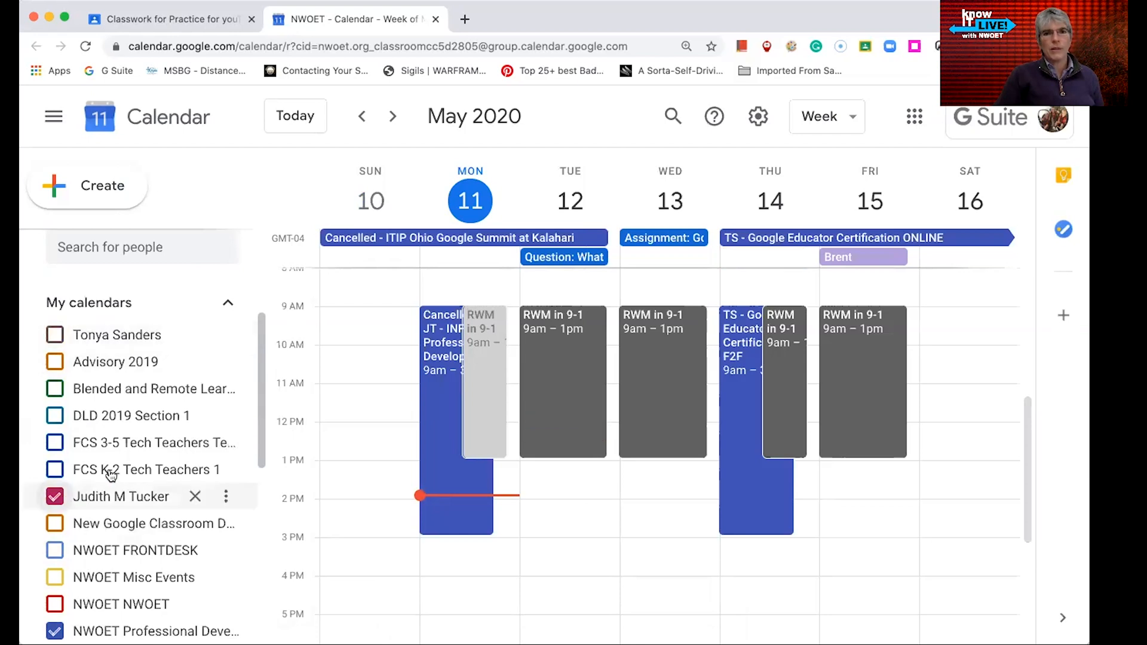
scroll(137, 455, "down", 3)
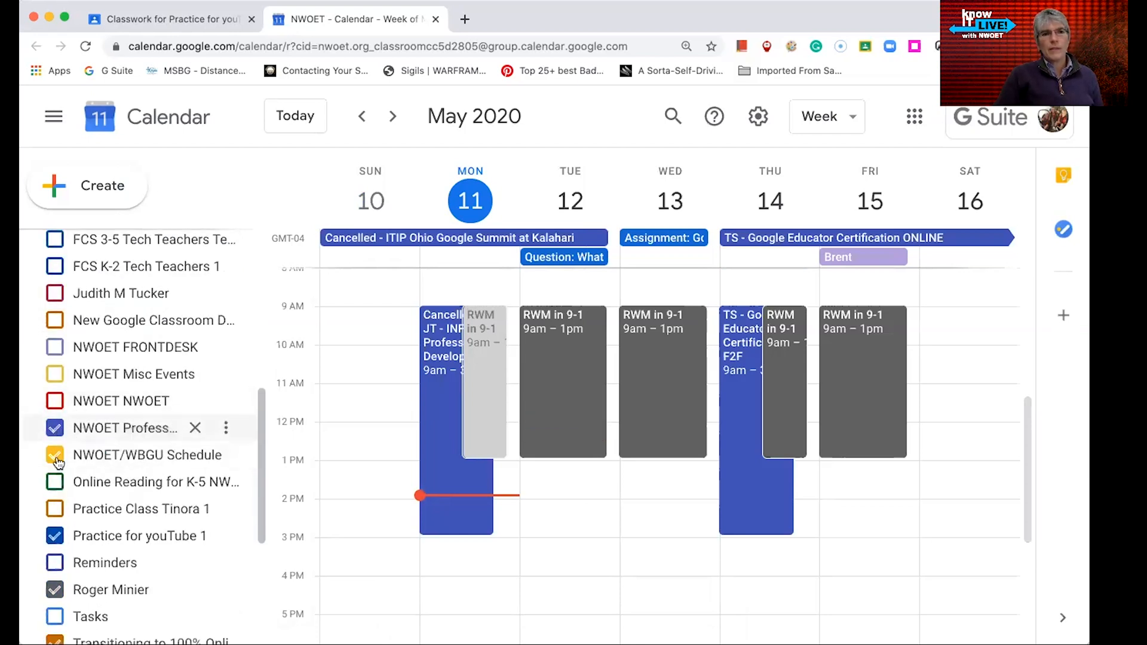
left_click(55, 428)
scroll(73, 579, "down", 1)
left_click(53, 587)
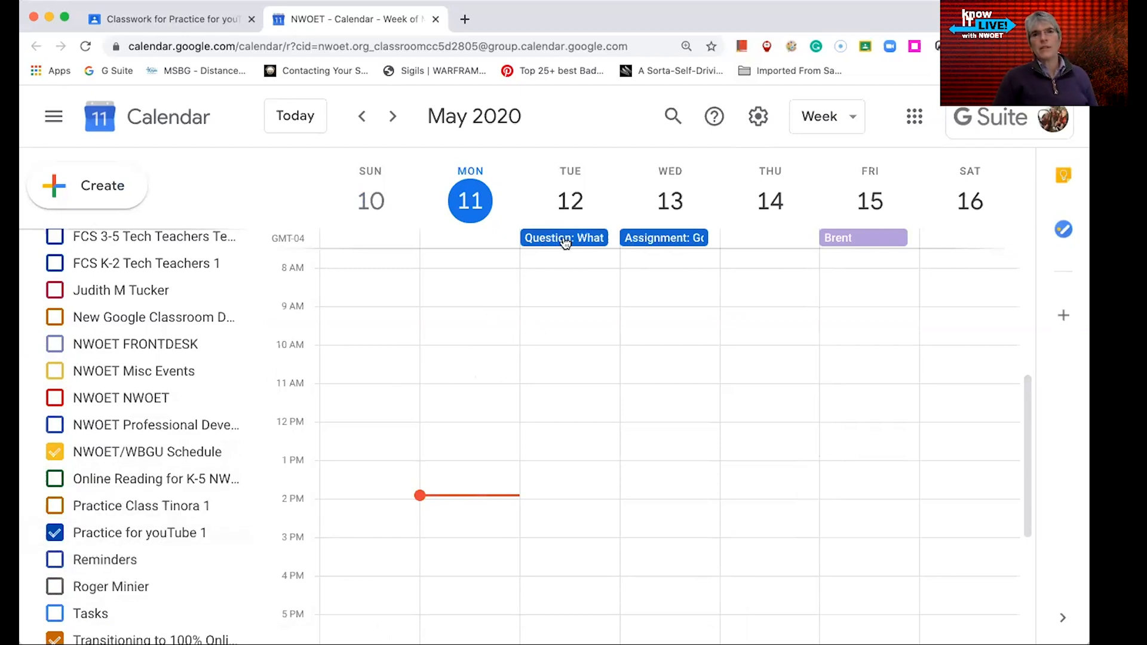
left_click(54, 532)
scroll(78, 555, "up", 4)
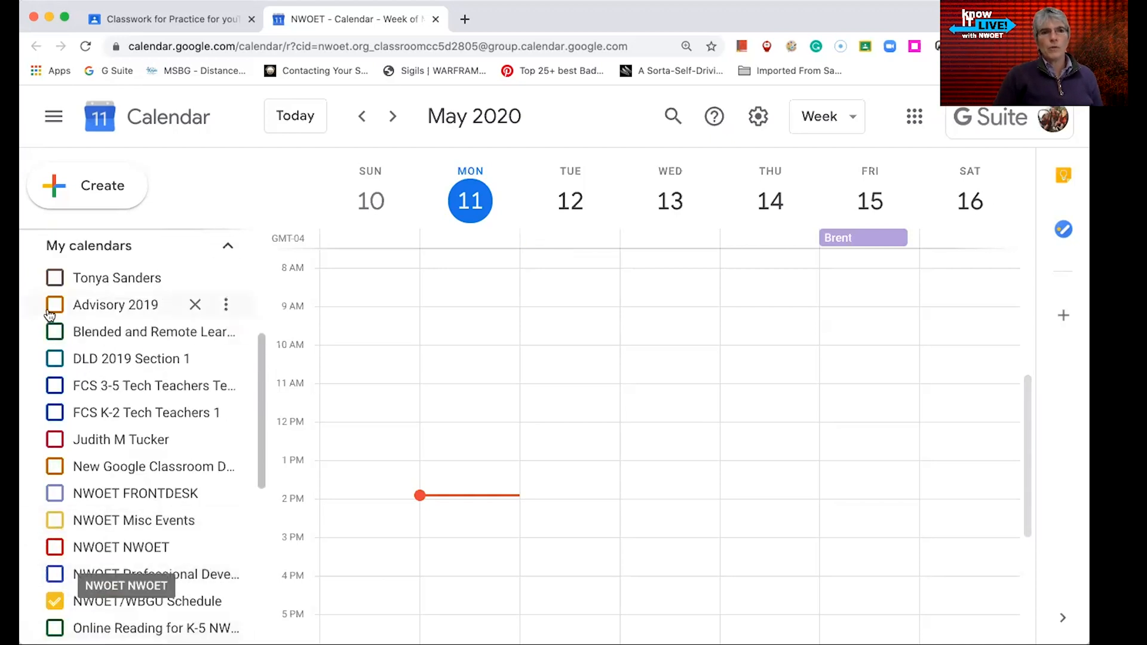
left_click(54, 278)
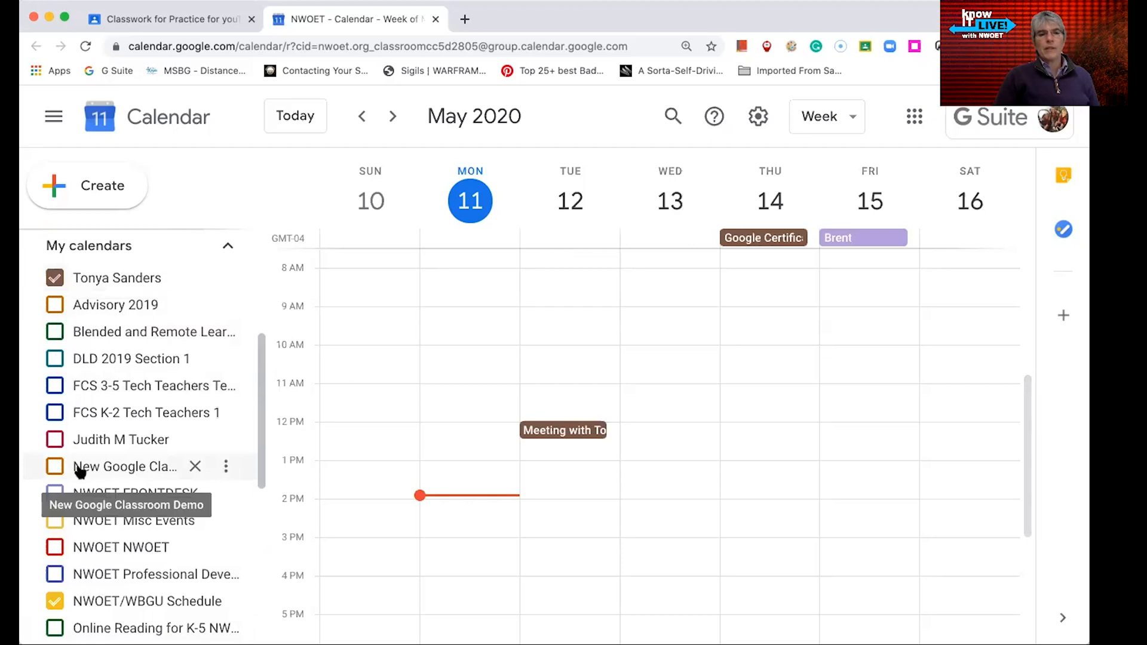
Return to the Classroom tab, open the class settings and review the class code options
left_click(190, 20)
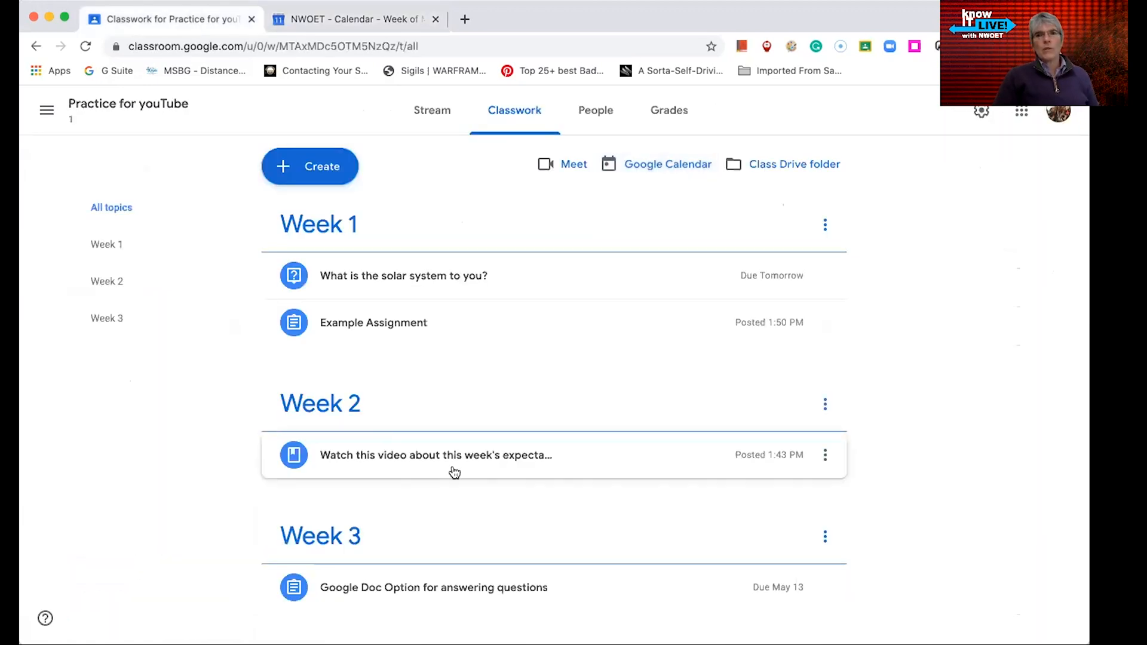
left_click(983, 111)
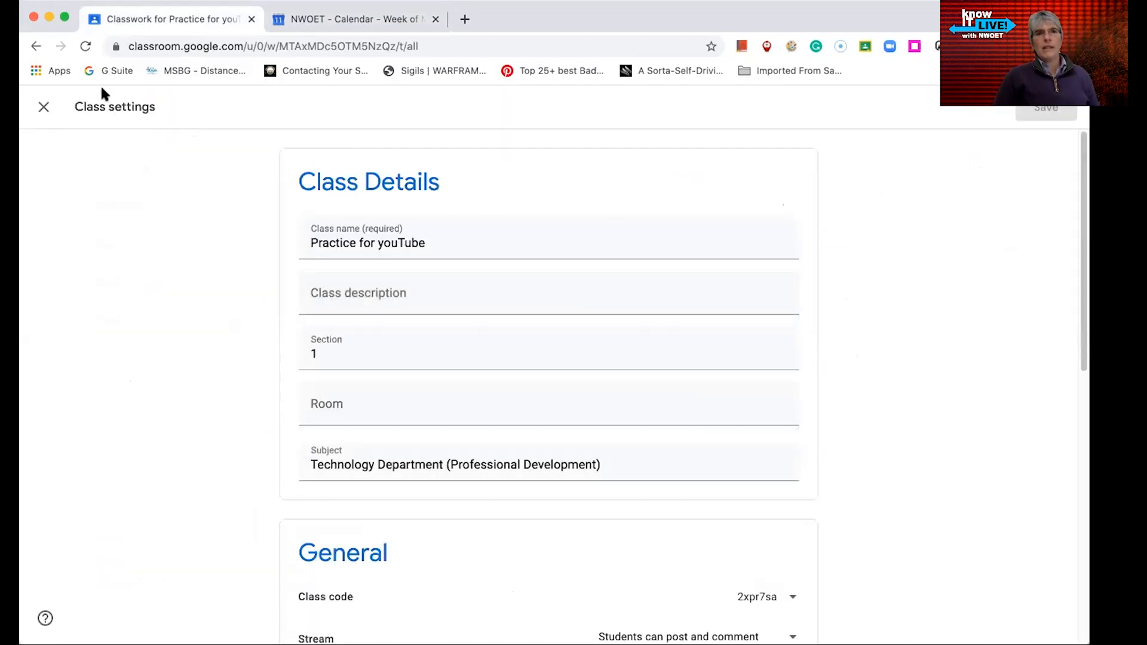
left_click(44, 113)
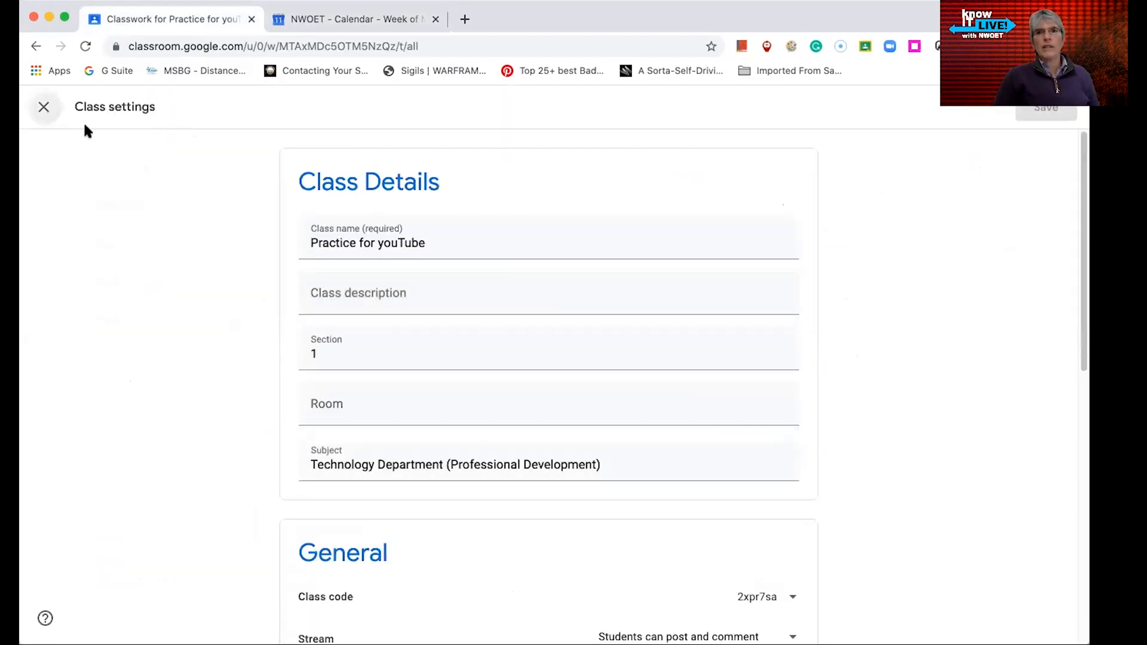
left_click(980, 111)
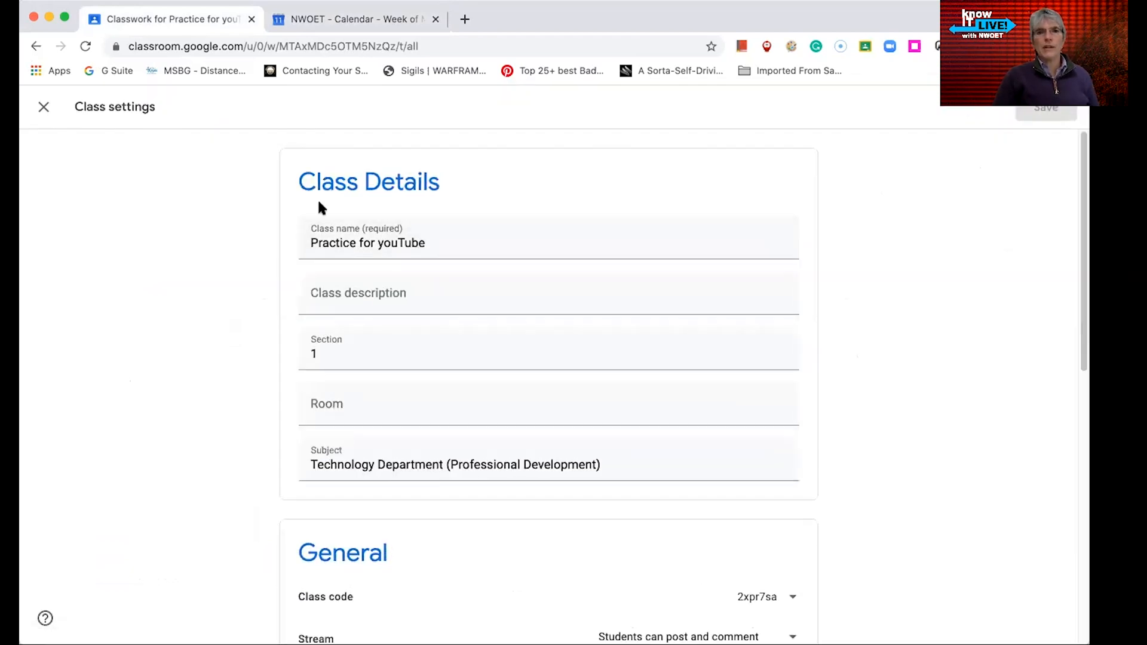
scroll(485, 414, "down", 4)
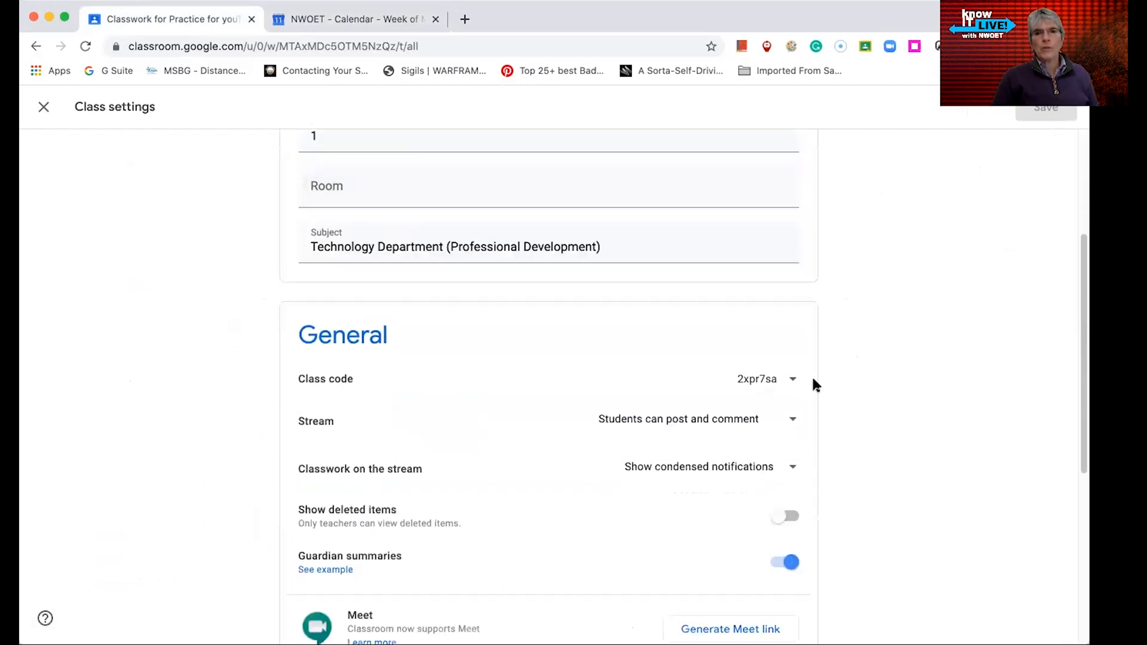
left_click(795, 385)
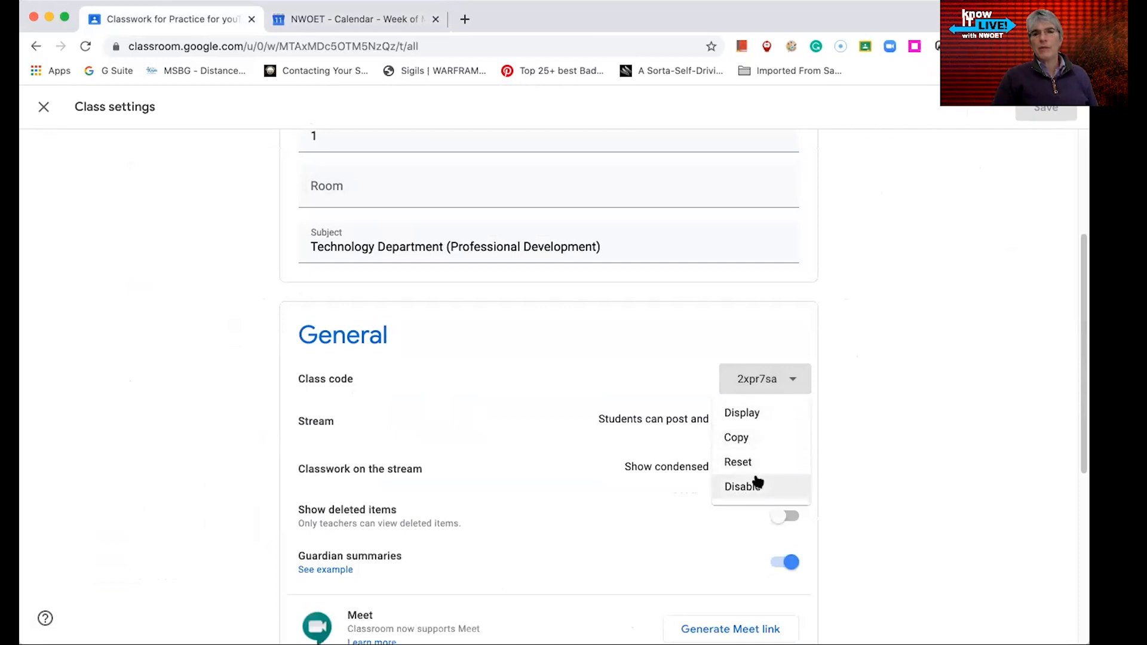
left_click(913, 364)
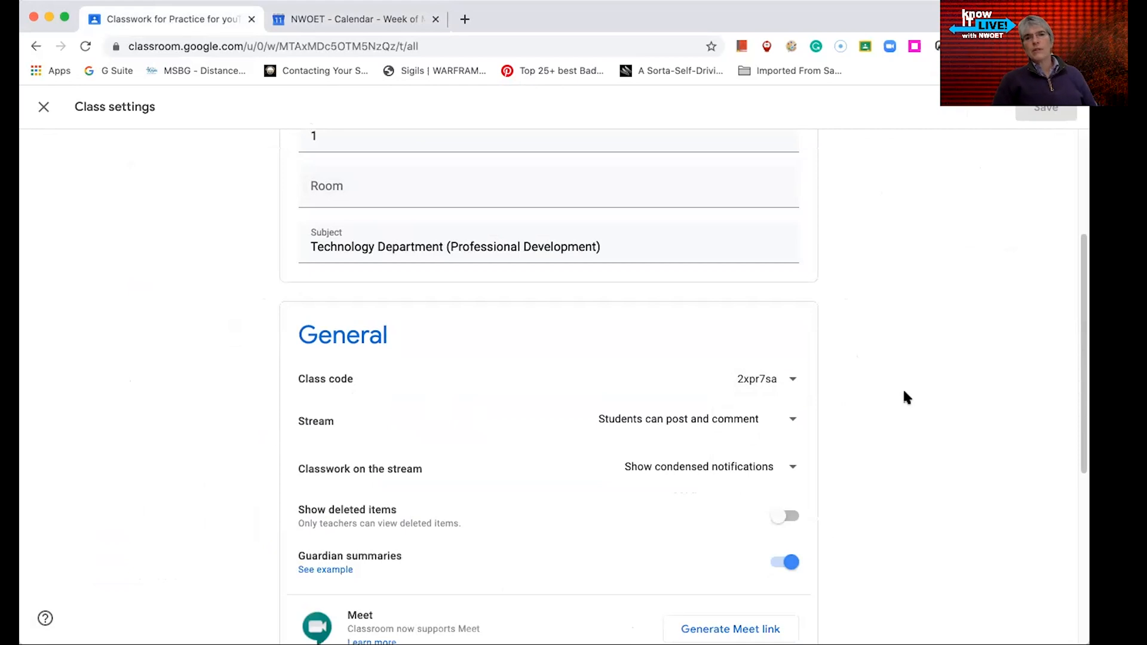
Review the Stream posting permissions and the Classwork on the stream options without changing them
scroll(870, 430, "down", 2)
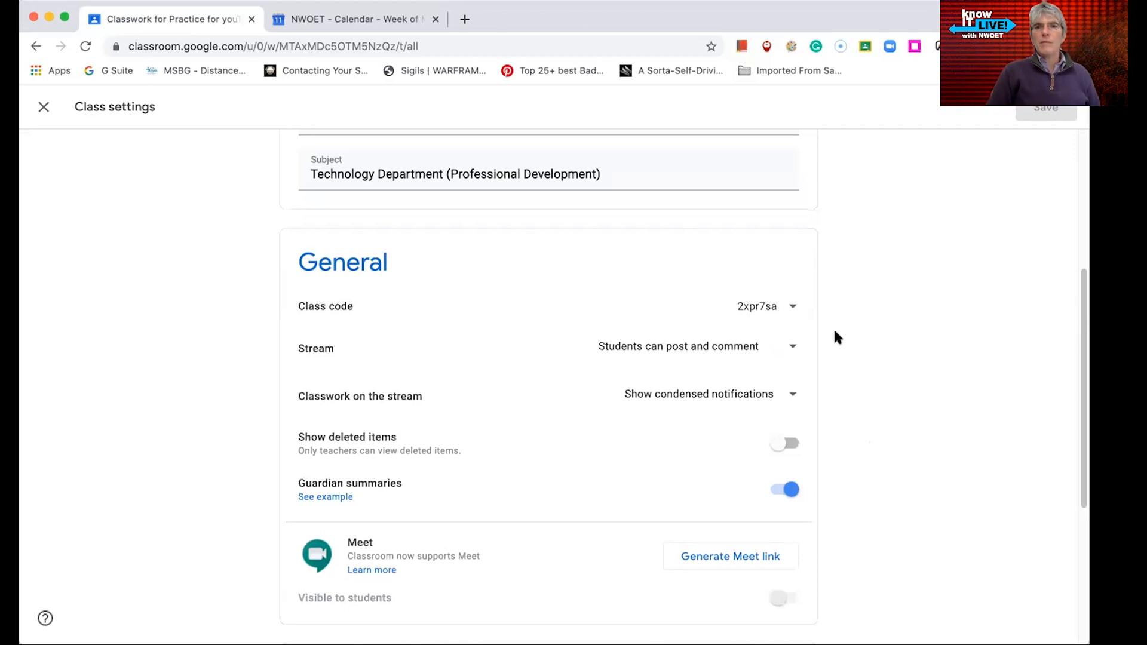
scroll(837, 345, "down", 2)
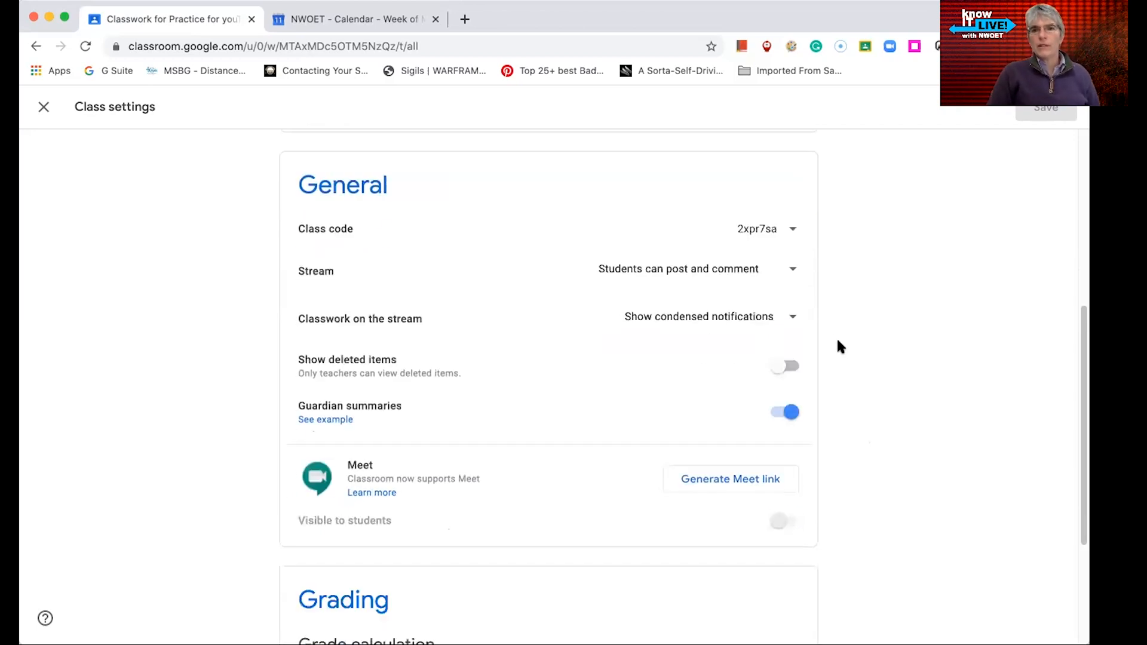
left_click(794, 272)
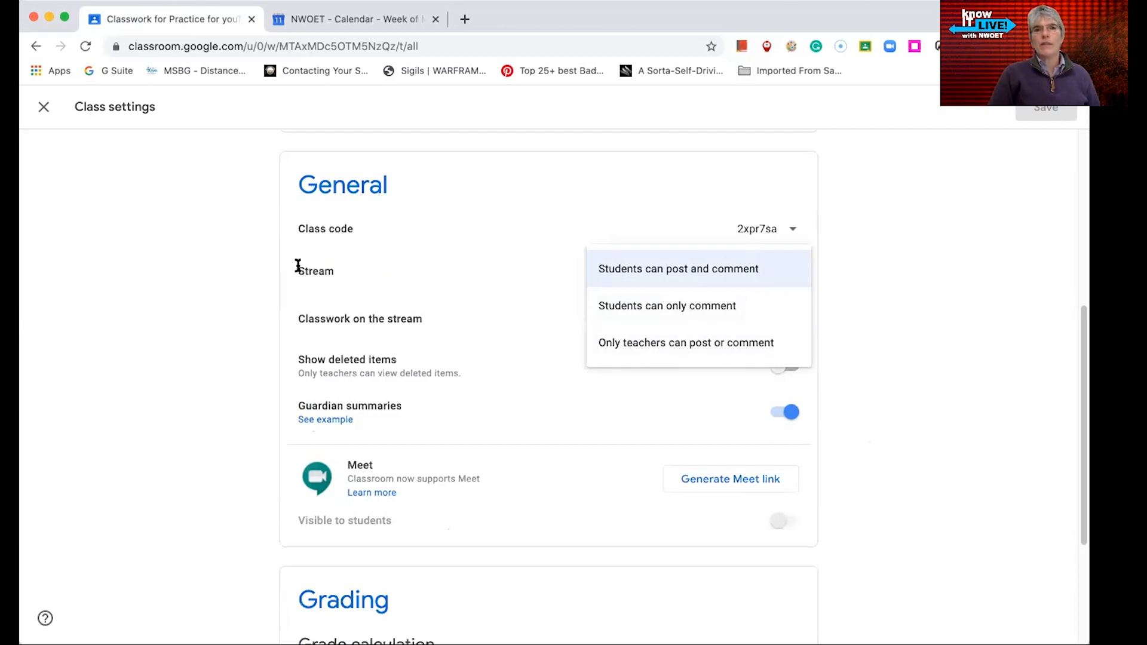
left_click_drag(297, 270, 364, 273)
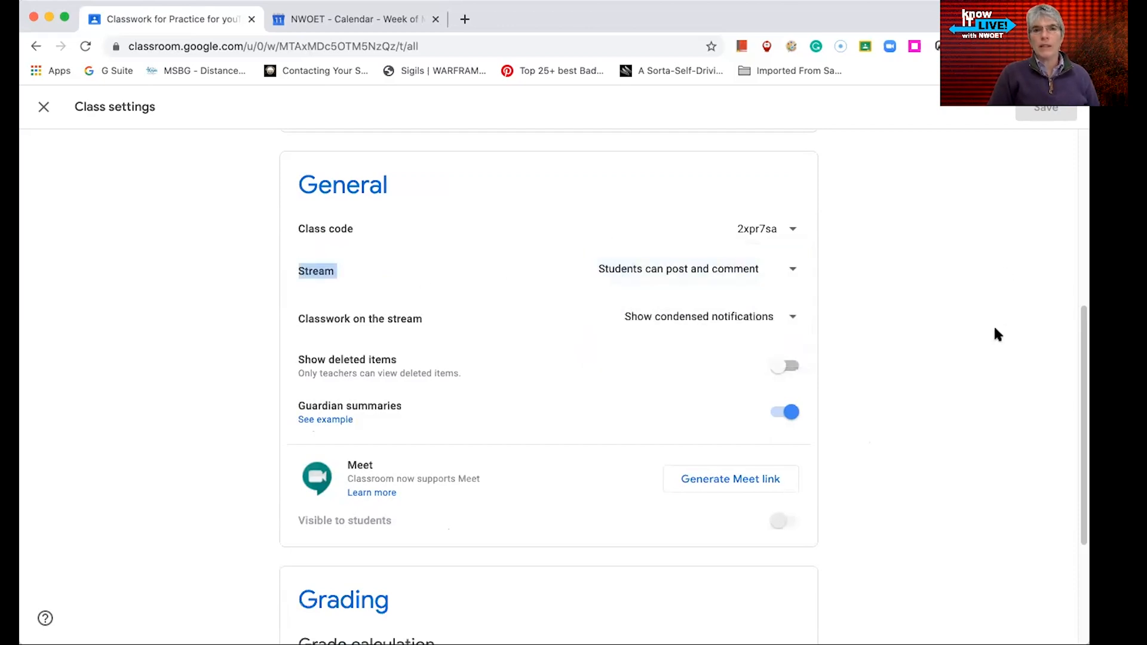
scroll(993, 329, "down", 3)
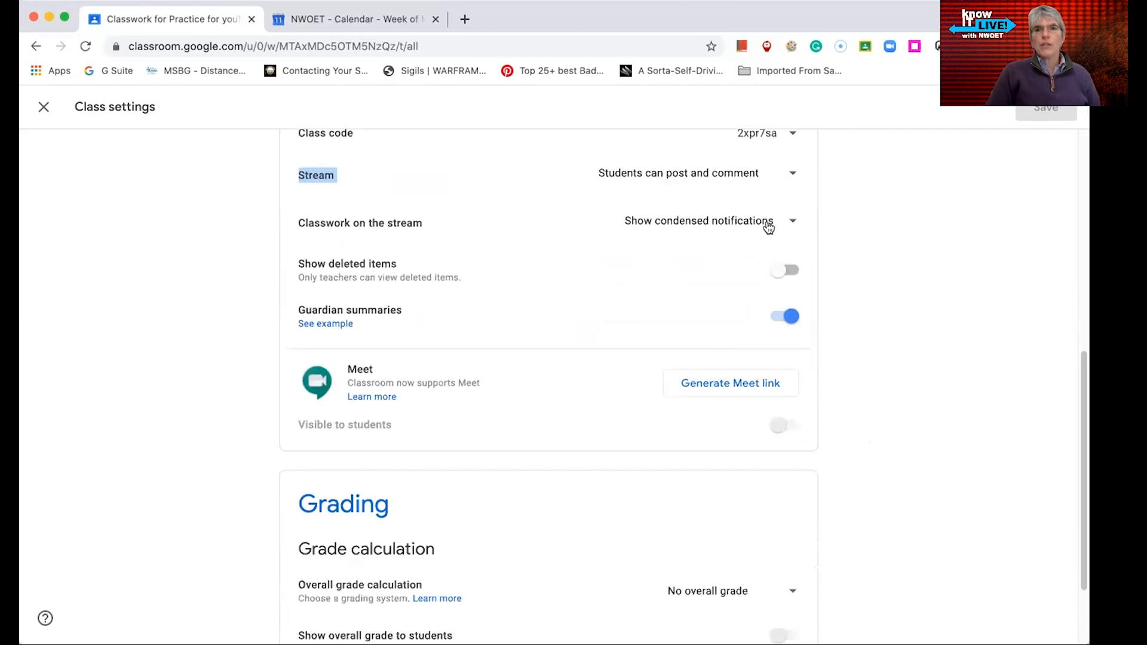
left_click(794, 222)
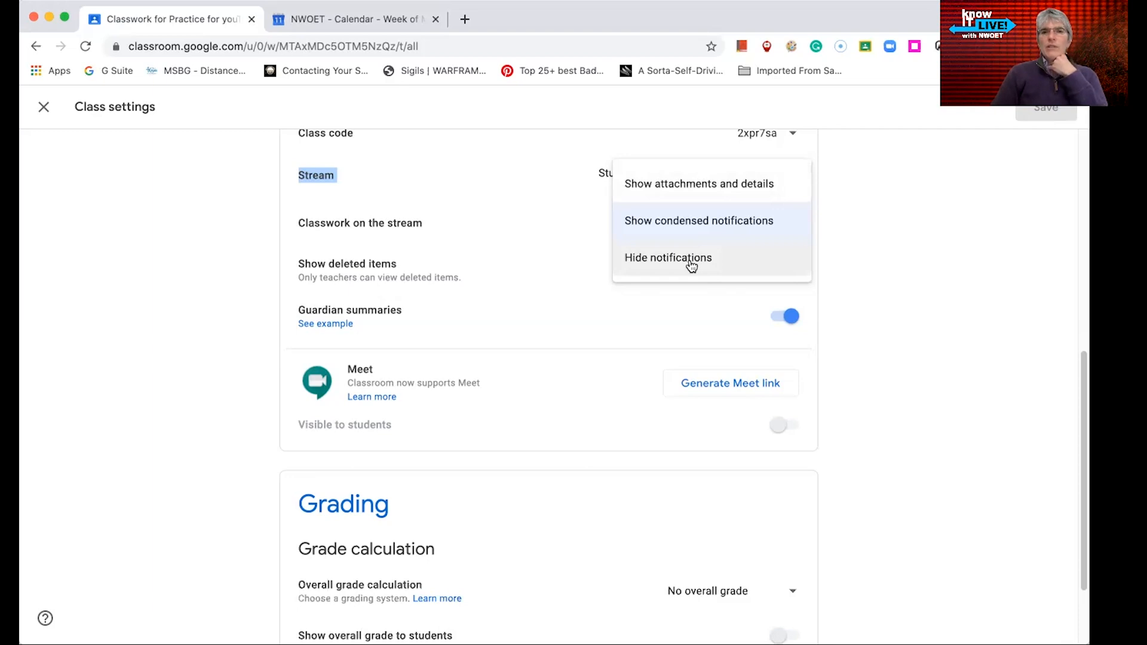
left_click(535, 194)
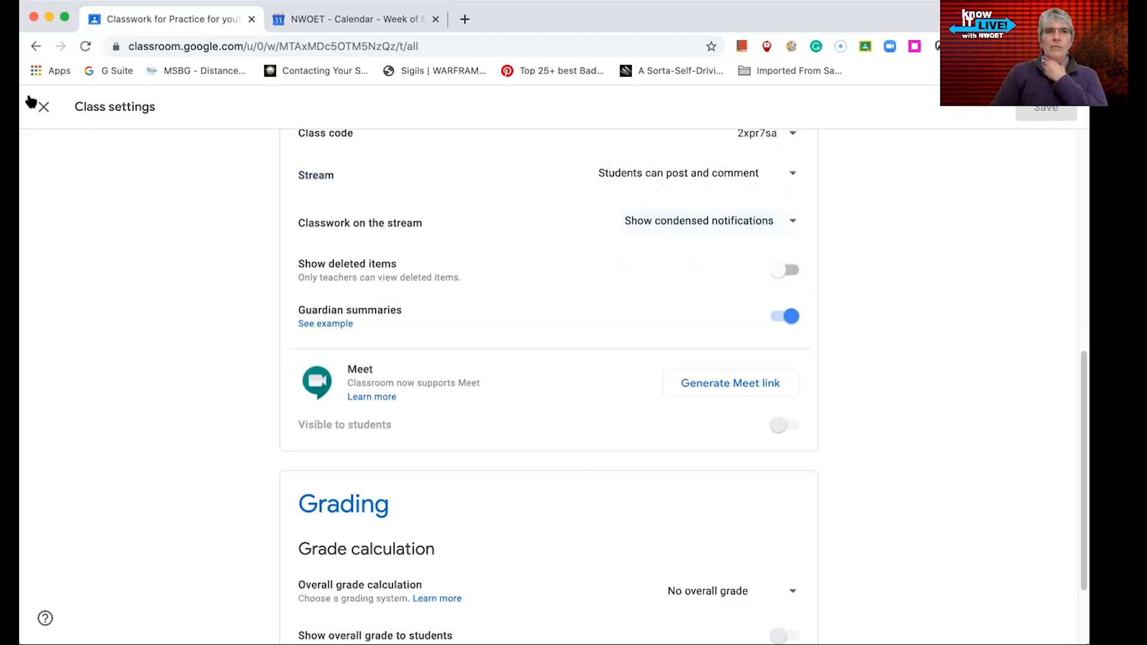
Close the class settings and view the class Stream page
left_click(44, 108)
left_click(443, 118)
scroll(555, 545, "down", 4)
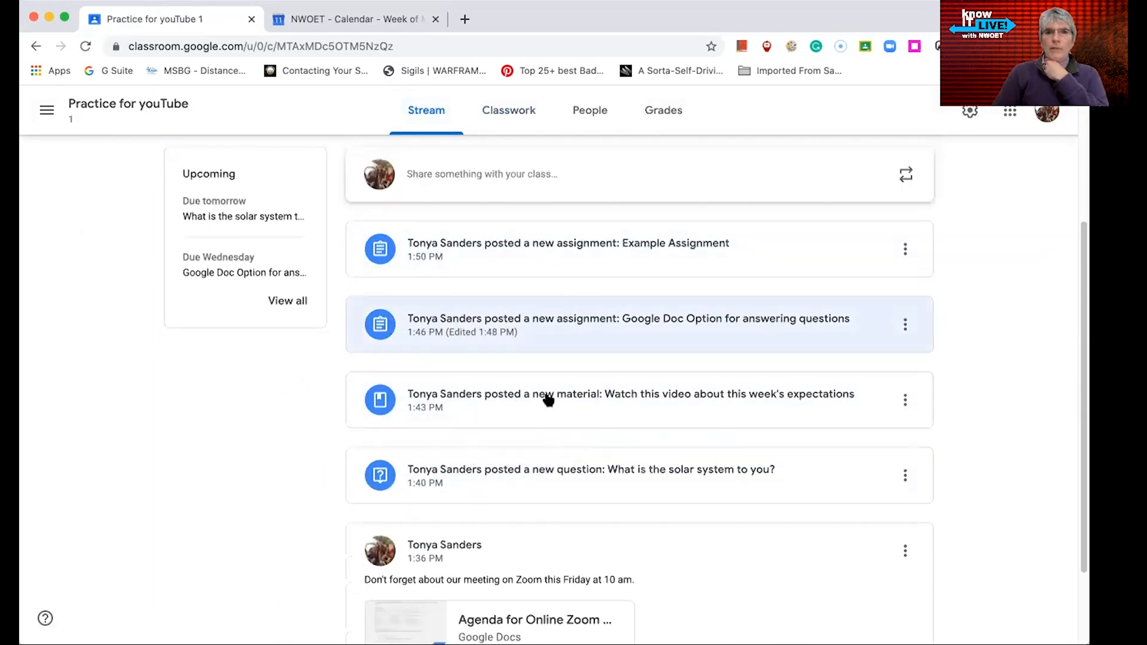
Reopen the class settings, review the overall grade calculation options in Grading, and close settings
left_click(972, 111)
scroll(605, 475, "down", 5)
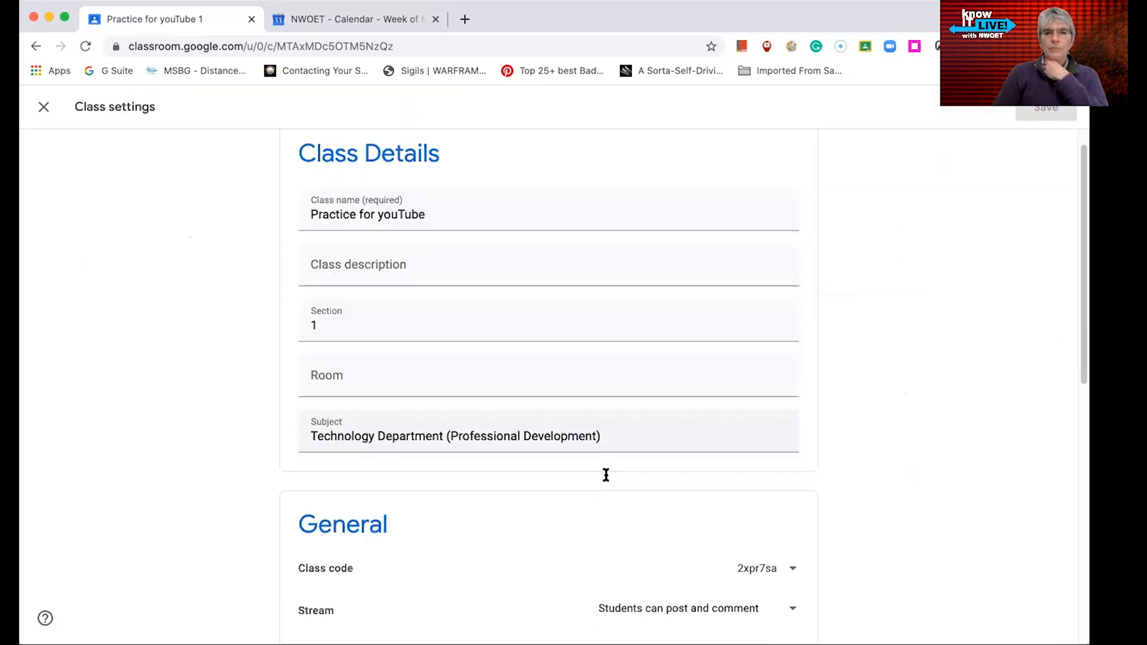
scroll(554, 482, "down", 1)
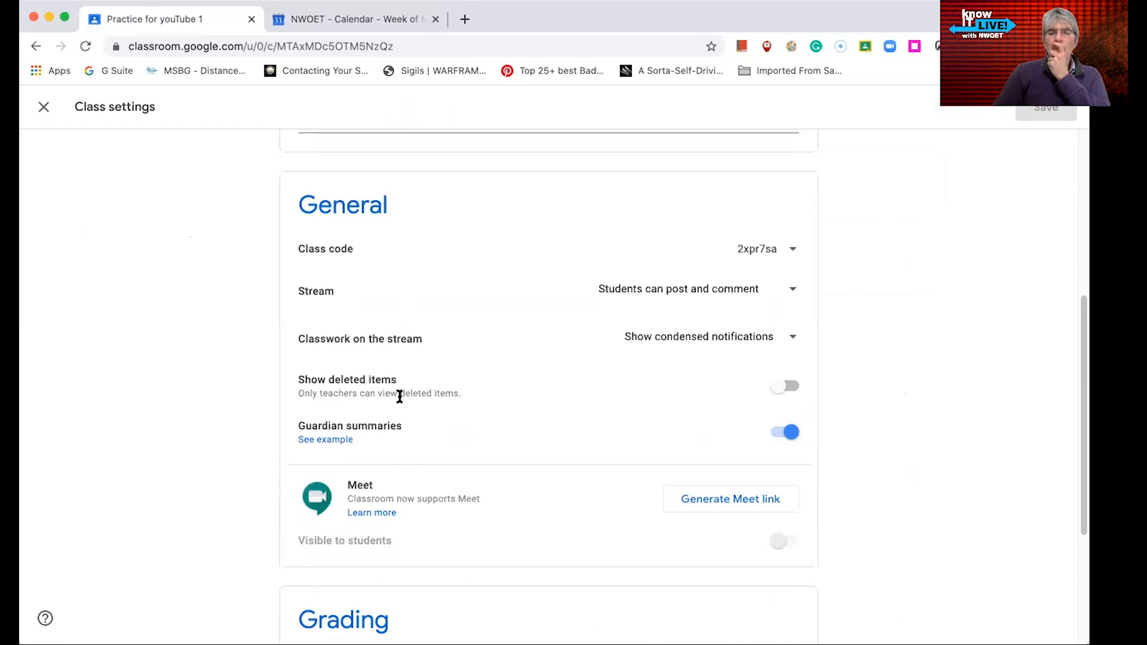
scroll(399, 396, "down", 1)
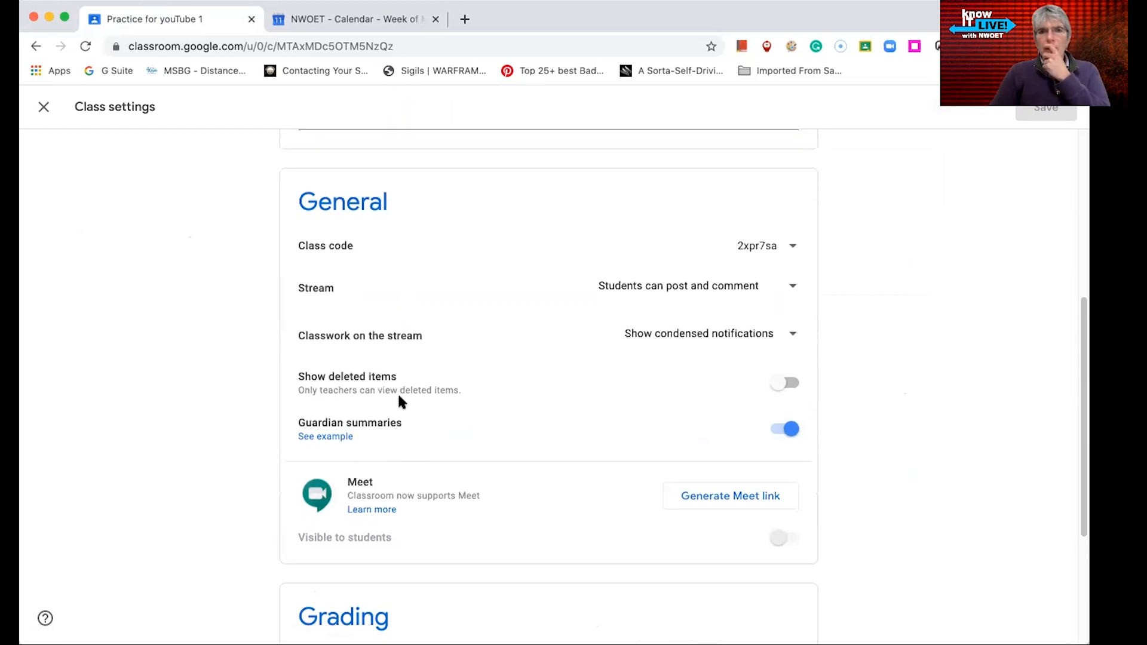
scroll(484, 455, "down", 3)
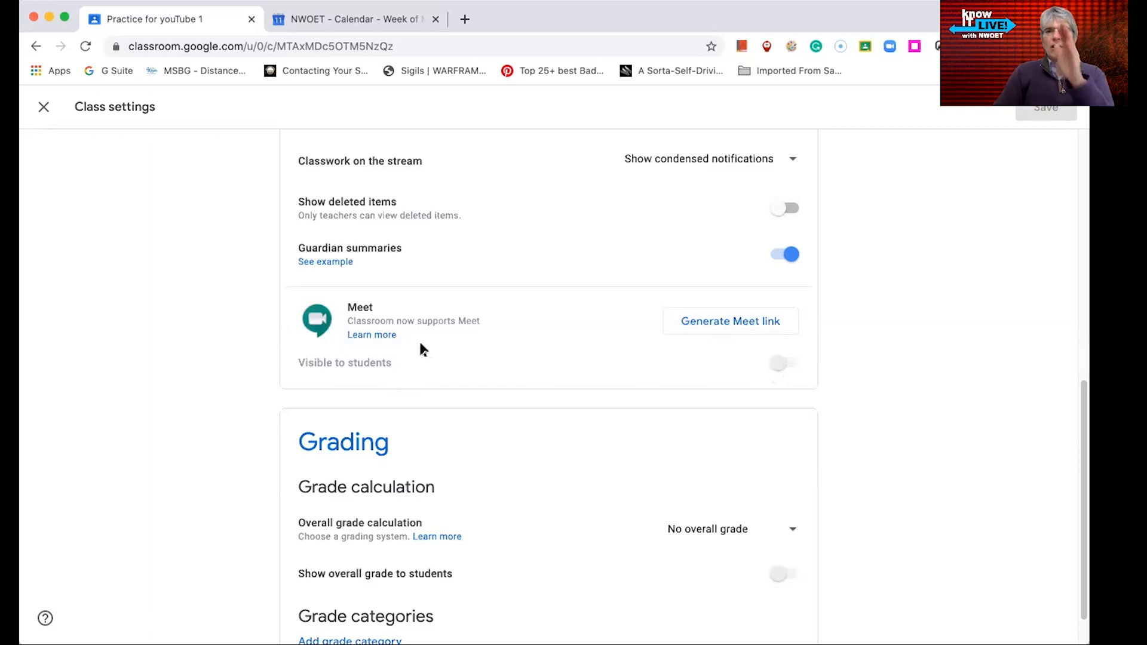
scroll(436, 360, "down", 2)
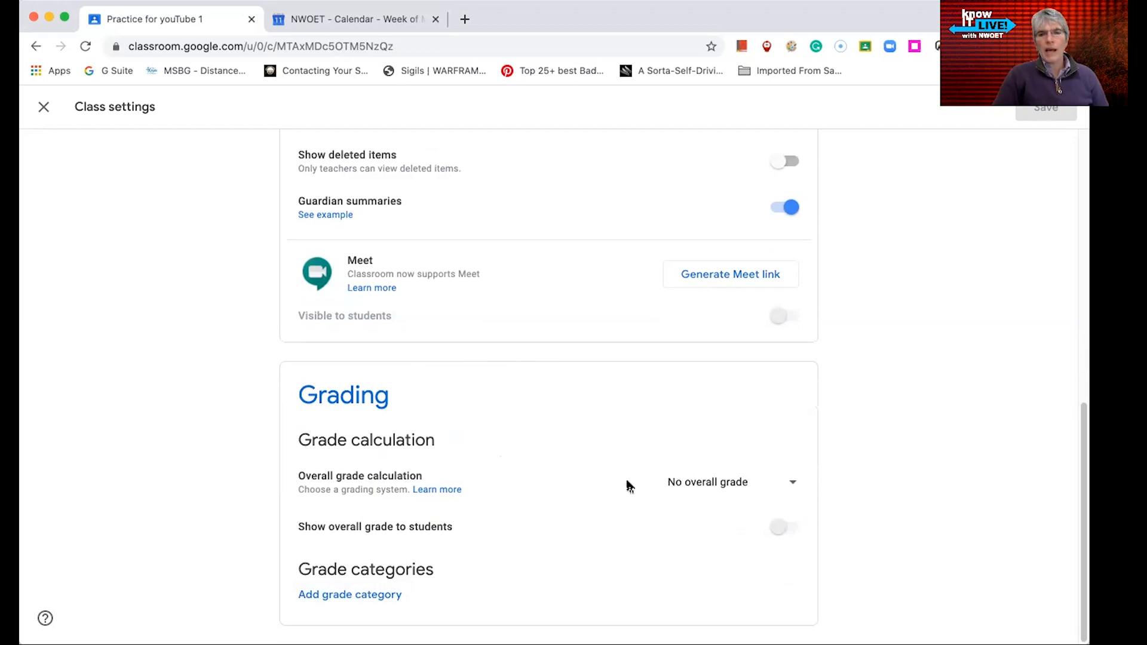
left_click(794, 482)
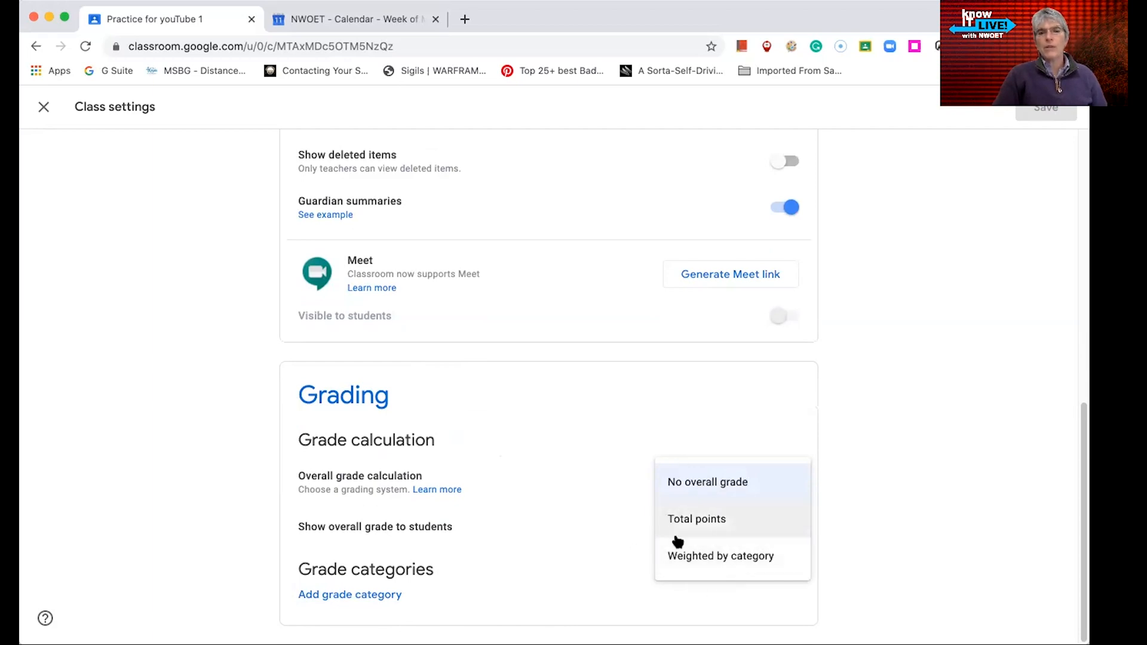
left_click(587, 413)
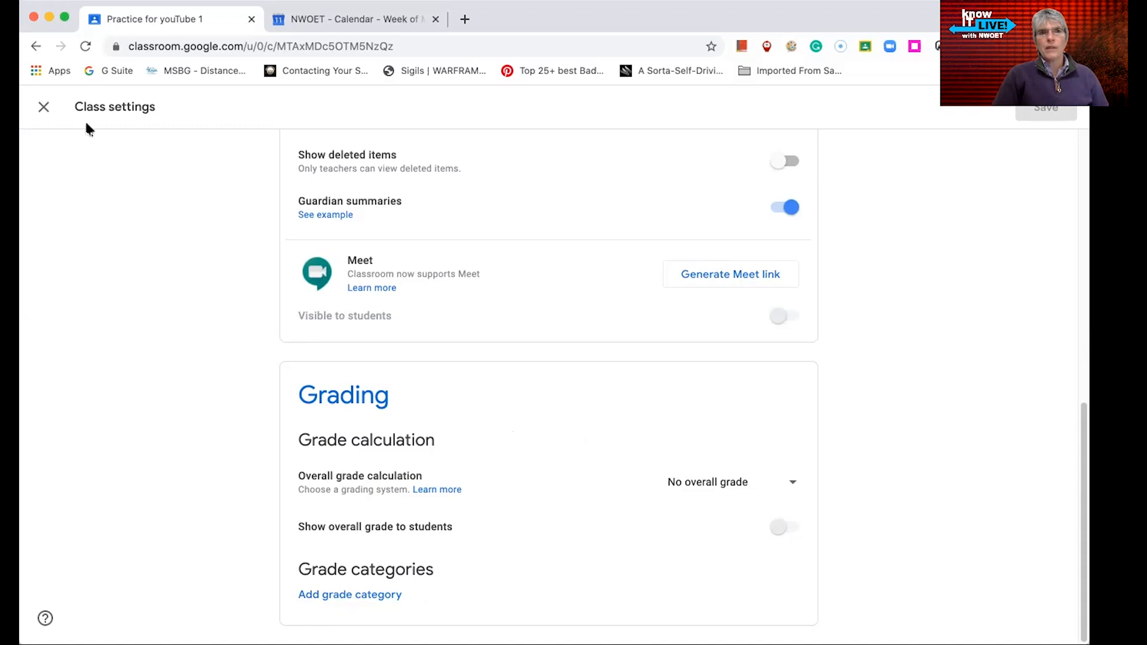
left_click(43, 107)
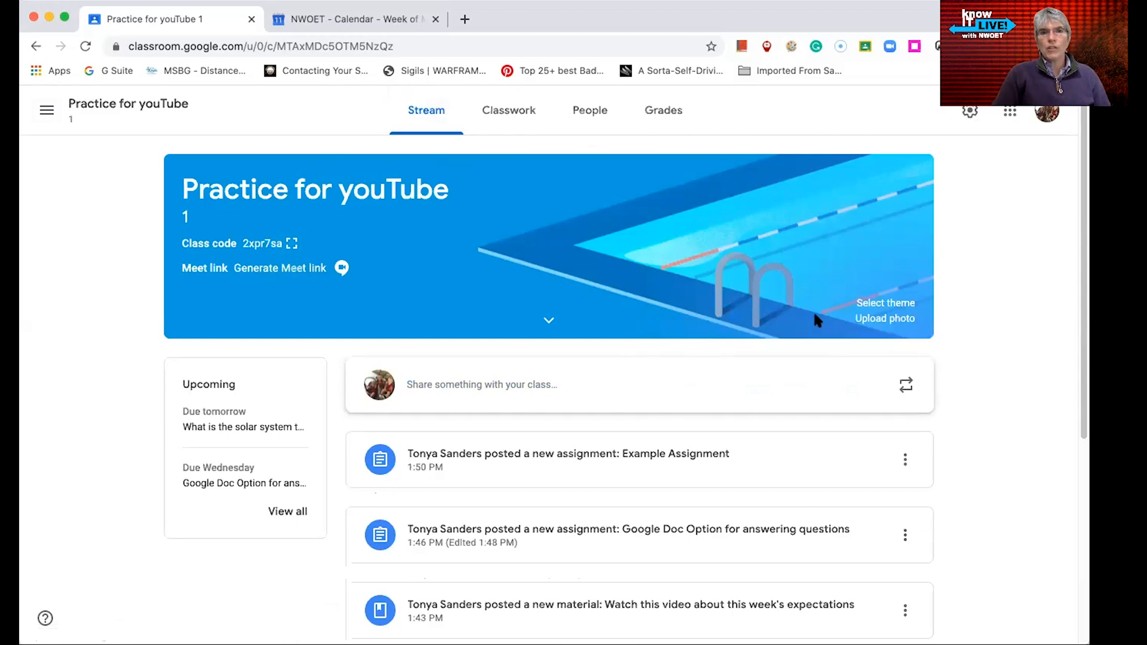
Apply the dark medals-and-diploma image from the General gallery as the class theme, then open Classwork
left_click(889, 305)
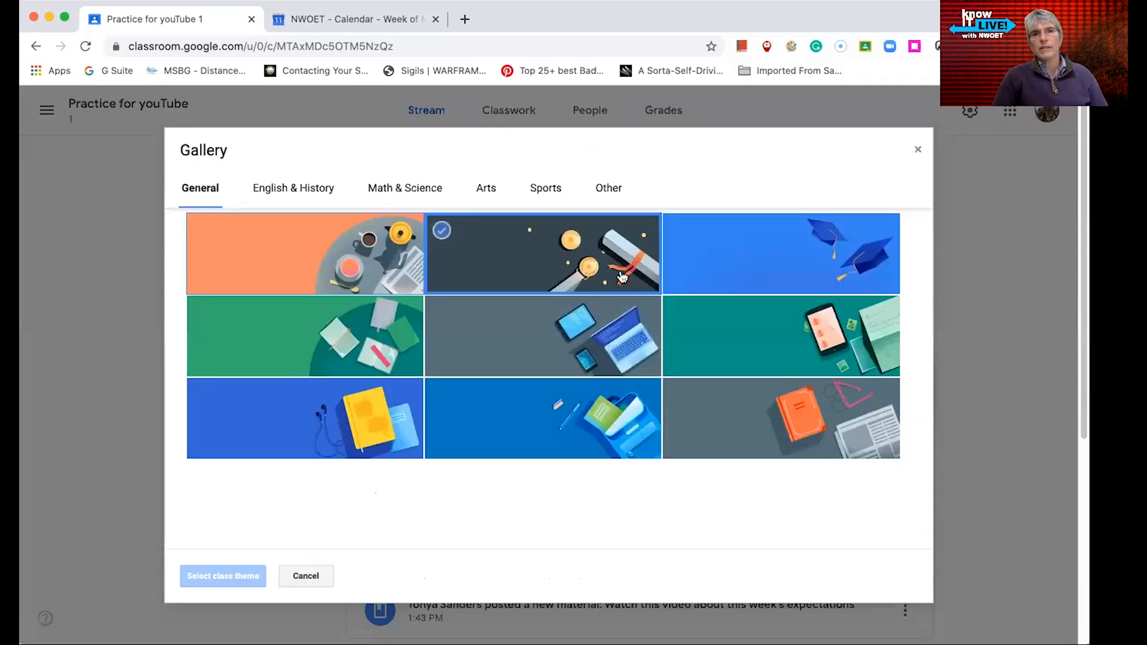
left_click(624, 277)
left_click(251, 576)
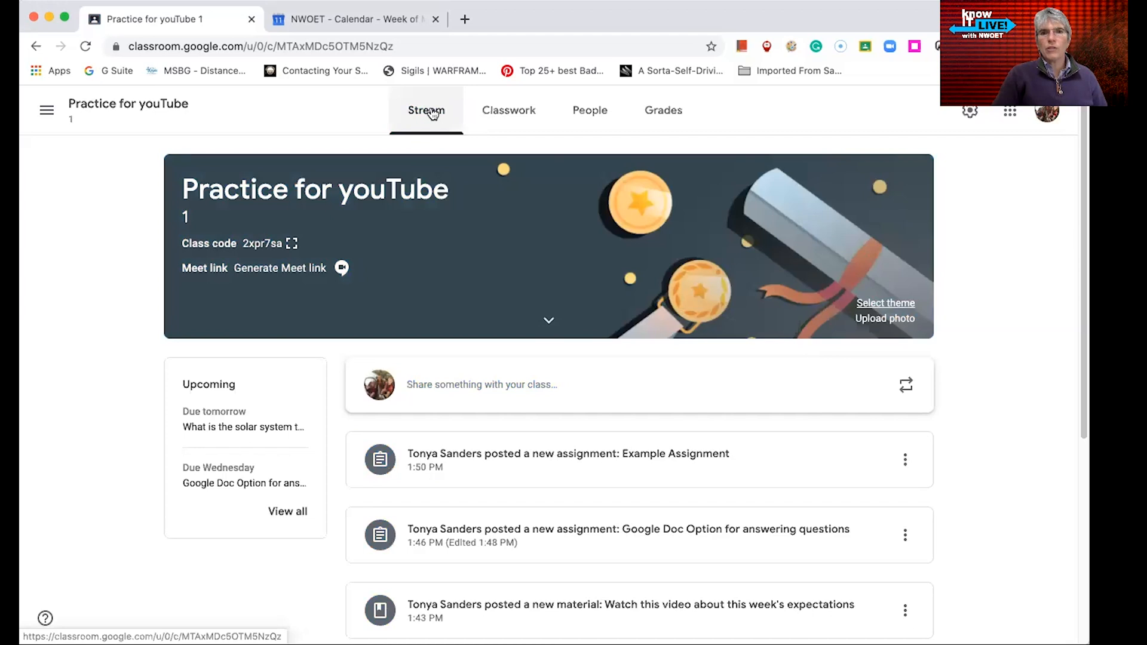
left_click(514, 117)
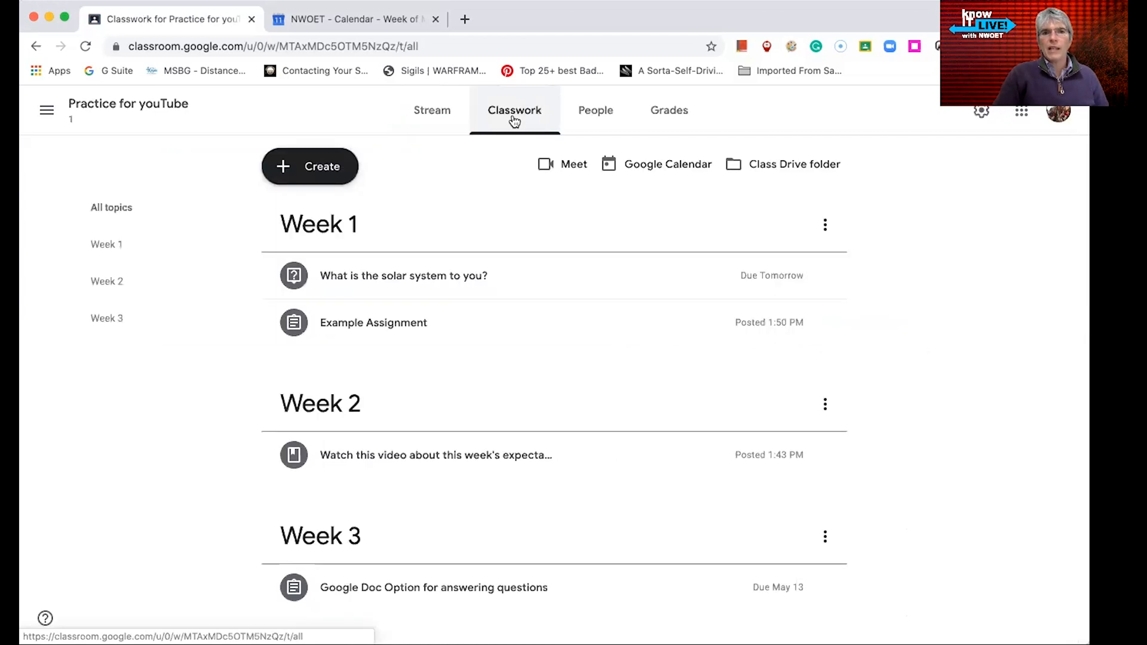